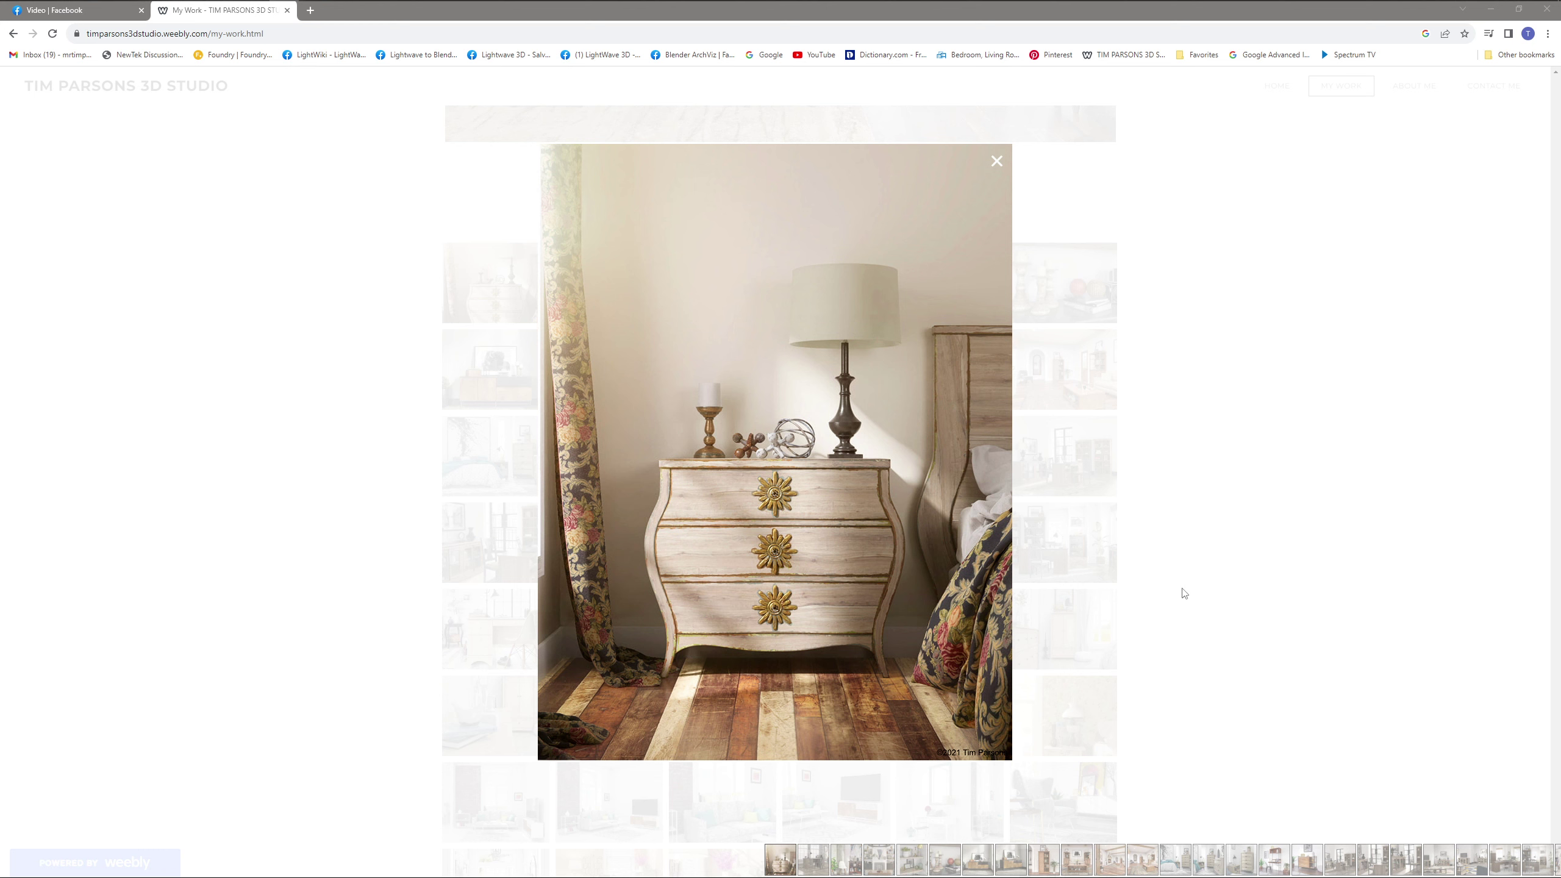
- Browse through the rendered interior and furniture images in the portfolio gallery
click(996, 458)
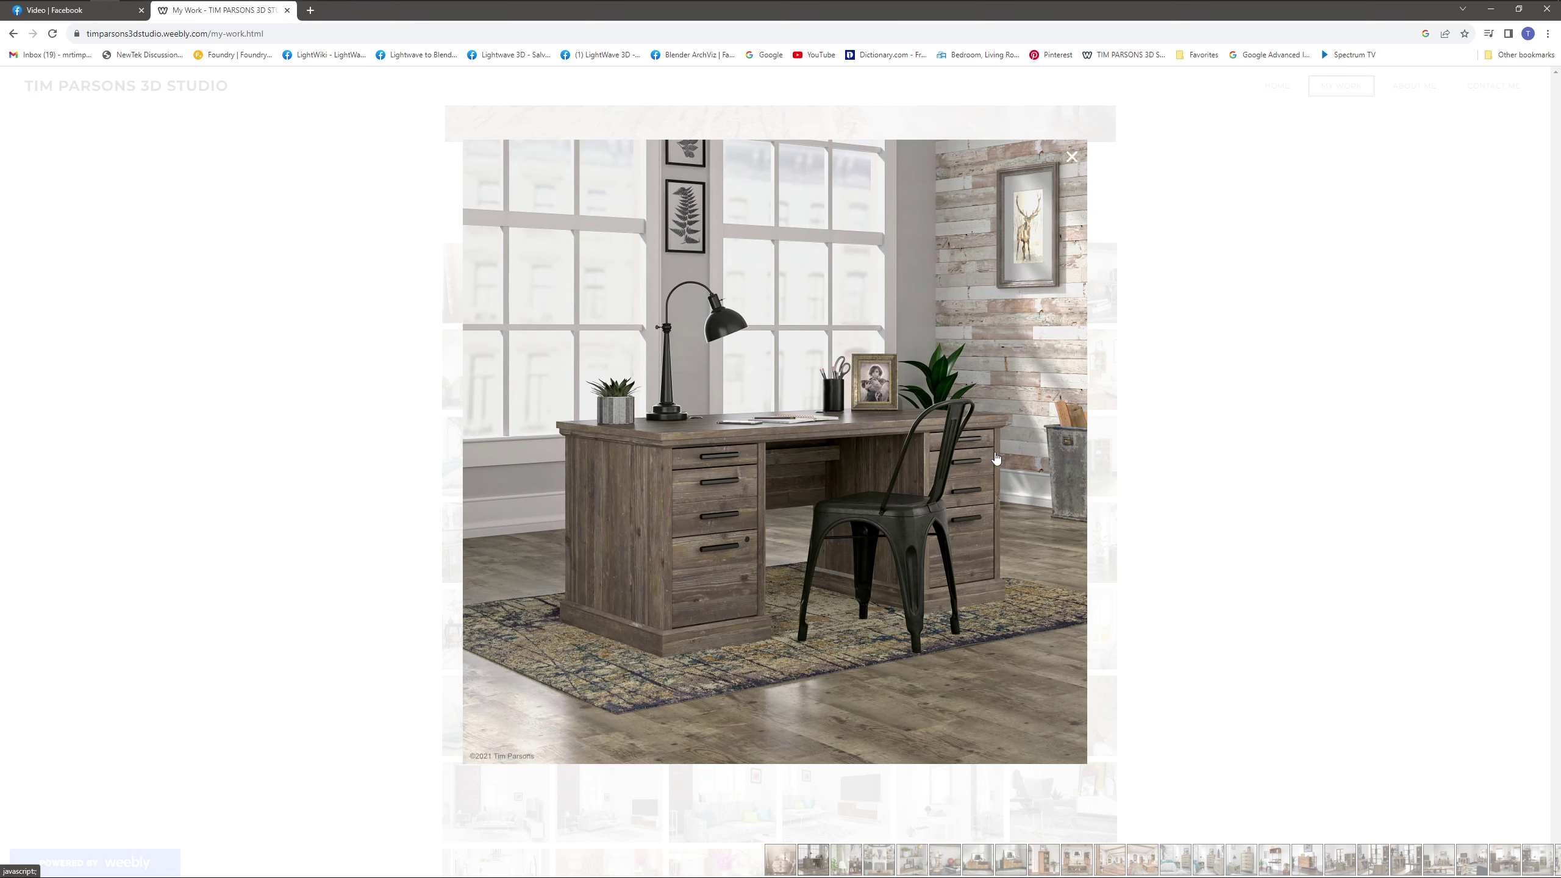
click(1067, 456)
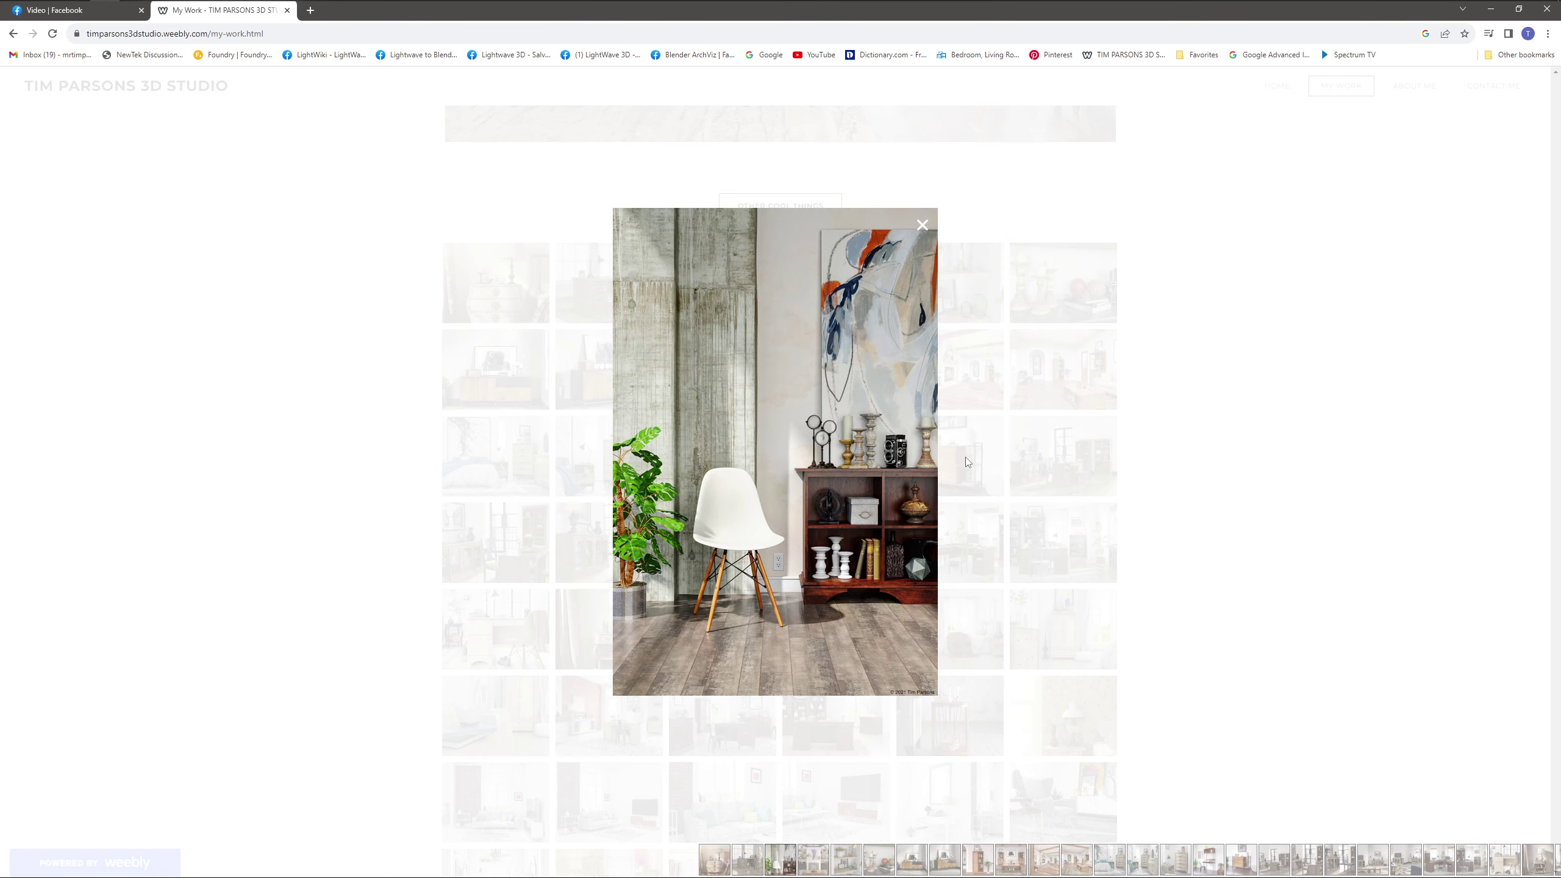
click(923, 458)
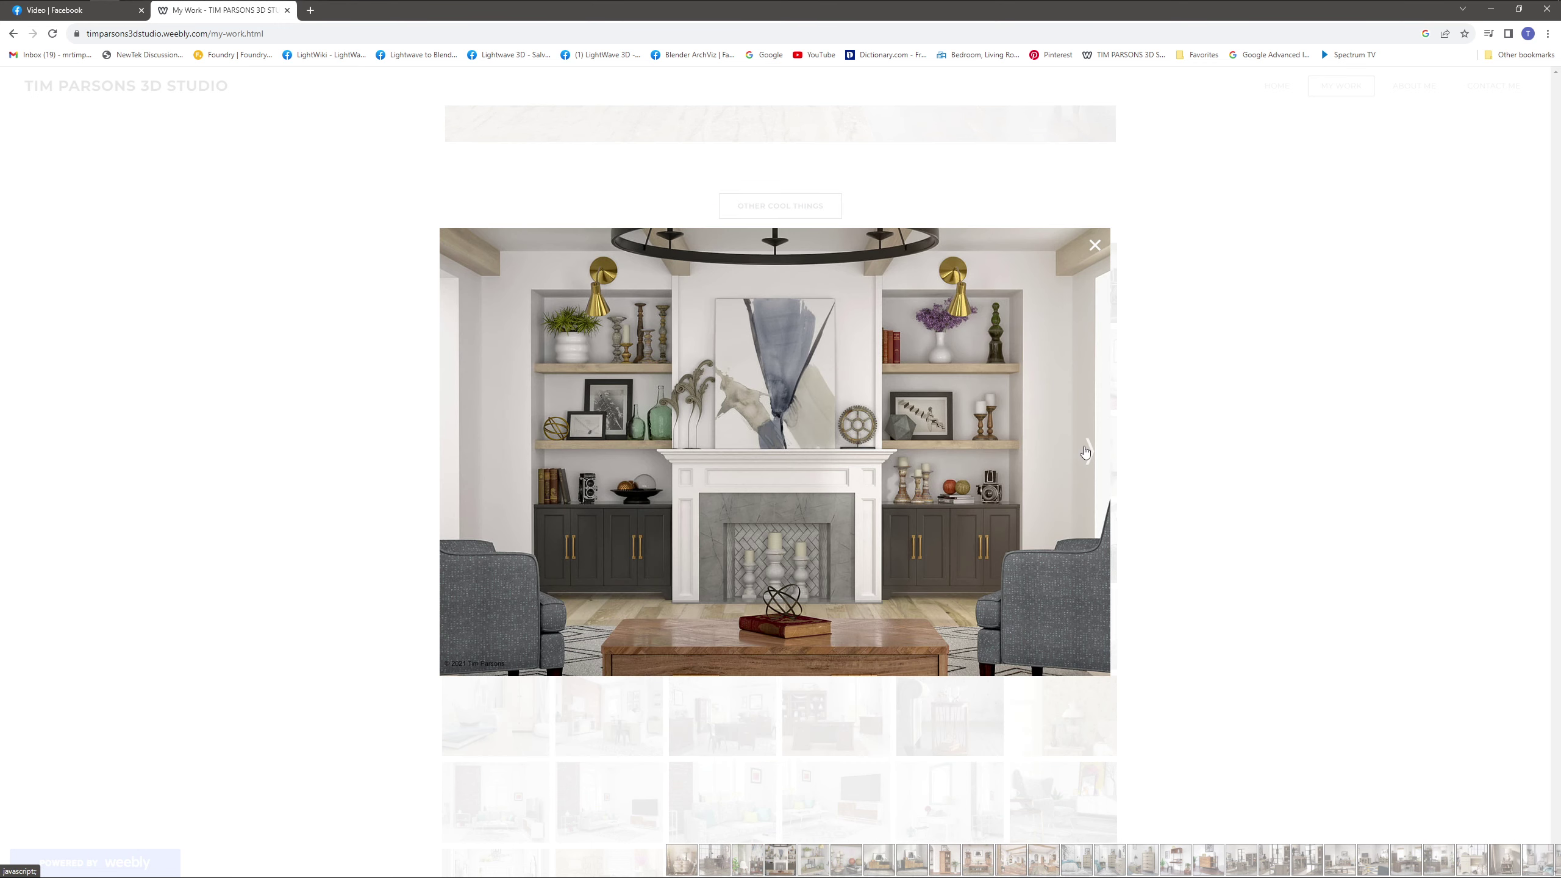
click(1085, 452)
click(1000, 455)
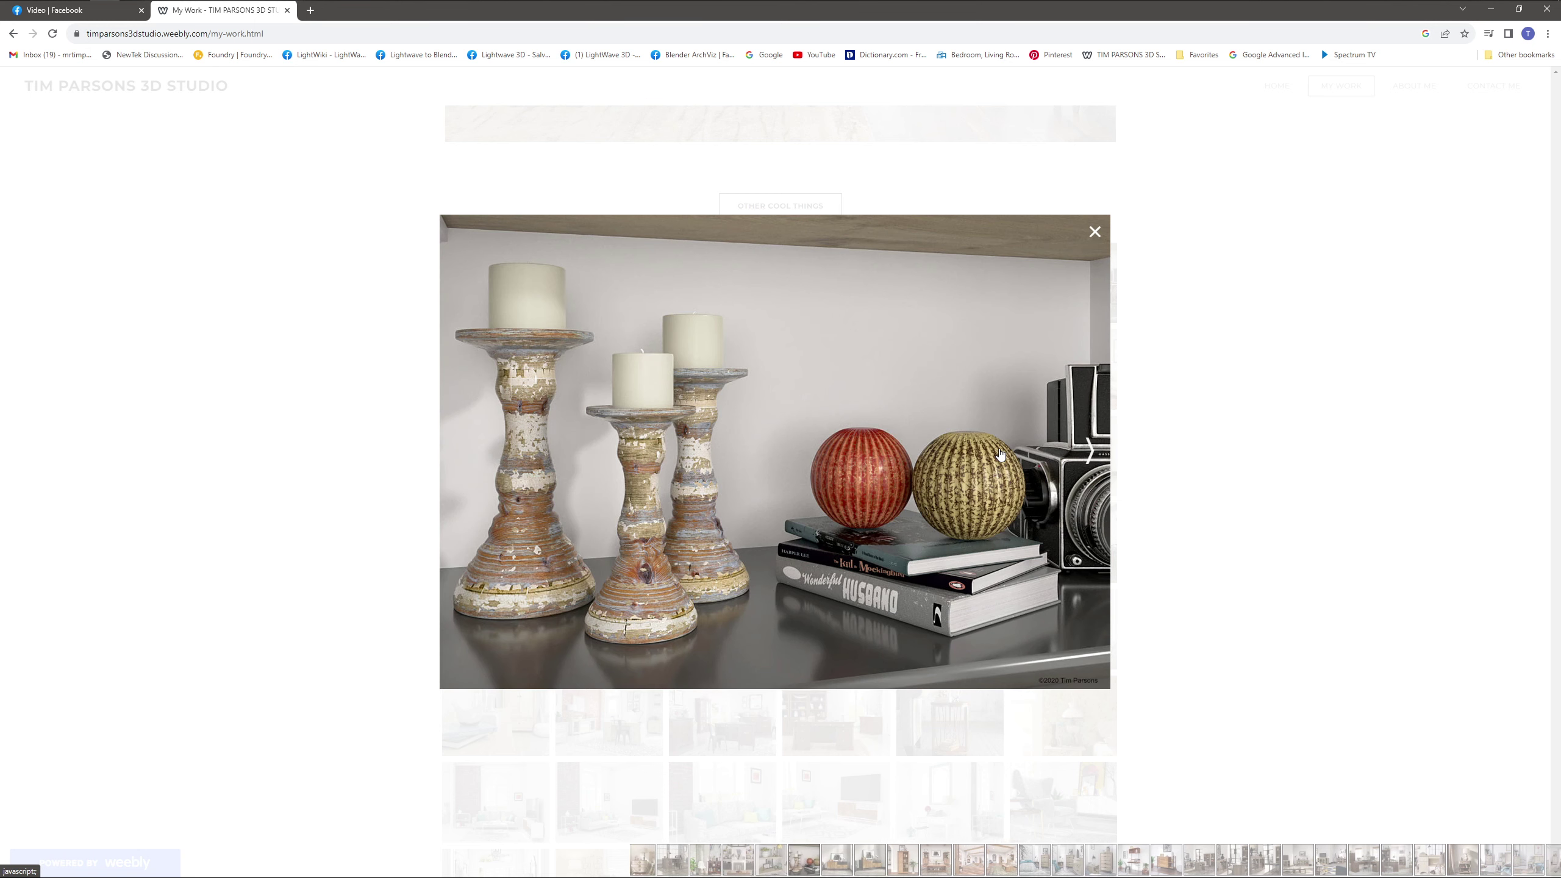
click(1086, 455)
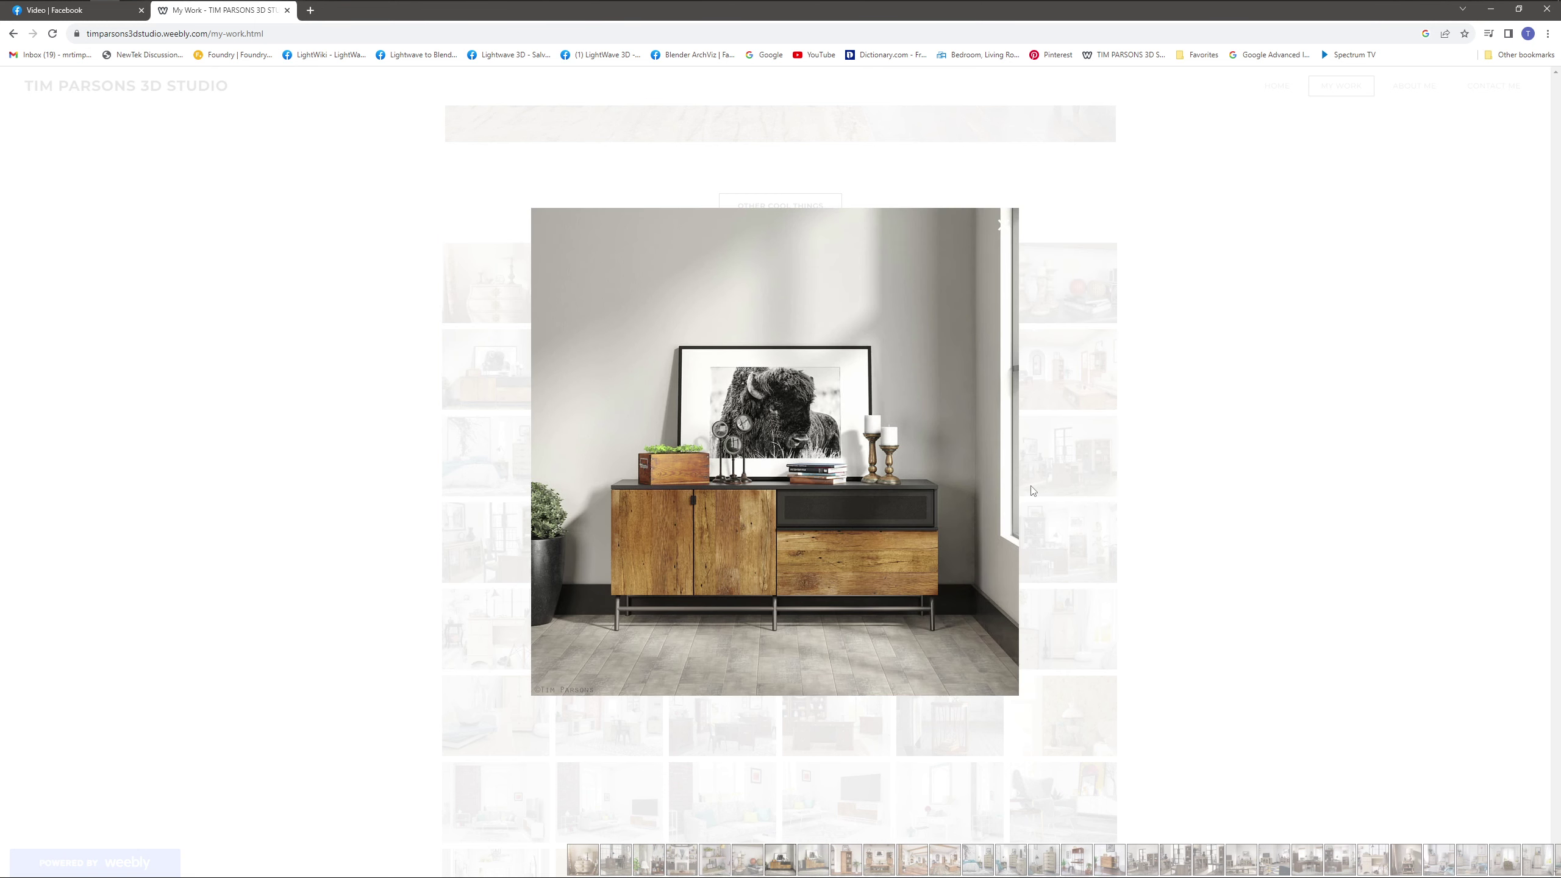
click(1002, 455)
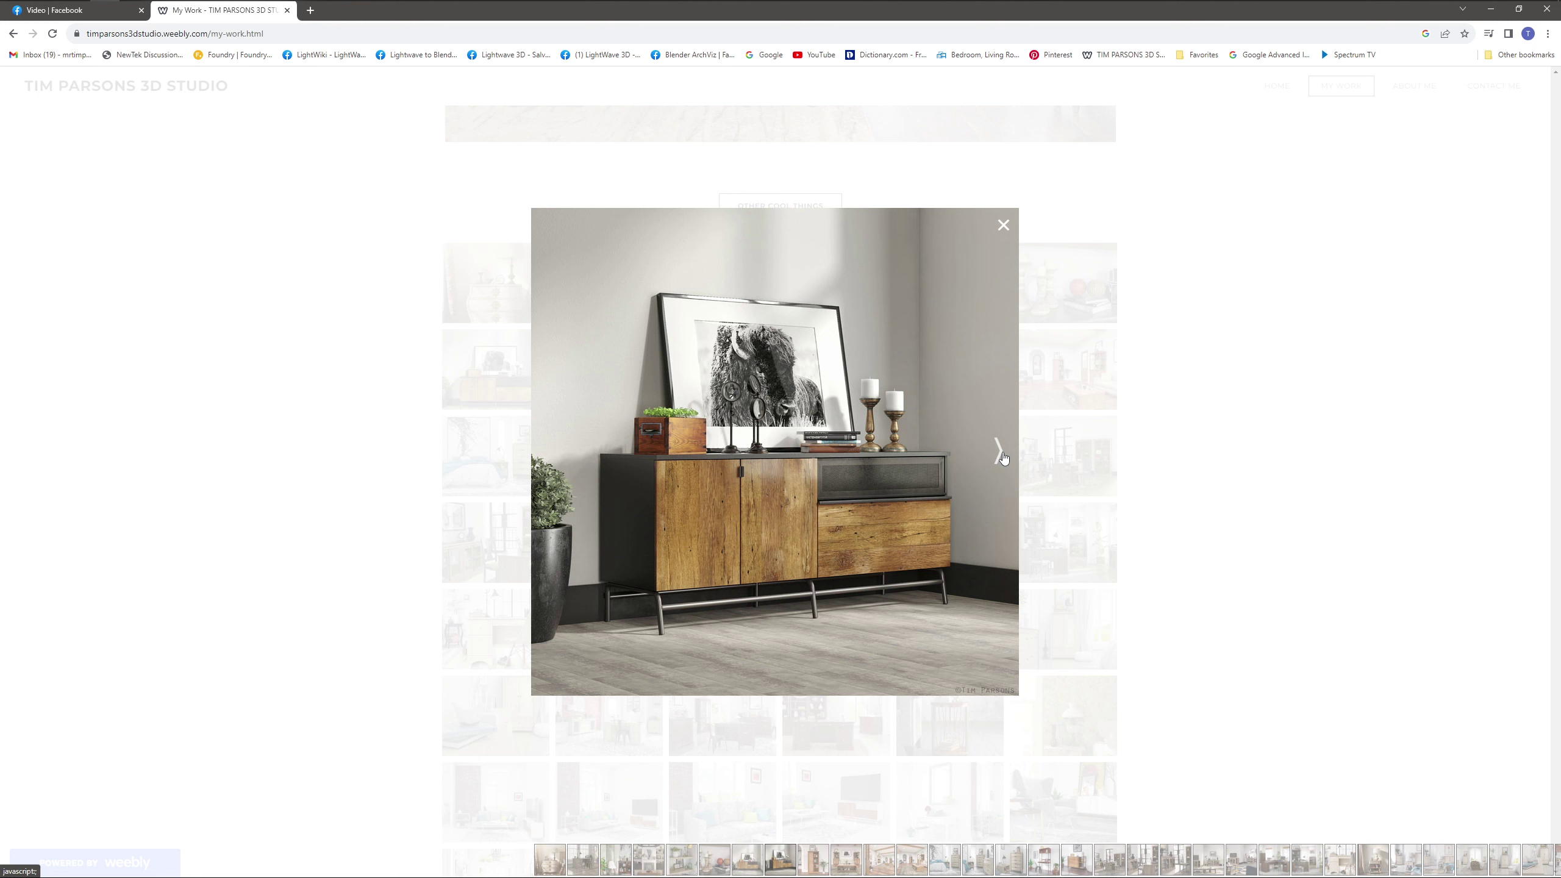
click(1002, 456)
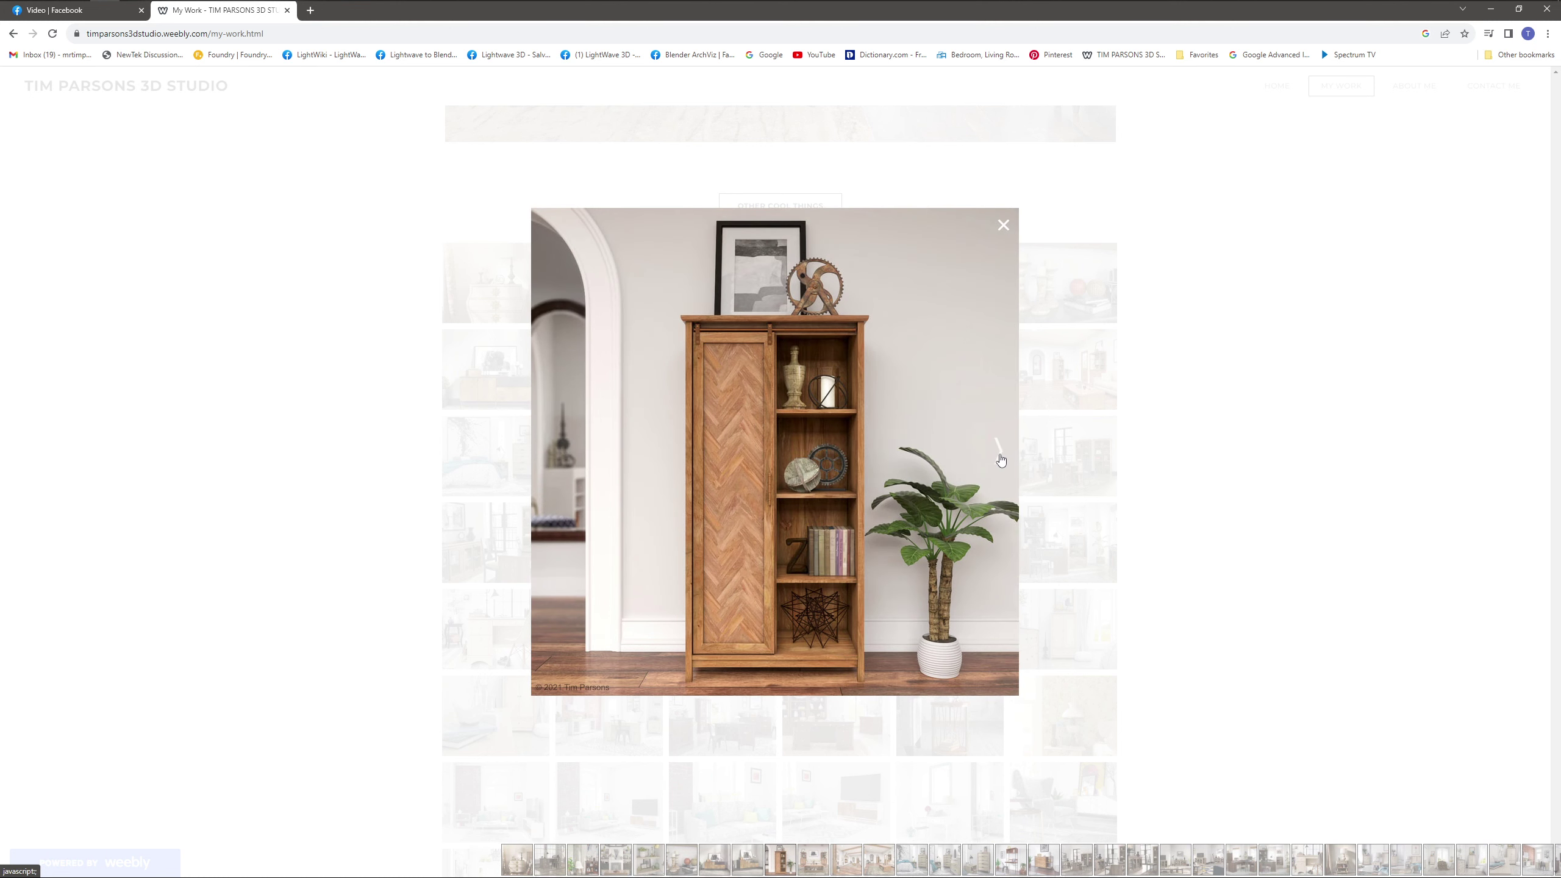
click(1000, 460)
click(1003, 459)
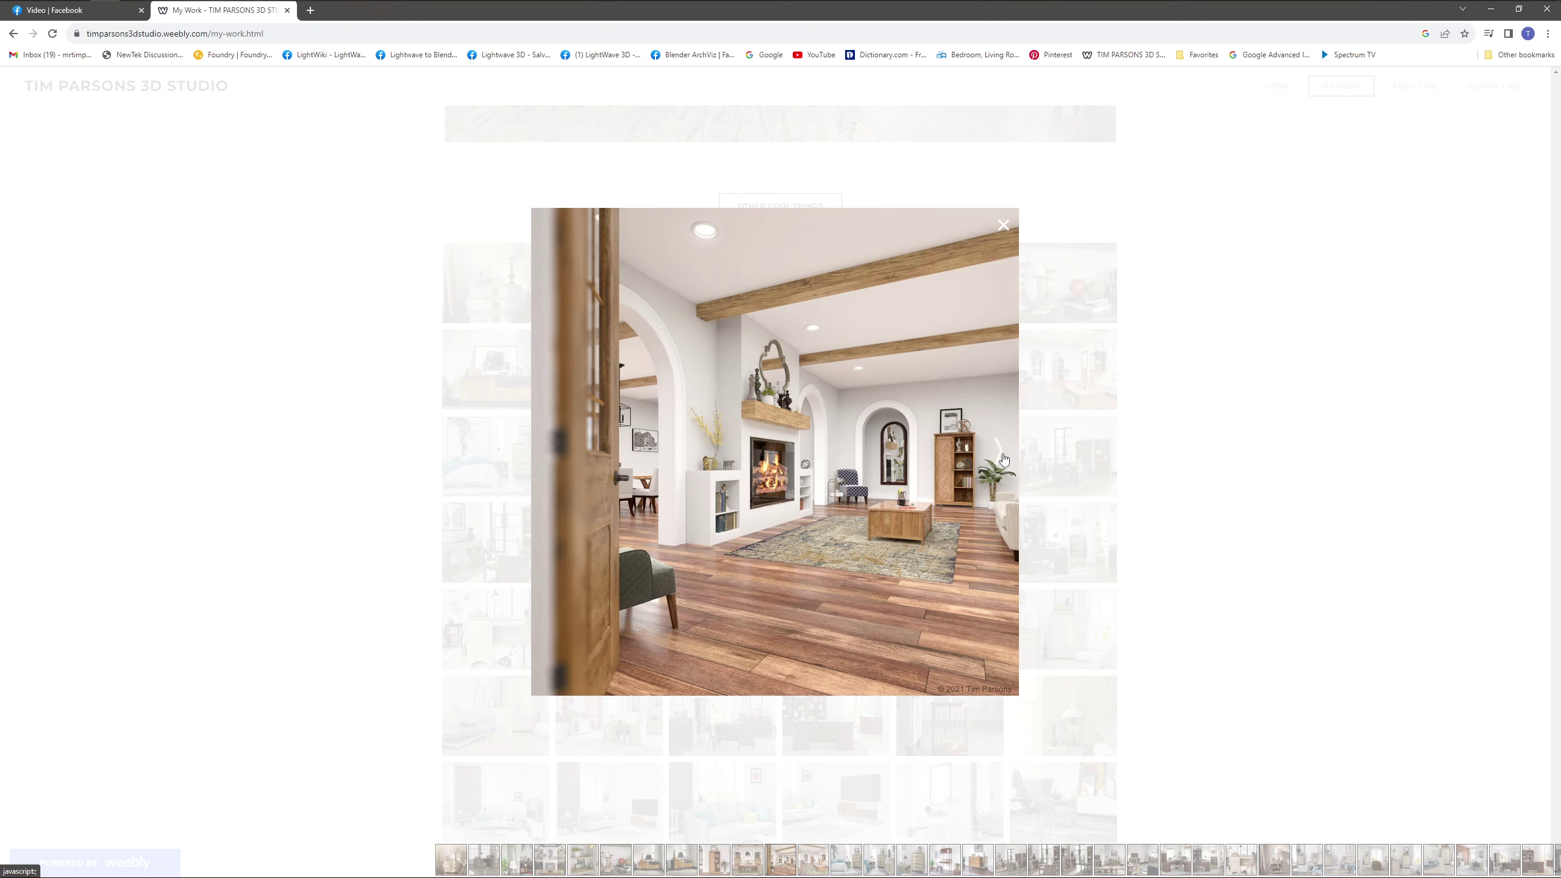
click(1003, 460)
click(1002, 462)
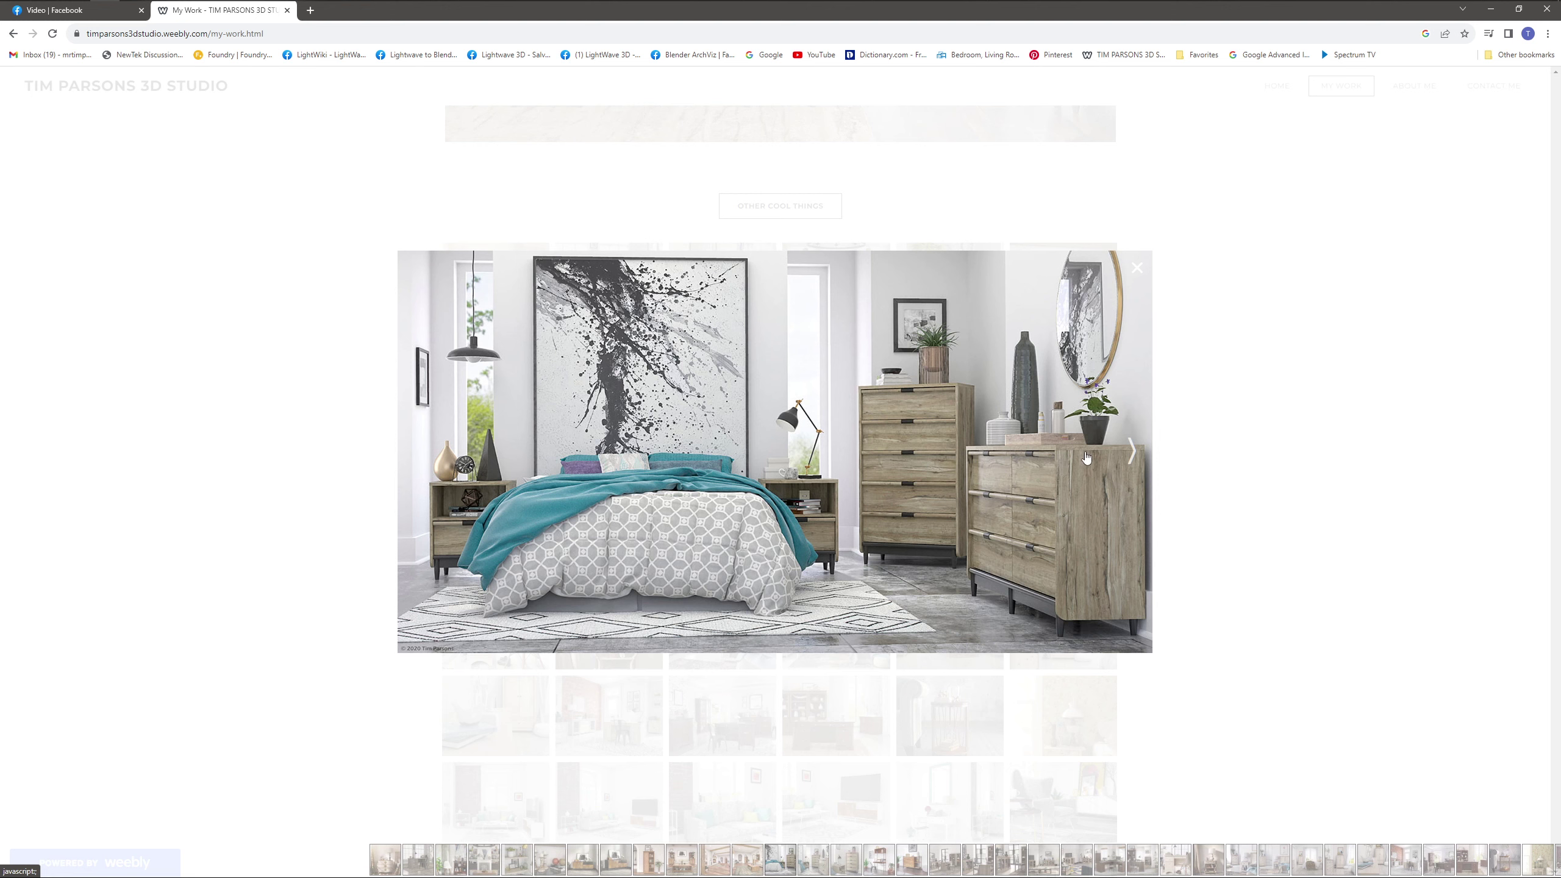
click(1124, 457)
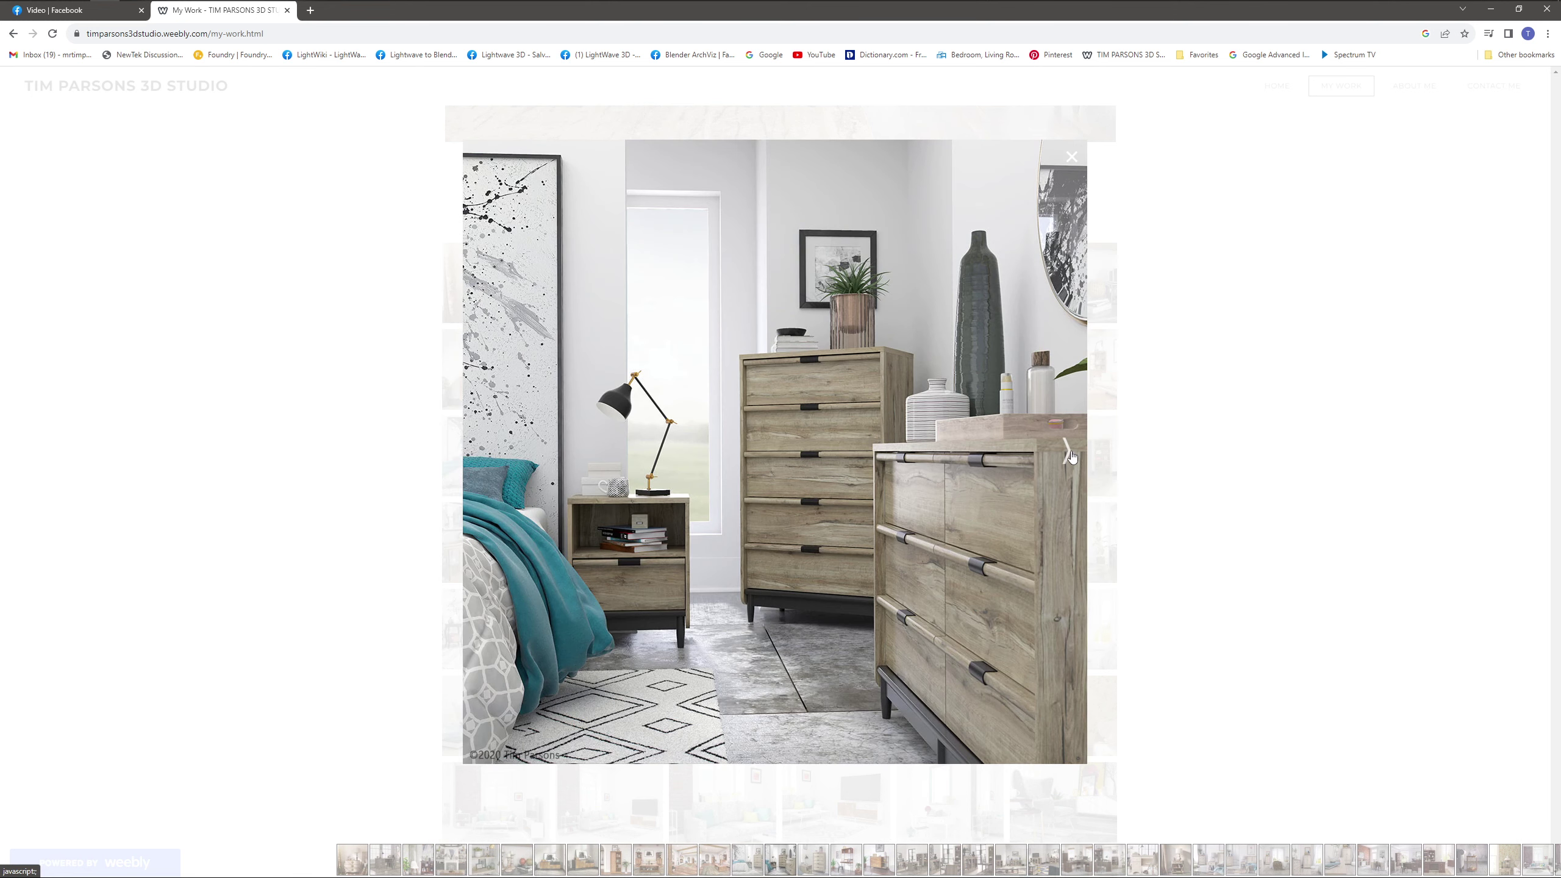
click(1071, 456)
click(1070, 455)
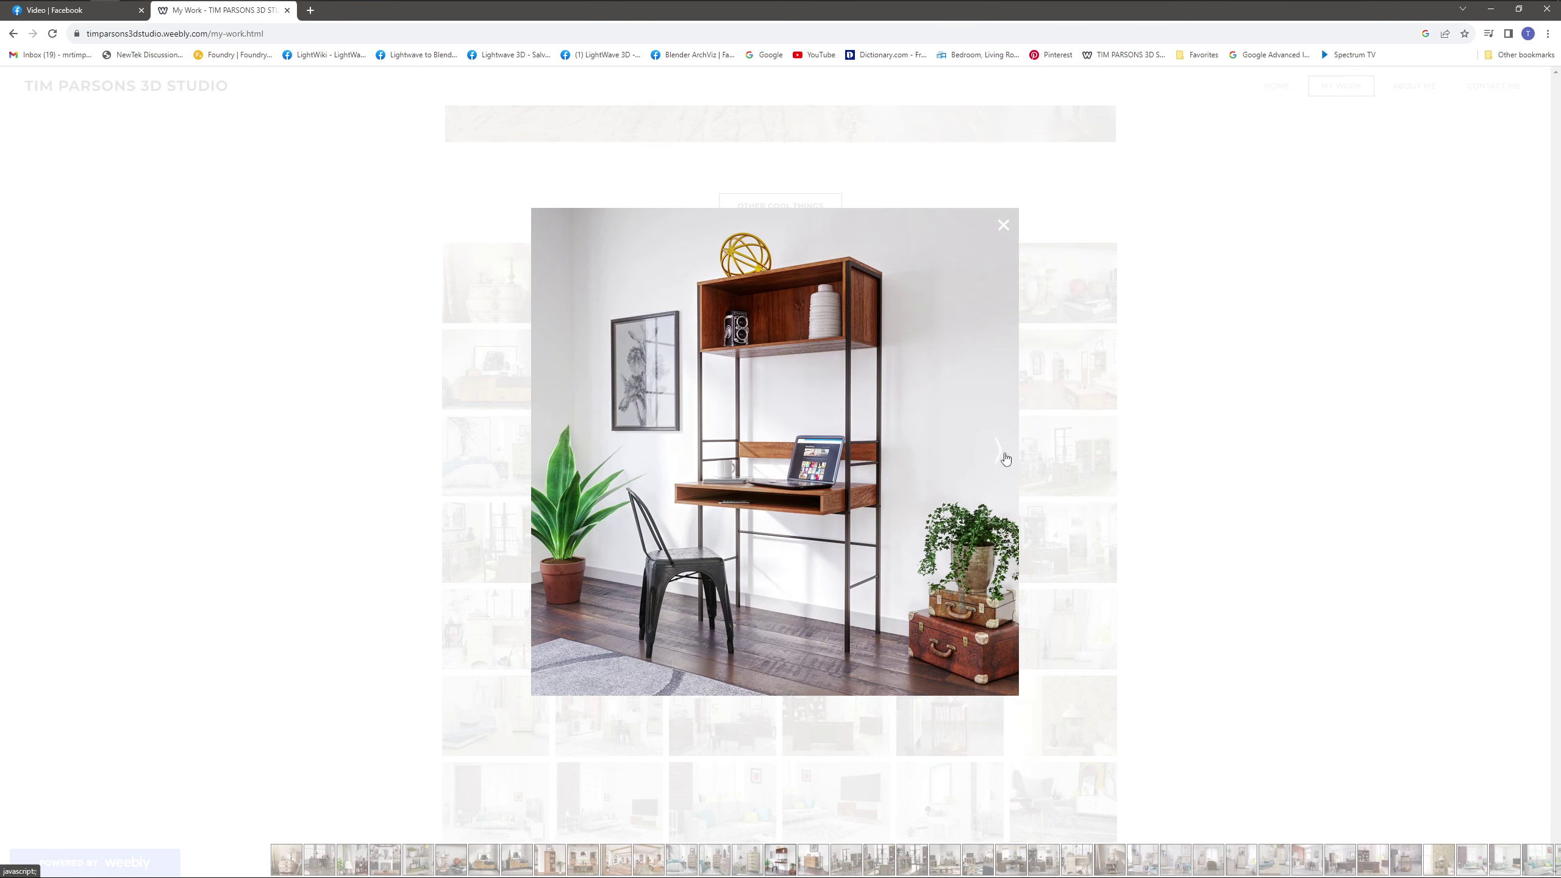
click(1005, 458)
click(999, 462)
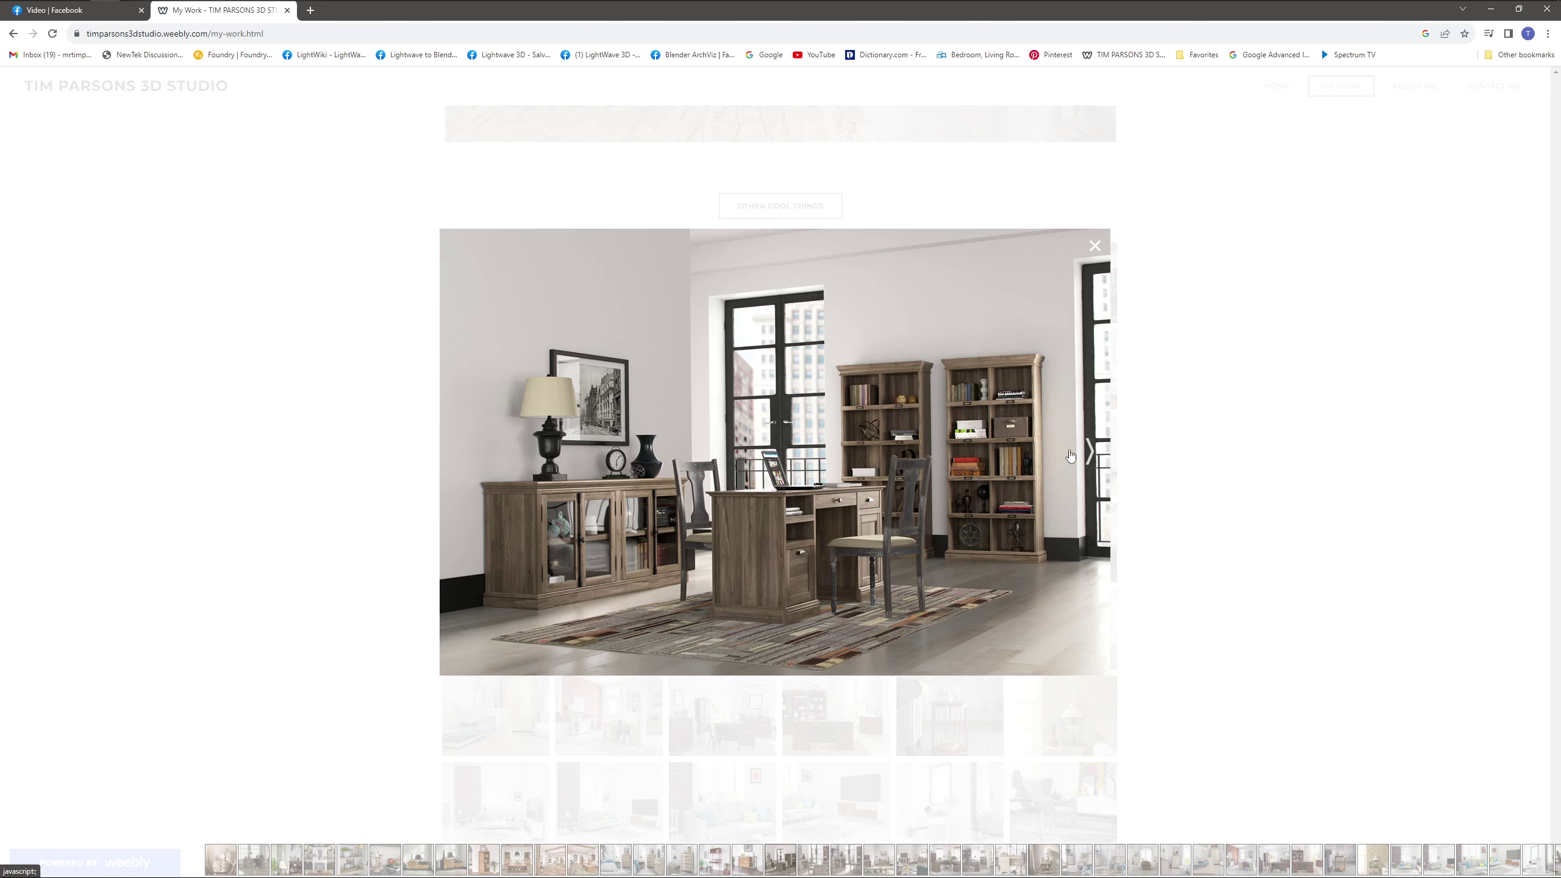
click(1088, 455)
click(1087, 454)
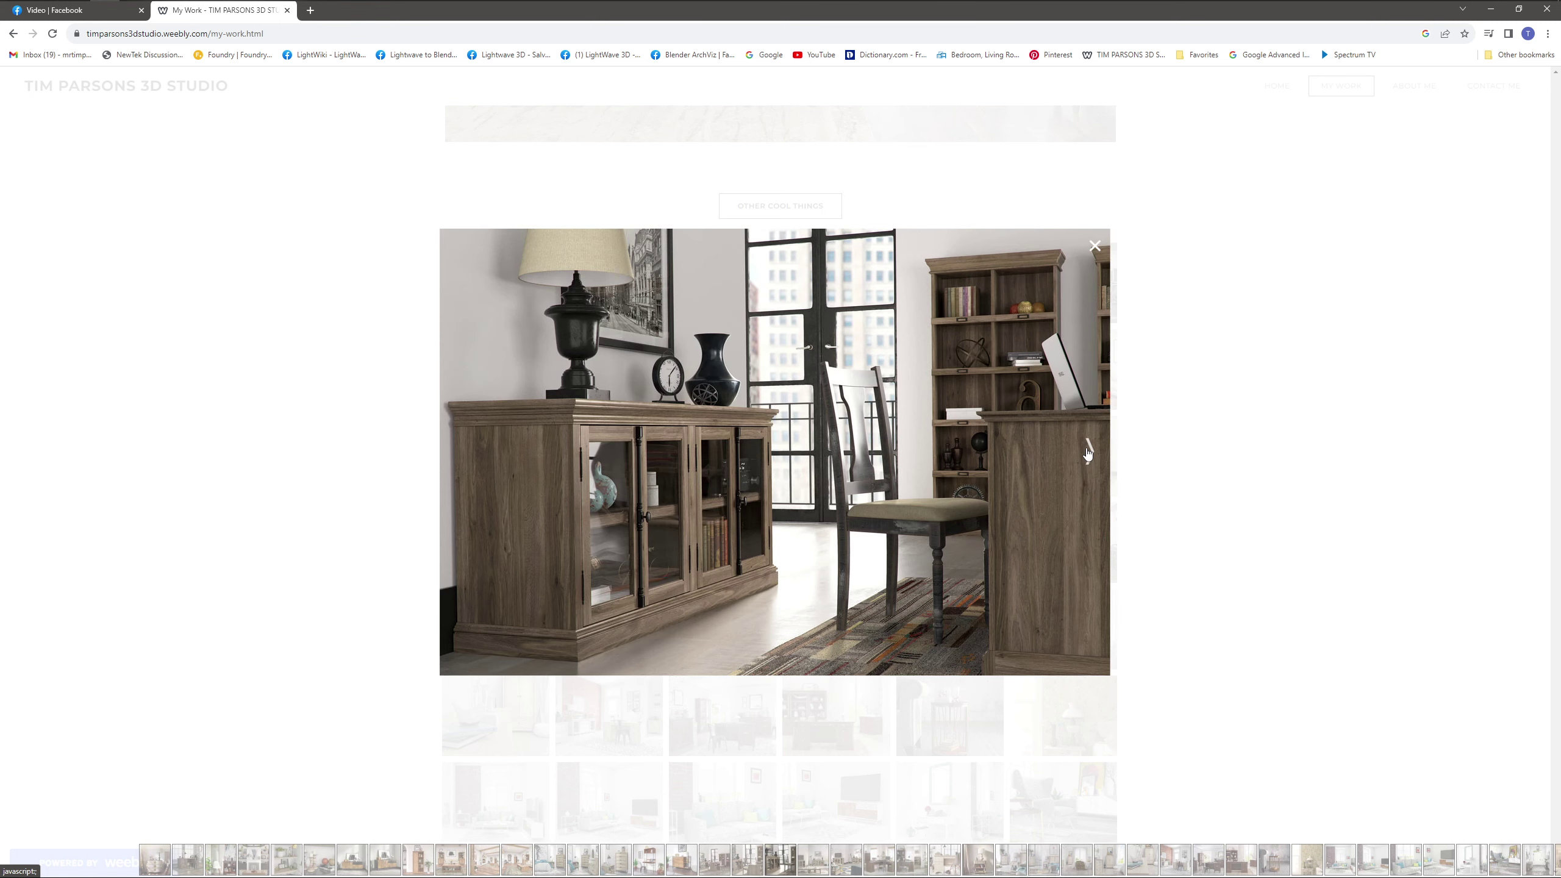
click(1087, 453)
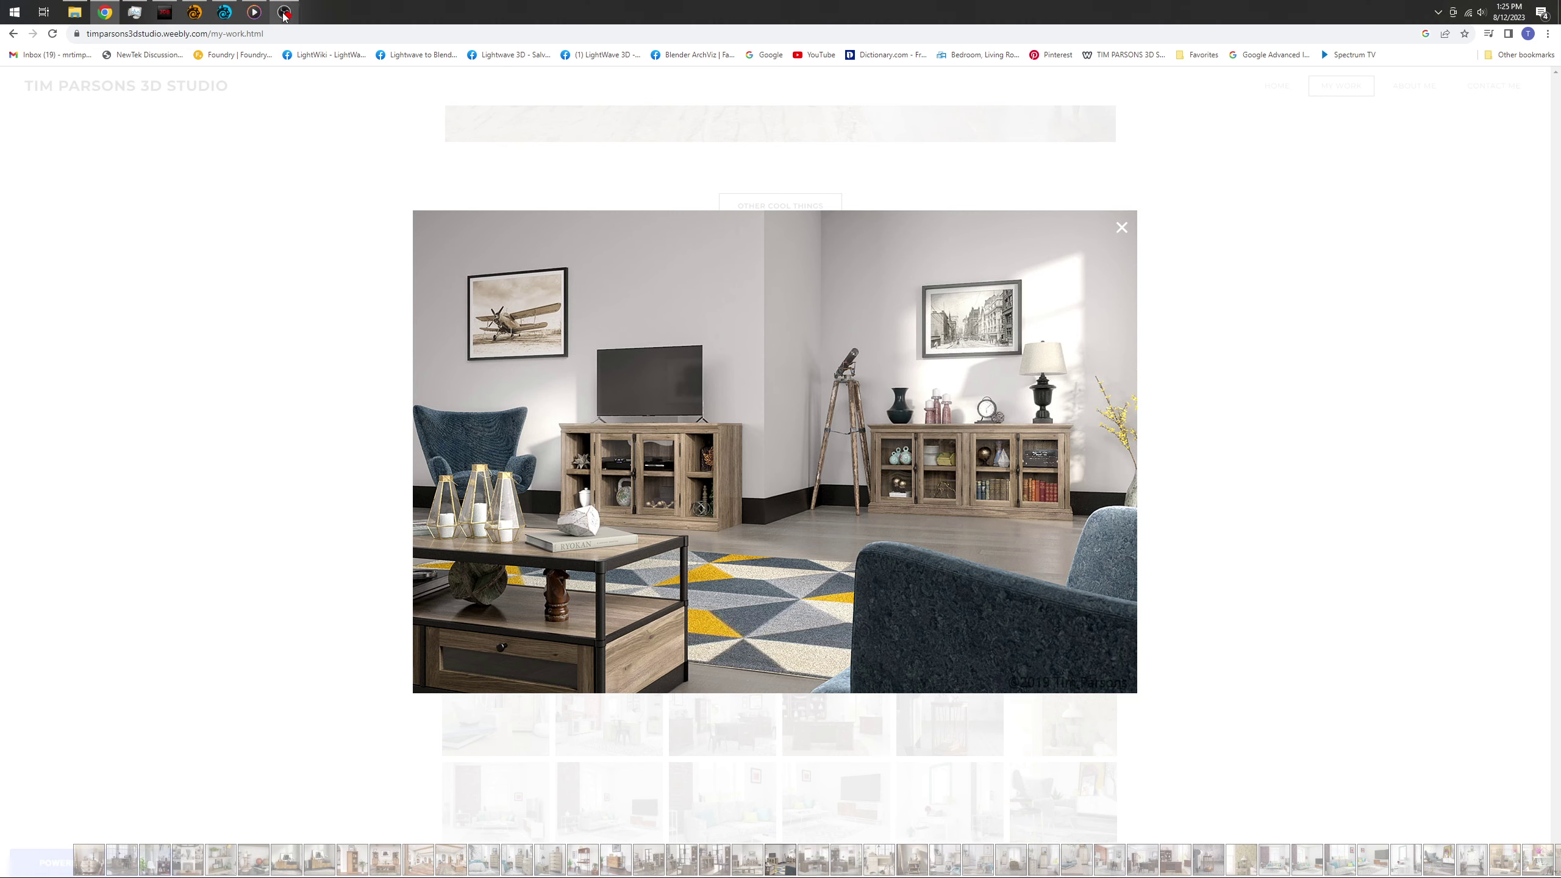
- Switch to Media Player and play the WeirdCamera video
click(253, 12)
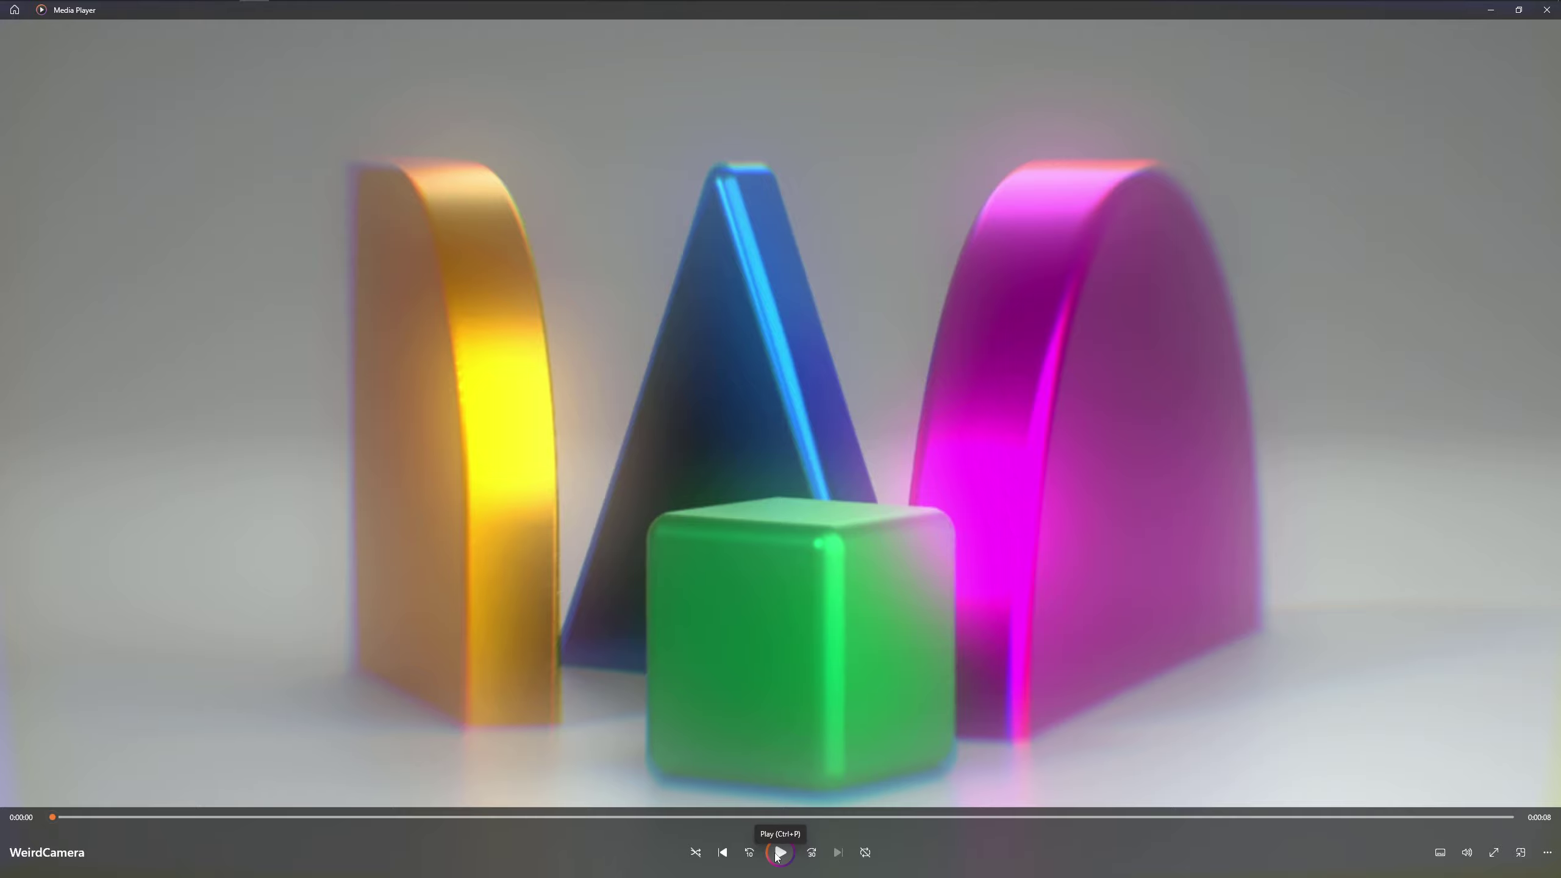
click(780, 852)
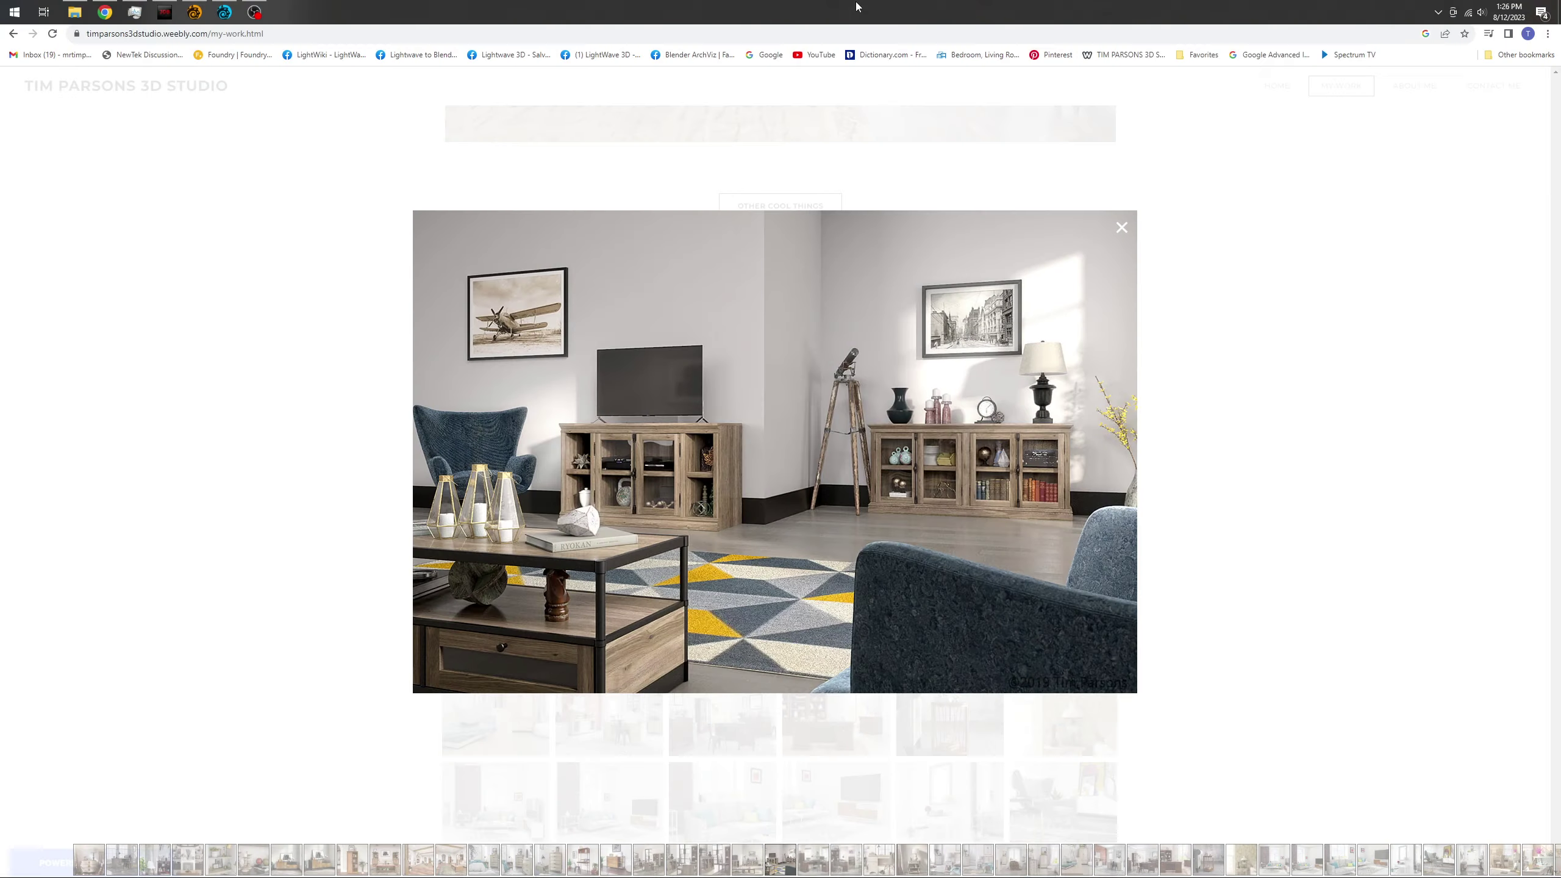
- Switch to LightWave Layout, end the preview playback and close the VPR and Camera Properties windows
click(224, 12)
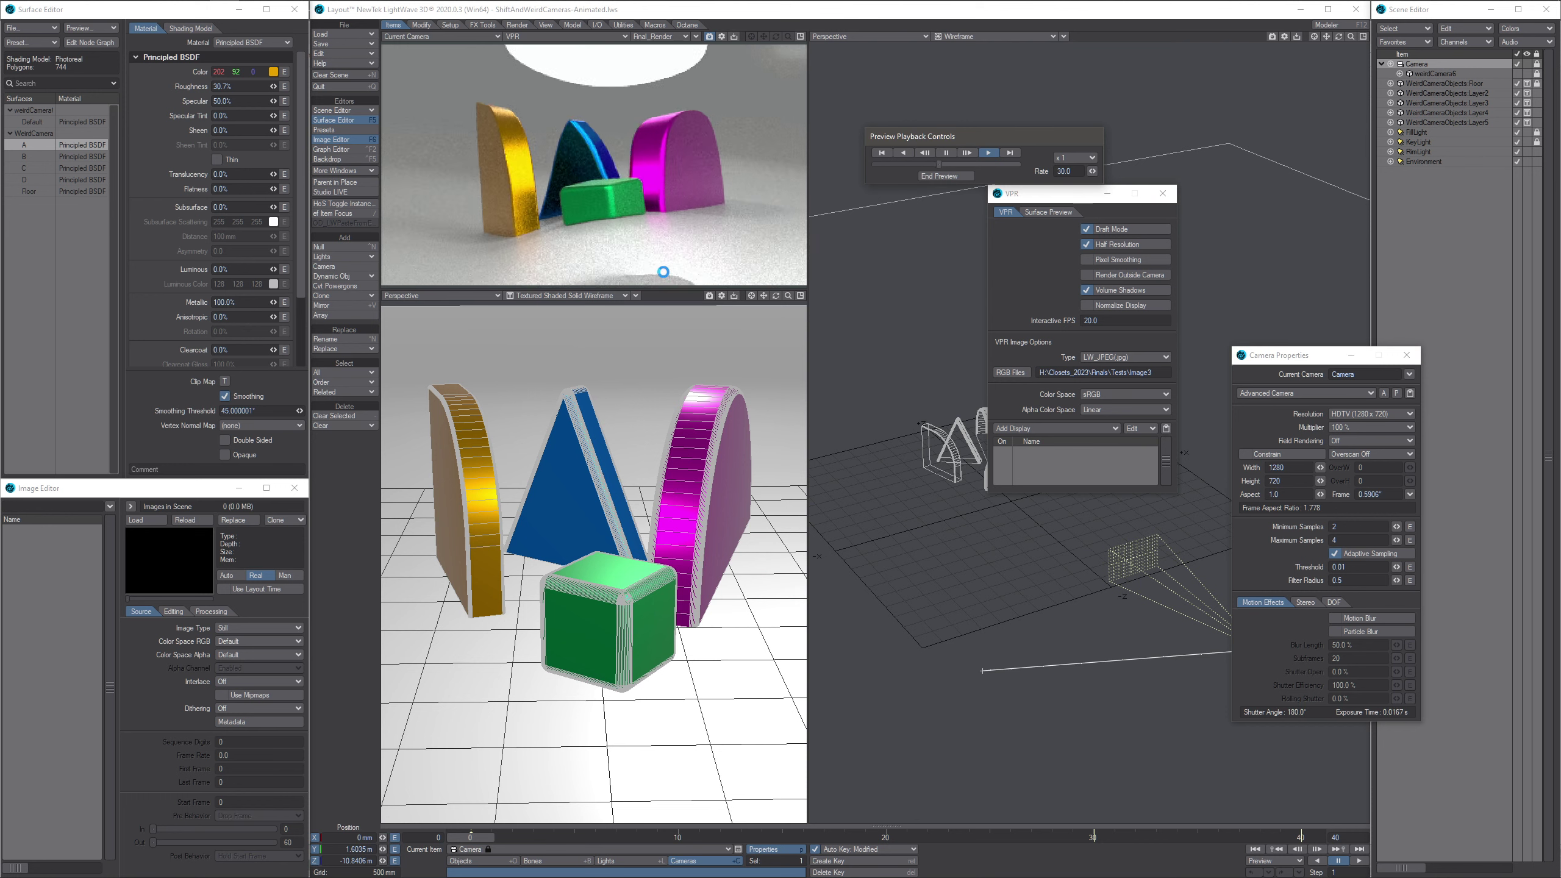
click(942, 177)
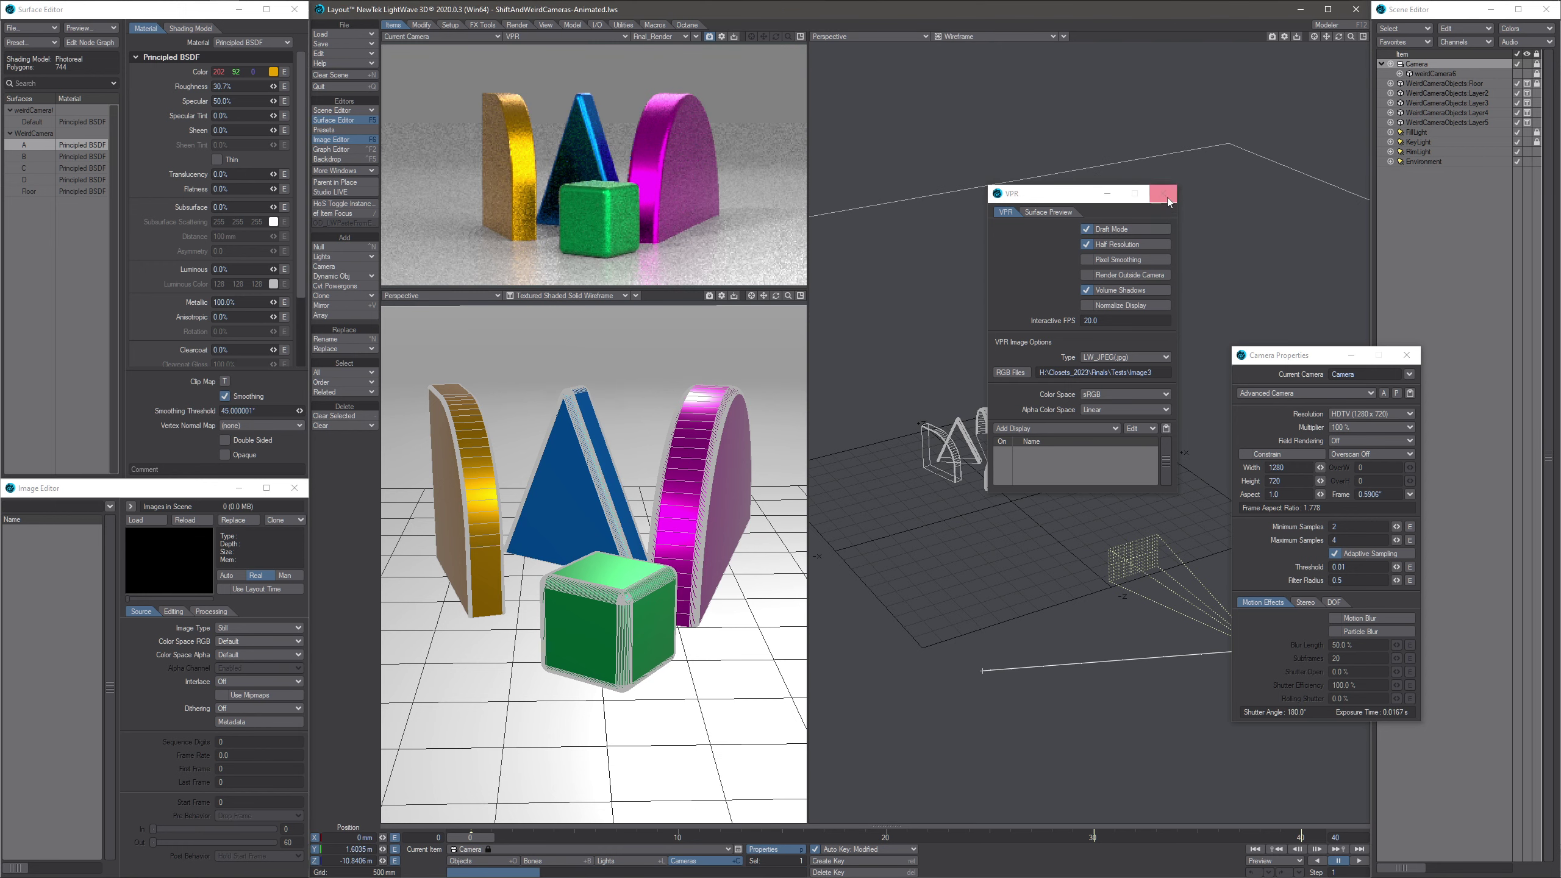
click(1167, 199)
click(1406, 355)
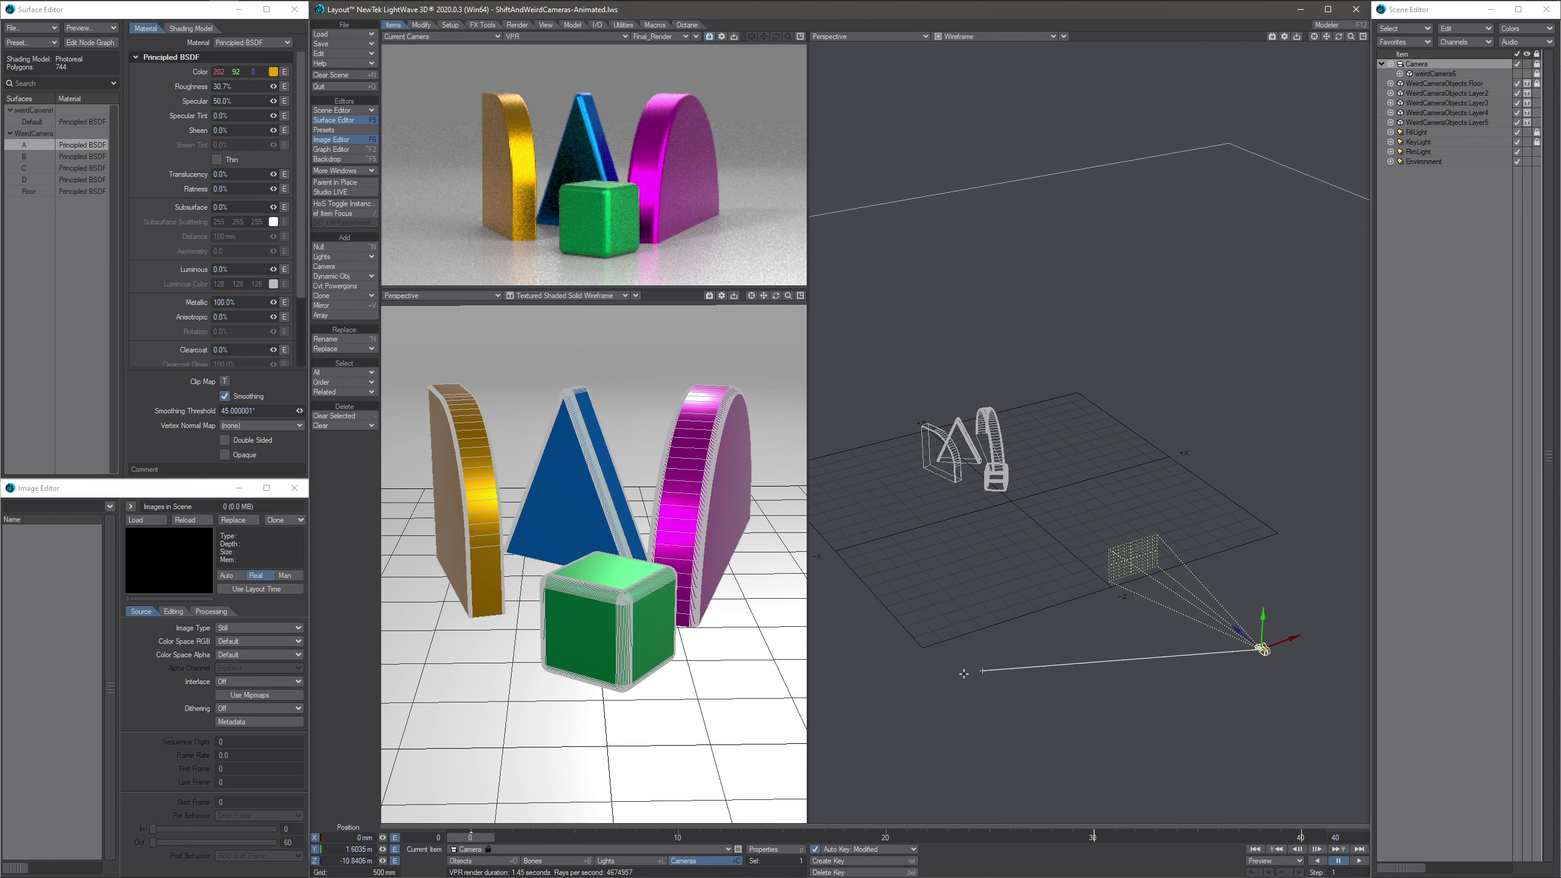
- Play the animated camera scene, stop playback and scrub back to frame 23
click(1358, 862)
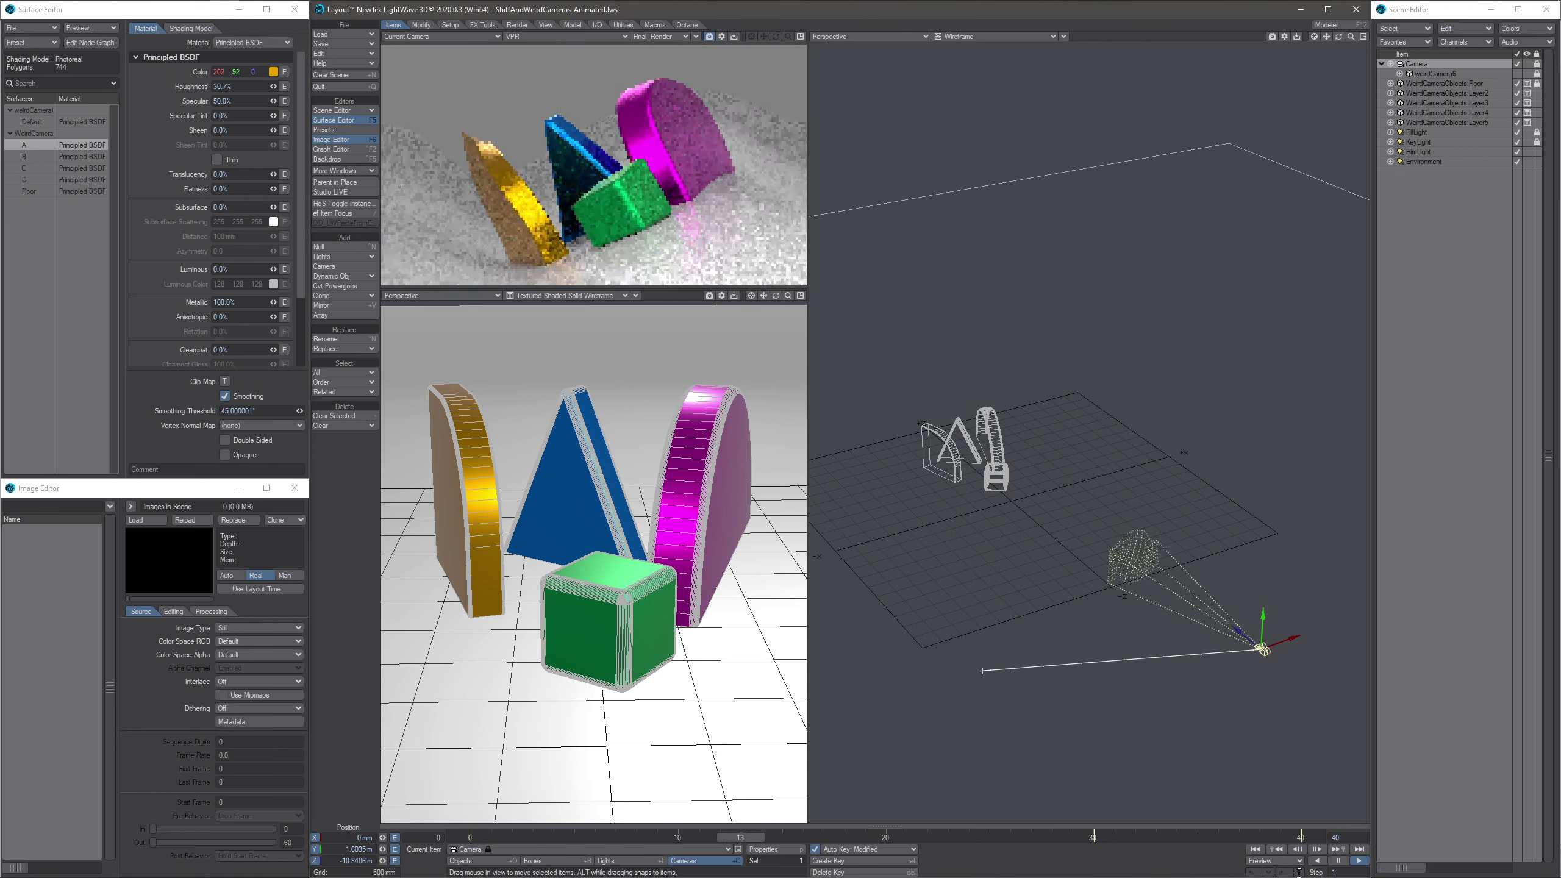
click(1334, 861)
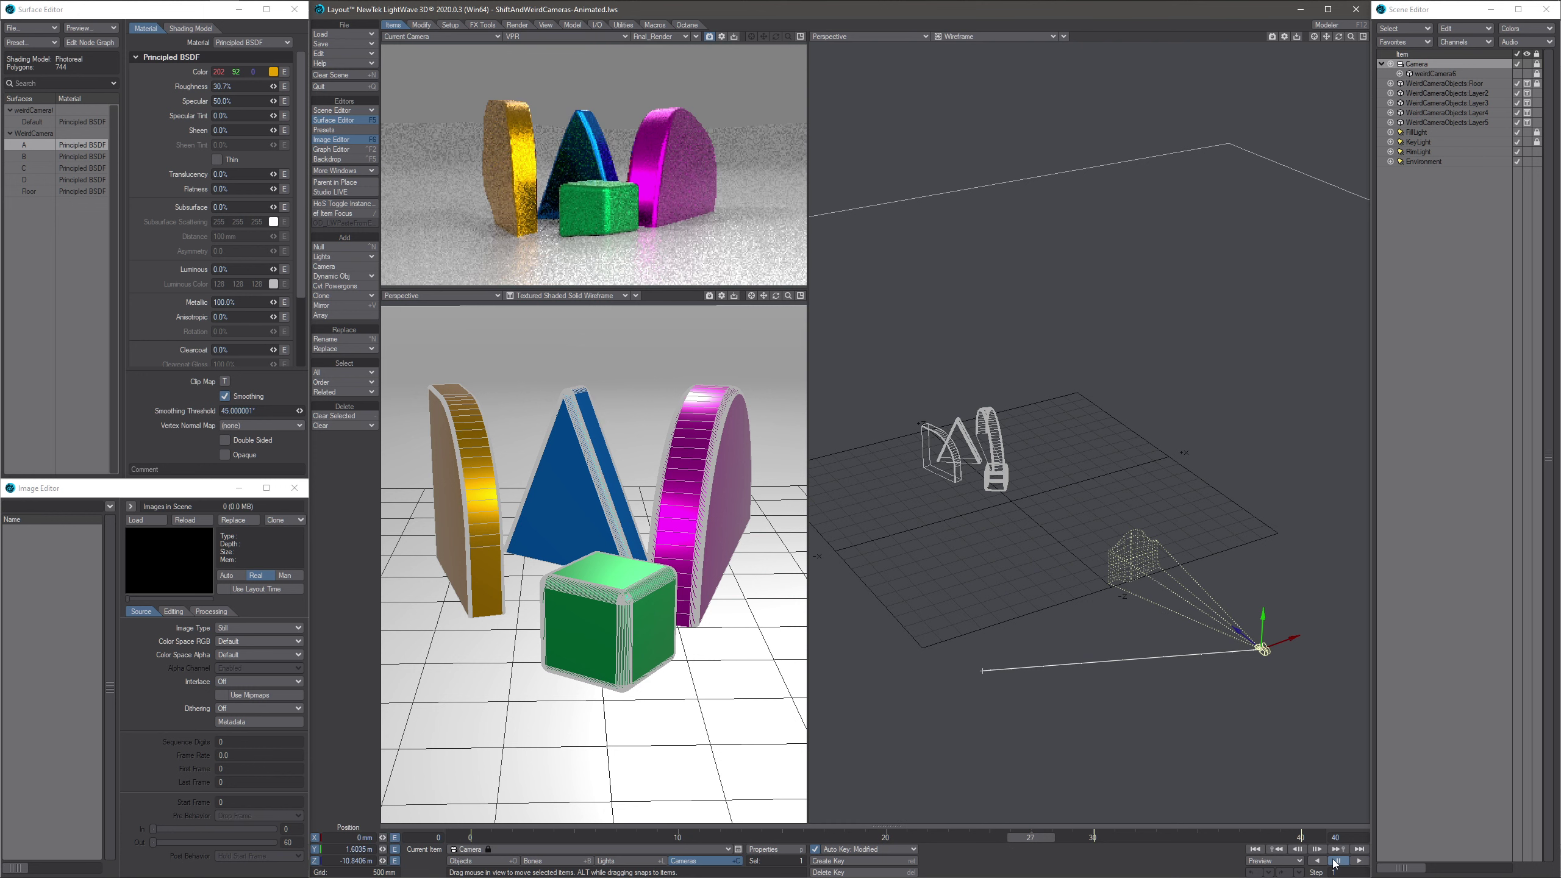
drag(1042, 840, 947, 837)
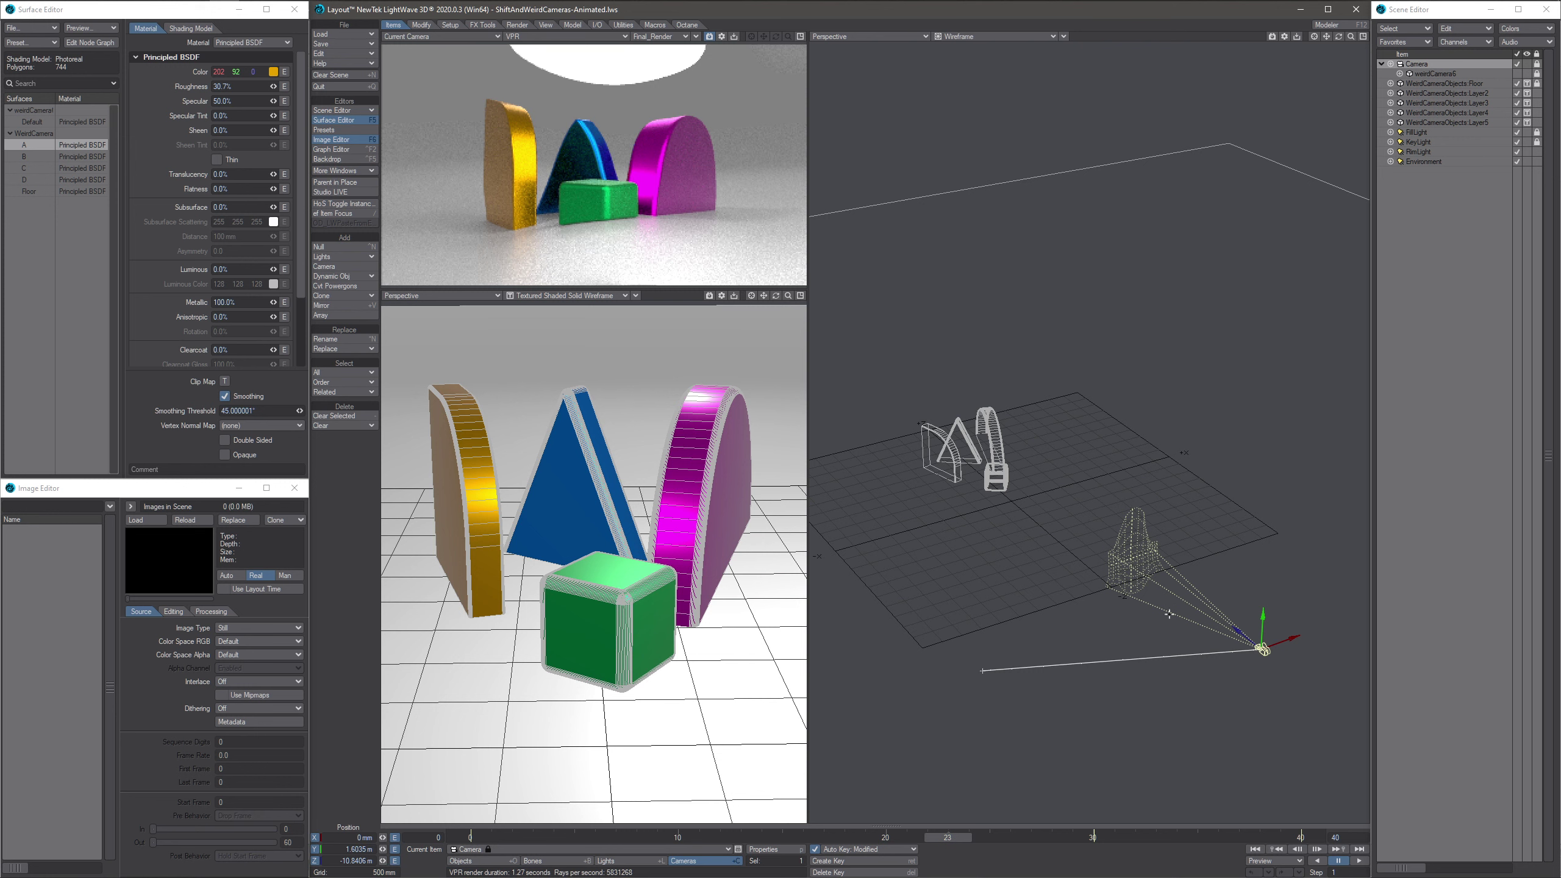
- Examine the deforming mesh in front of the camera up close and return to the start of the timeline
scroll(1169, 614, up, 4)
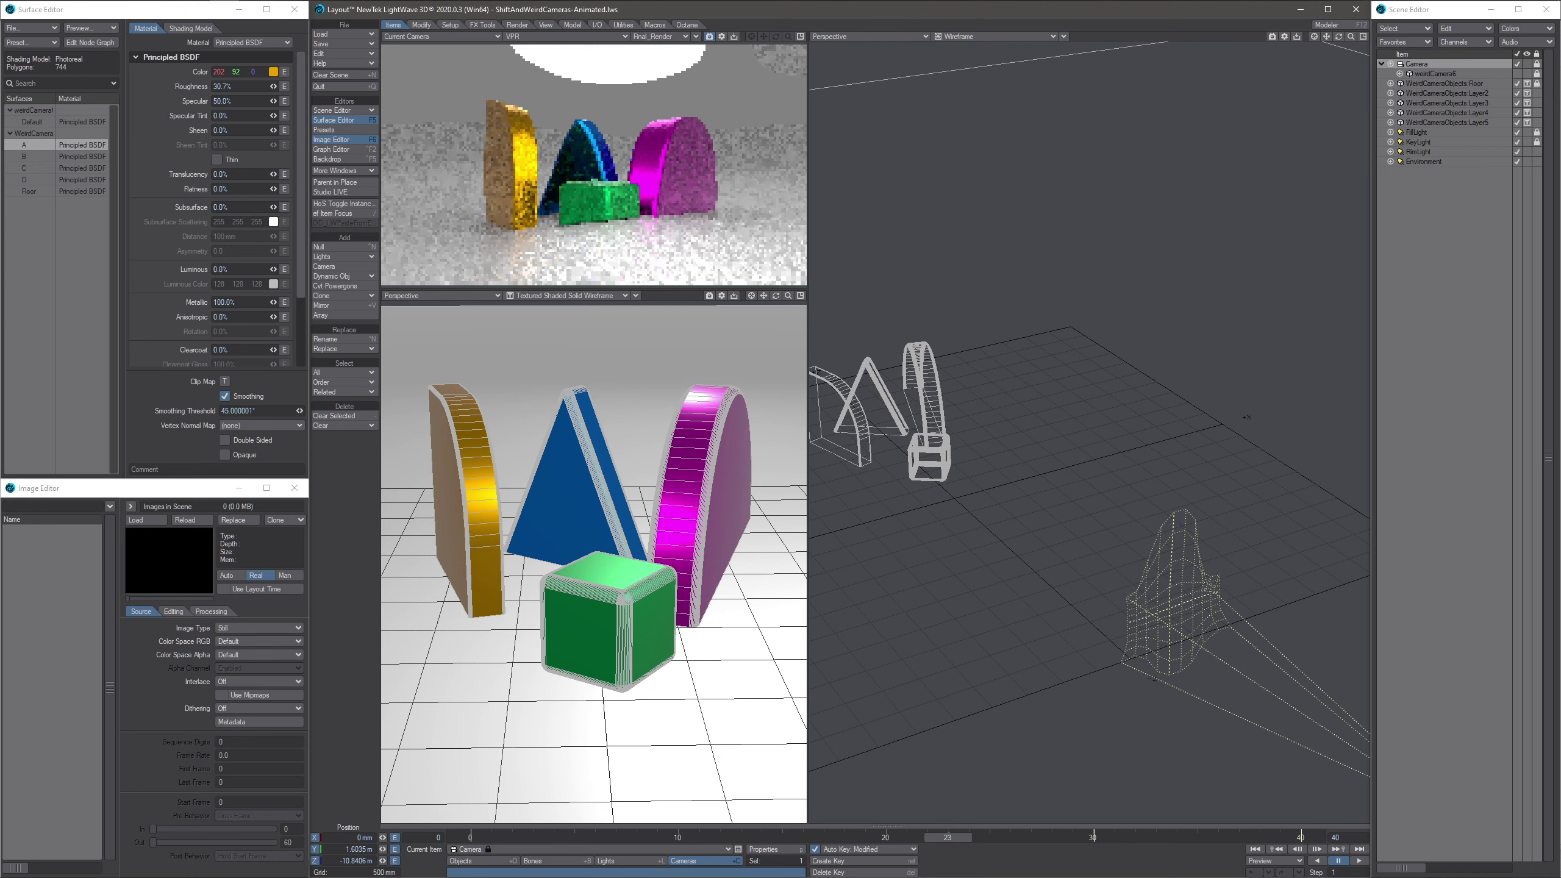
scroll(1246, 418, up, 4)
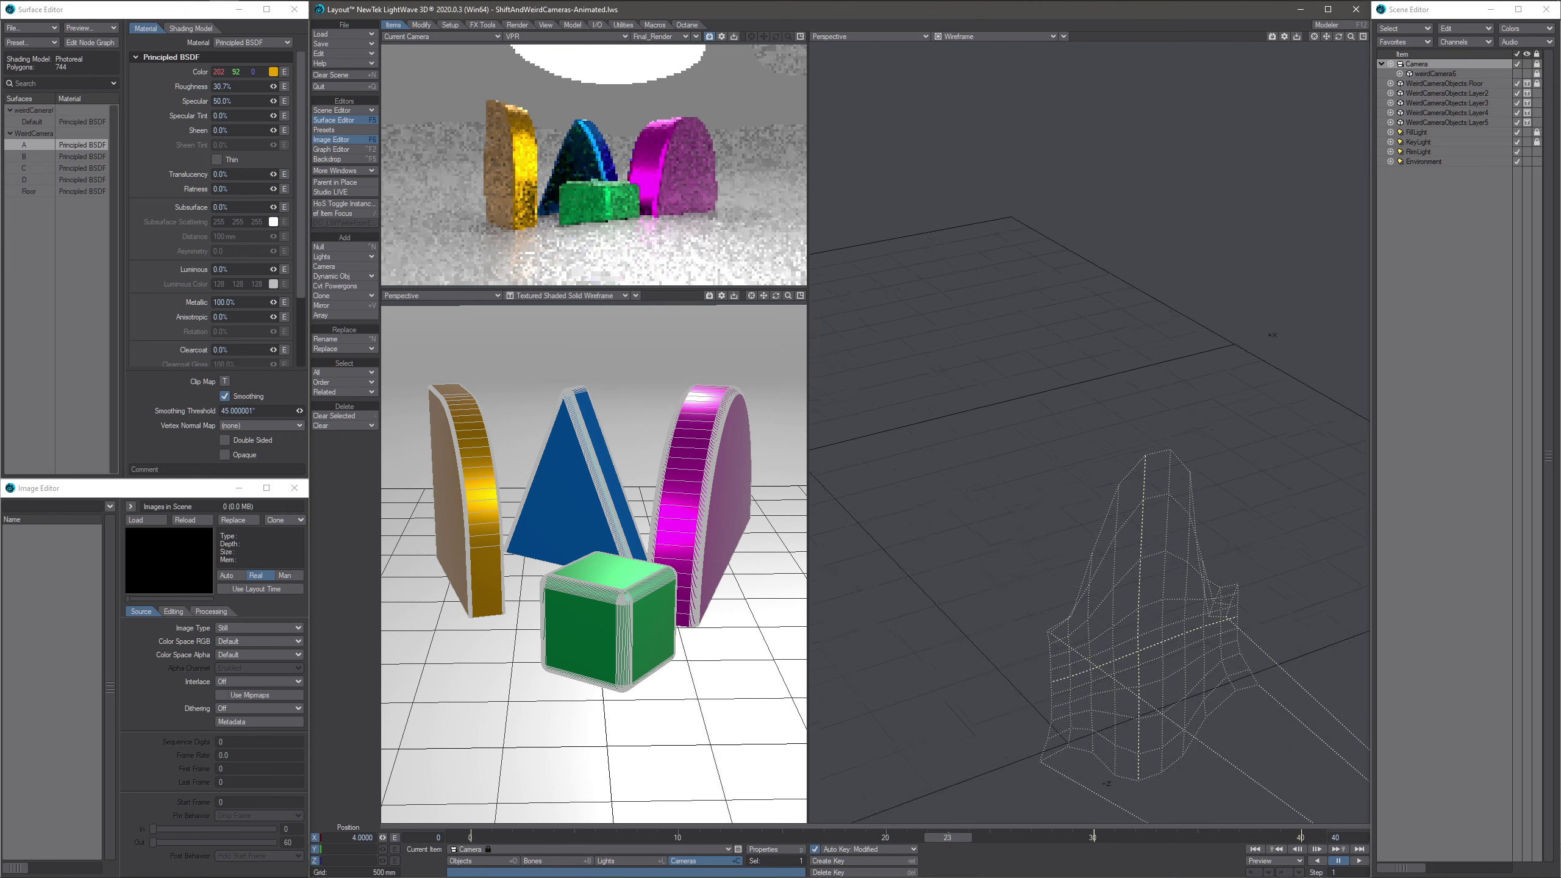
scroll(1236, 514, down, 6)
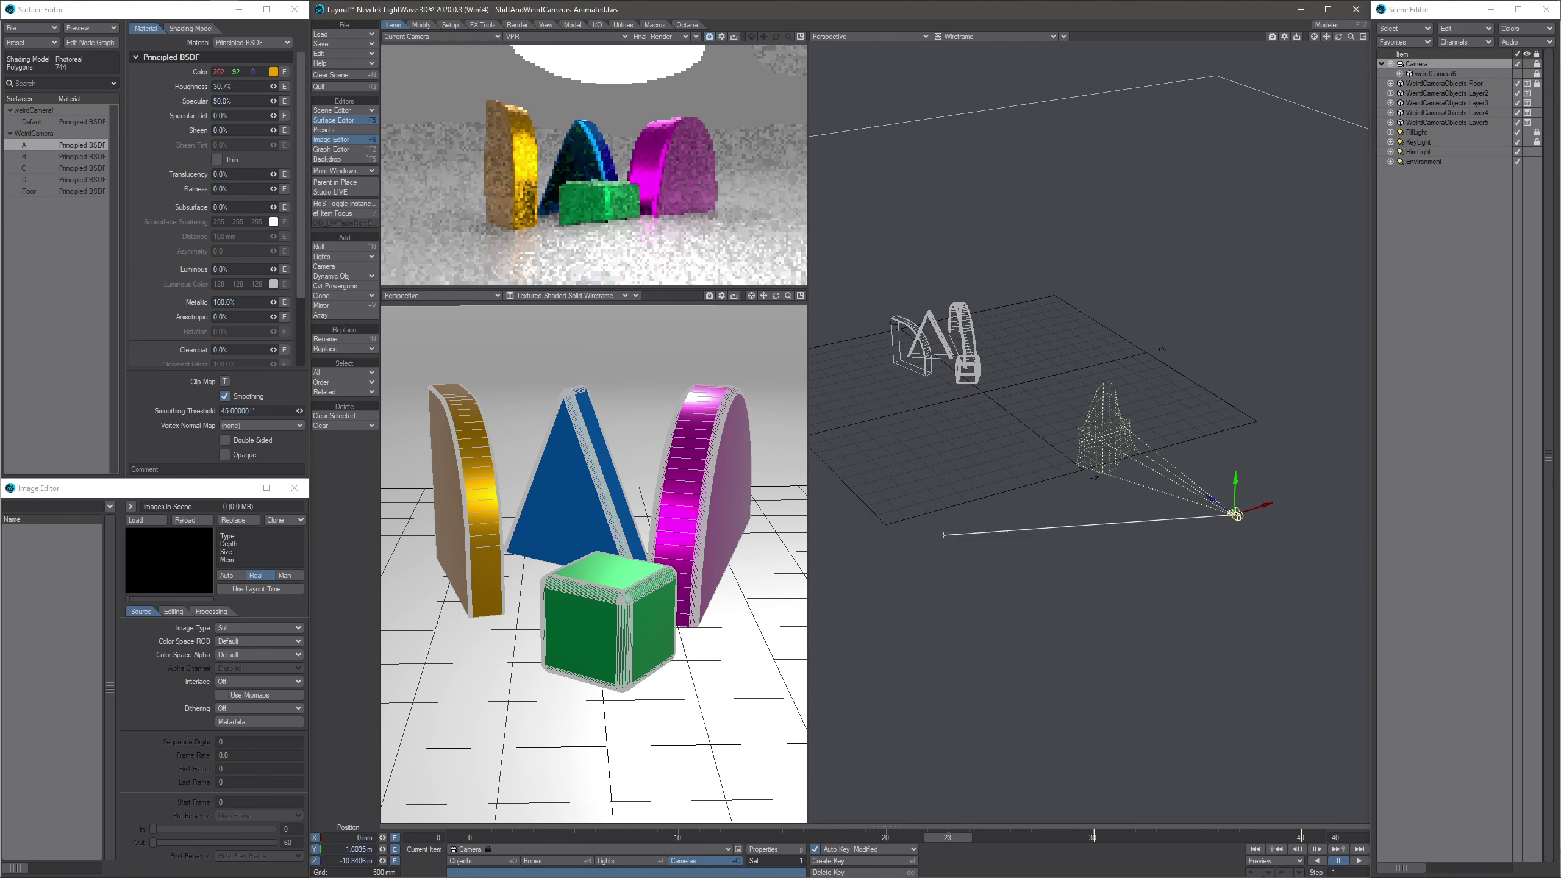
scroll(1236, 514, up, 2)
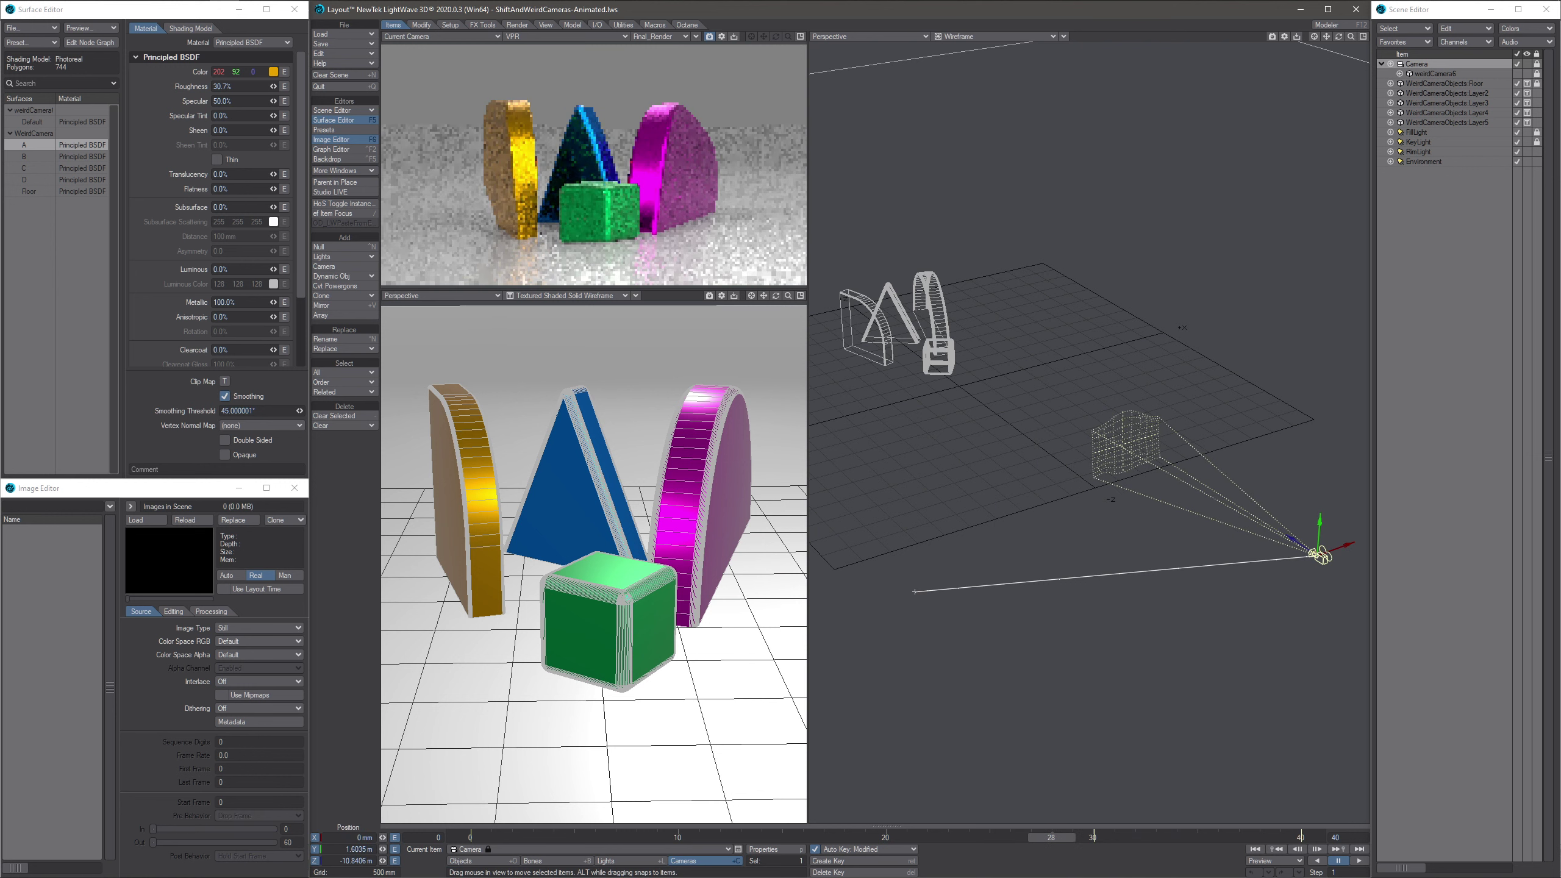
drag(824, 837, 470, 837)
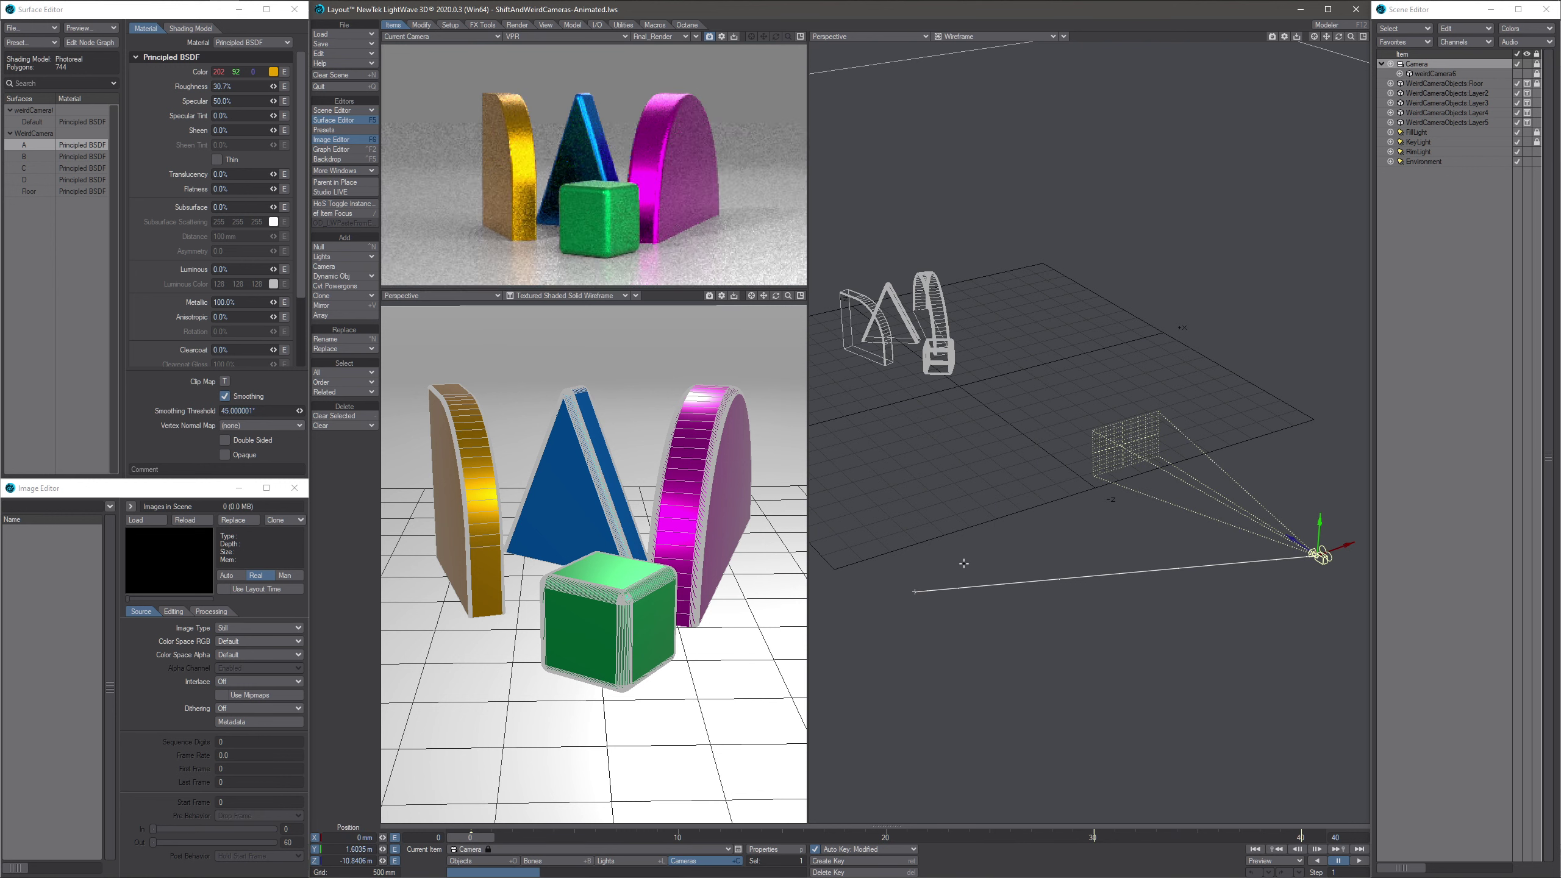
- Open the current camera's properties and bring up the Advanced Camera settings to review its ray and UV options
alt+drag(1091, 540, 1064, 544)
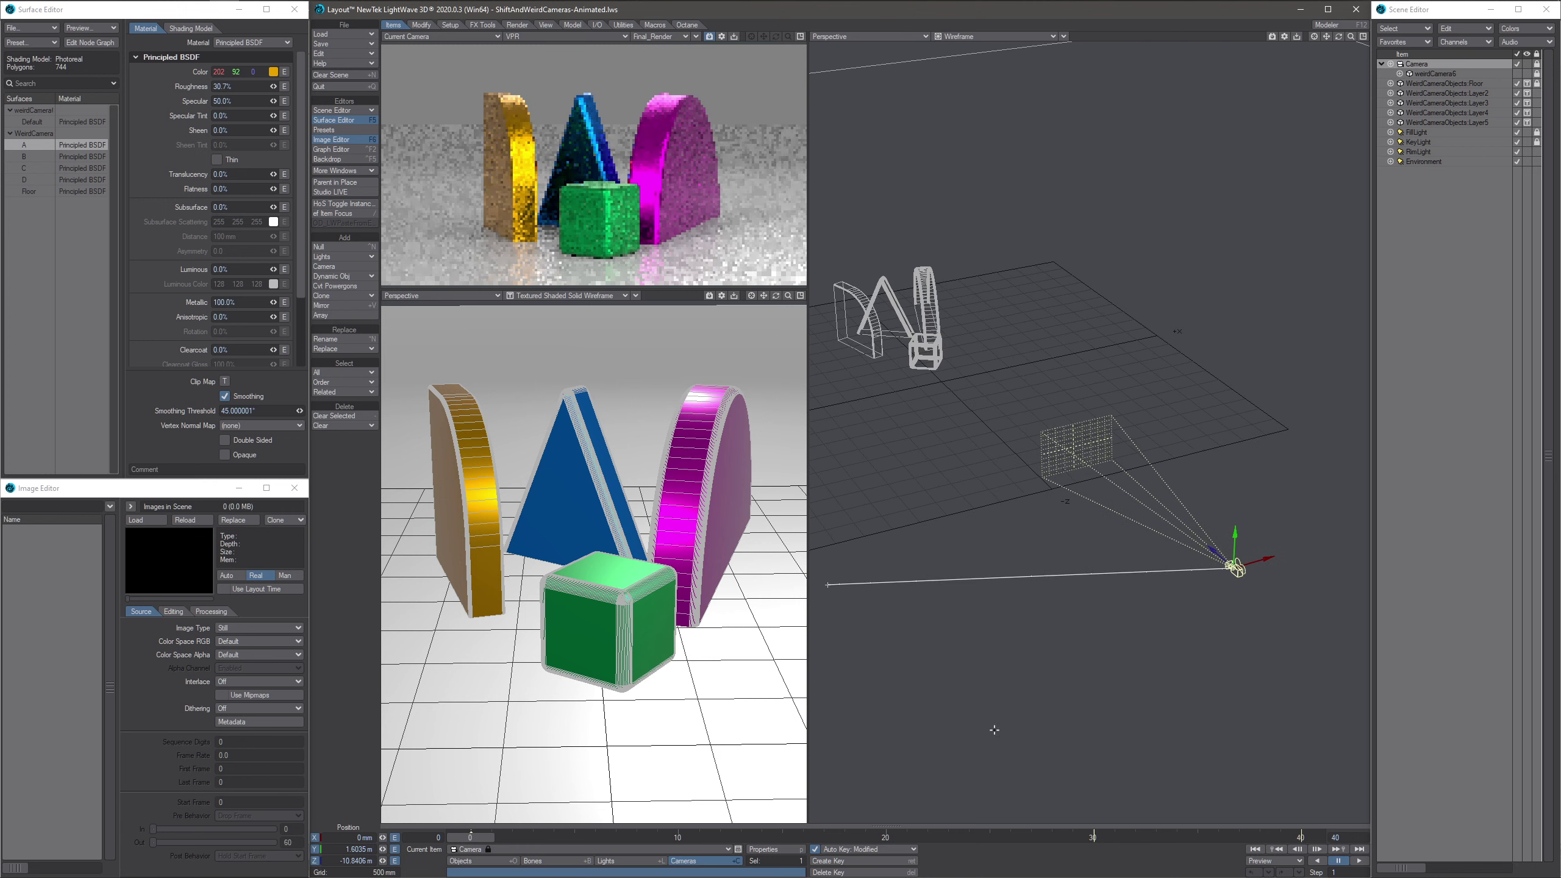
click(764, 850)
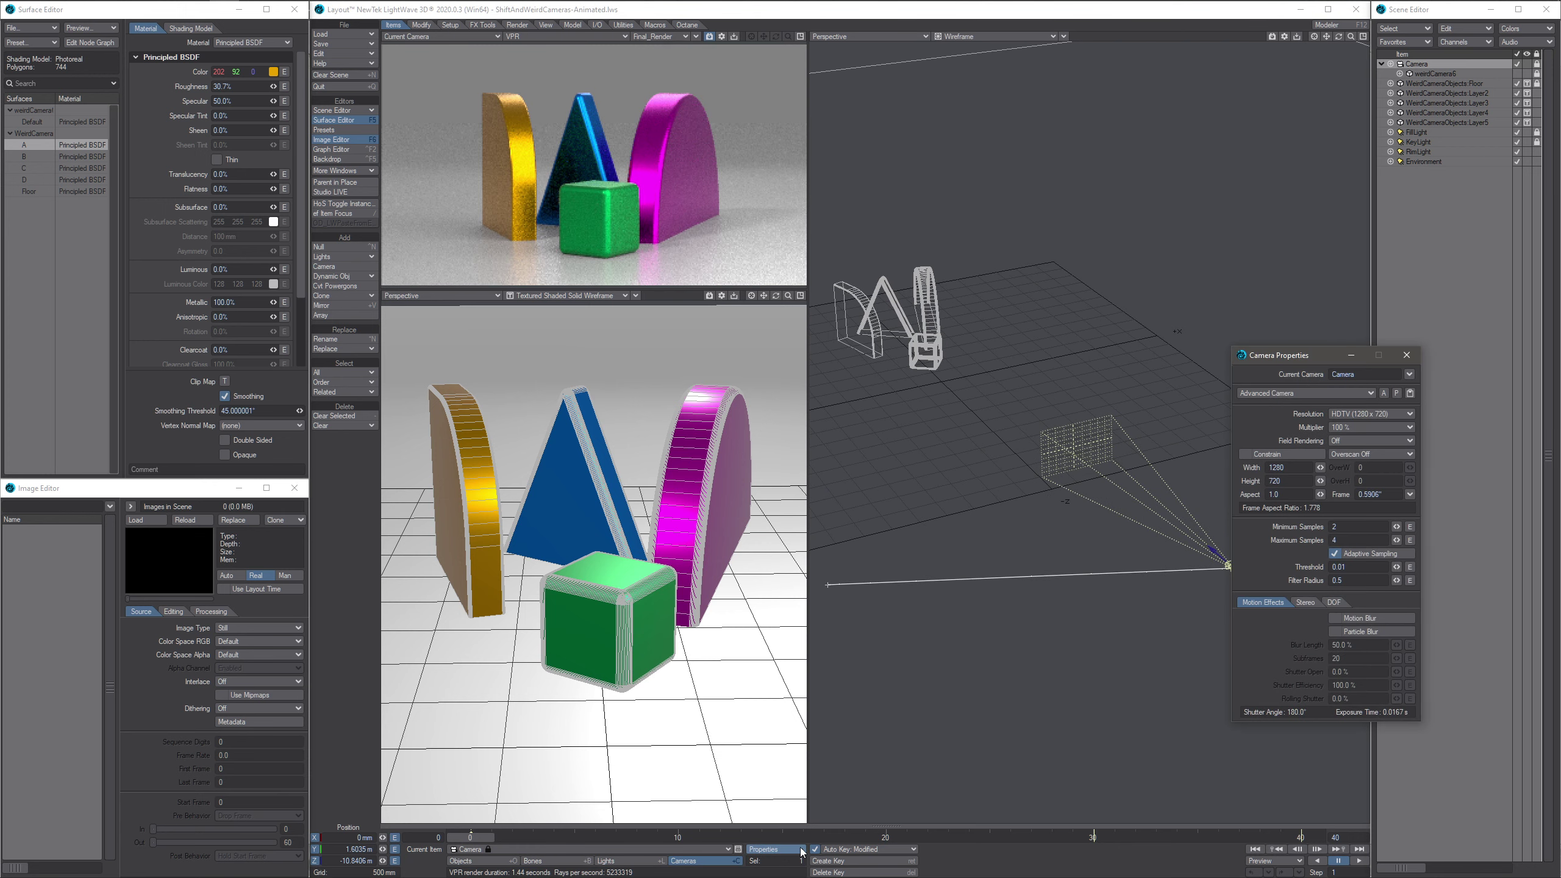
drag(1296, 355, 1310, 259)
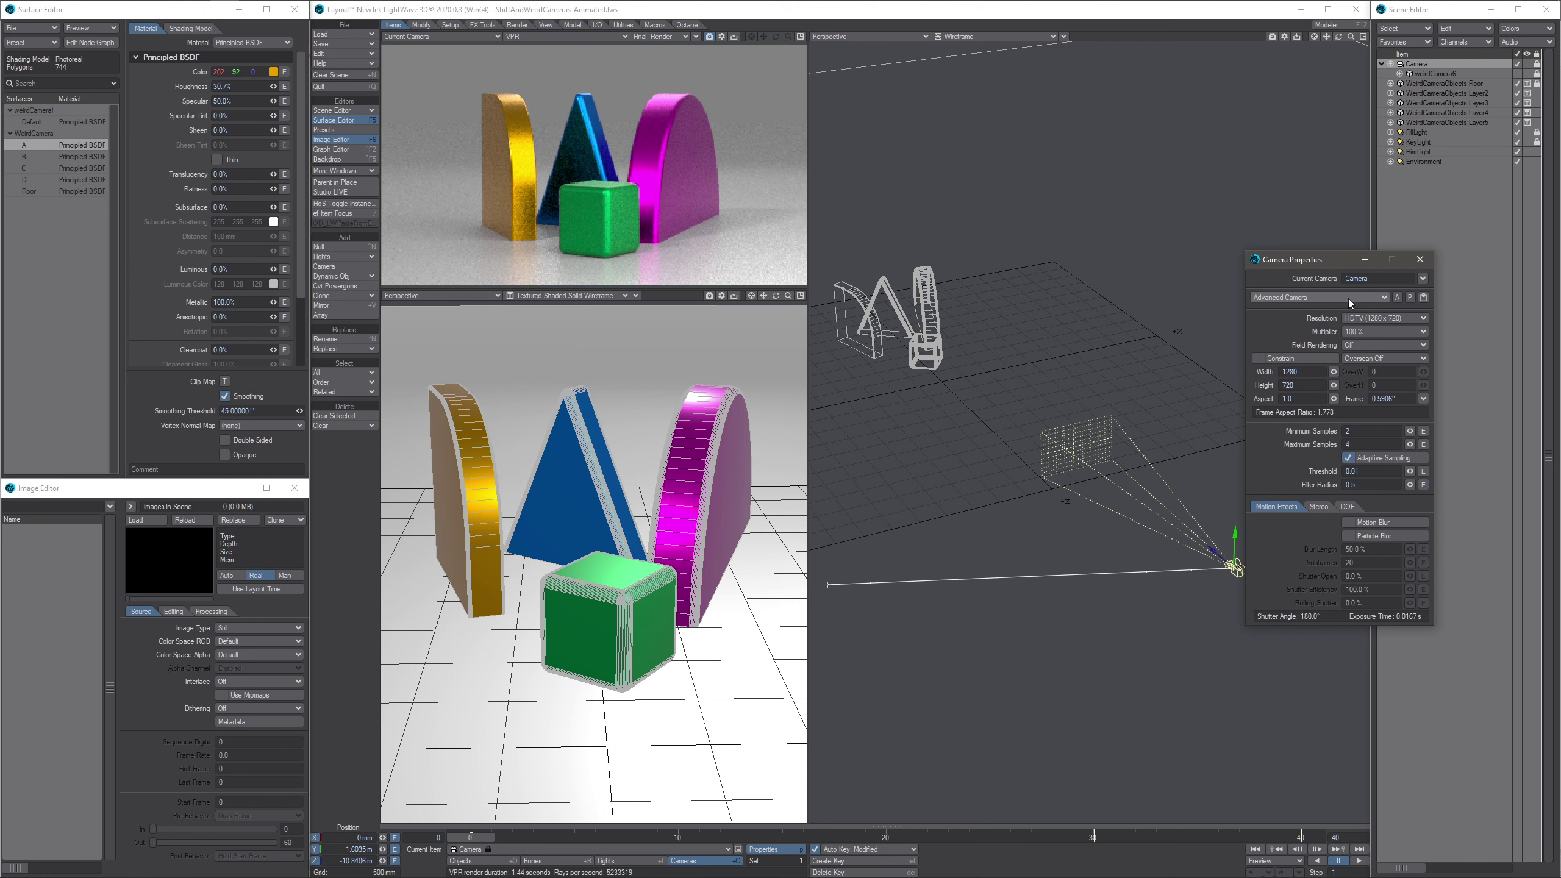
click(1371, 296)
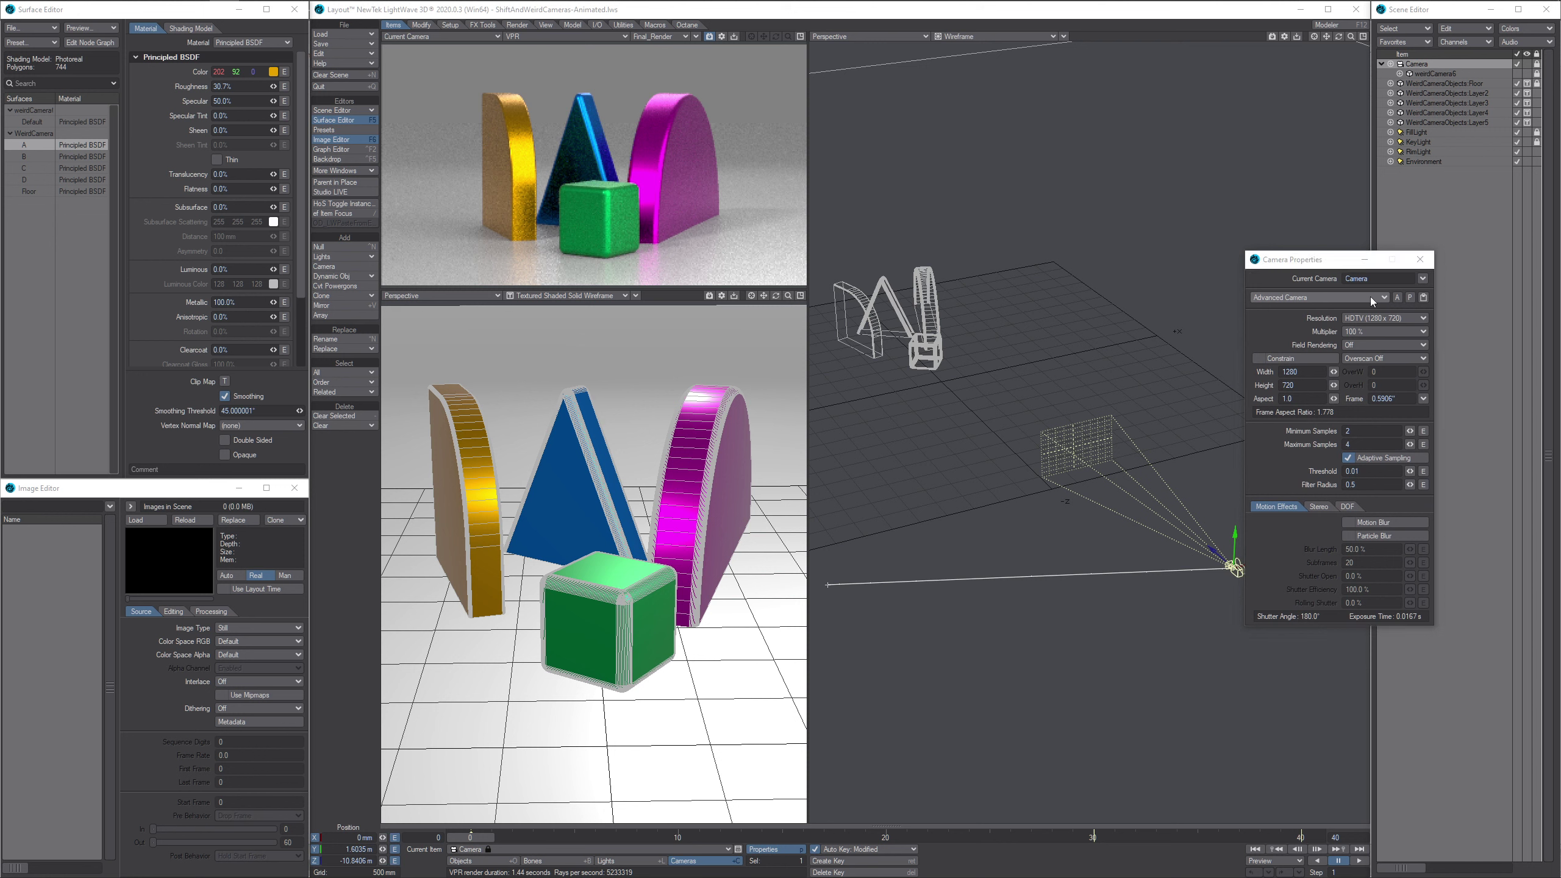
click(1291, 302)
click(1411, 297)
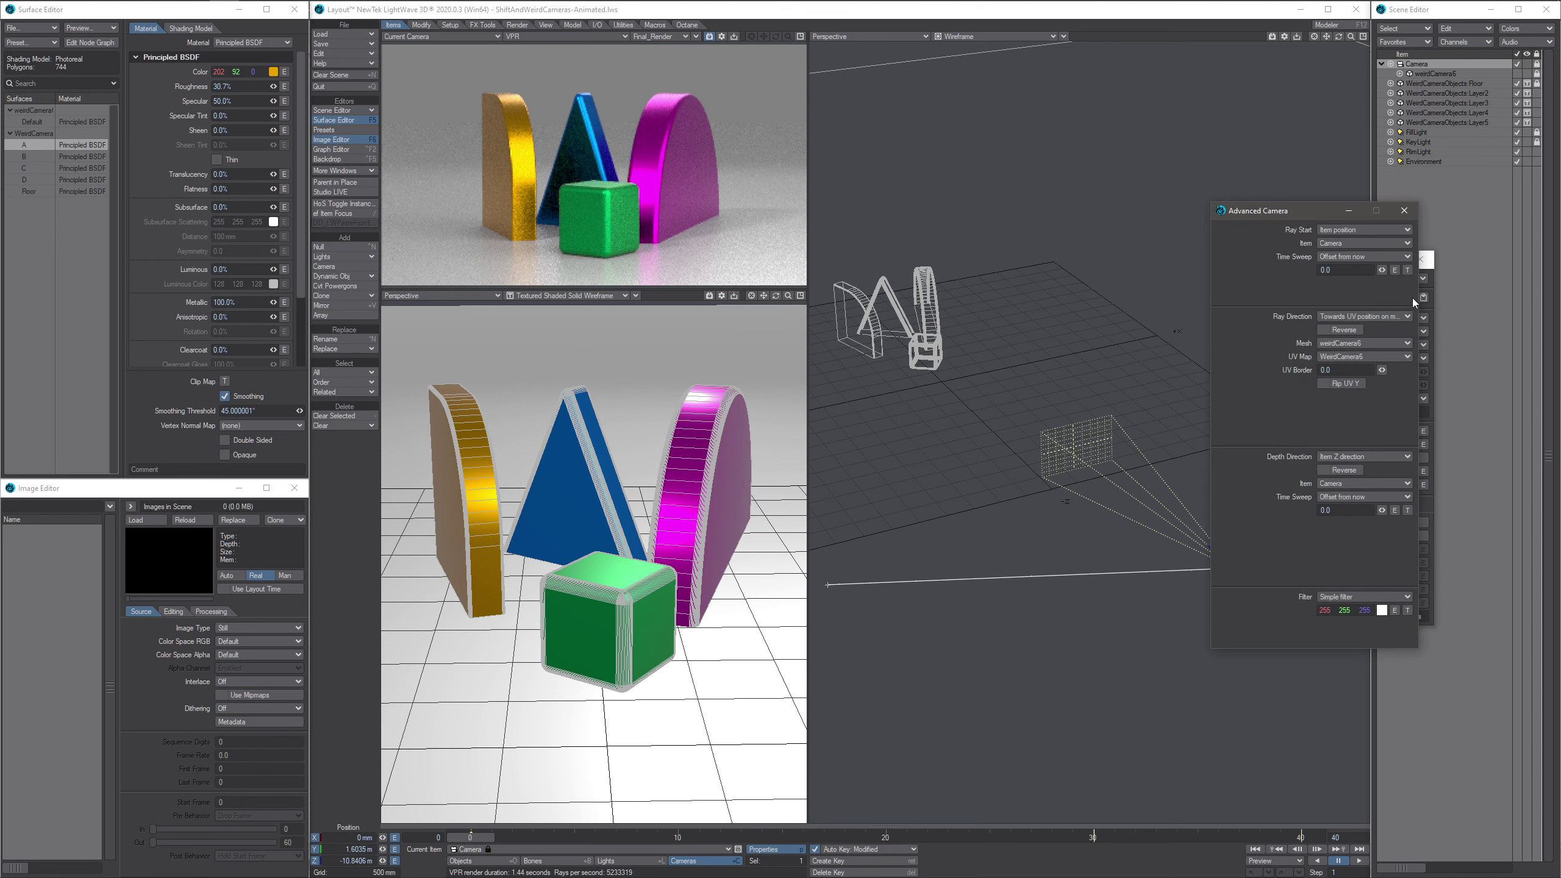
drag(1312, 217, 1332, 249)
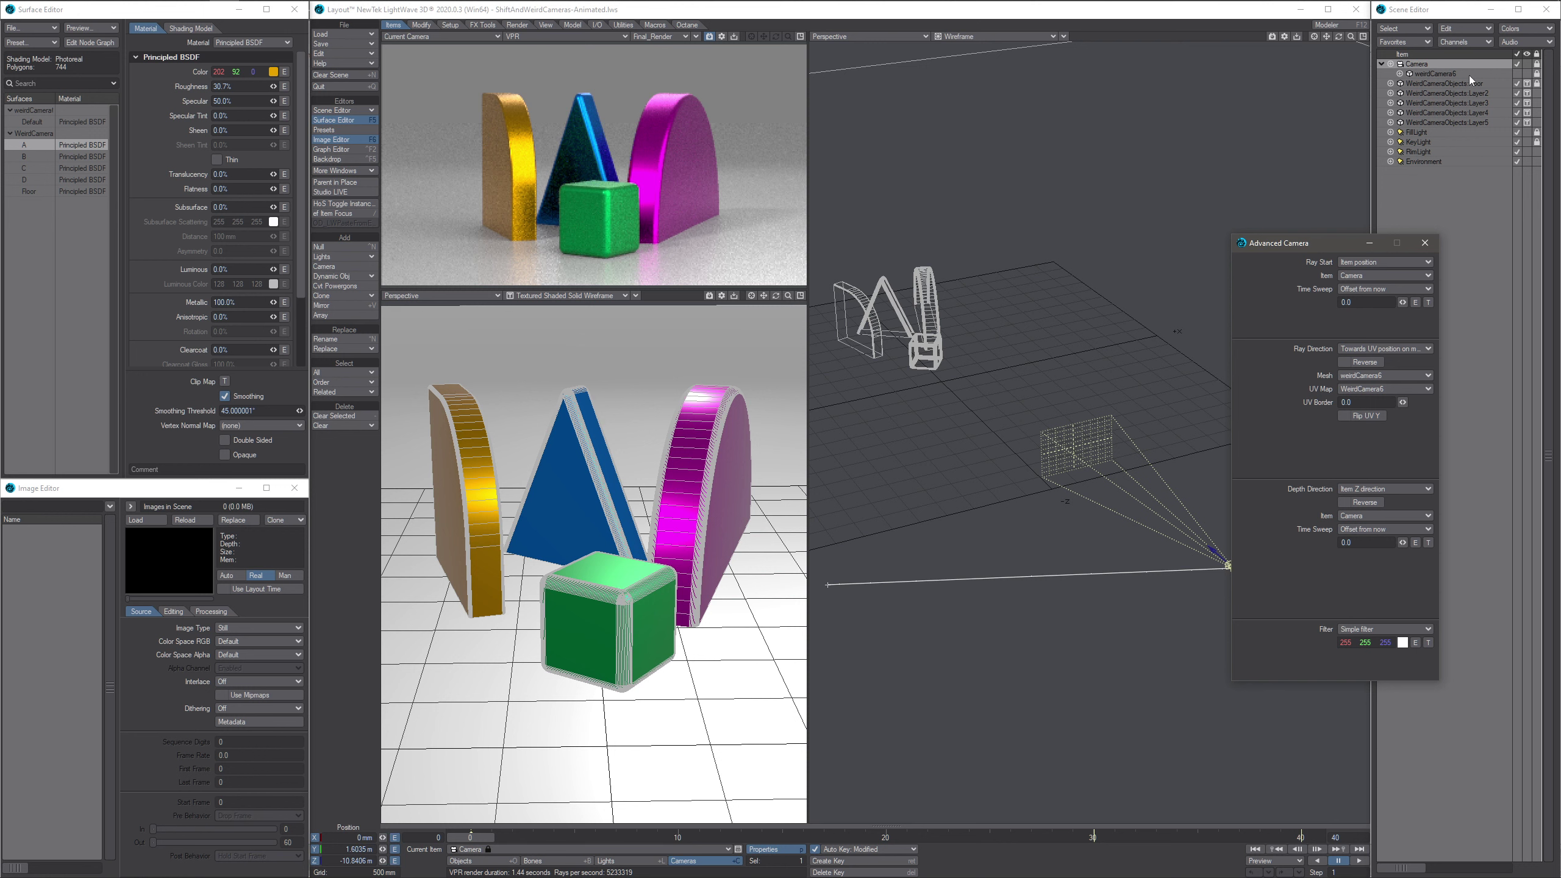
- Select the weirdCamera6 mesh under the camera and scrub to frame 25 to view its deformation
click(1443, 74)
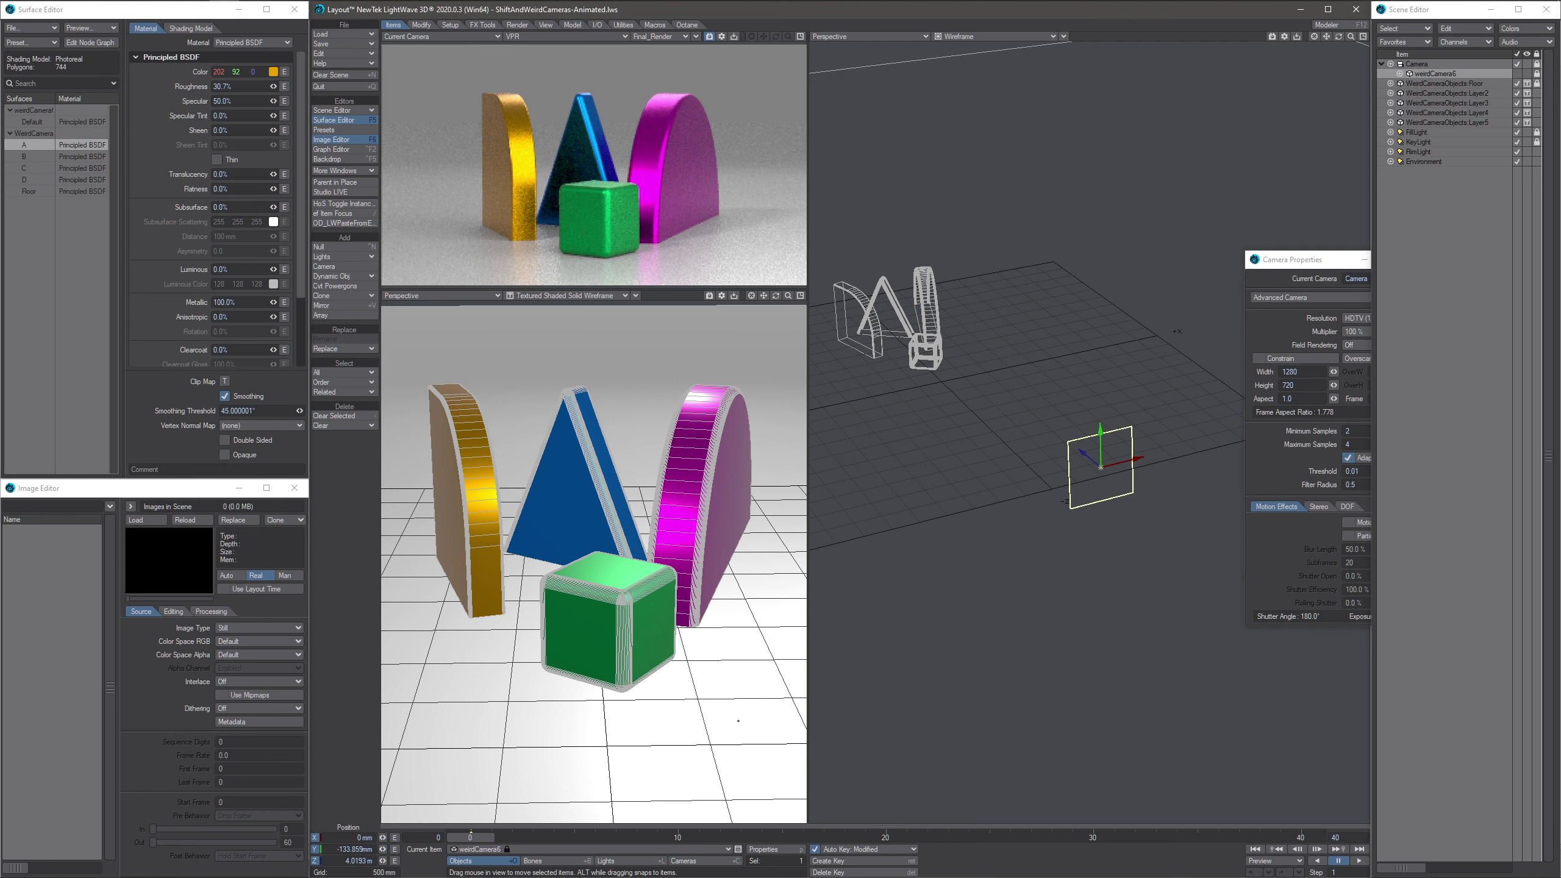
drag(470, 837, 988, 837)
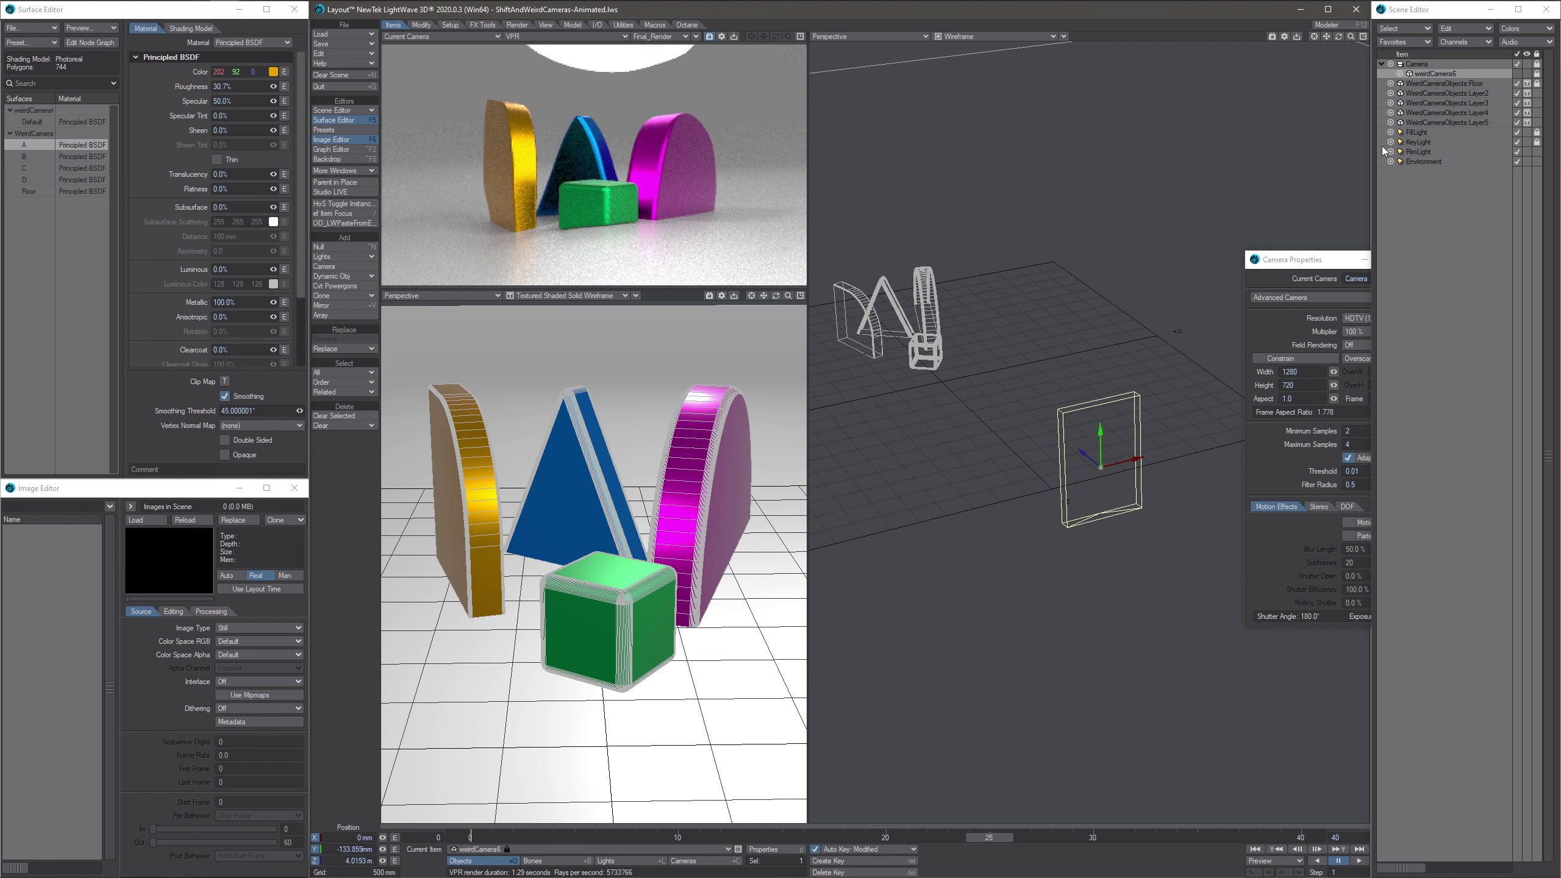
- Set the weirdCamera6 mesh's viewport display to Textured Shaded Solid Wireframe
drag(1002, 839, 926, 837)
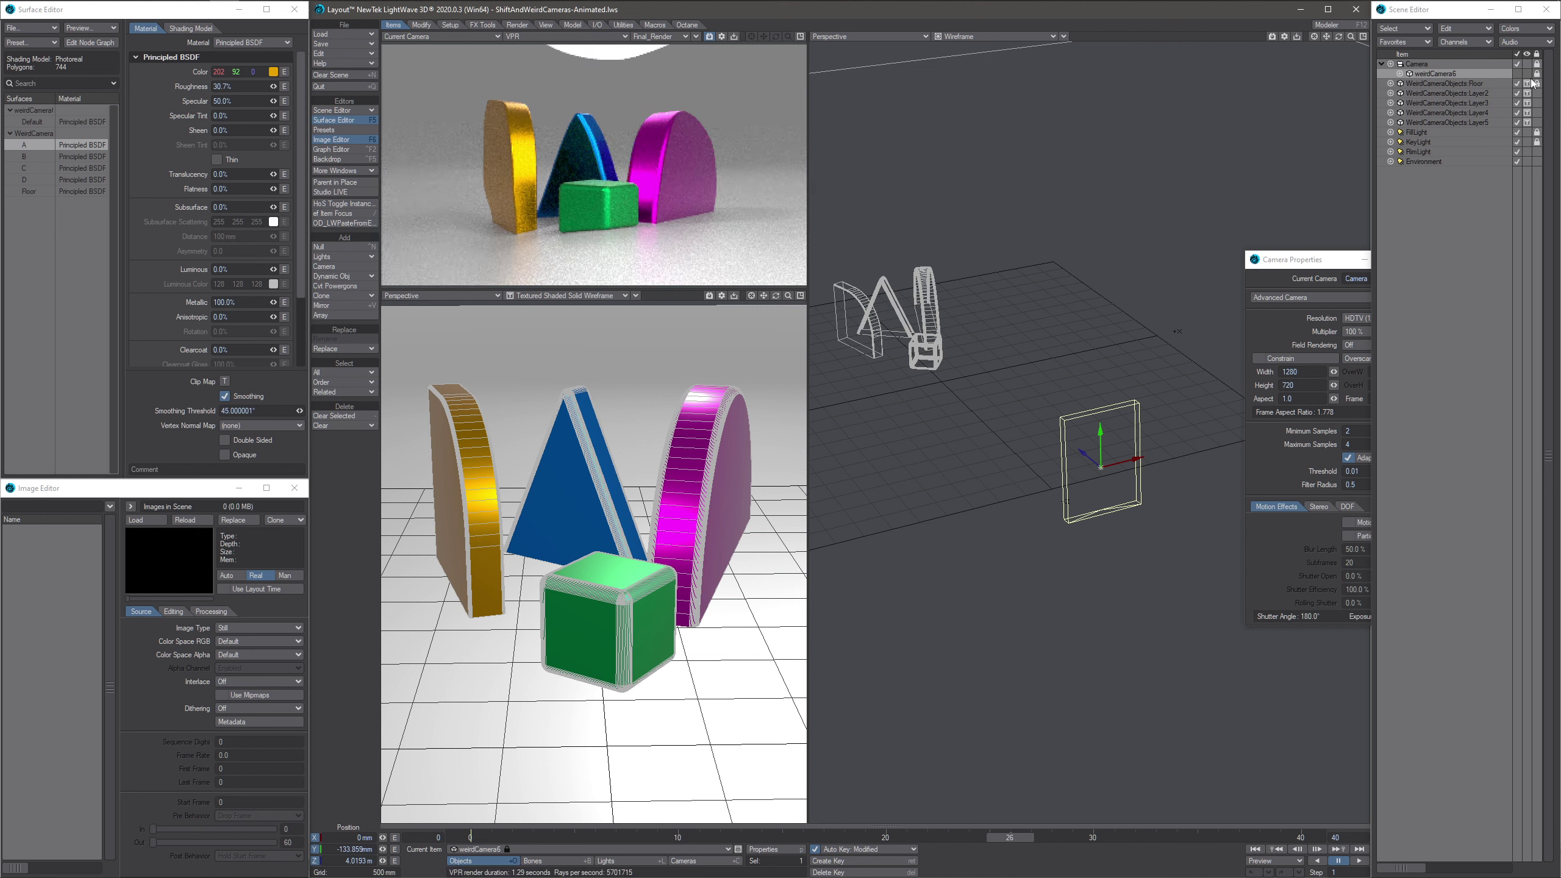
click(1527, 73)
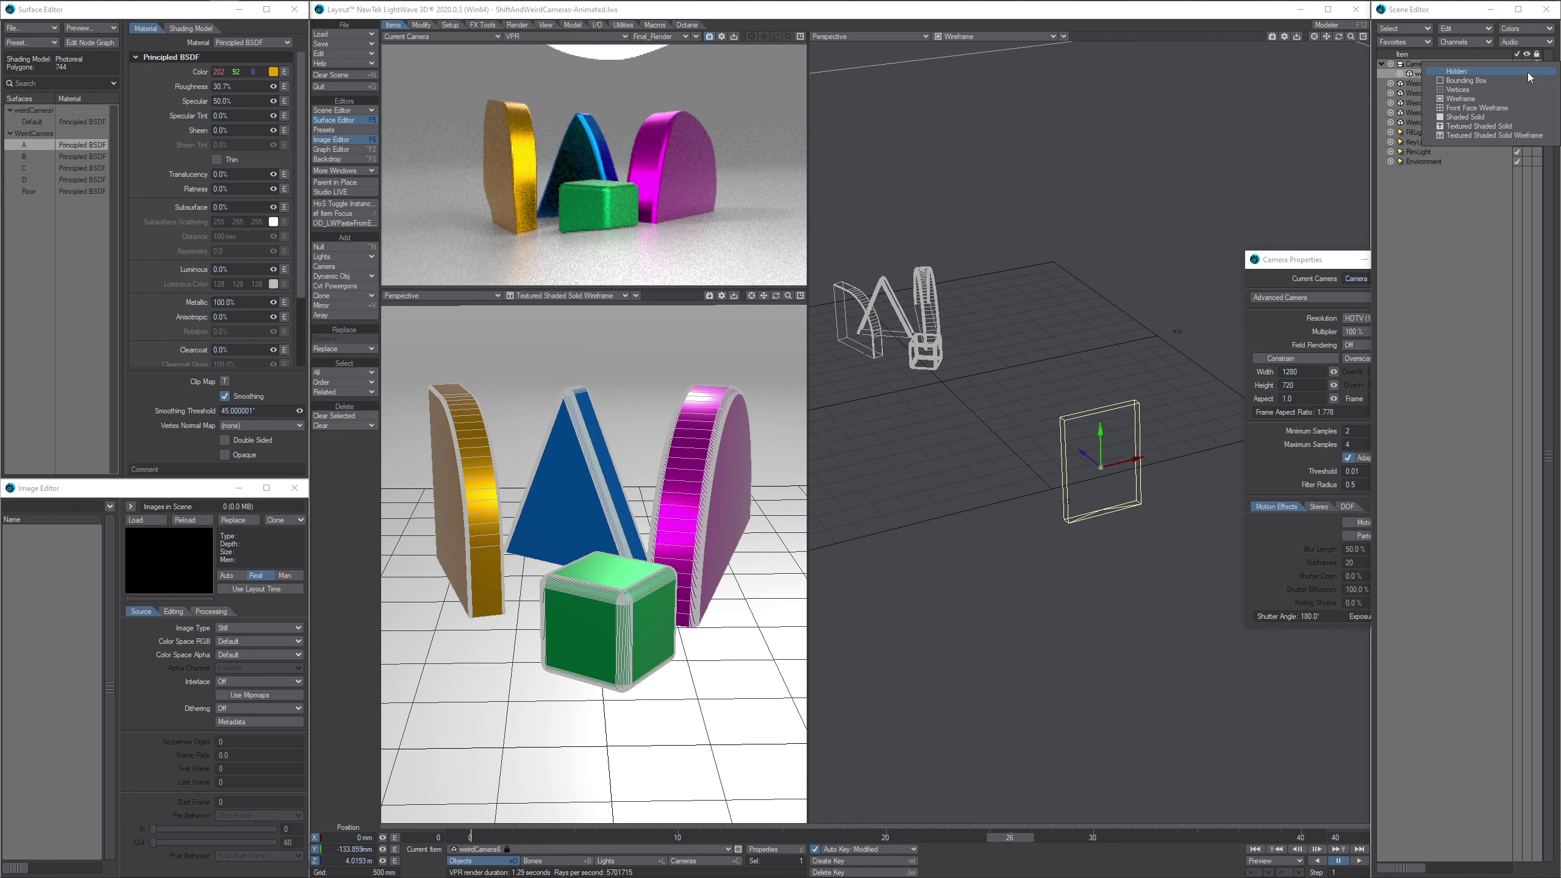
click(1505, 137)
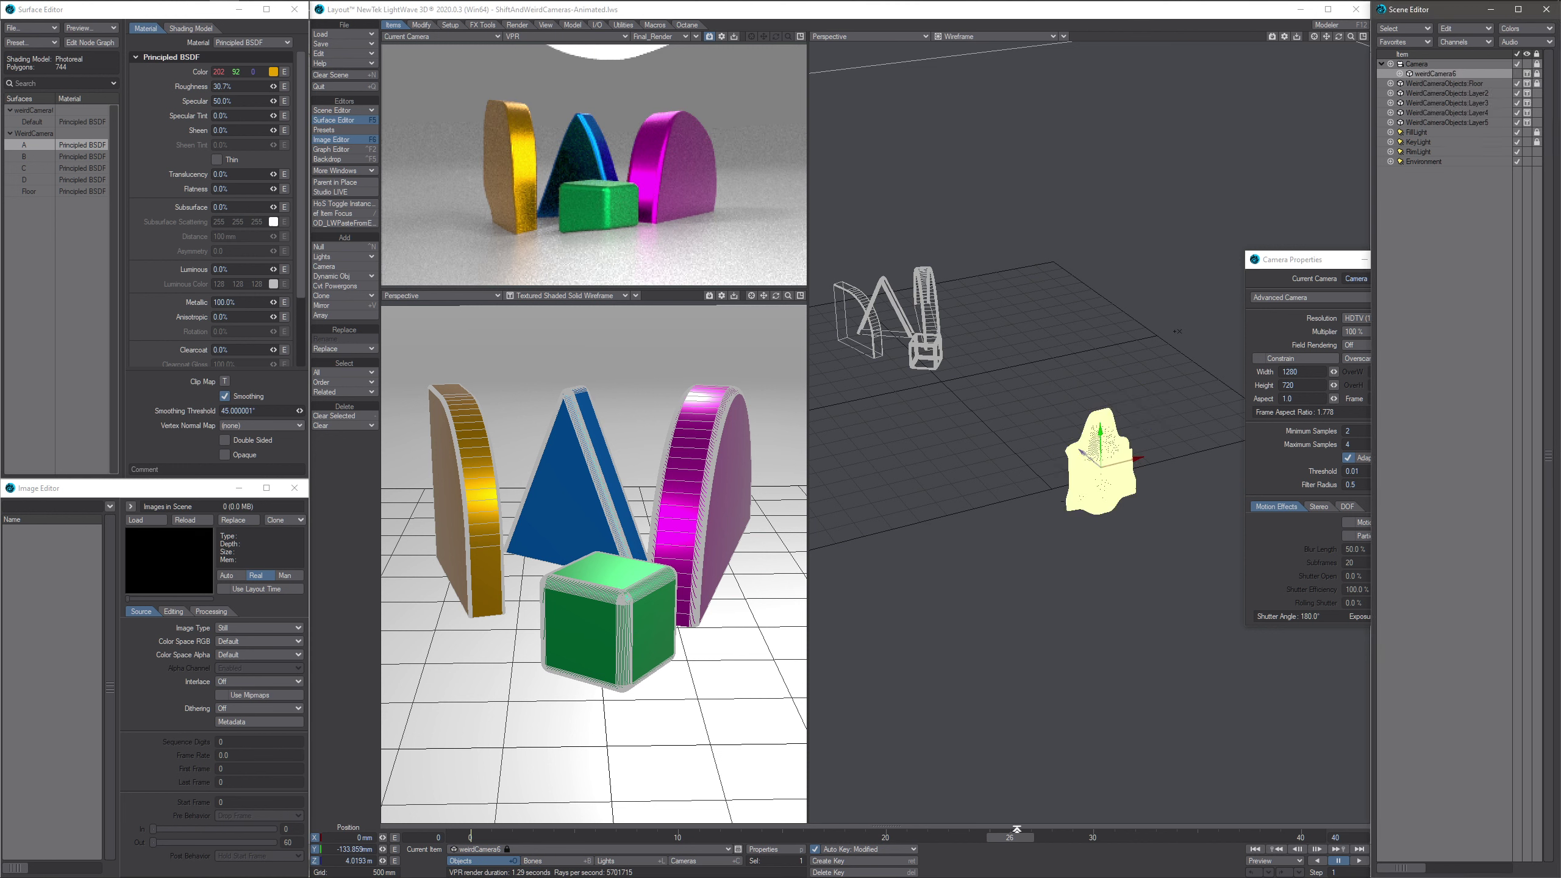
- Scrub to frame 22 and view the deforming weirdCamera6 mesh edge-on
drag(1011, 839, 1013, 873)
alt+drag(881, 453, 996, 275)
click(1314, 36)
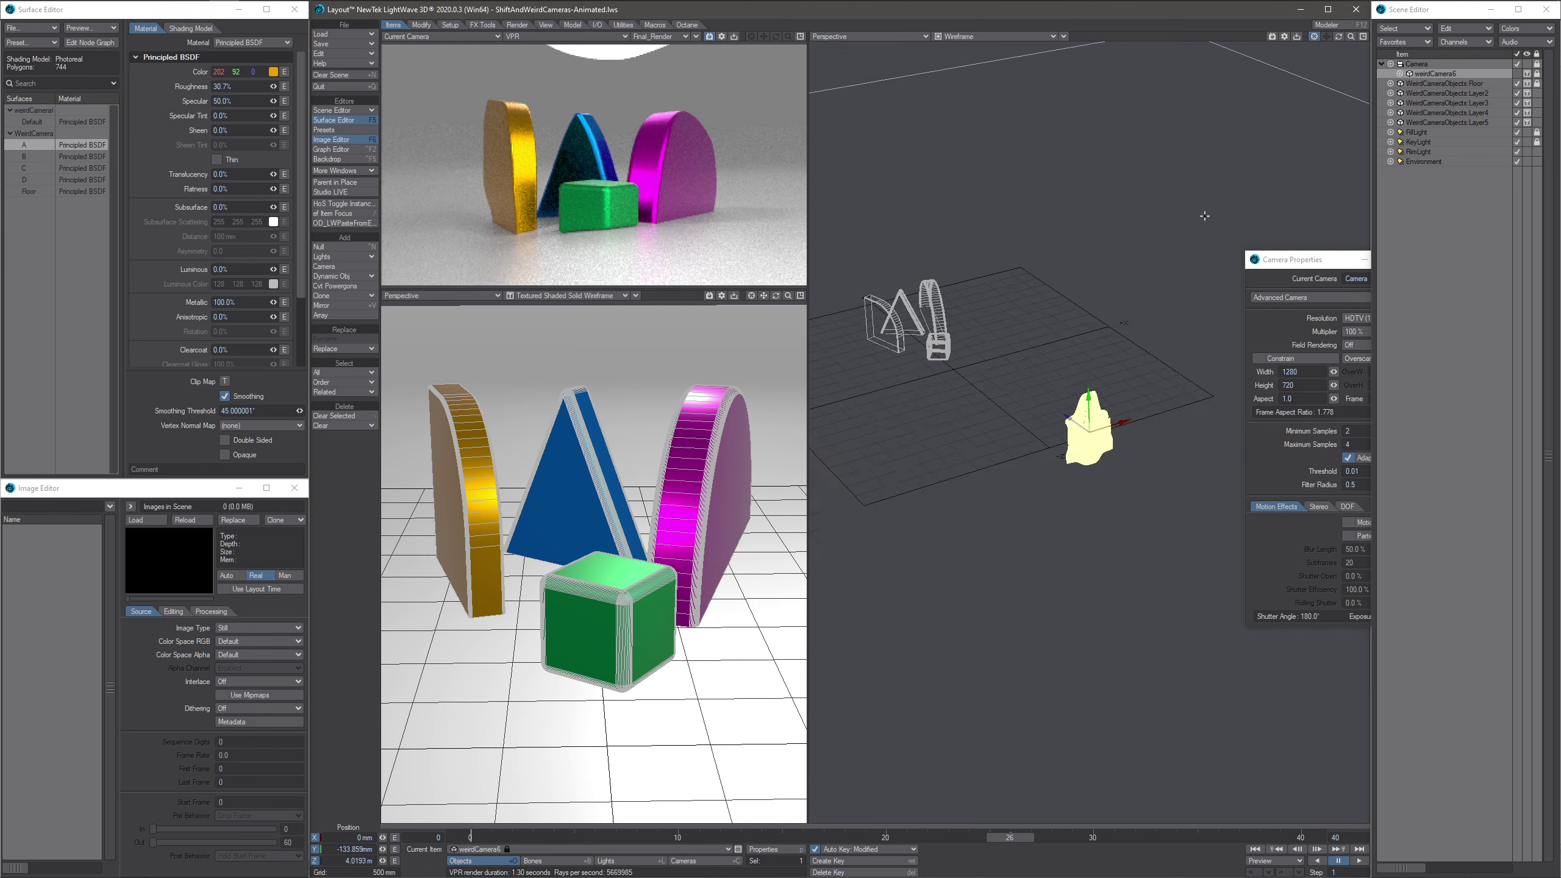
alt+drag(1205, 216, 1315, 185)
ctrl+alt+drag(1315, 185, 1272, 188)
drag(1010, 837, 927, 837)
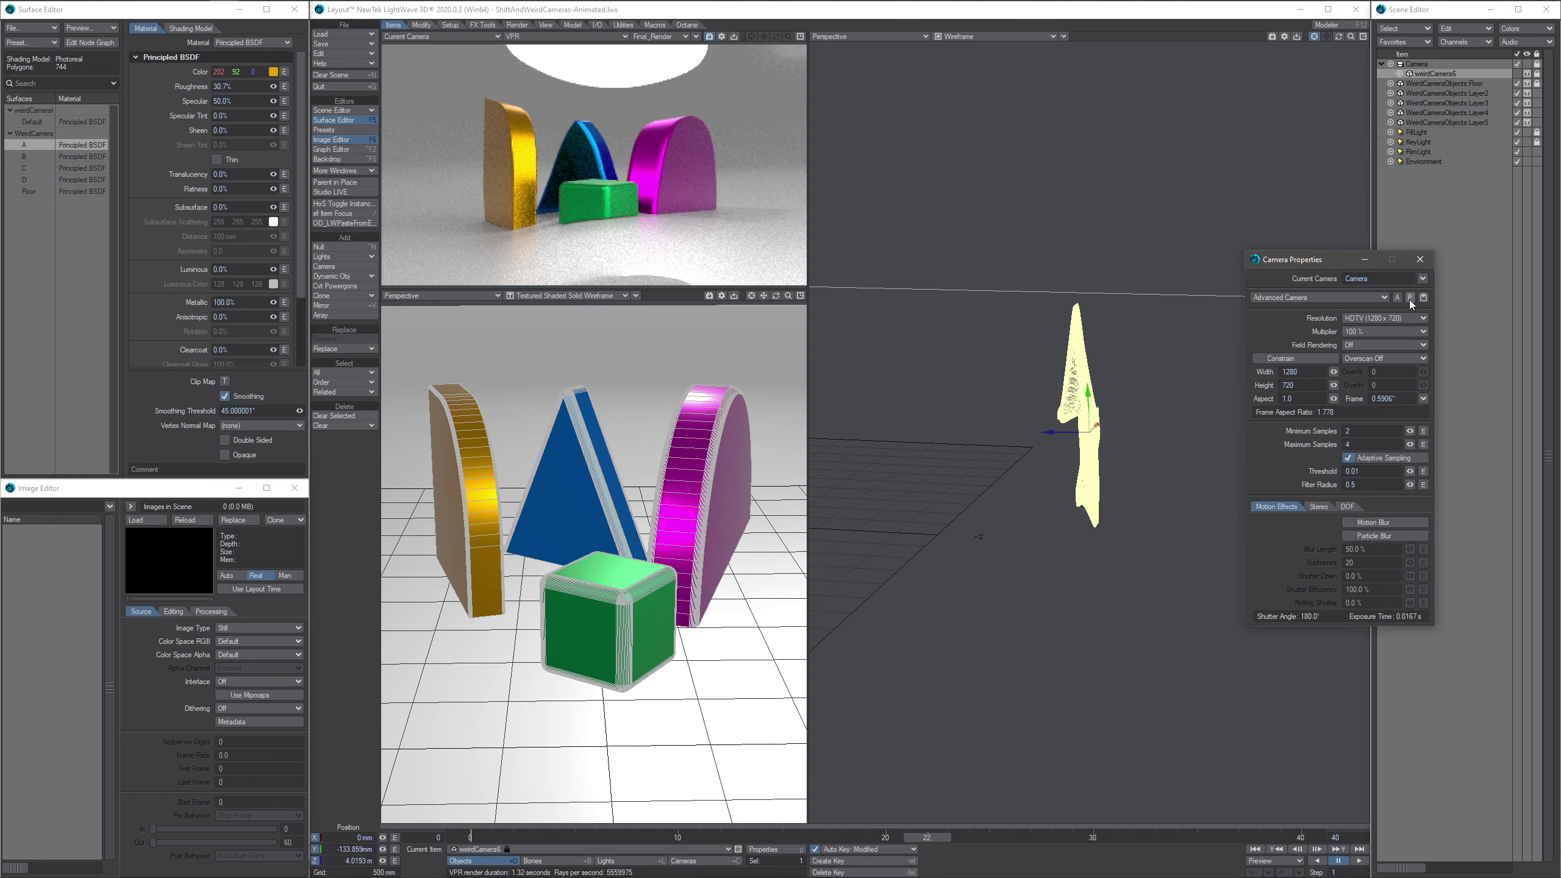
- Review the Advanced Camera's ray and UV settings, and select the camera to view its placement relative to the mesh at frame 20
click(1409, 298)
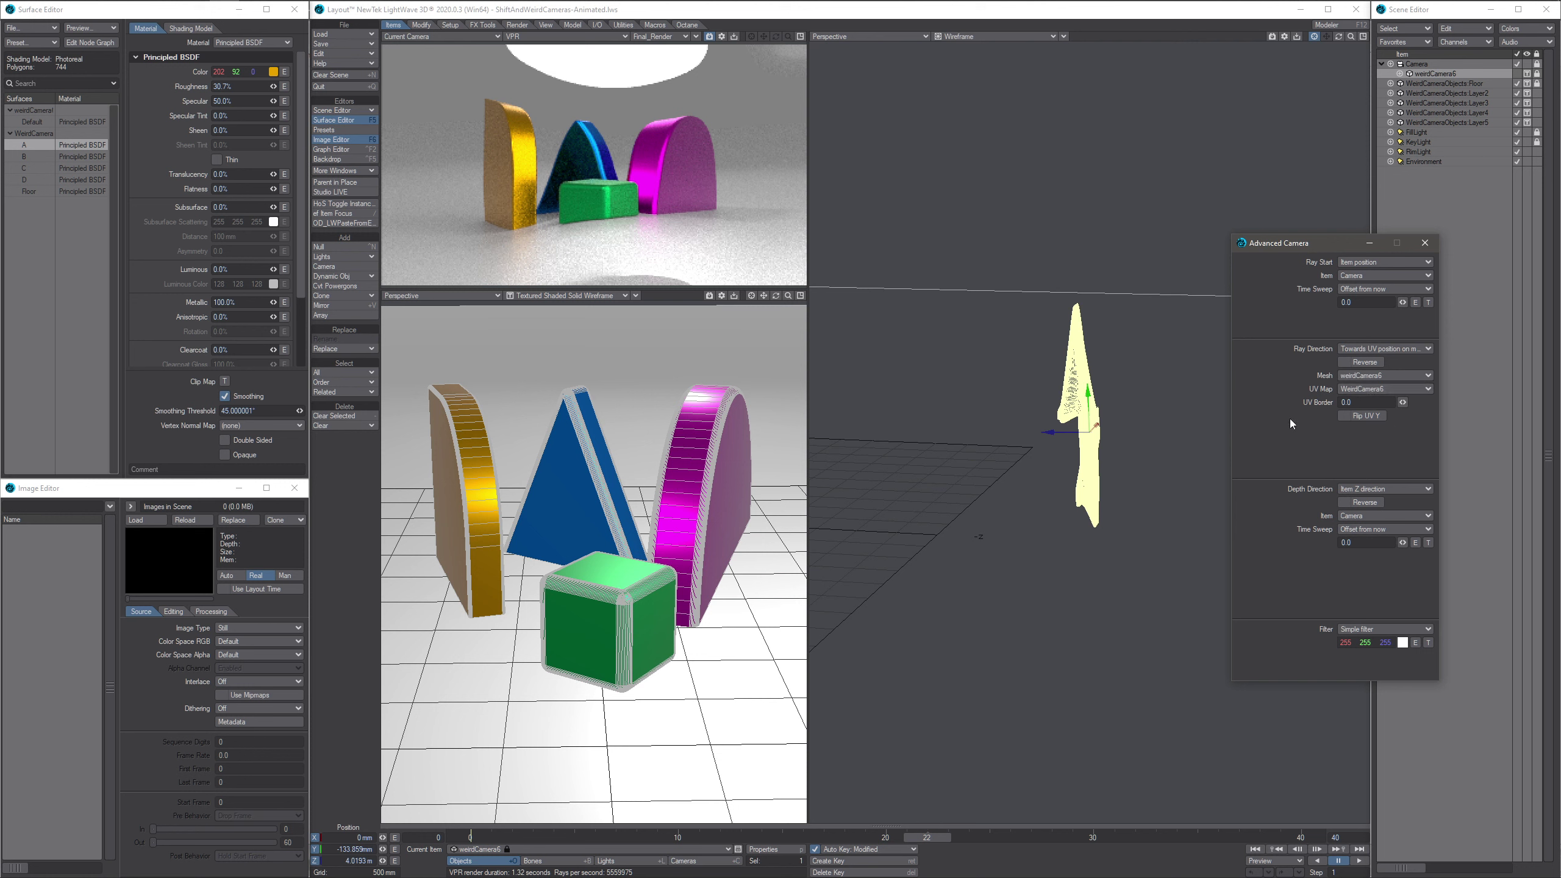
click(1424, 244)
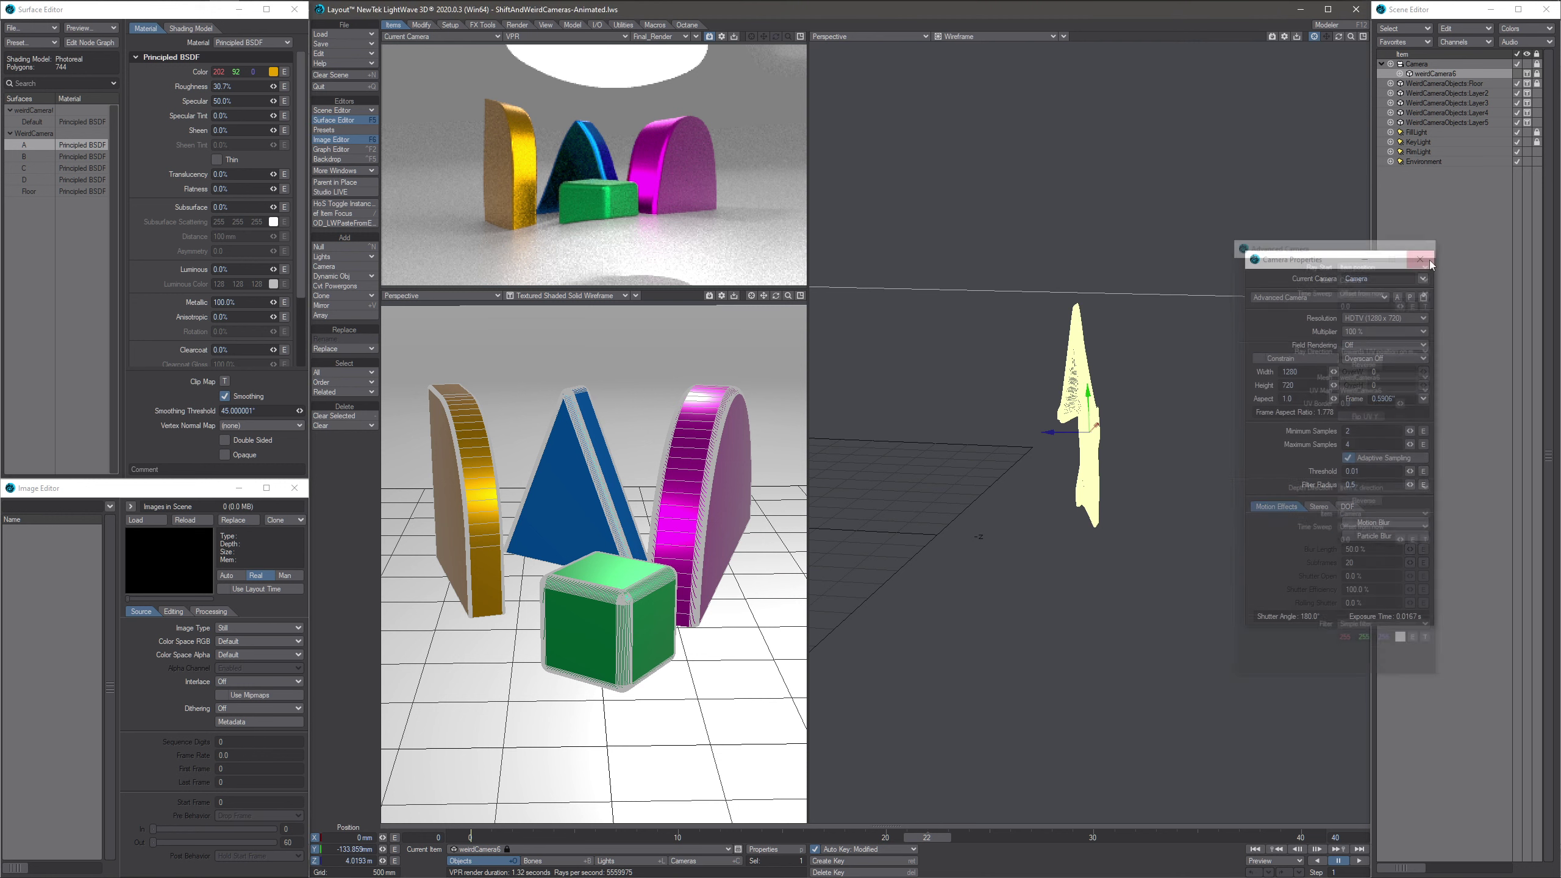
click(1423, 65)
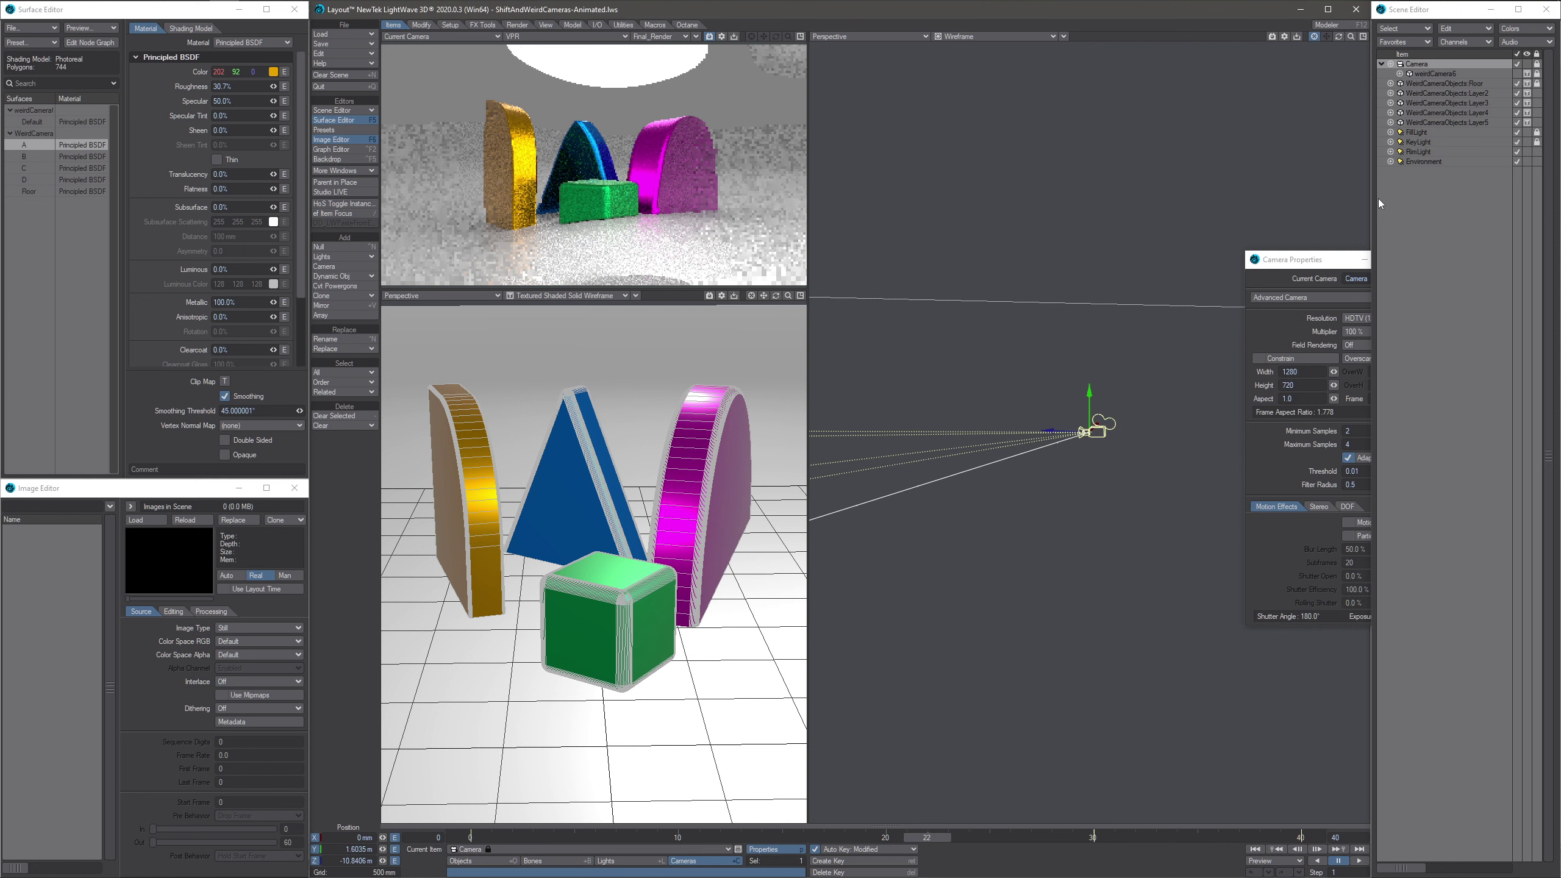
scroll(977, 445, up, 5)
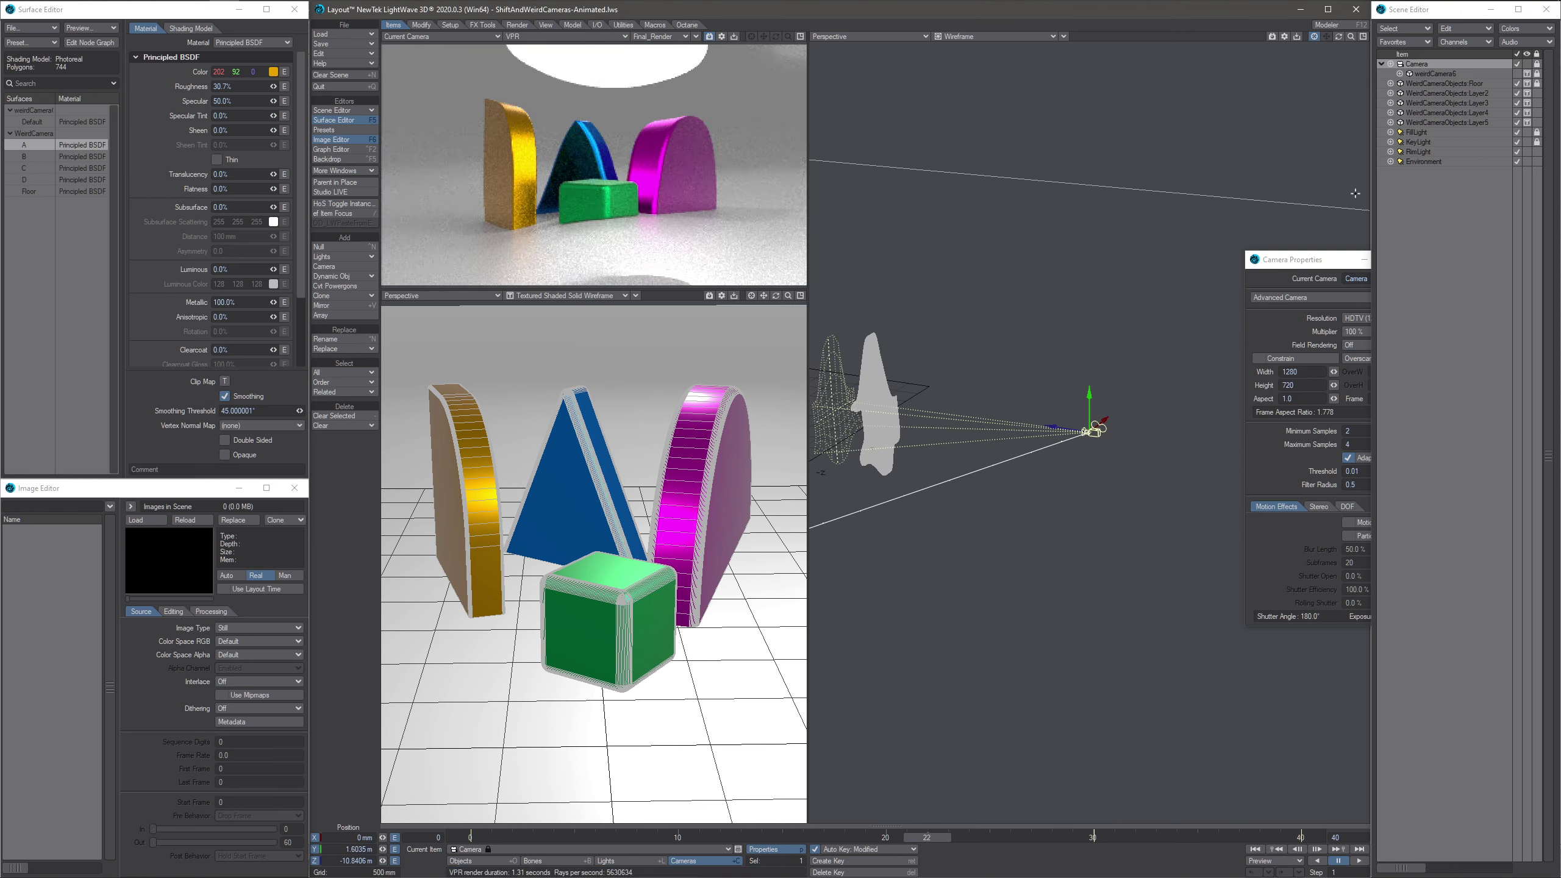
click(1314, 41)
alt+shift+drag(853, 320, 902, 327)
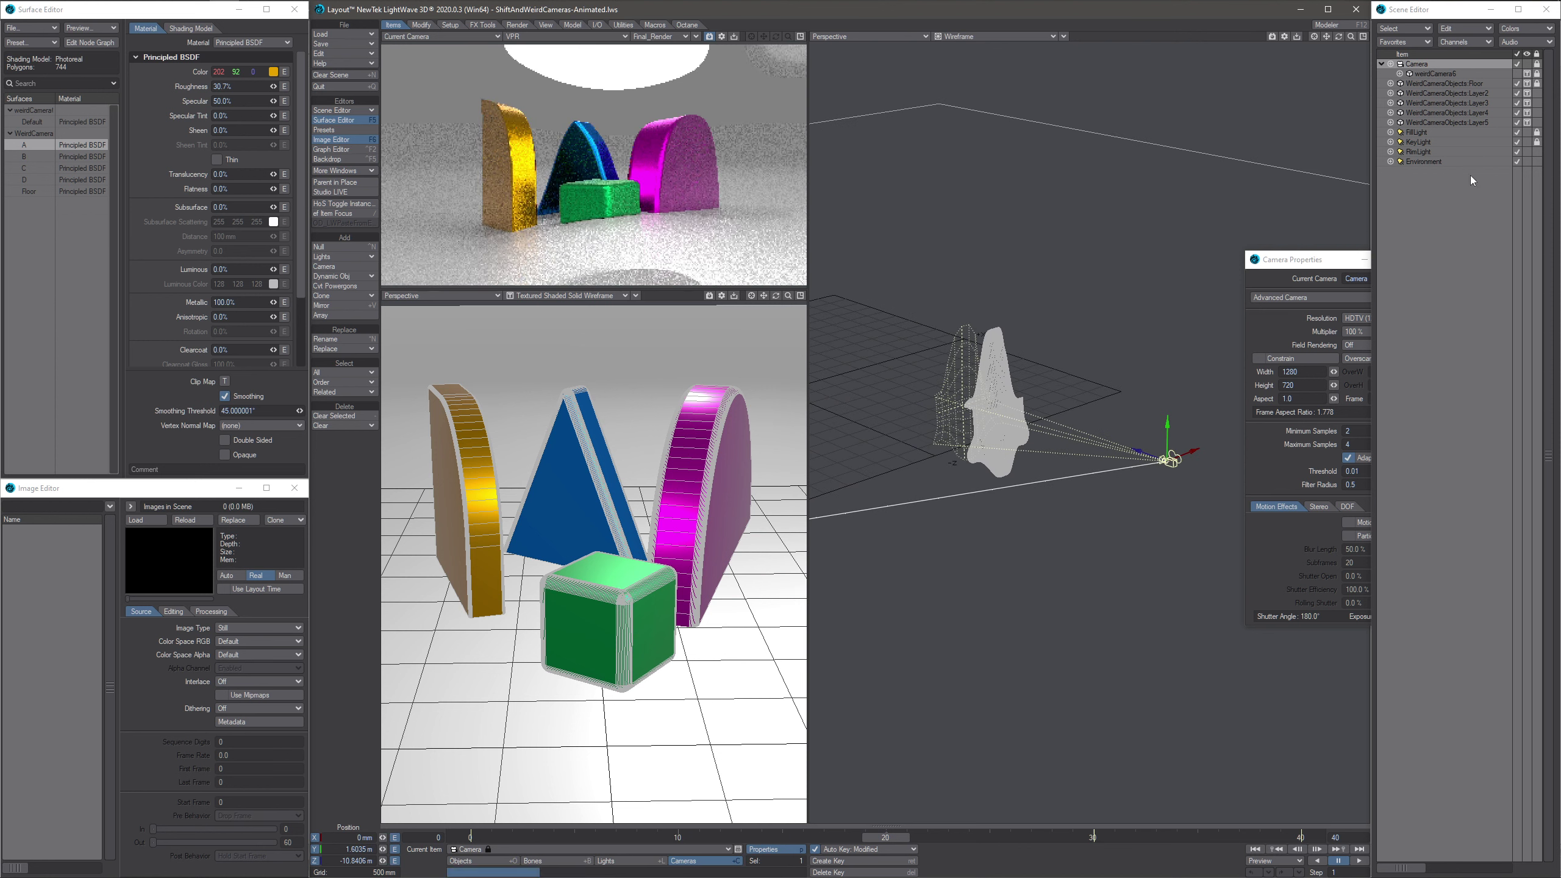
- Select the weirdCamera6 mesh and switch to Modeler to examine its original shape in a single perspective view
click(1437, 74)
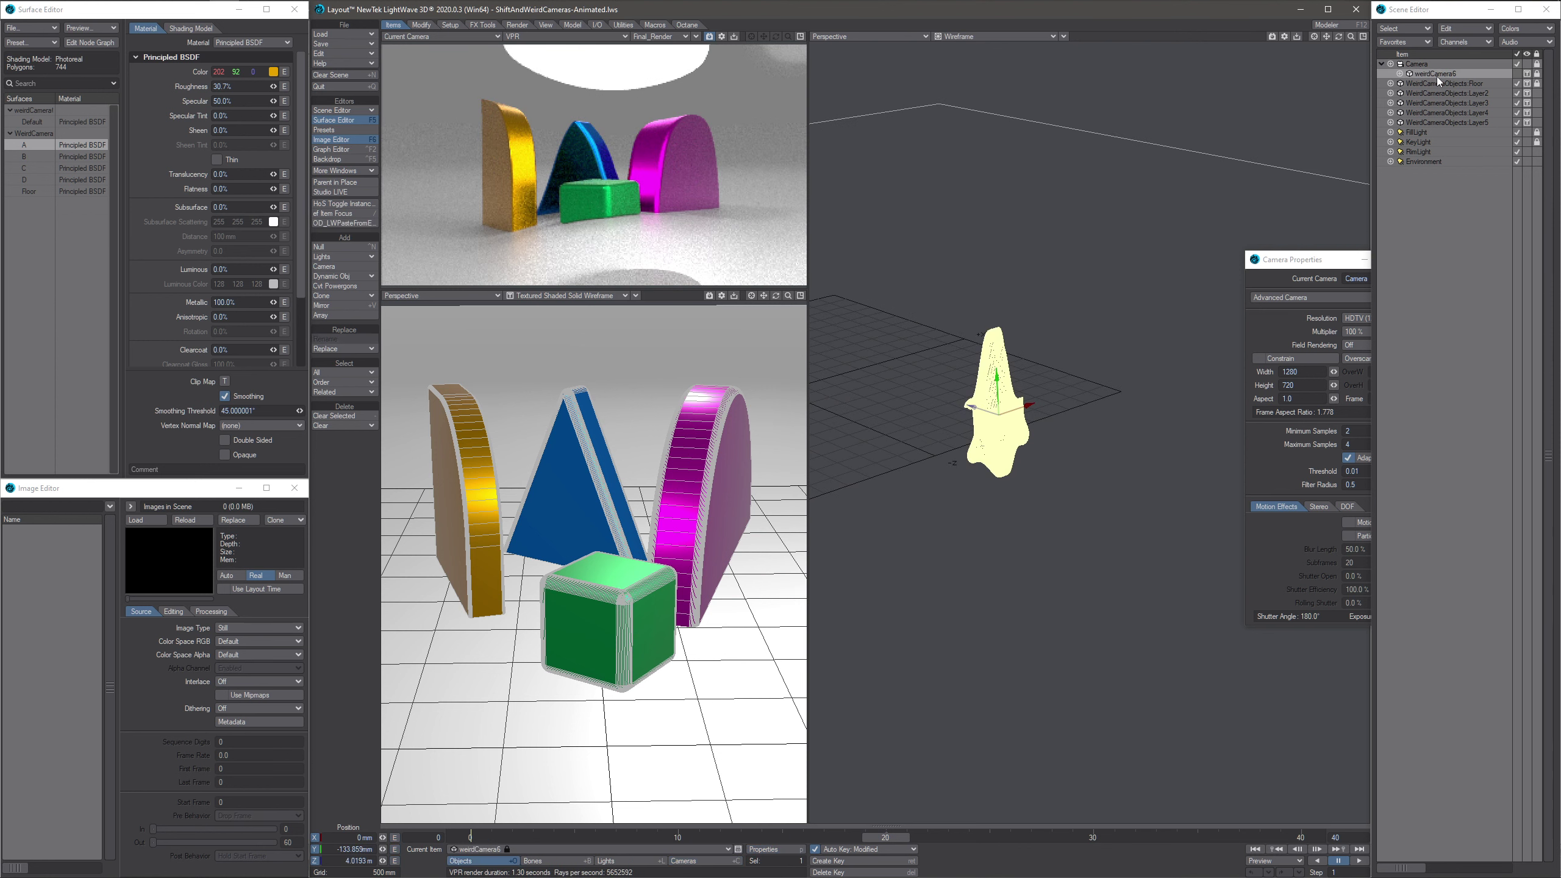
click(1339, 27)
ctrl+alt+drag(952, 585, 927, 451)
key(KP_0)
key(KP_0)
key(space)
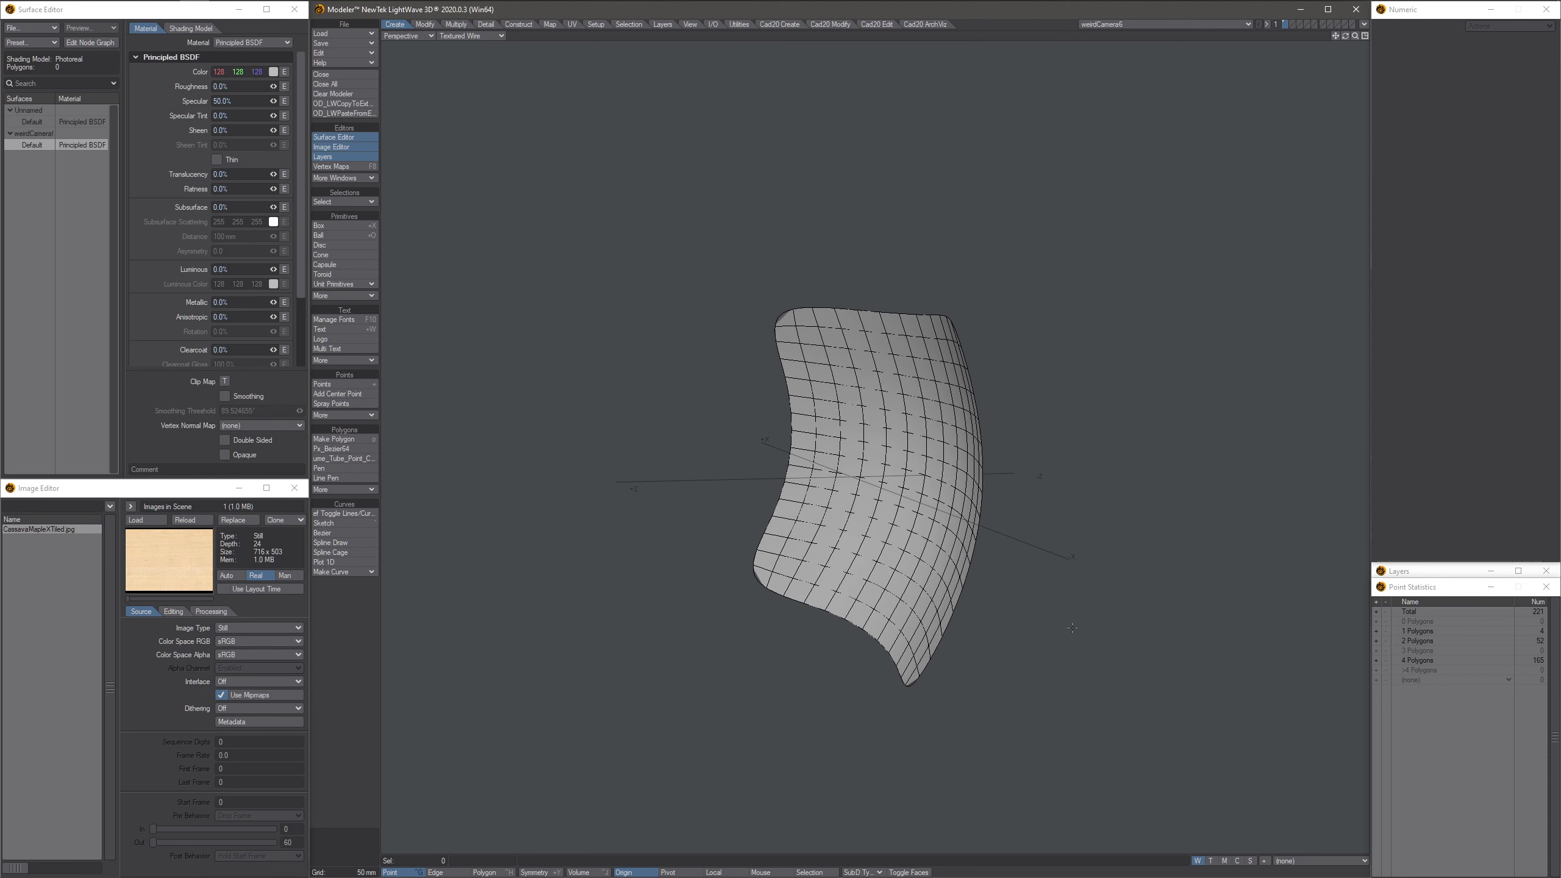
- Check the mesh's morph maps in Modeler, view its base shape from another angle and return to Layout
click(1297, 861)
click(1244, 724)
alt+drag(894, 522, 1167, 188)
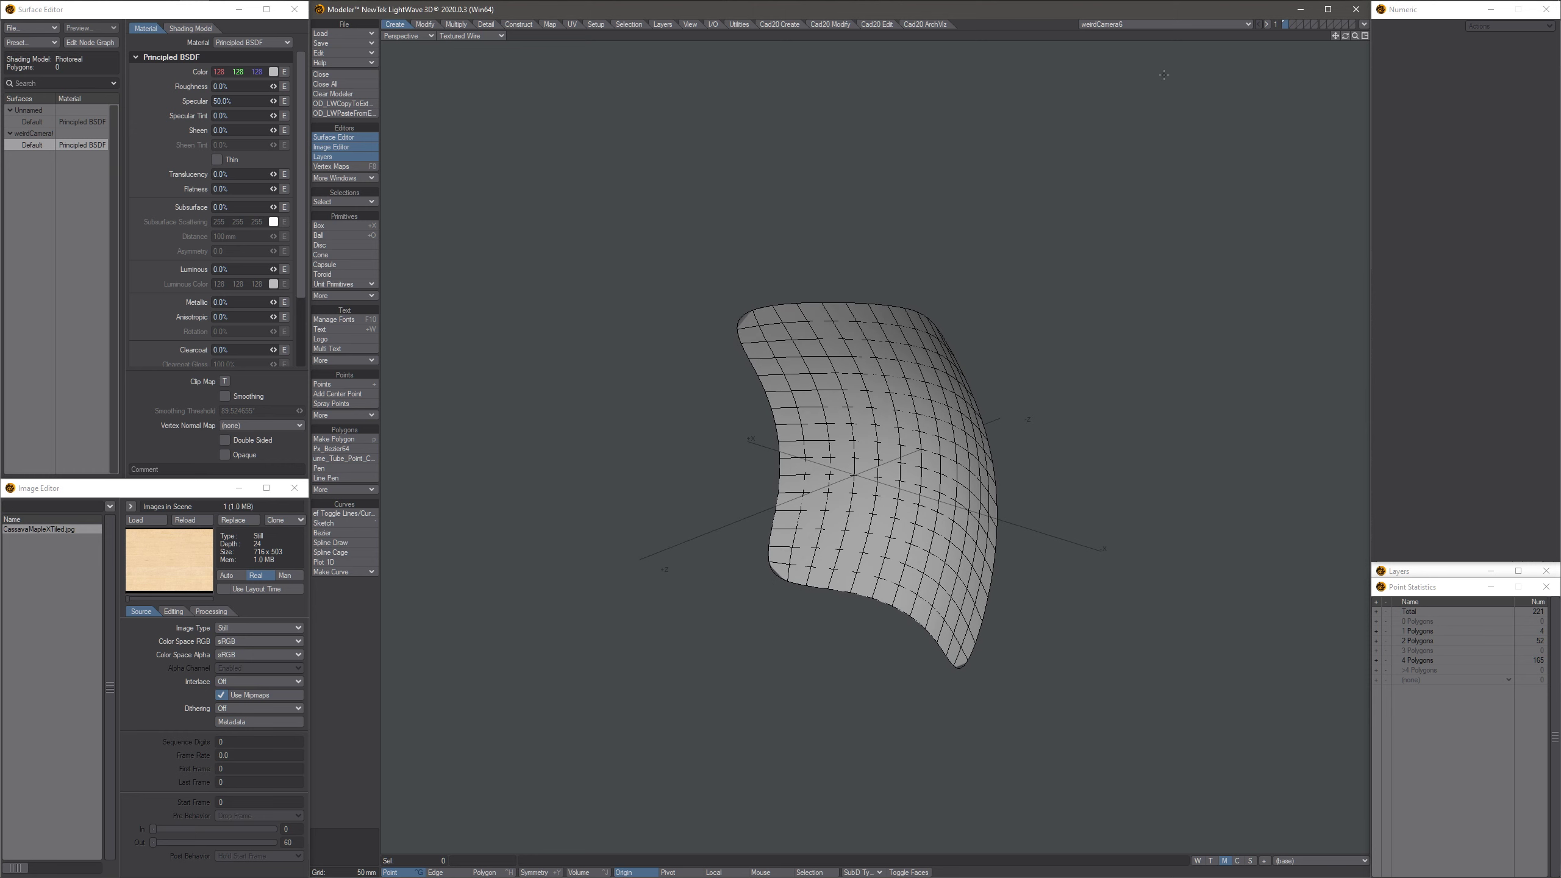
mouse_move(330, 5)
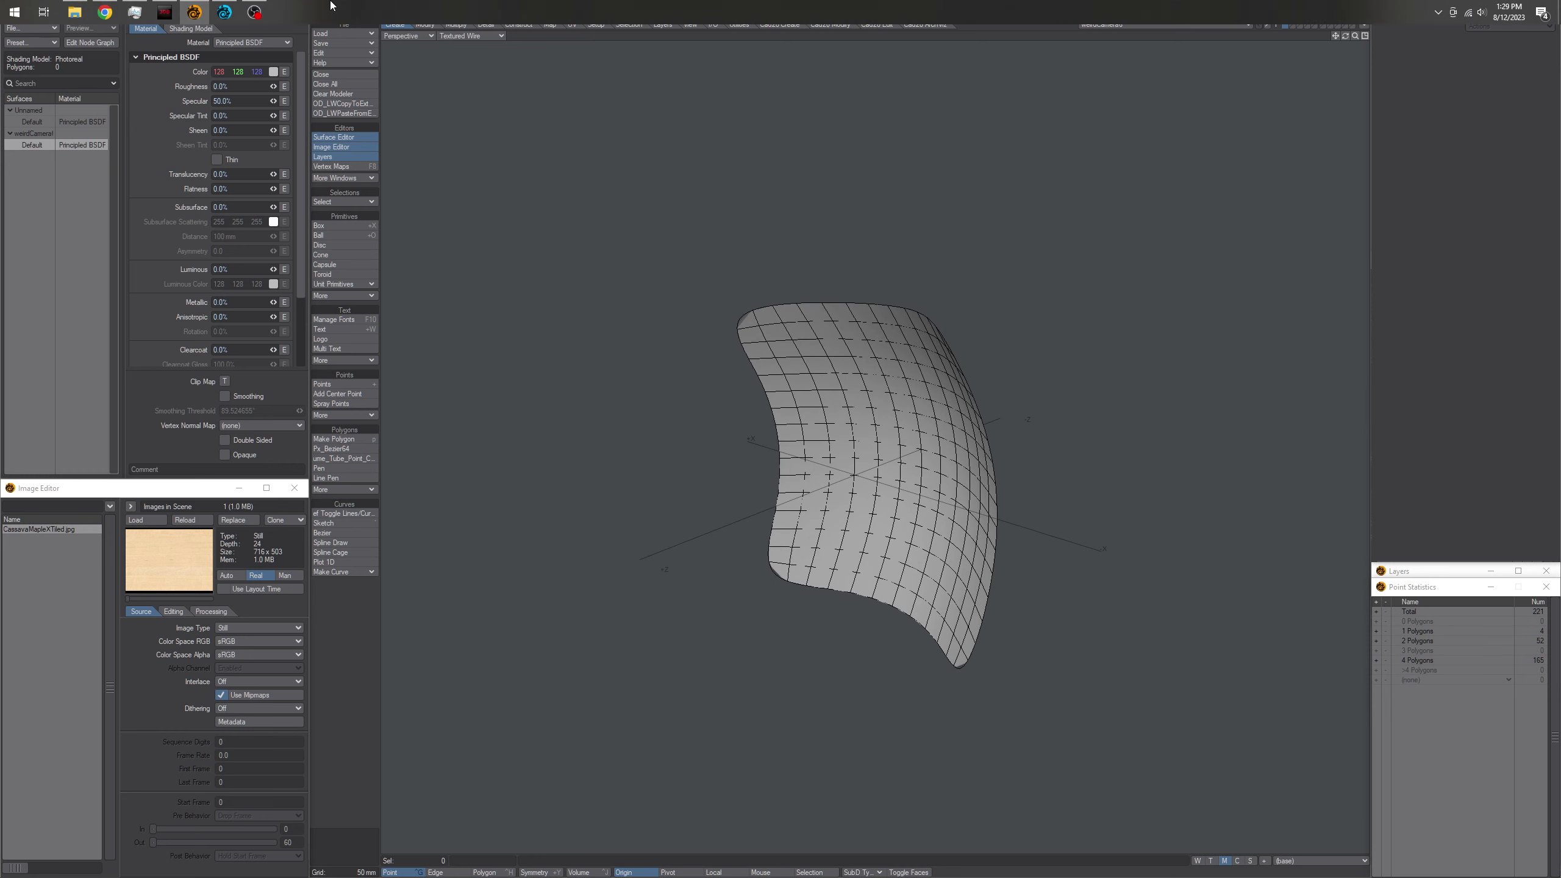
click(224, 12)
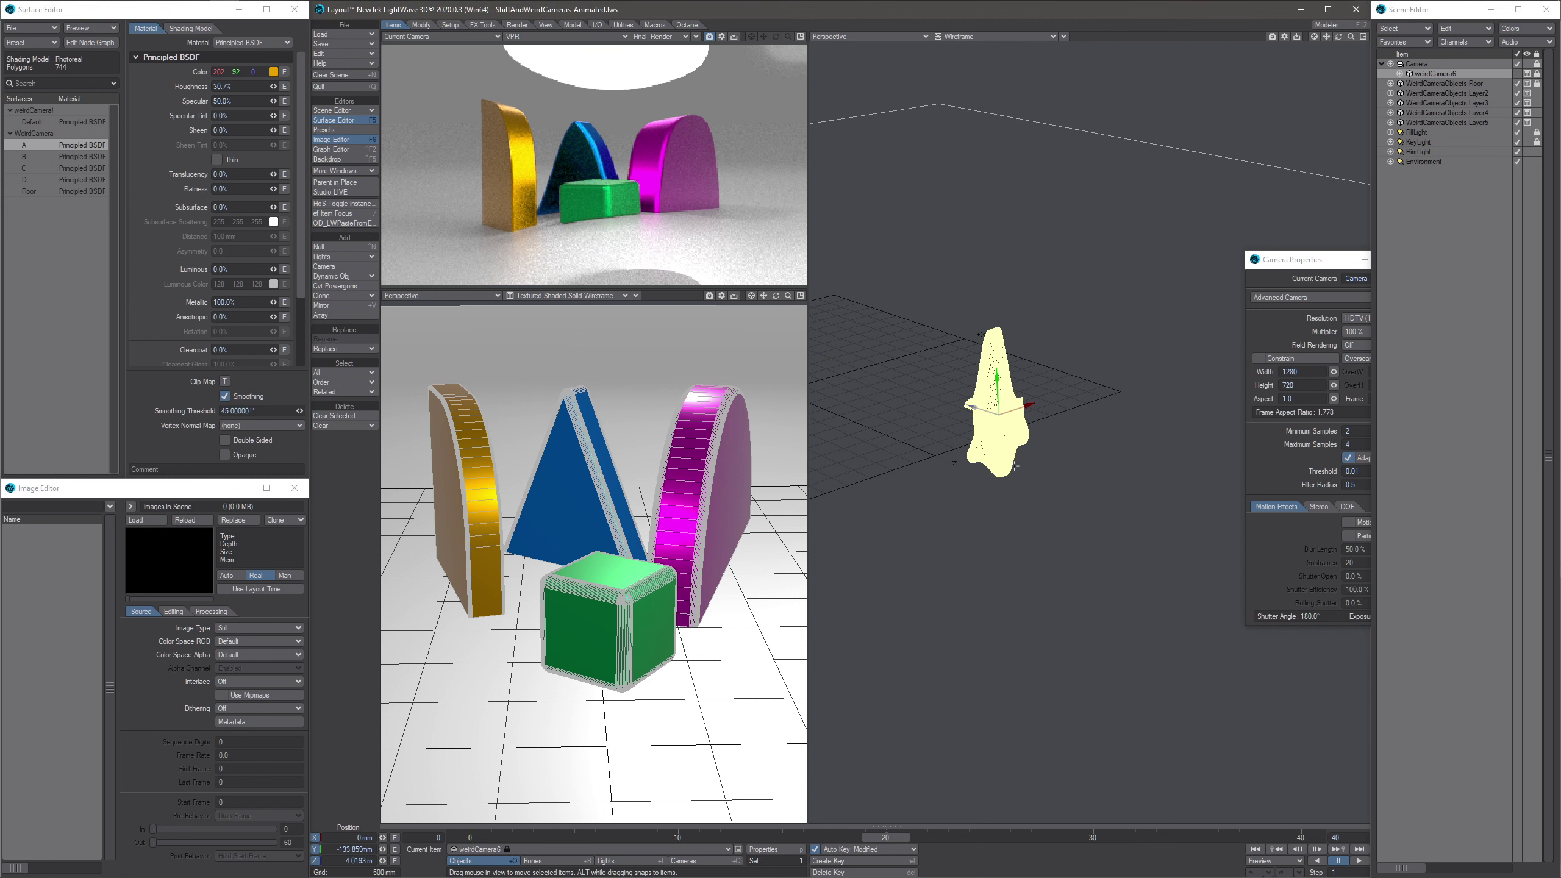
- Open the object properties of weirdCamera6 and bring up its Metamorphic modifier settings beside the mesh
alt+drag(1054, 605, 1091, 617)
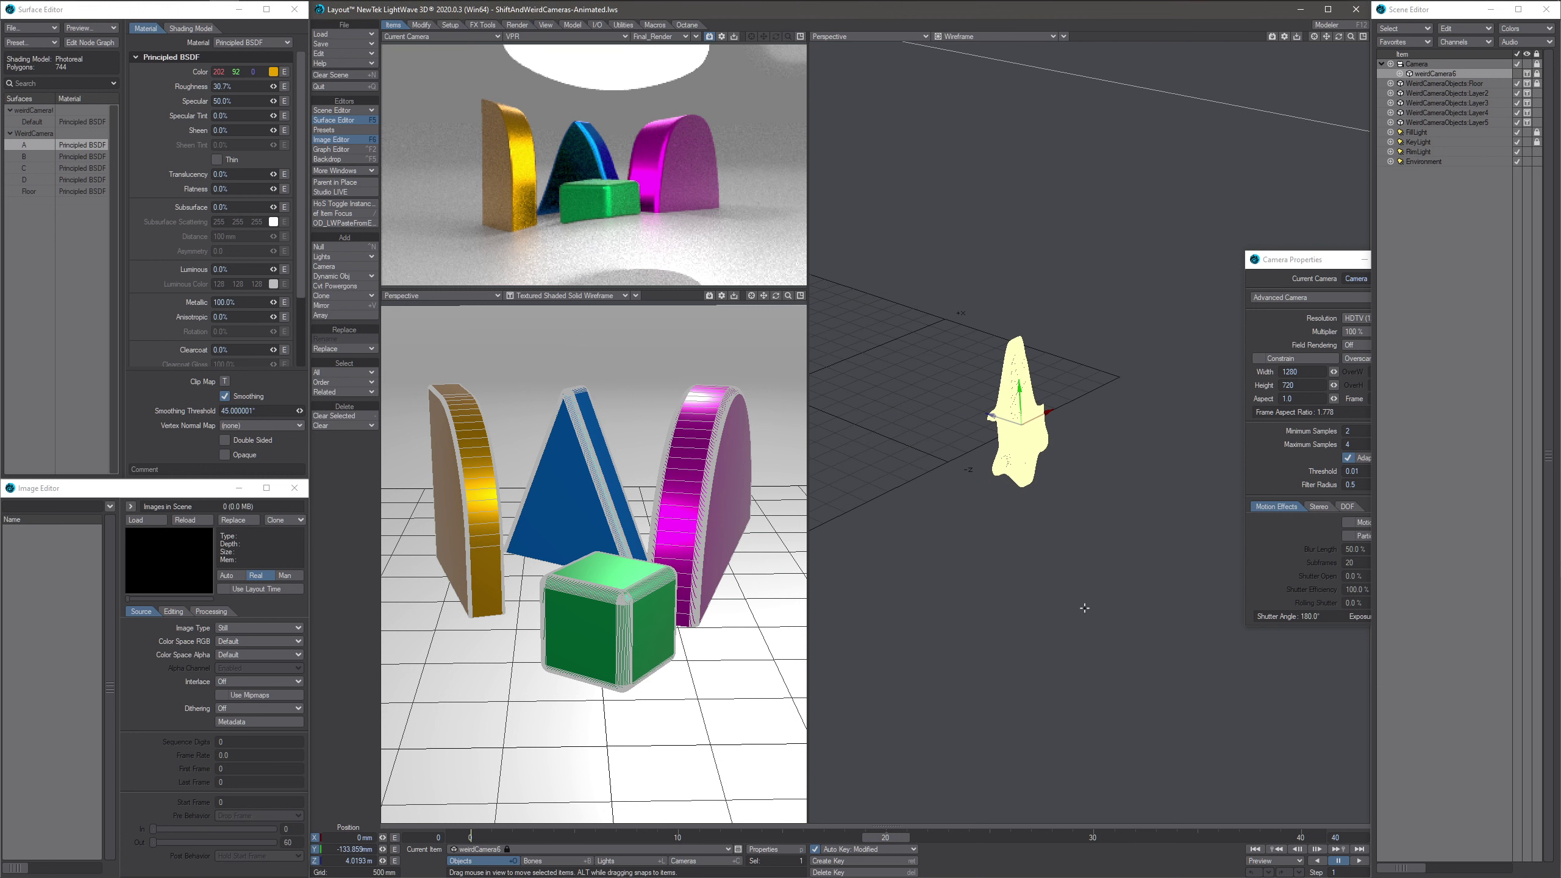
key(p)
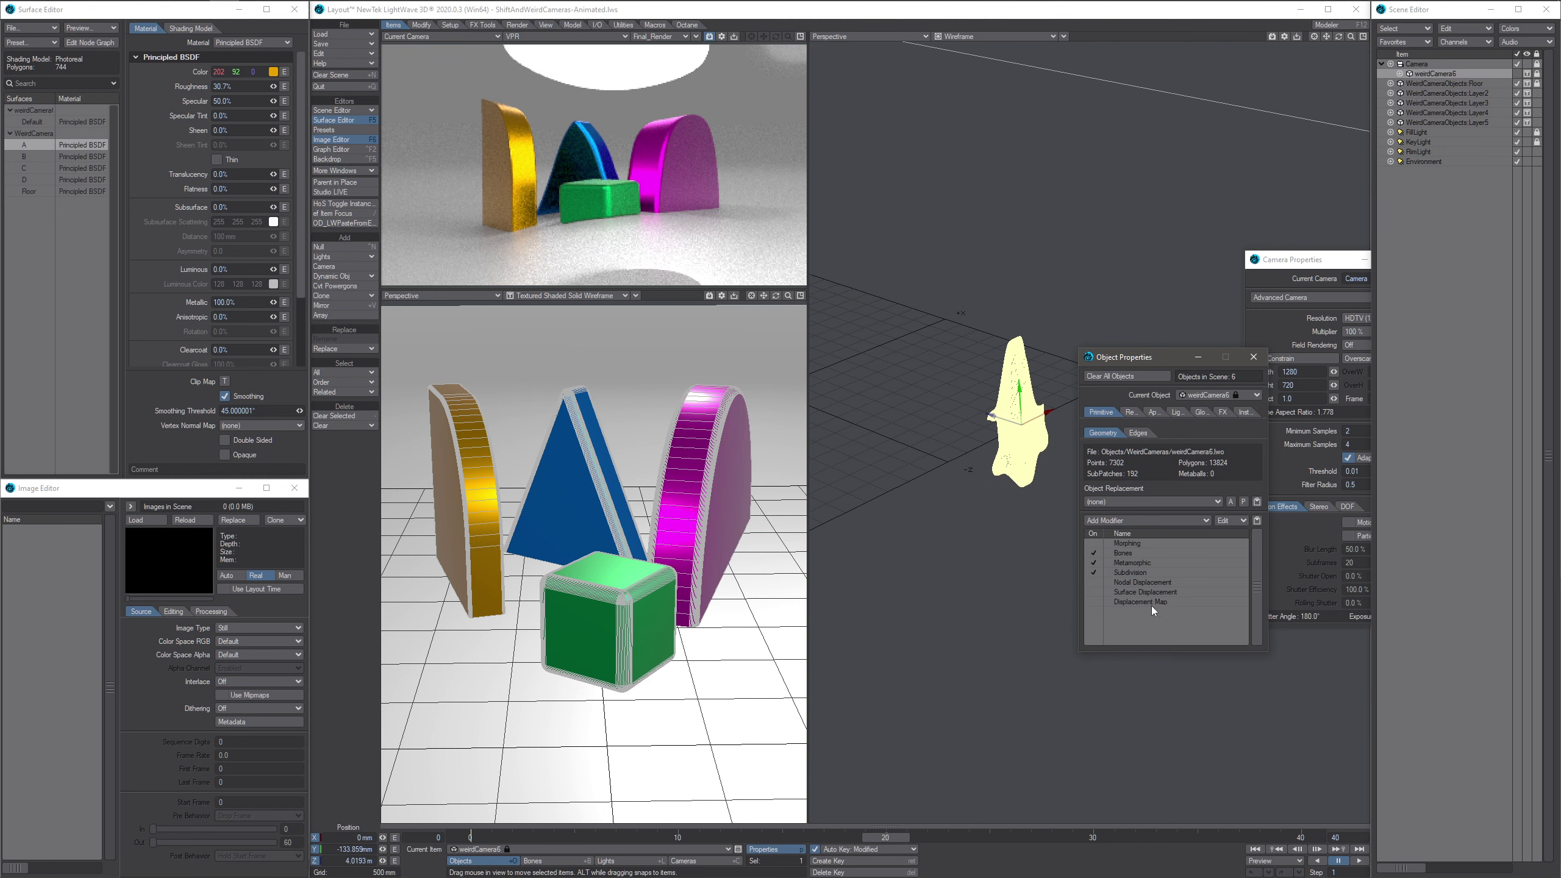
double_click(1132, 563)
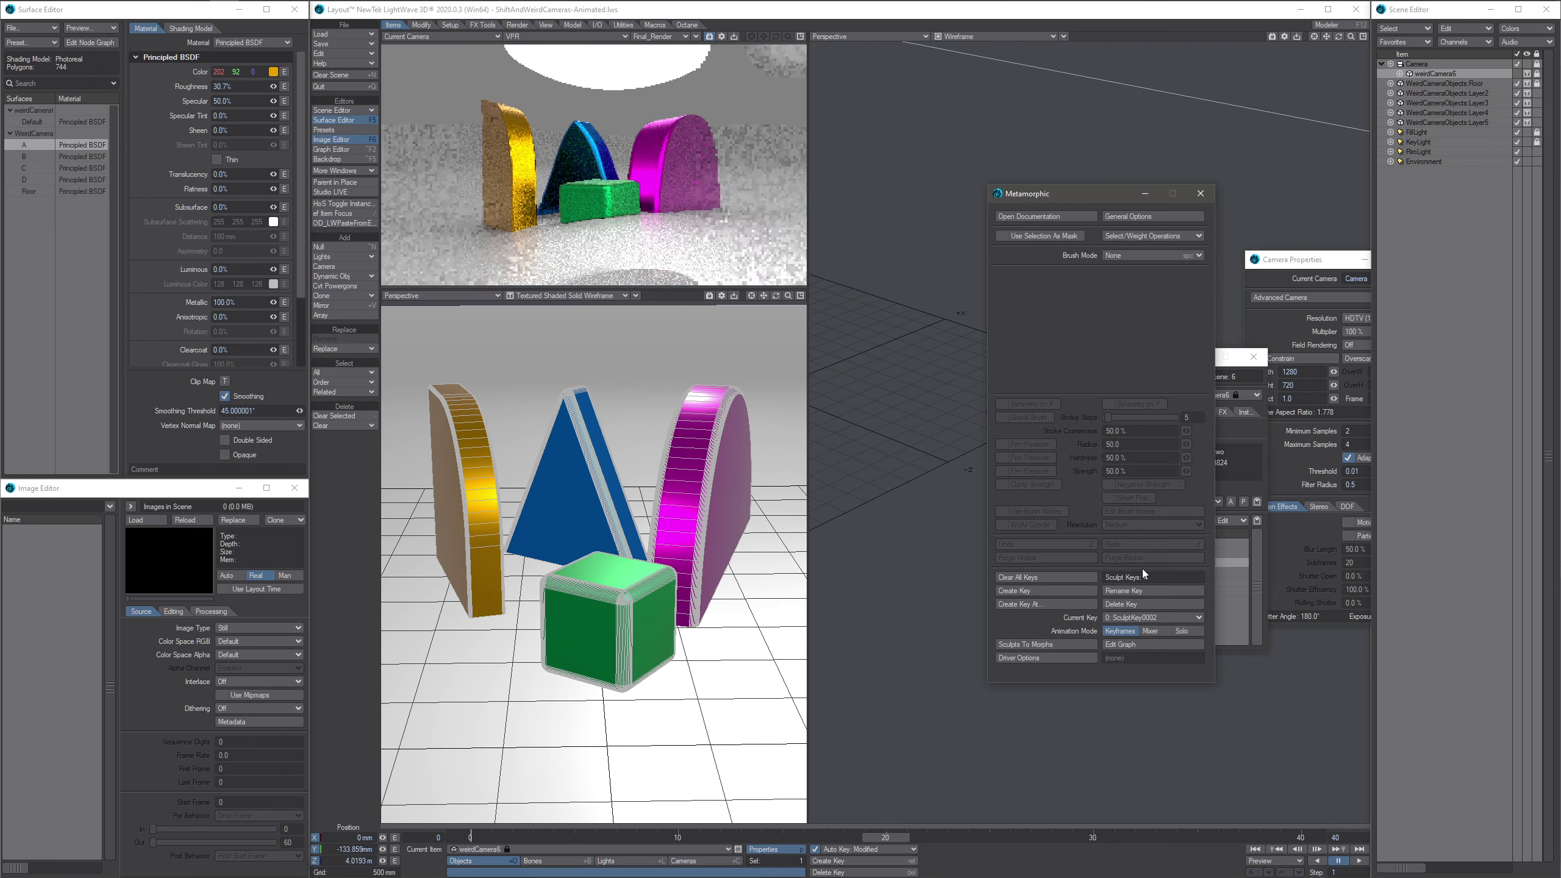
drag(1093, 213, 1251, 221)
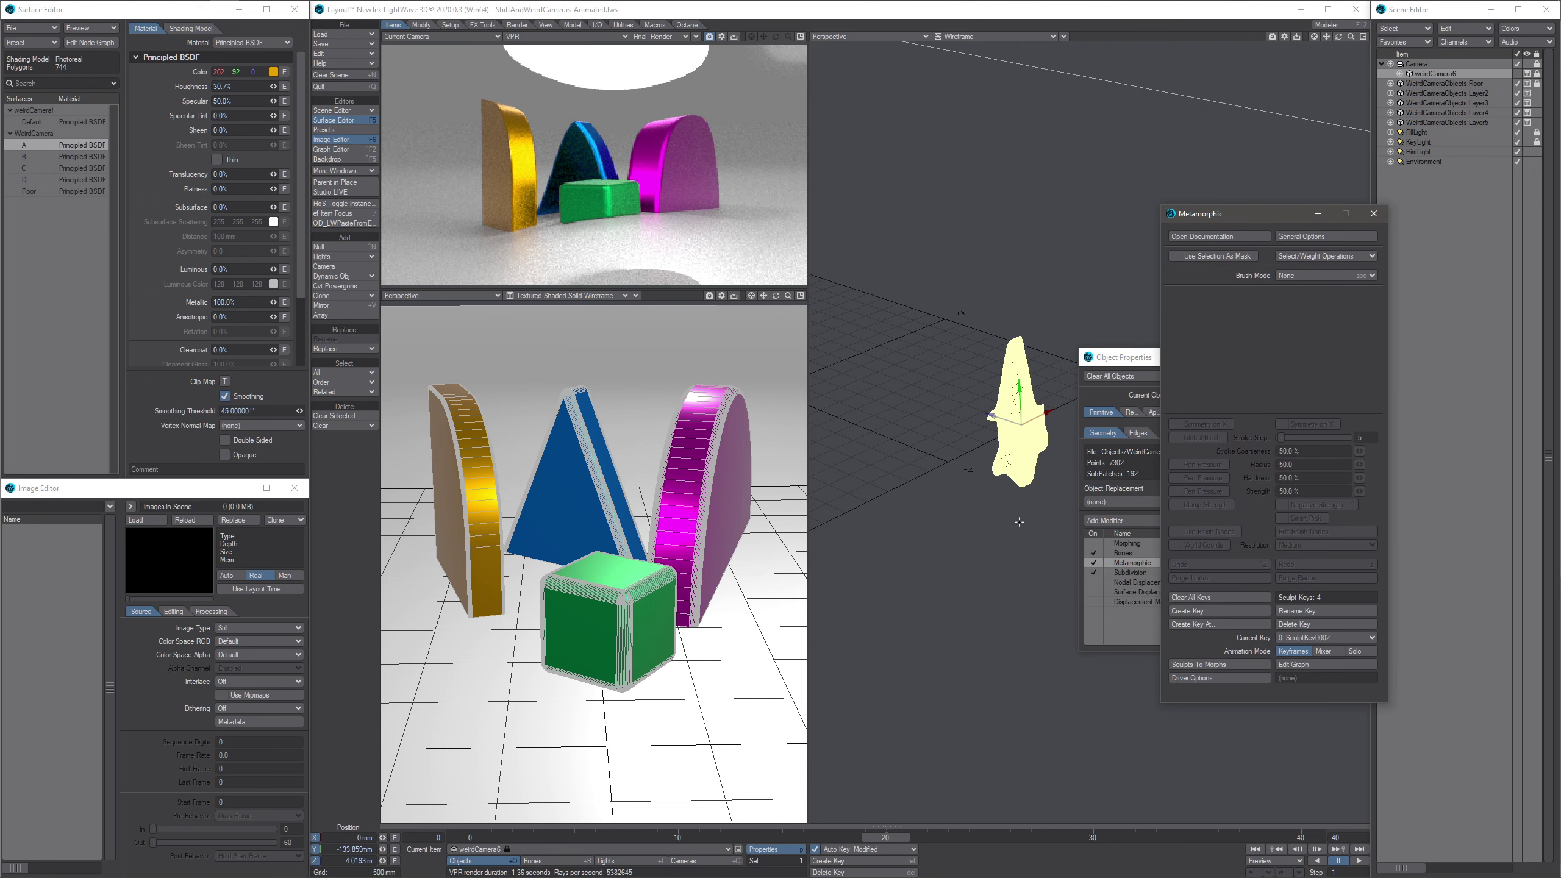
- Set the Metamorphic brush mode to Transform with the Move tool and enlarge the brush radius to about 114.4
alt+drag(961, 444, 970, 366)
alt+drag(970, 425, 1034, 461)
scroll(946, 412, down, 3)
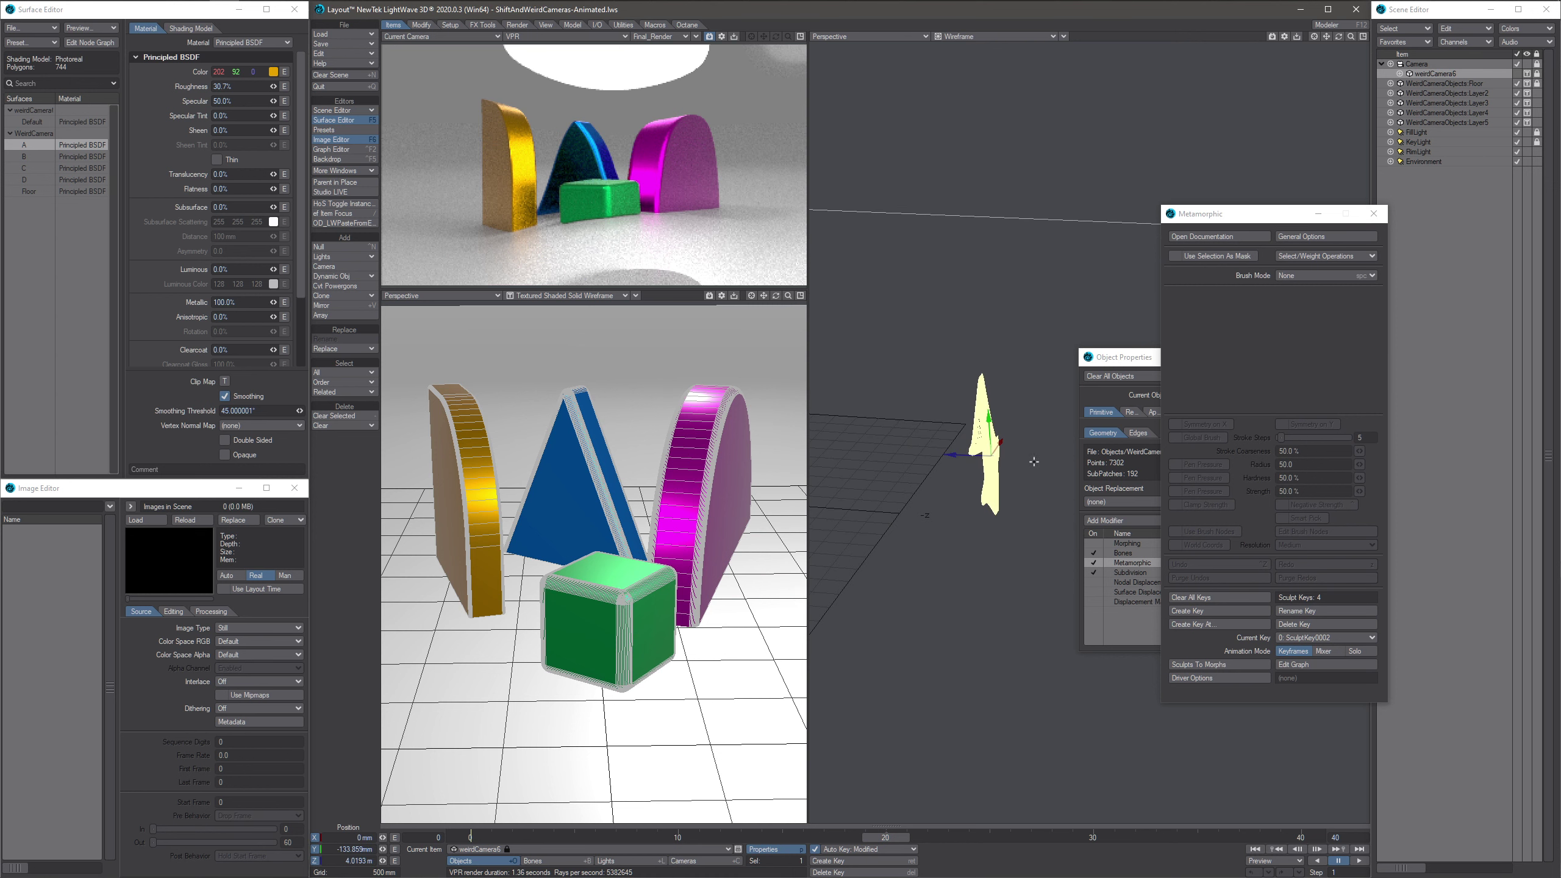
click(1302, 276)
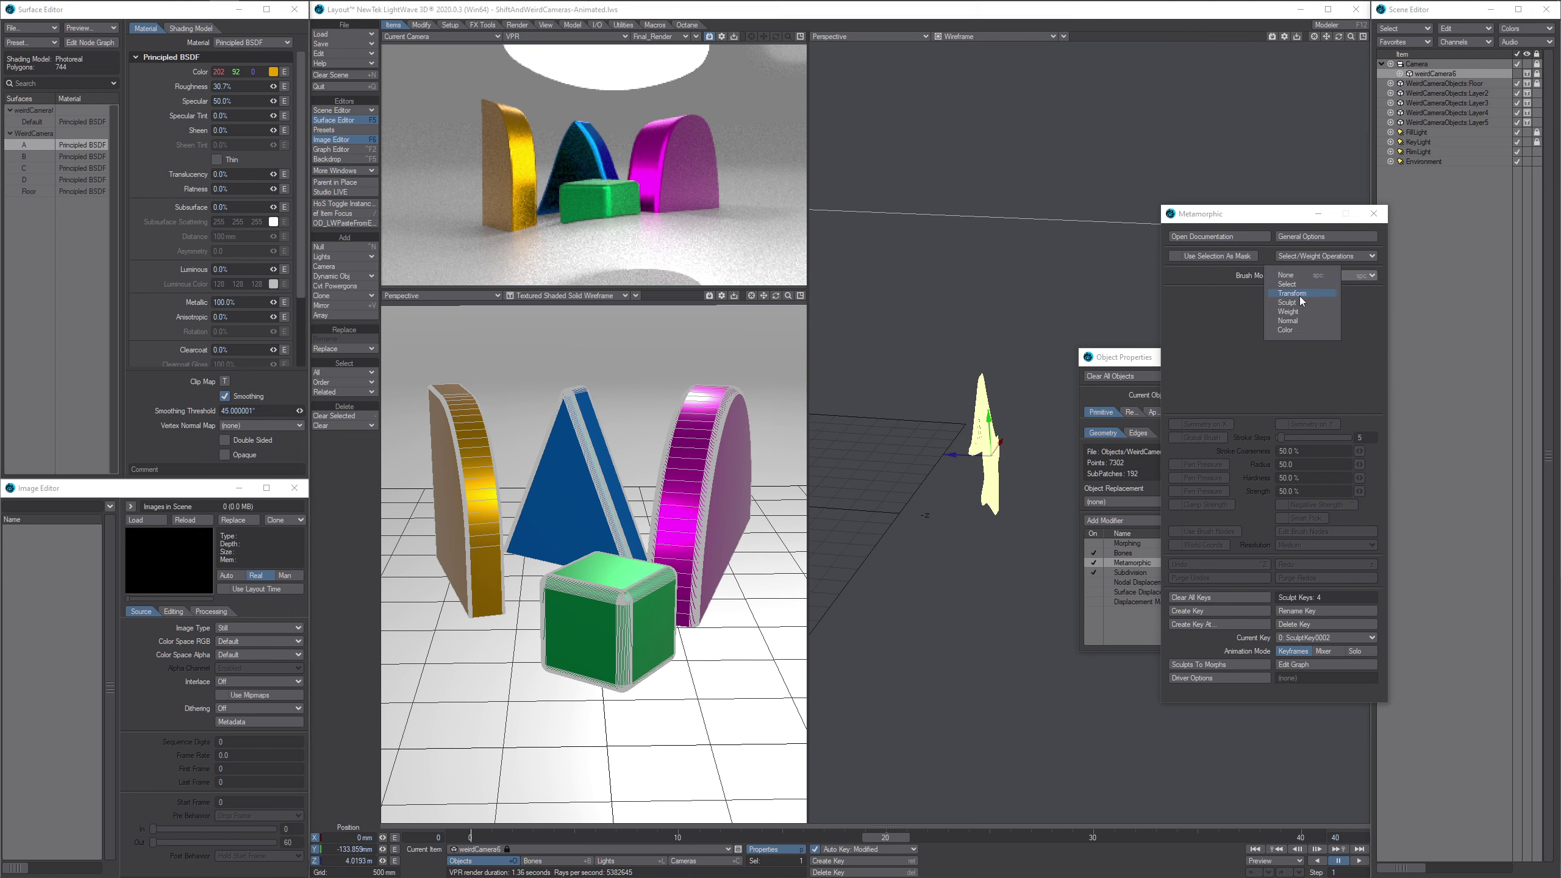
click(1293, 294)
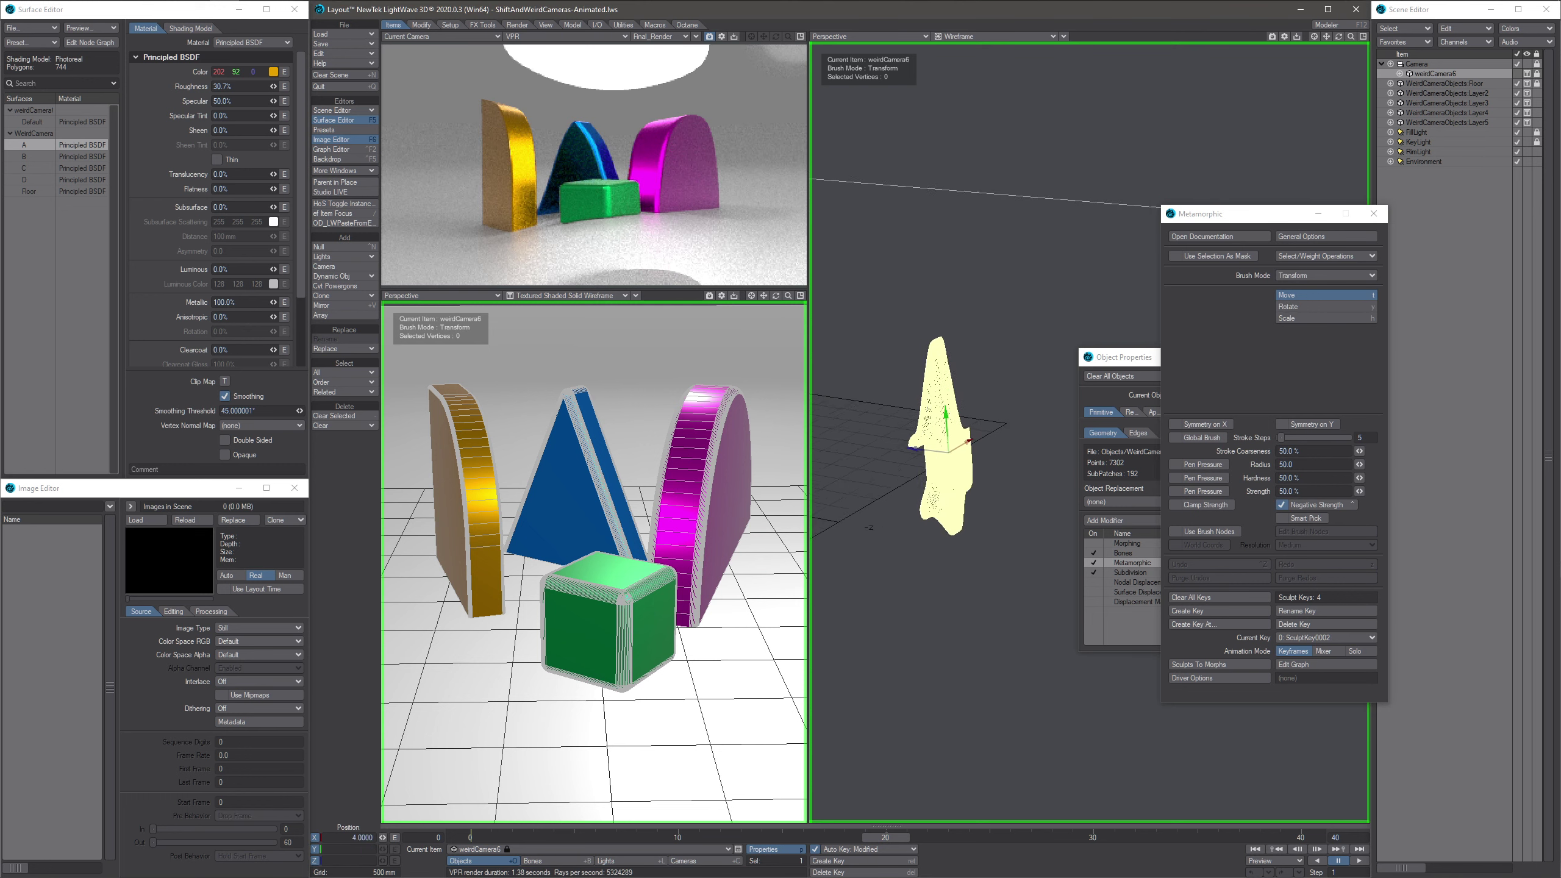
alt+drag(940, 461, 982, 466)
right_drag(947, 415, 965, 415)
alt+drag(963, 414, 973, 412)
right_drag(973, 412, 995, 412)
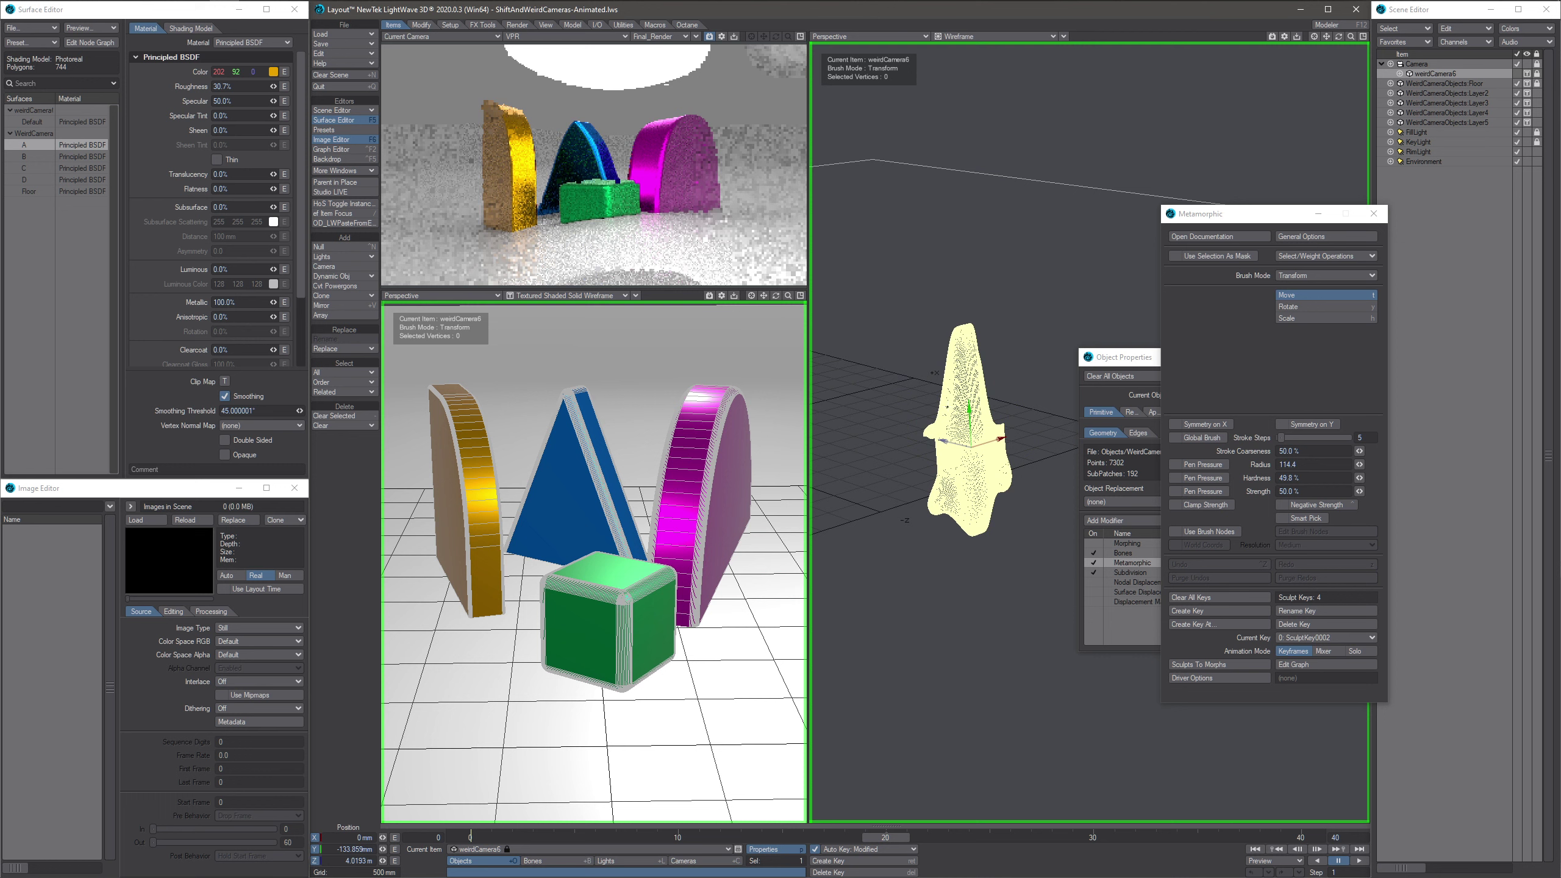
- Pull the mesh's upper part outward on both sides and its lower part sideways with the Move brush at frame 20
drag(970, 411, 843, 394)
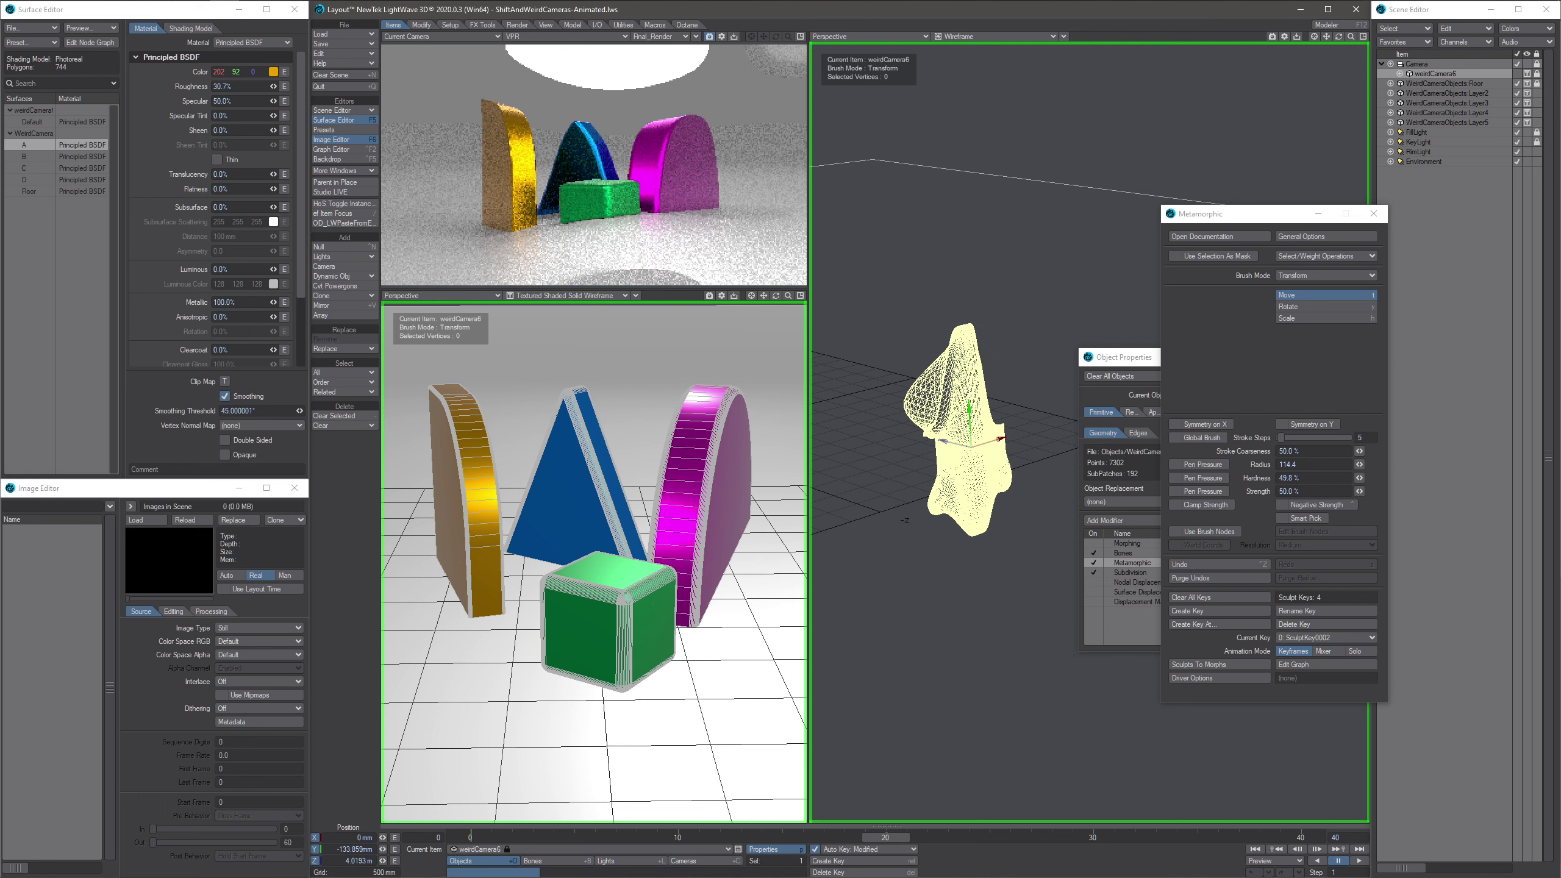
drag(969, 416, 1164, 352)
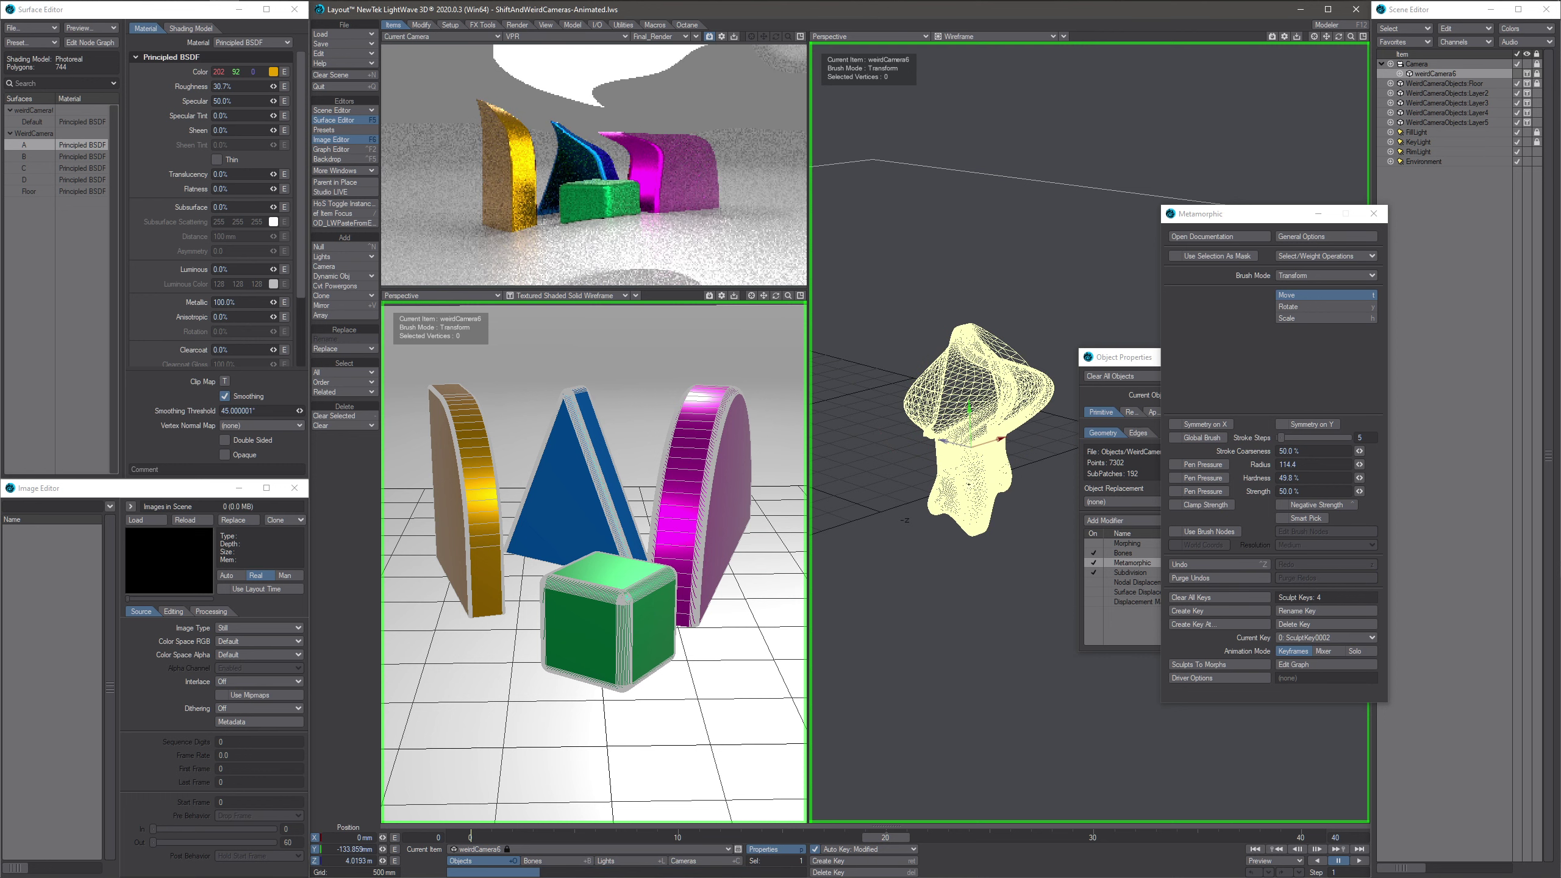
drag(965, 483, 865, 489)
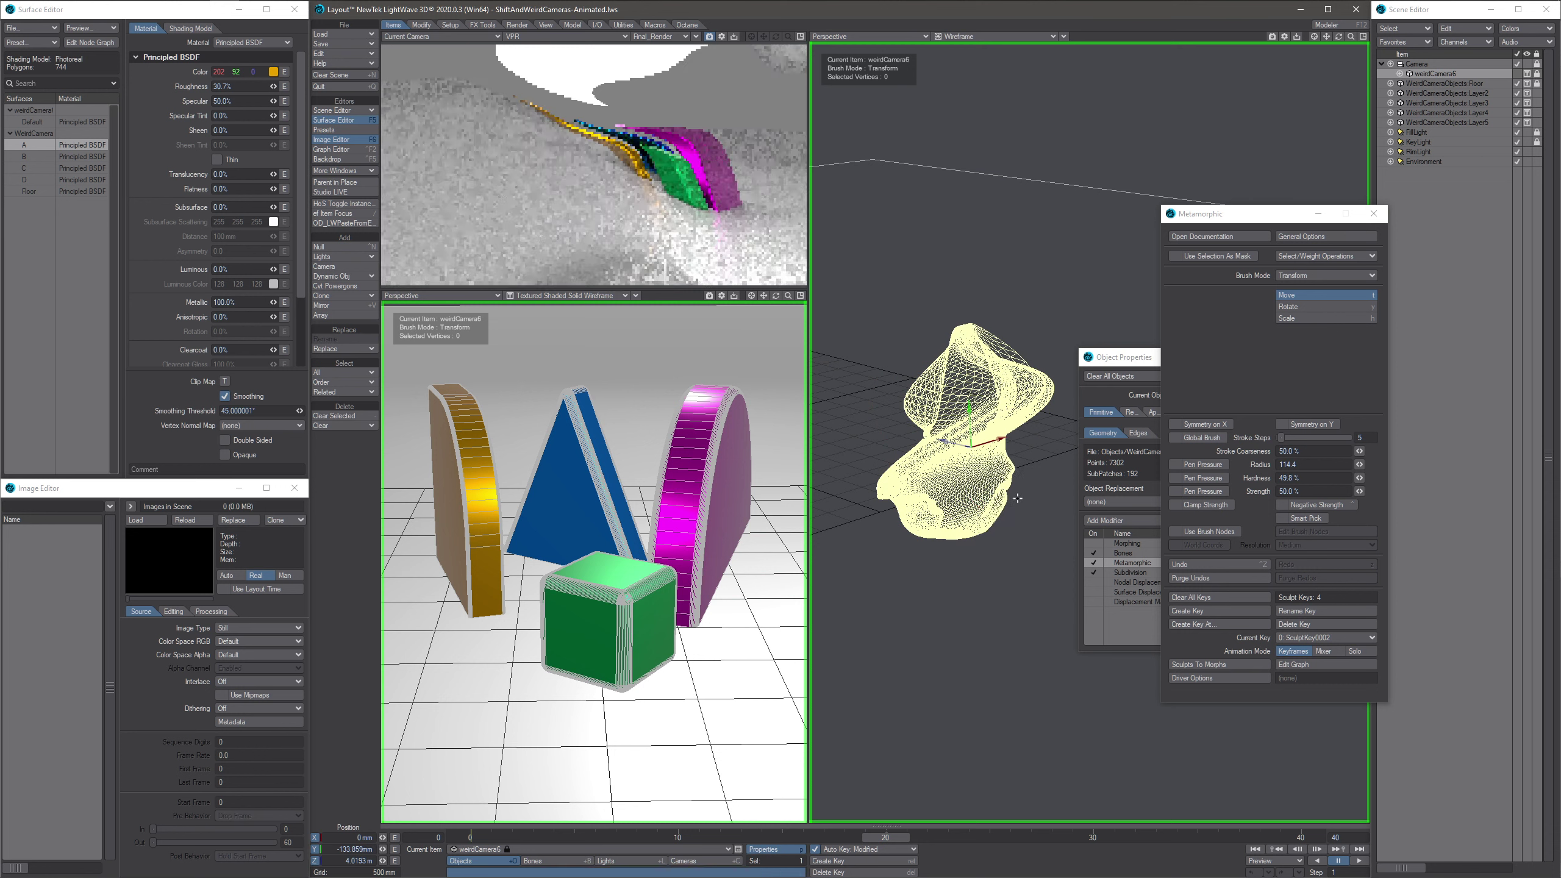
- Scrub to frame 23 and inspect the resculpted mesh edge-on
alt+drag(917, 297, 899, 311)
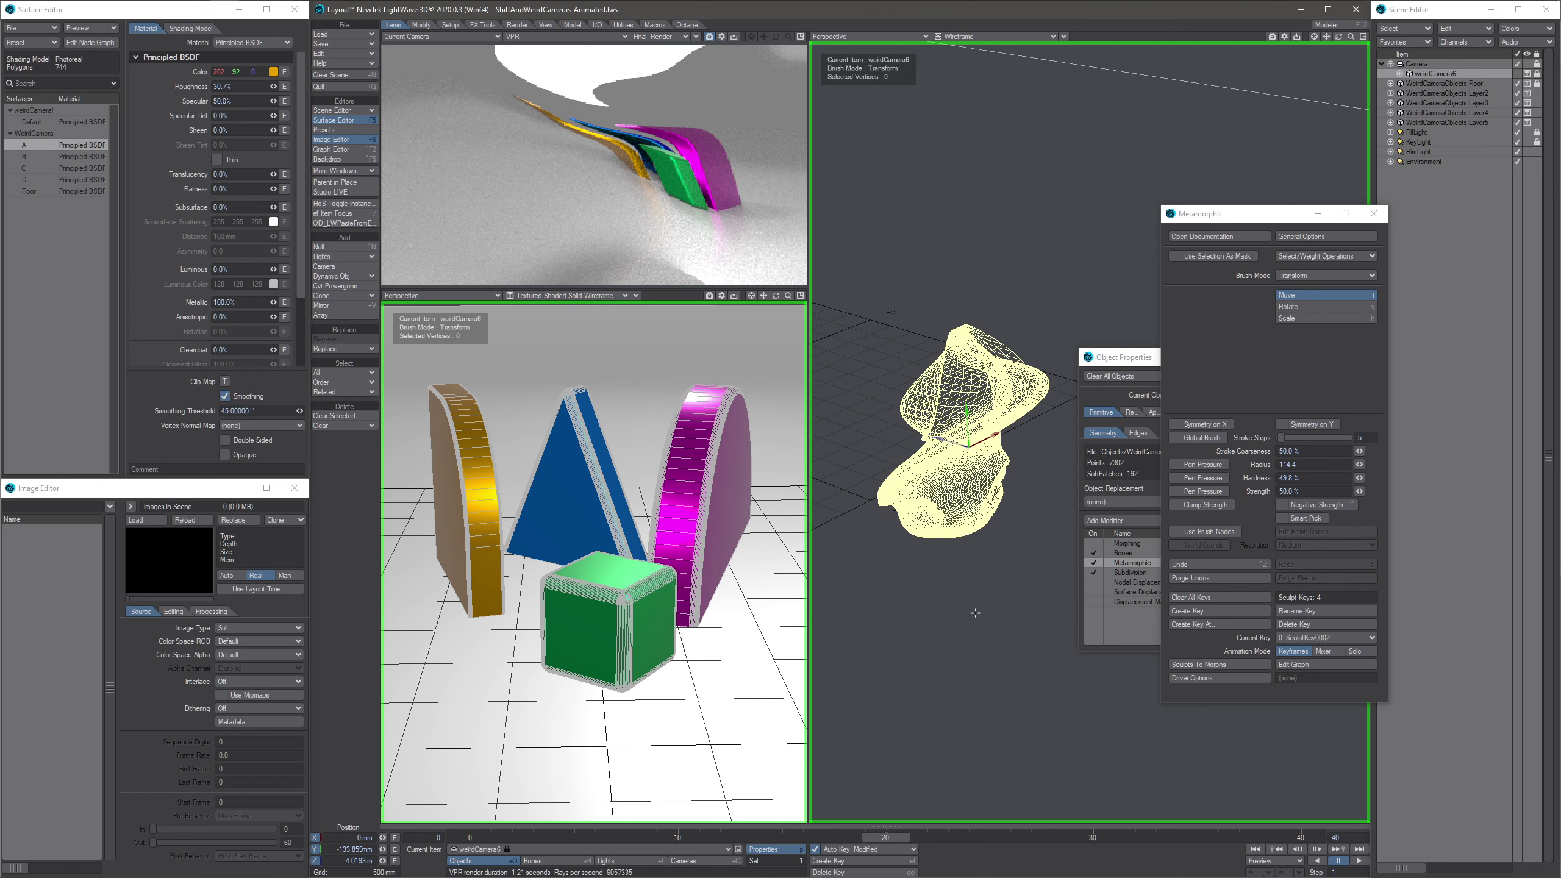
mouse_move(885, 837)
mouse_down()
mouse_move(470, 837)
mouse_move(1197, 837)
mouse_move(947, 837)
mouse_up()
alt+drag(988, 544, 969, 624)
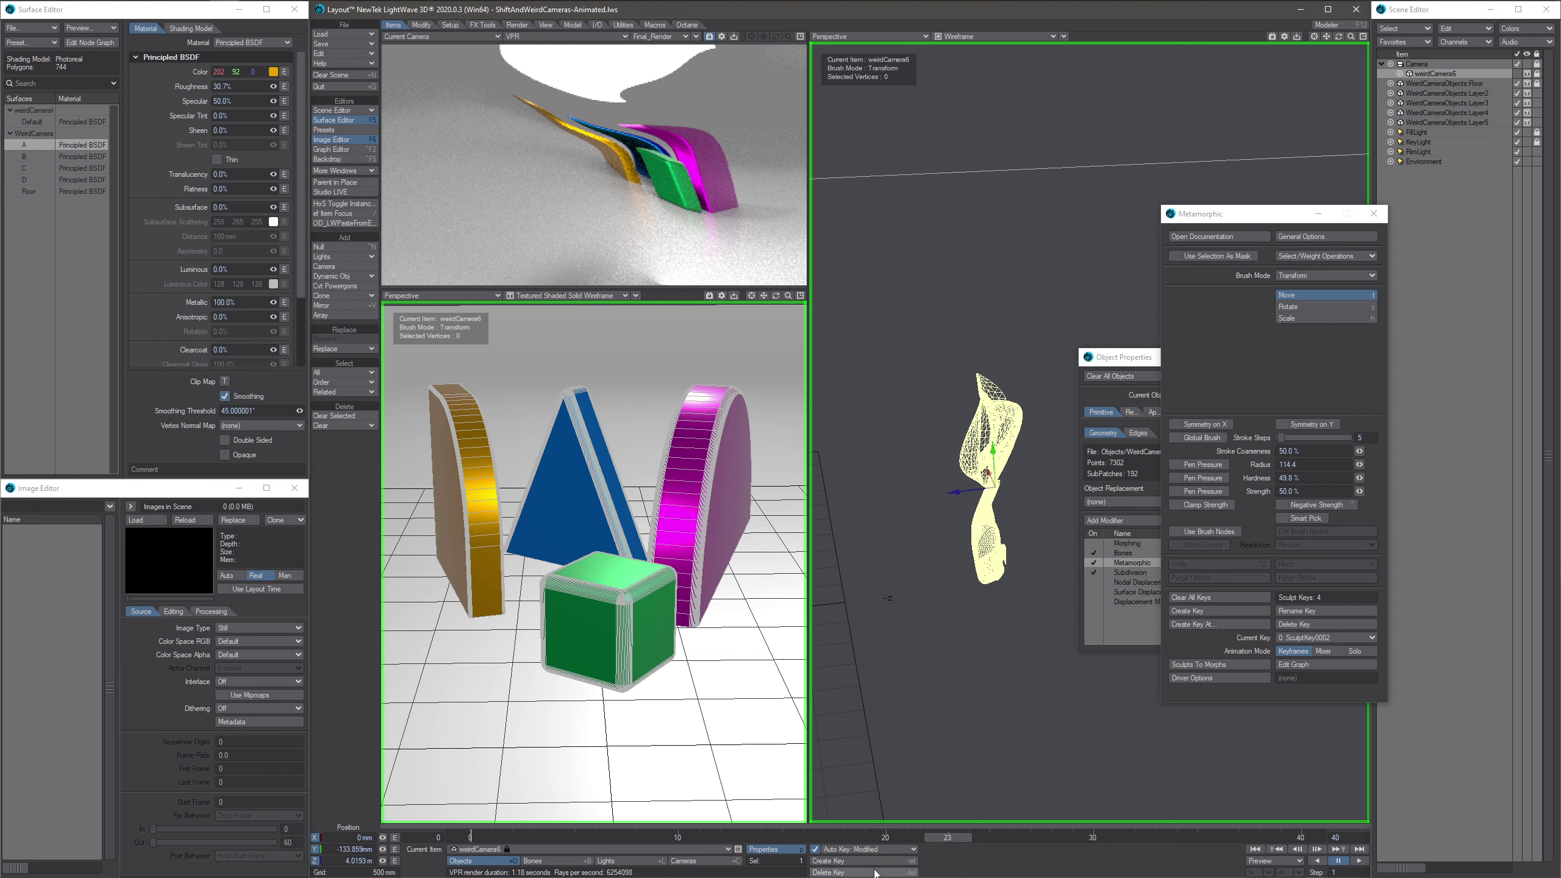
- Switch to Modeler and select the WeirdCamera6 texture map to show its UV layout beside the mesh
click(194, 11)
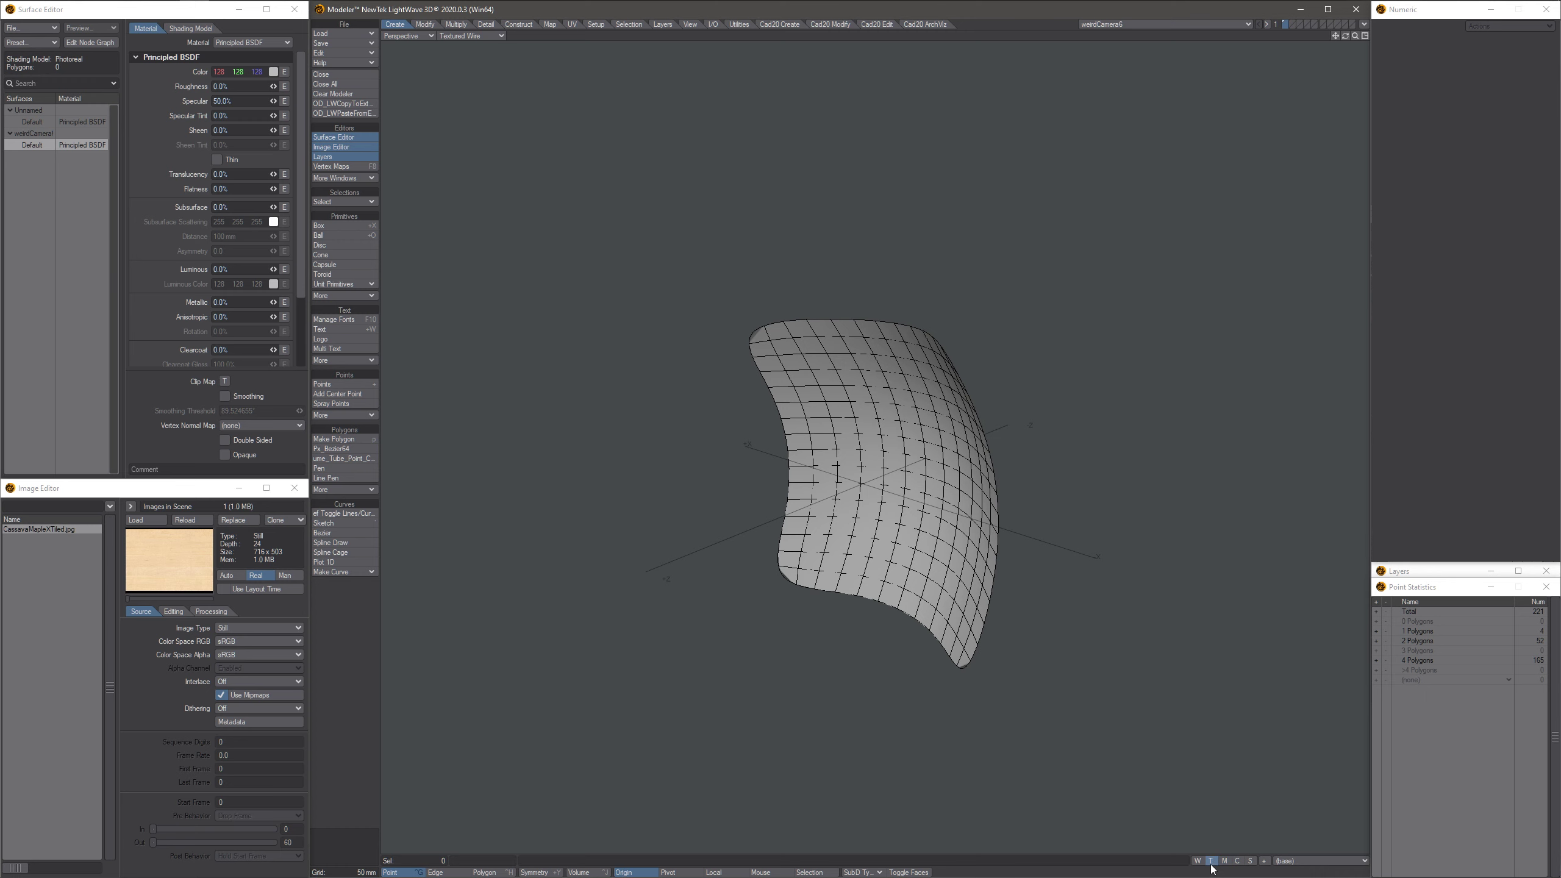
click(1301, 861)
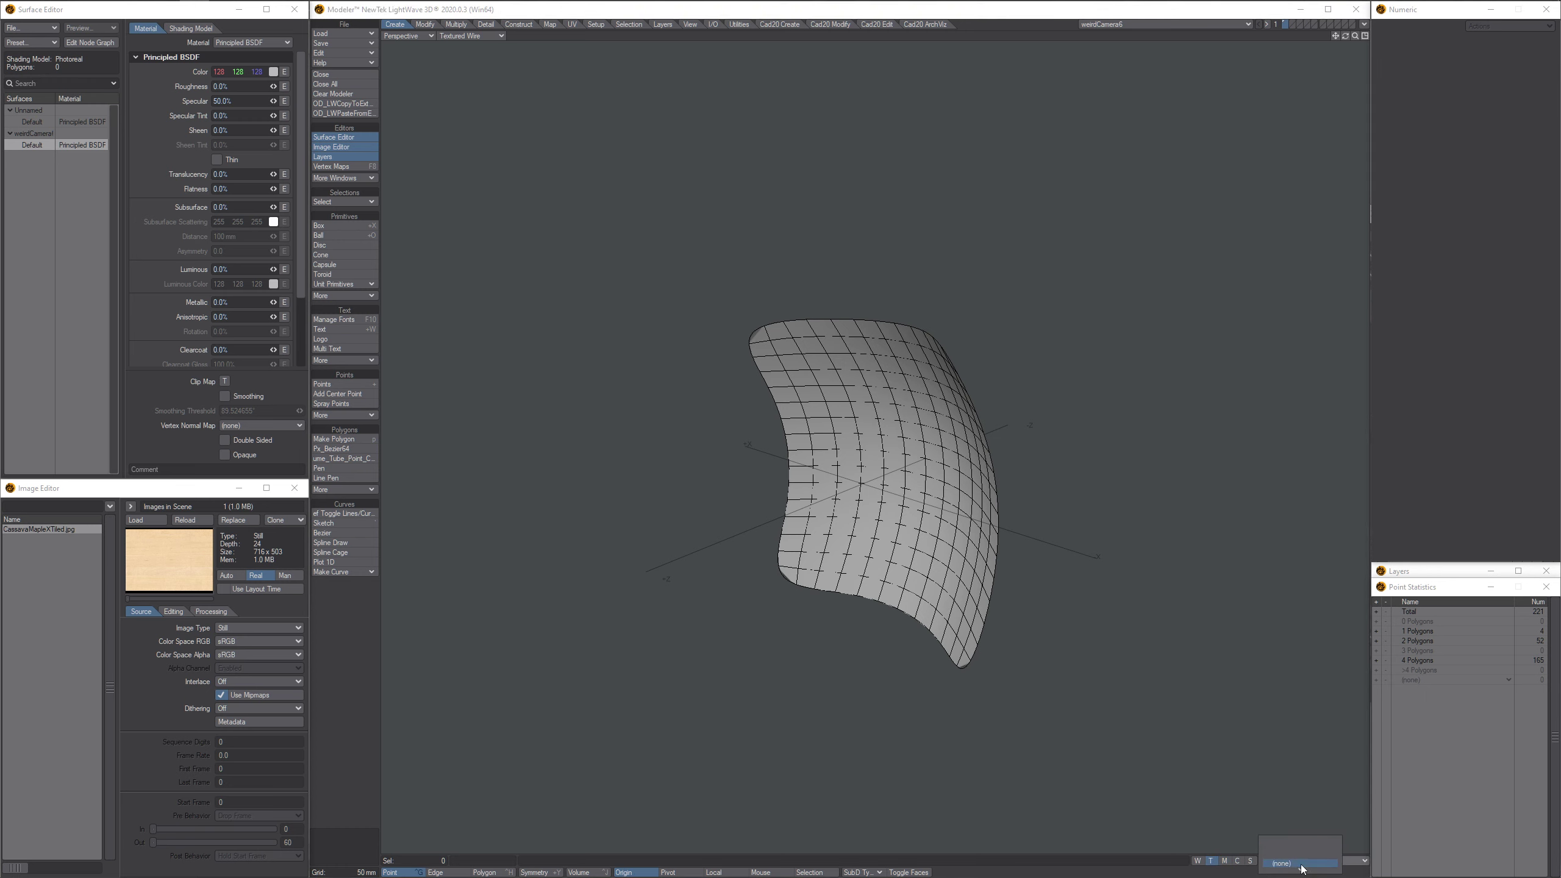
click(1293, 854)
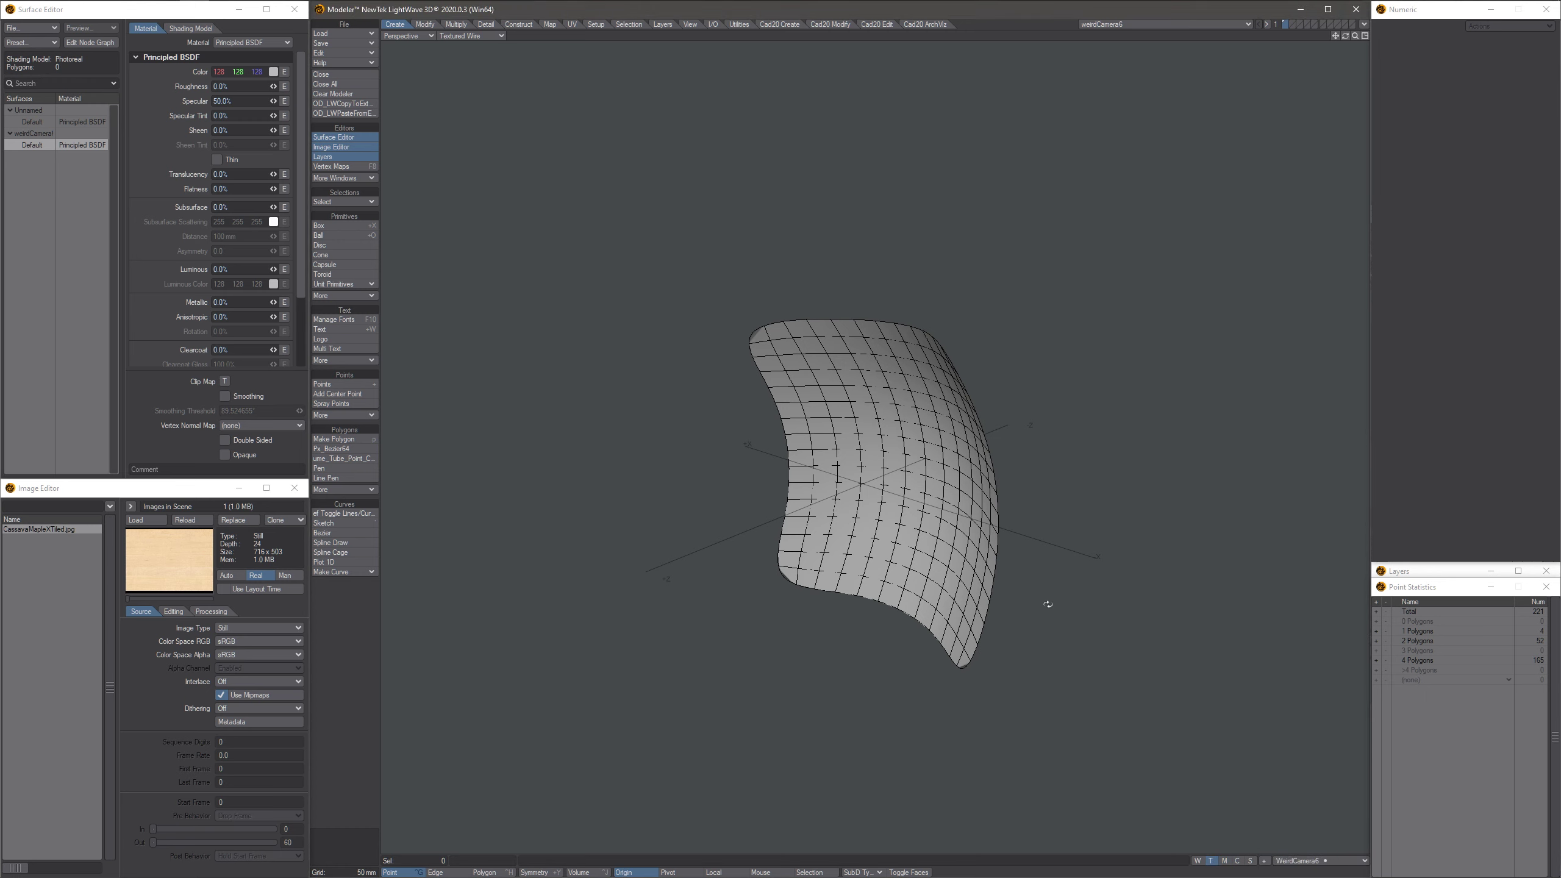
alt+drag(1048, 604, 996, 626)
key(KP_0)
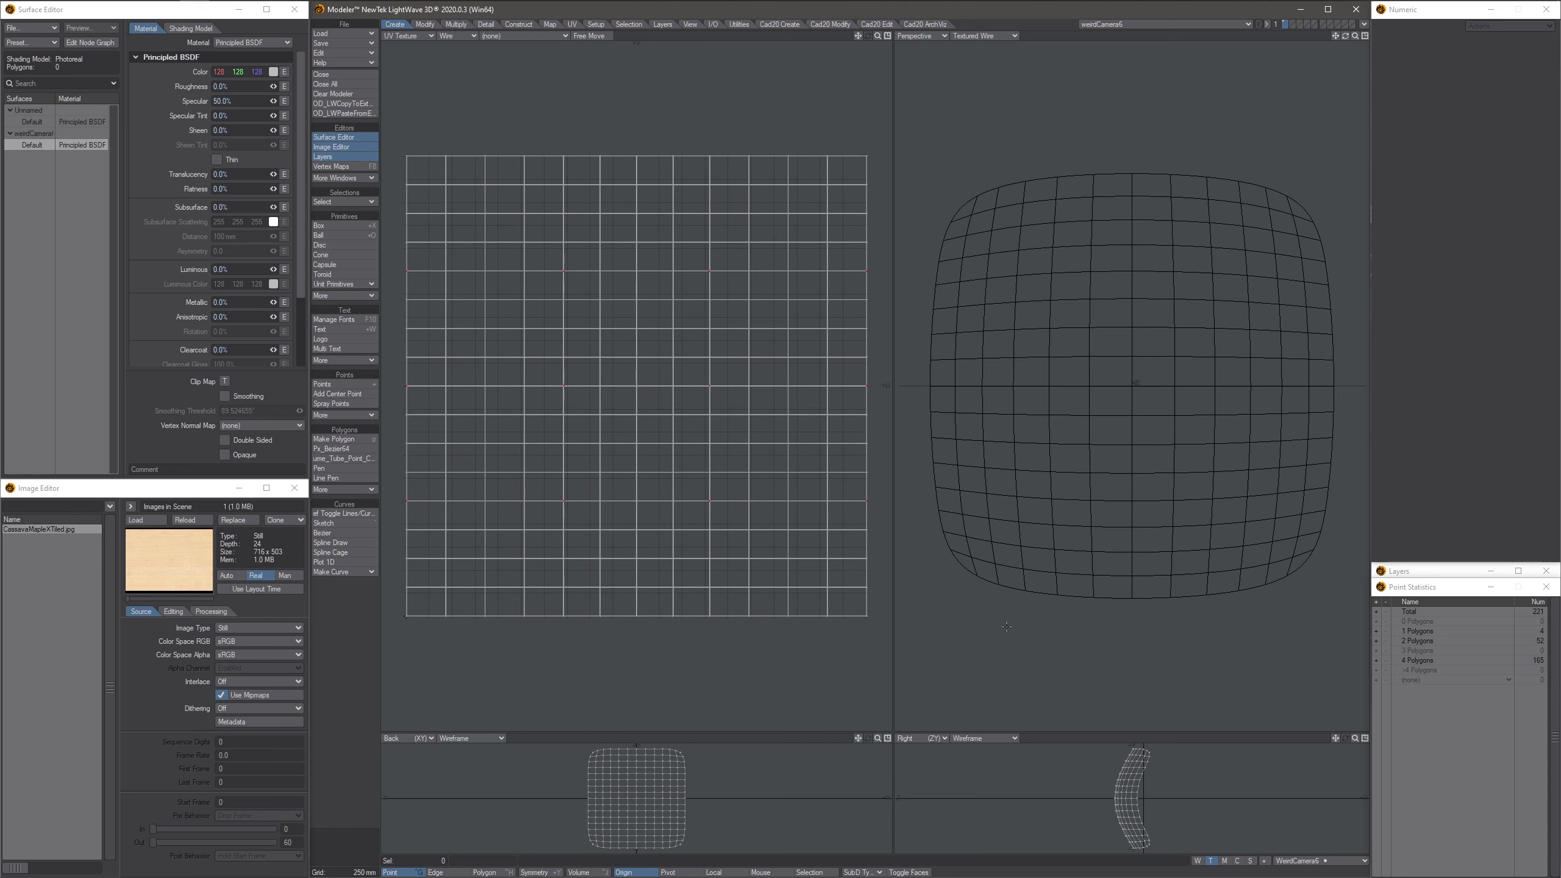
- Examine the curved mesh from the front and side against its flat UV grid
ctrl+alt+drag(1169, 582, 1146, 461)
alt+shift+drag(1146, 461, 1155, 595)
alt+drag(1012, 481, 743, 357)
alt+drag(1050, 457, 987, 439)
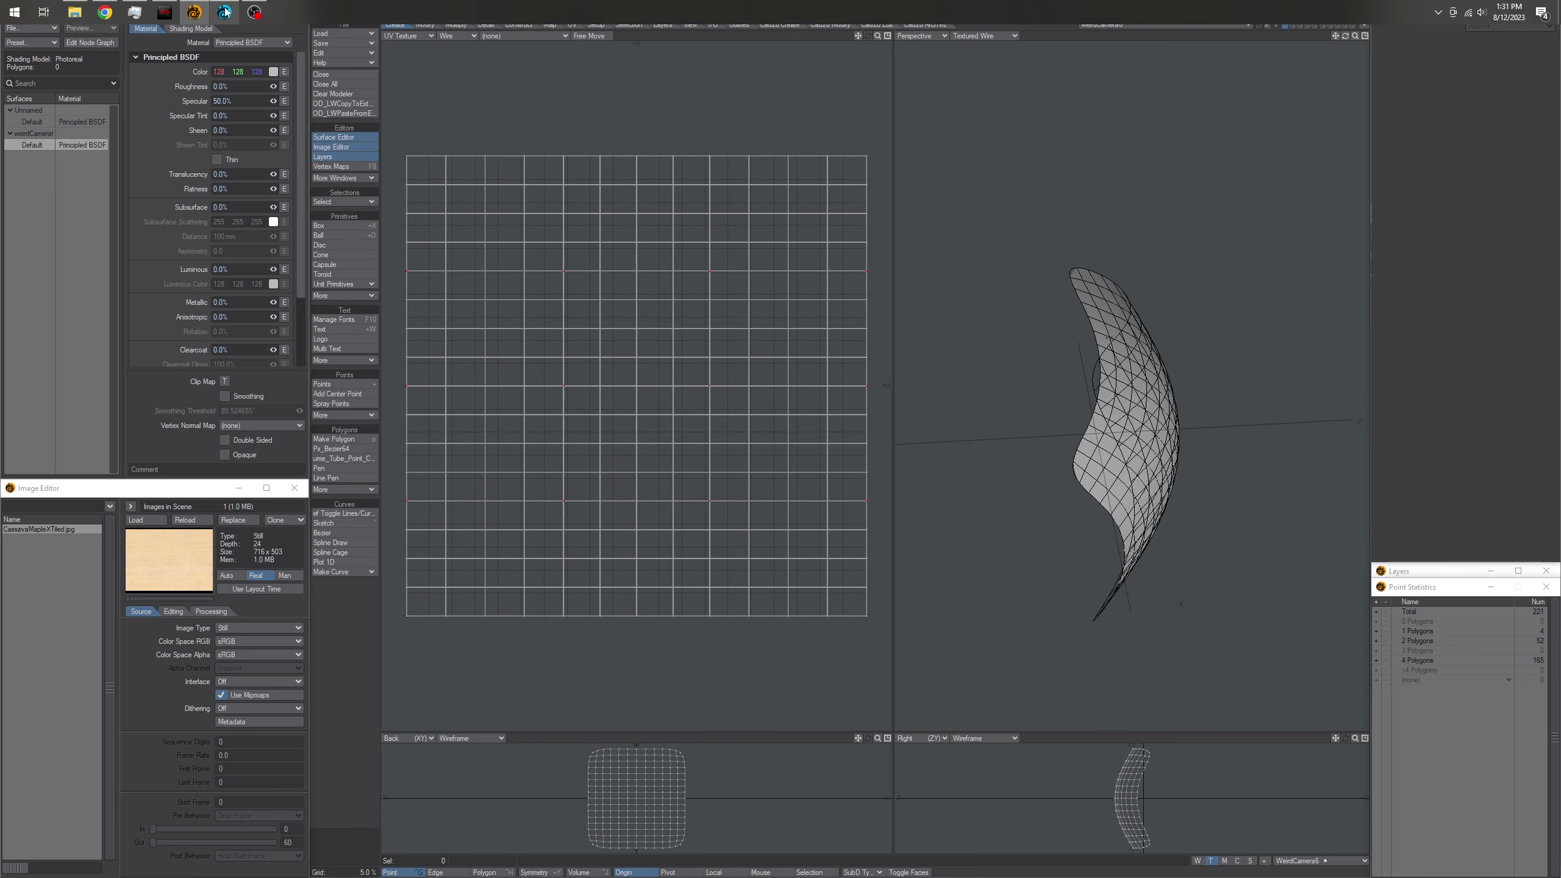
- Return to Layout and scrub to frame 14 to compare the sculpted mesh with the camera render
click(224, 7)
alt+drag(1047, 531, 1011, 522)
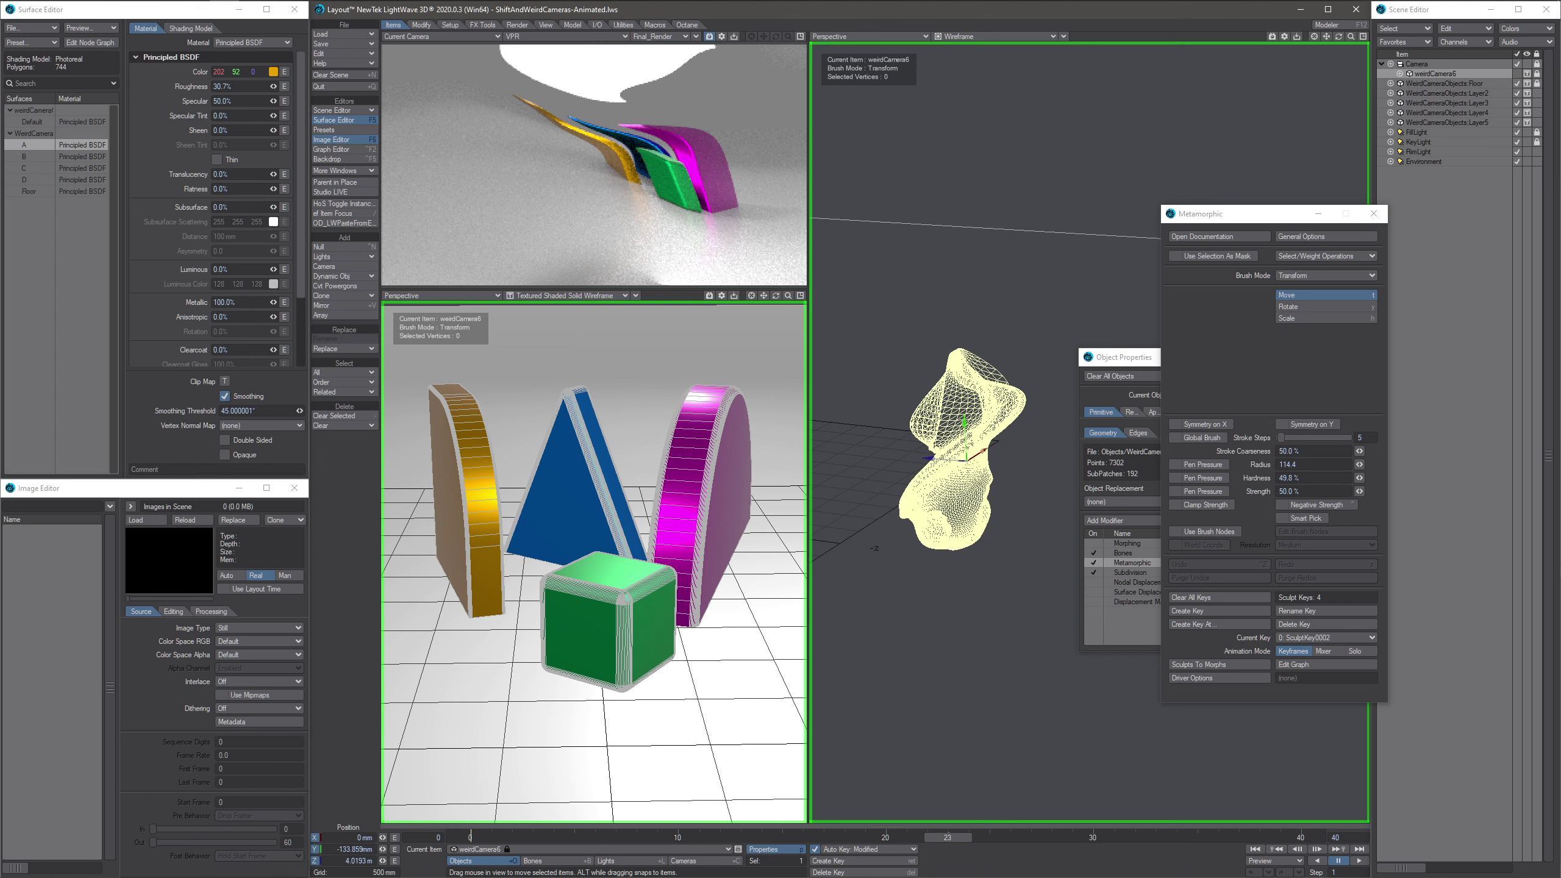
alt+drag(1058, 760, 1066, 757)
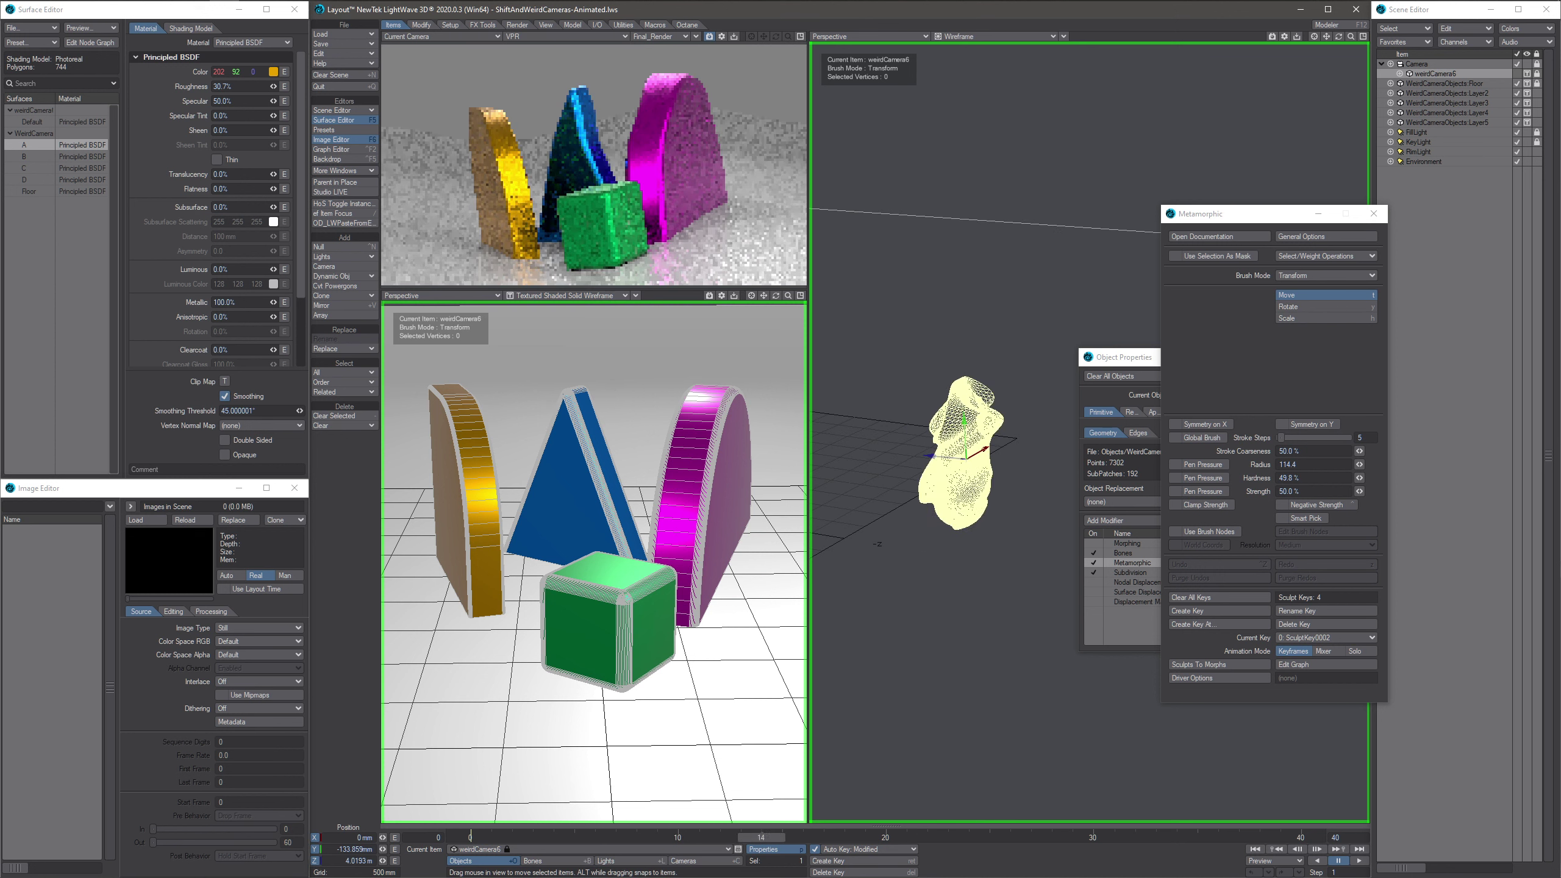
- Scrub to frame 32 to view the flat mesh and close the Metamorphic and Object Properties windows
drag(989, 837, 1134, 837)
ctrl+alt+drag(1072, 455, 1036, 444)
ctrl+alt+drag(978, 613, 961, 613)
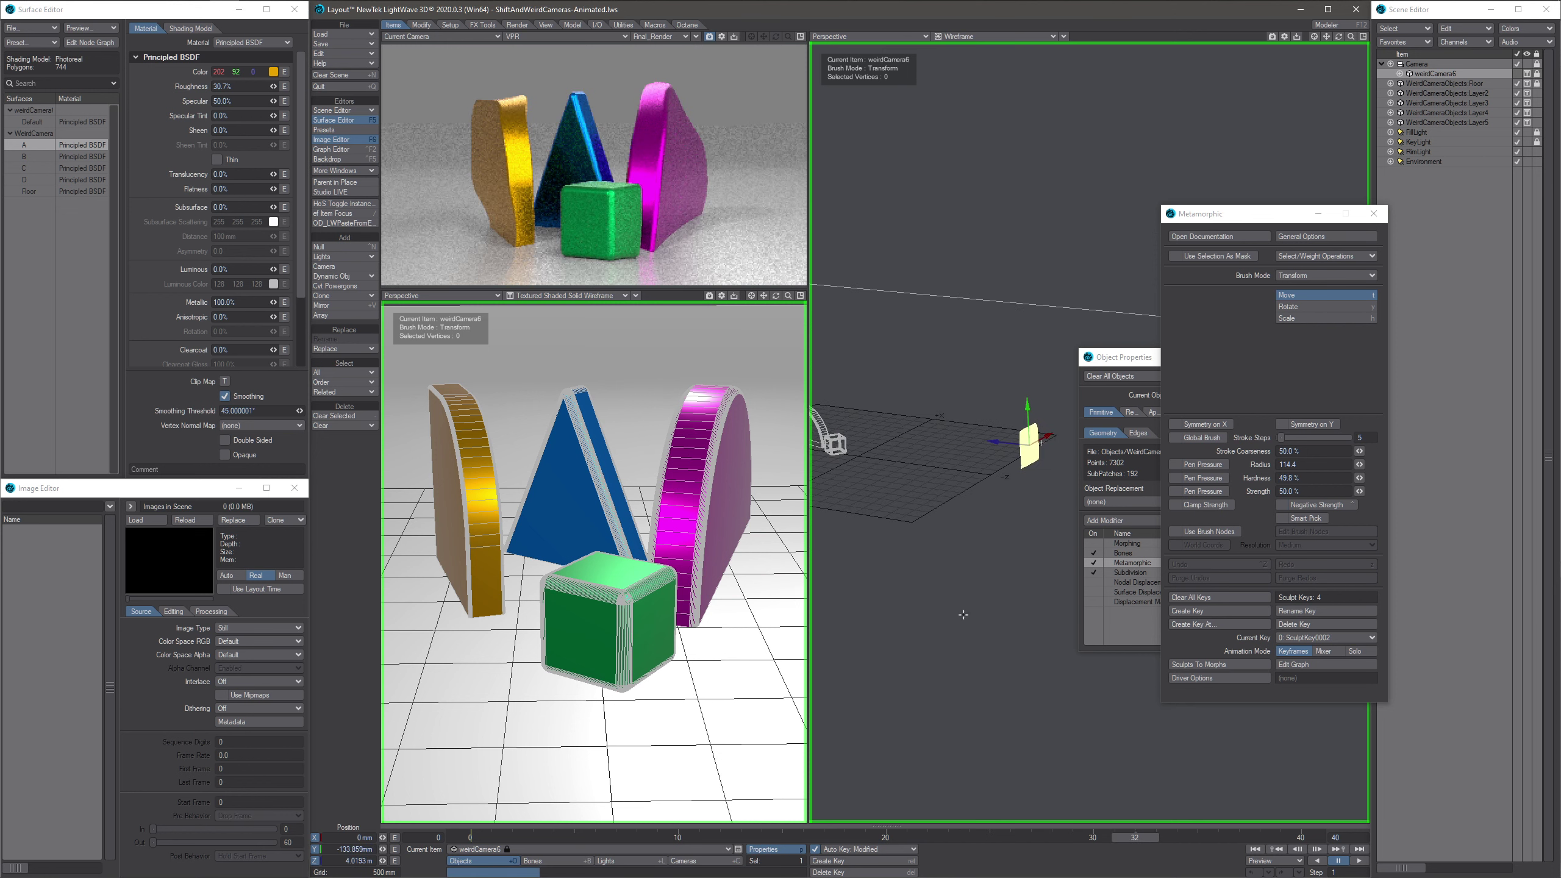
click(1379, 213)
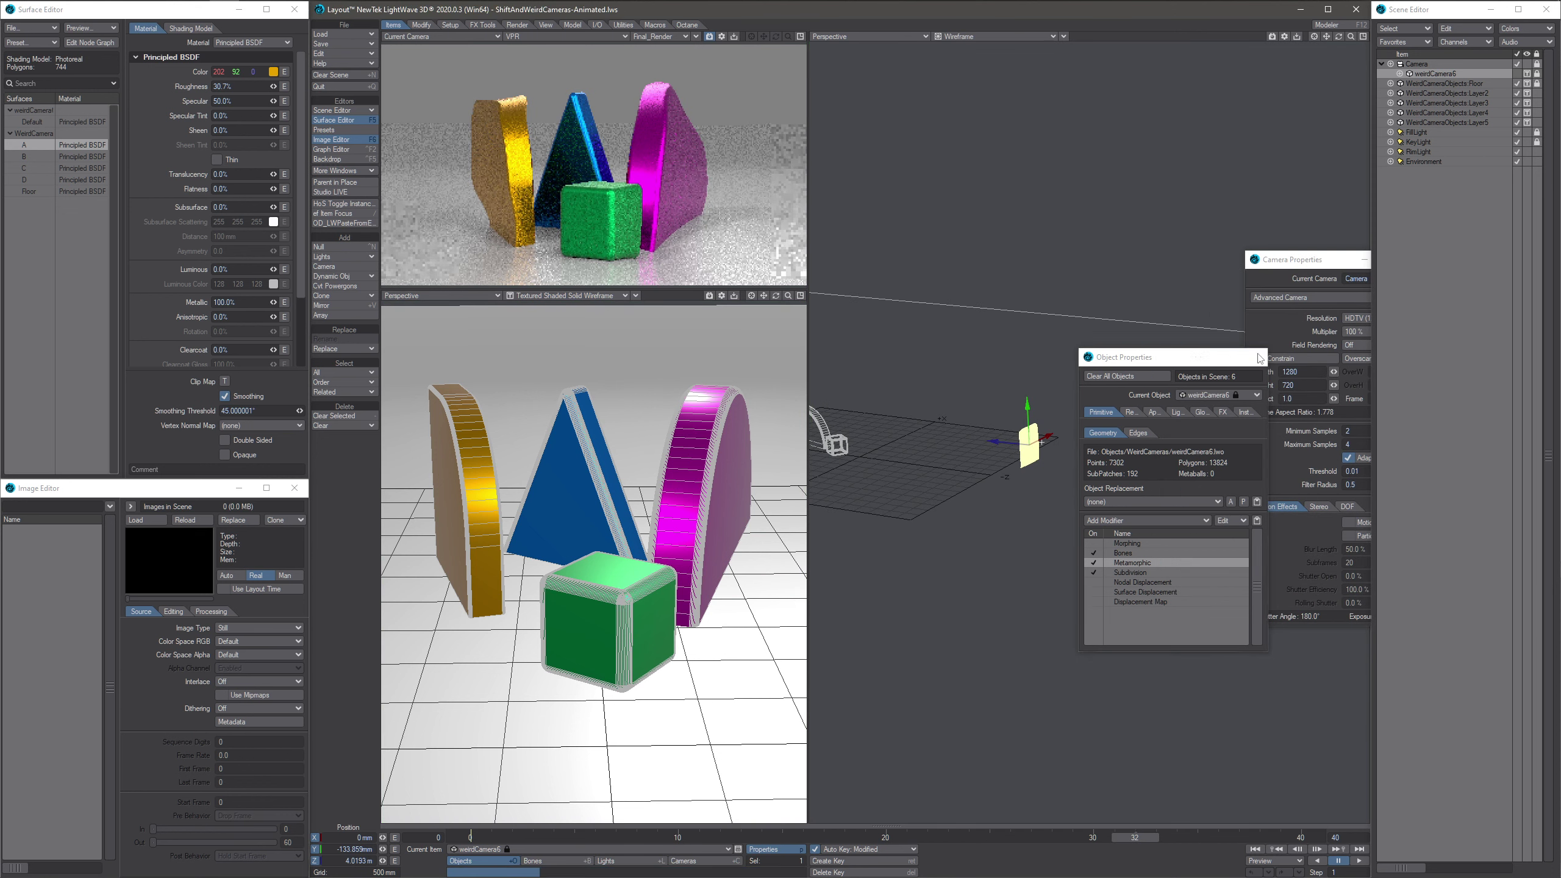
click(1253, 358)
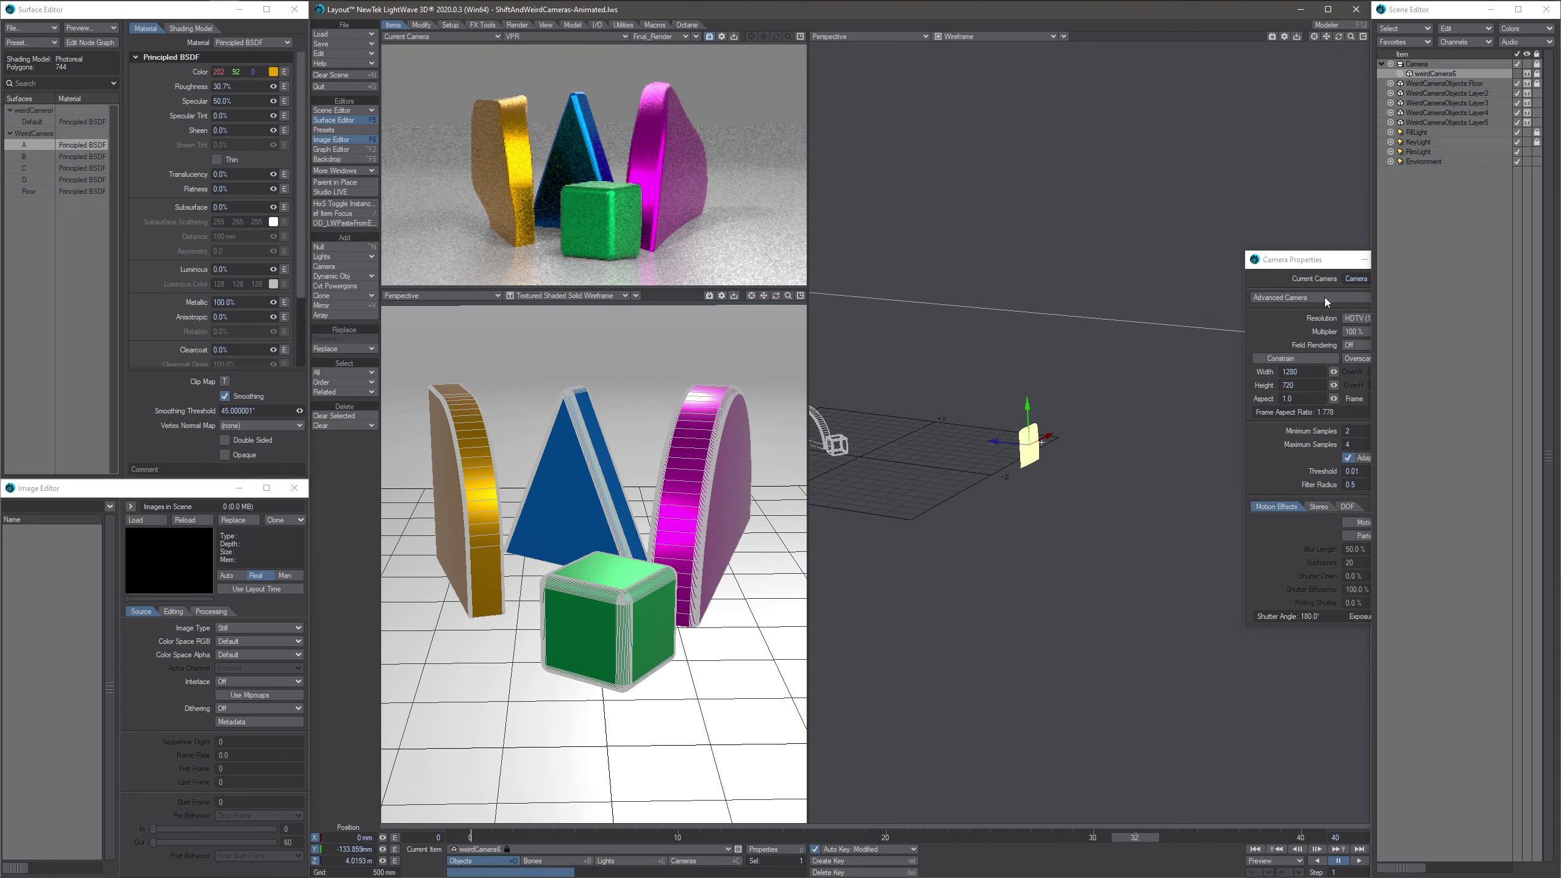
- Select the camera and frame it in the wireframe perspective view together with its mesh
ctrl+click(1432, 83)
click(1424, 85)
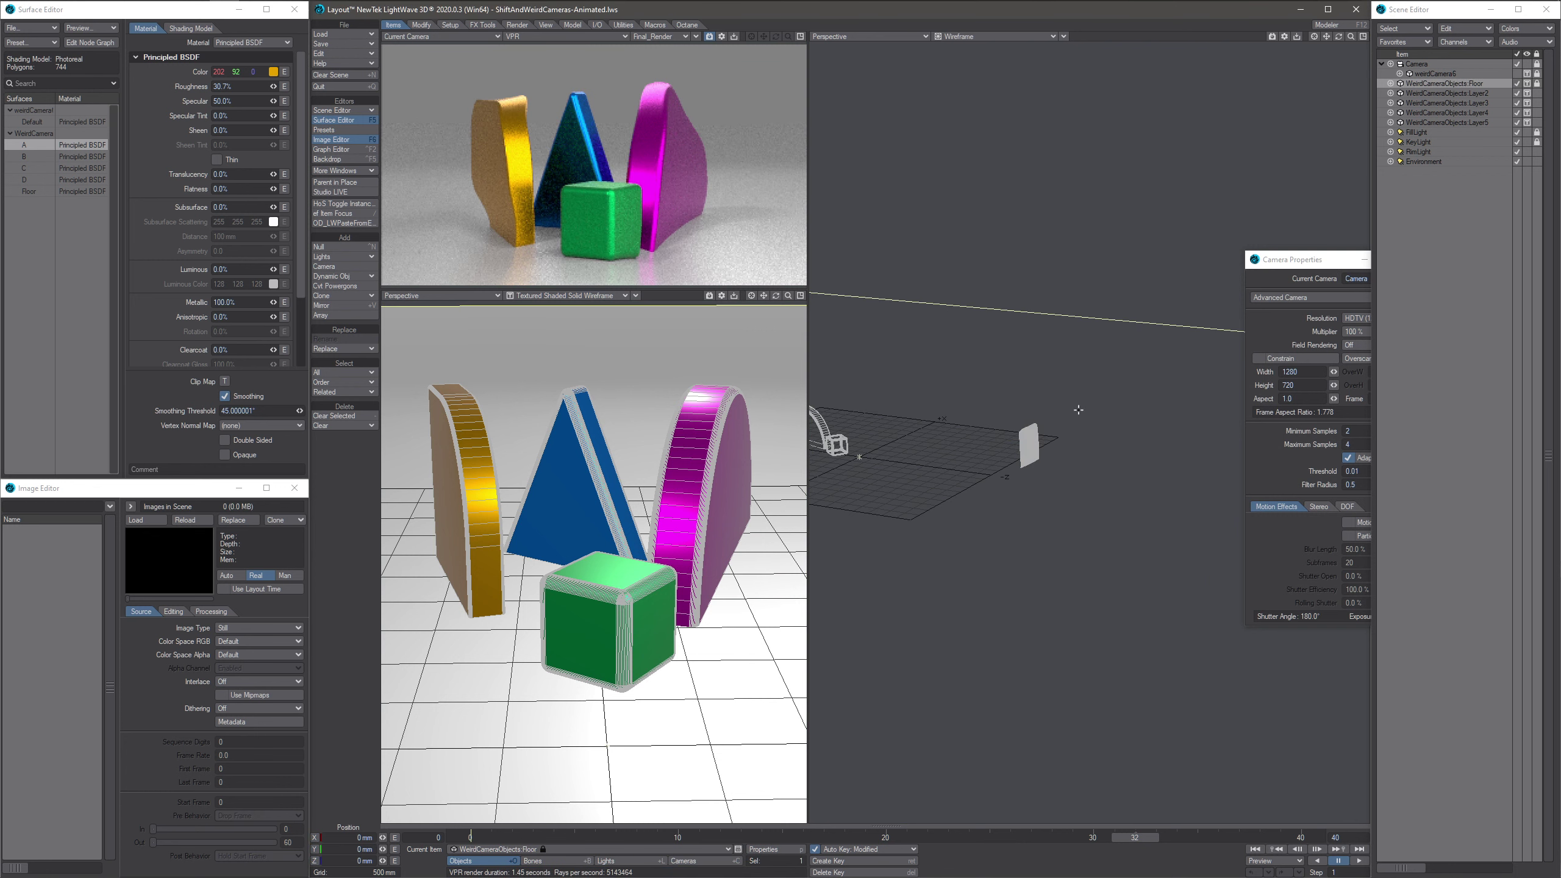
ctrl+alt+drag(1038, 521, 901, 522)
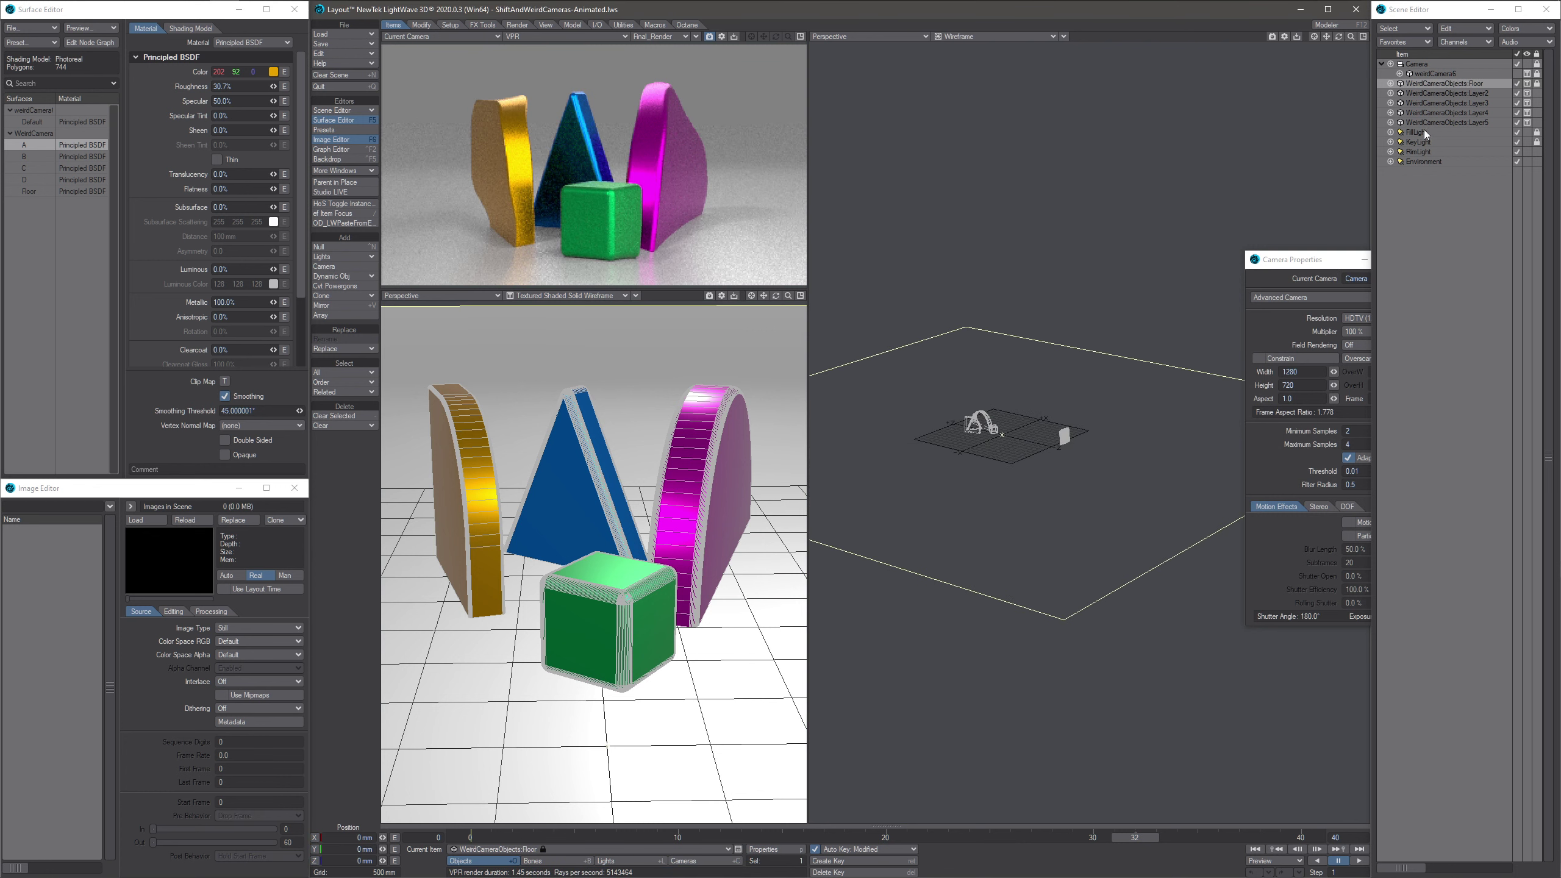
click(1414, 64)
key(a)
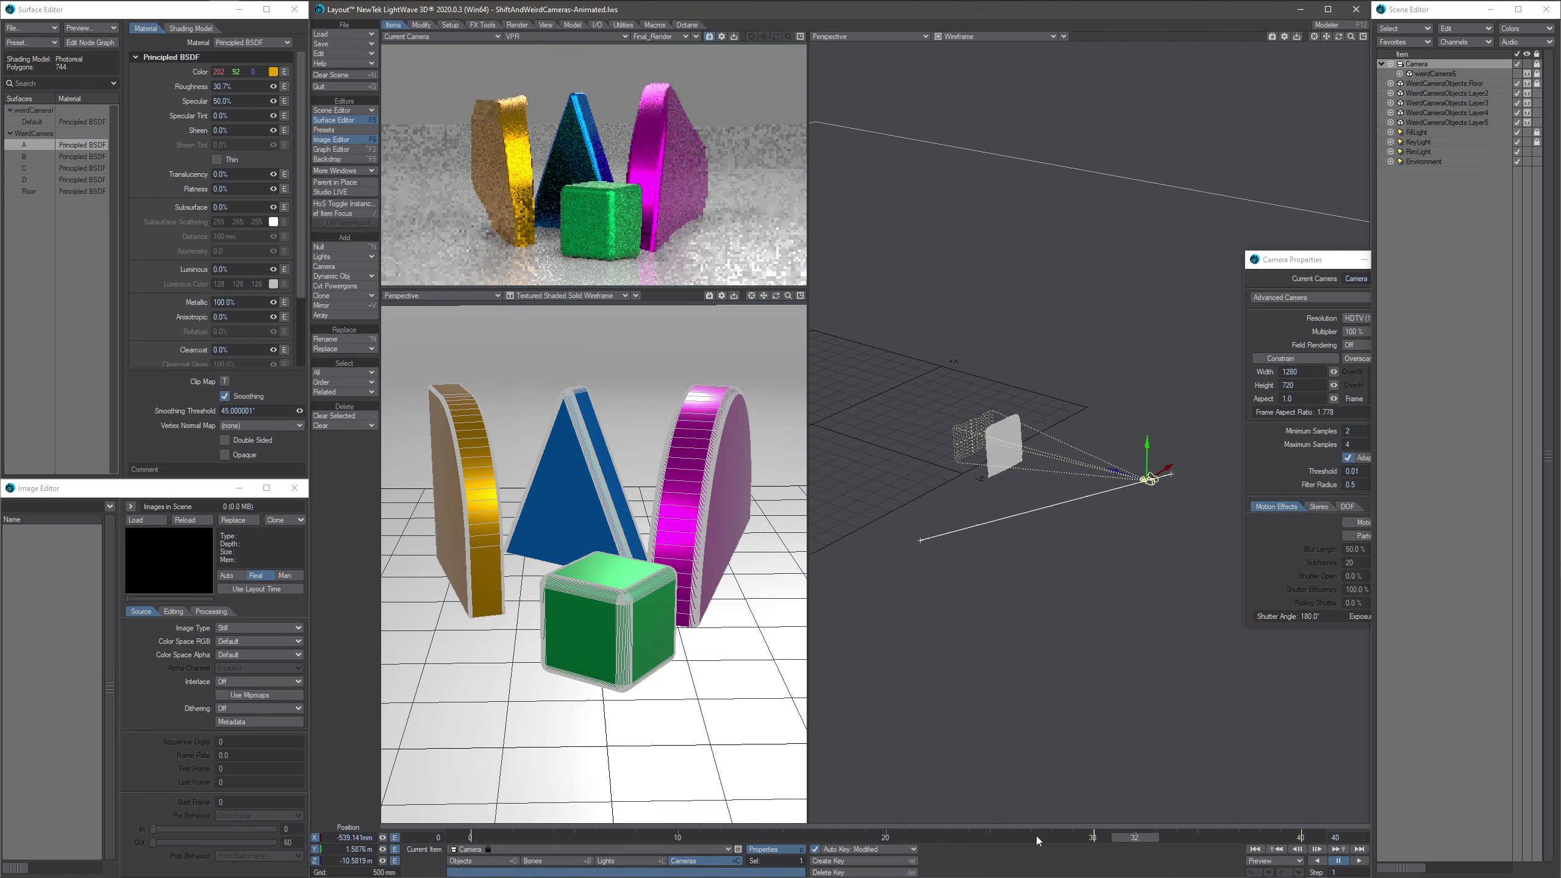
- Scrub back to frame 21 and on to frame 17 to examine the camera relative to the deformed mesh
drag(1125, 836, 905, 837)
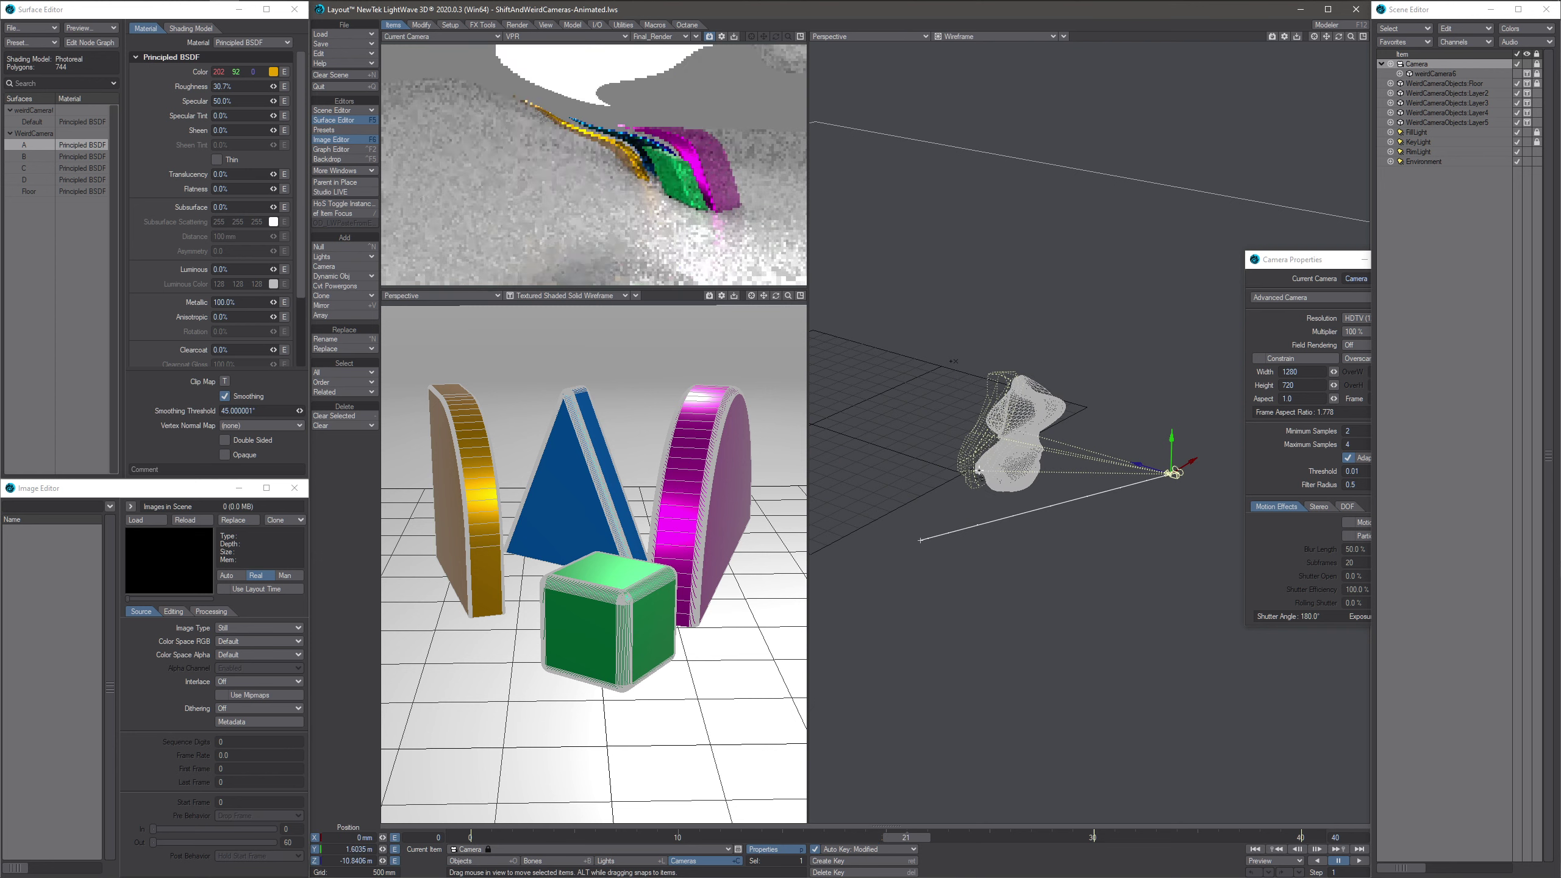
mouse_move(979, 470)
alt+mouse_down()
mouse_move(1032, 477)
mouse_move(1014, 505)
mouse_move(1039, 467)
mouse_move(1008, 467)
alt+mouse_up()
drag(897, 837, 814, 836)
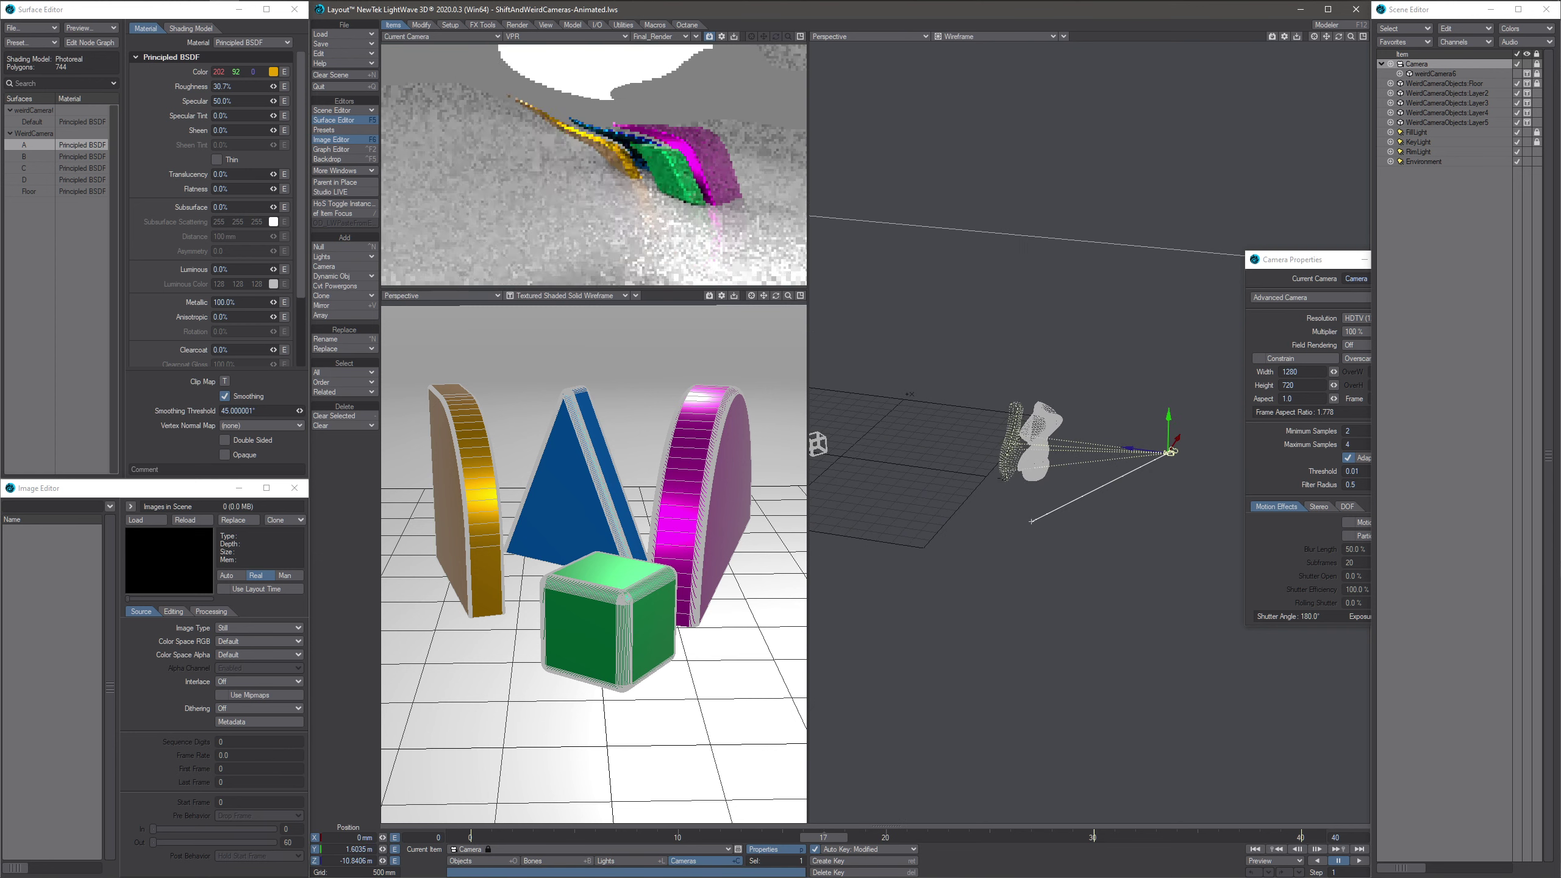
alt+drag(1044, 473, 1008, 483)
- Open the Advanced Camera settings to inspect its ray start, ray direction and UV mesh, and view the camera from other angles
drag(1312, 260, 1256, 311)
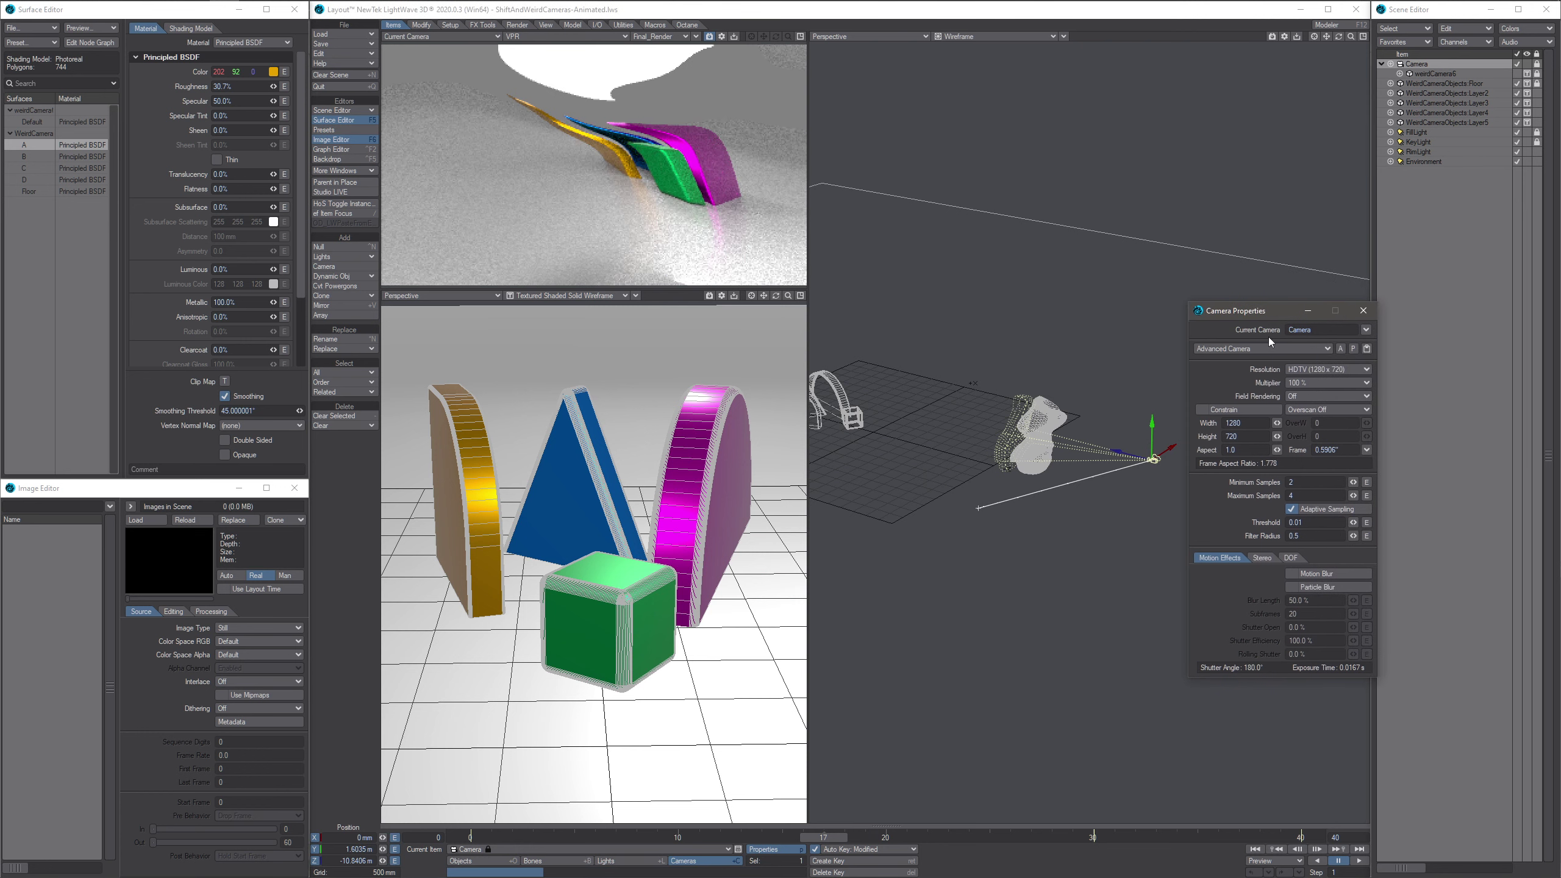
click(1352, 349)
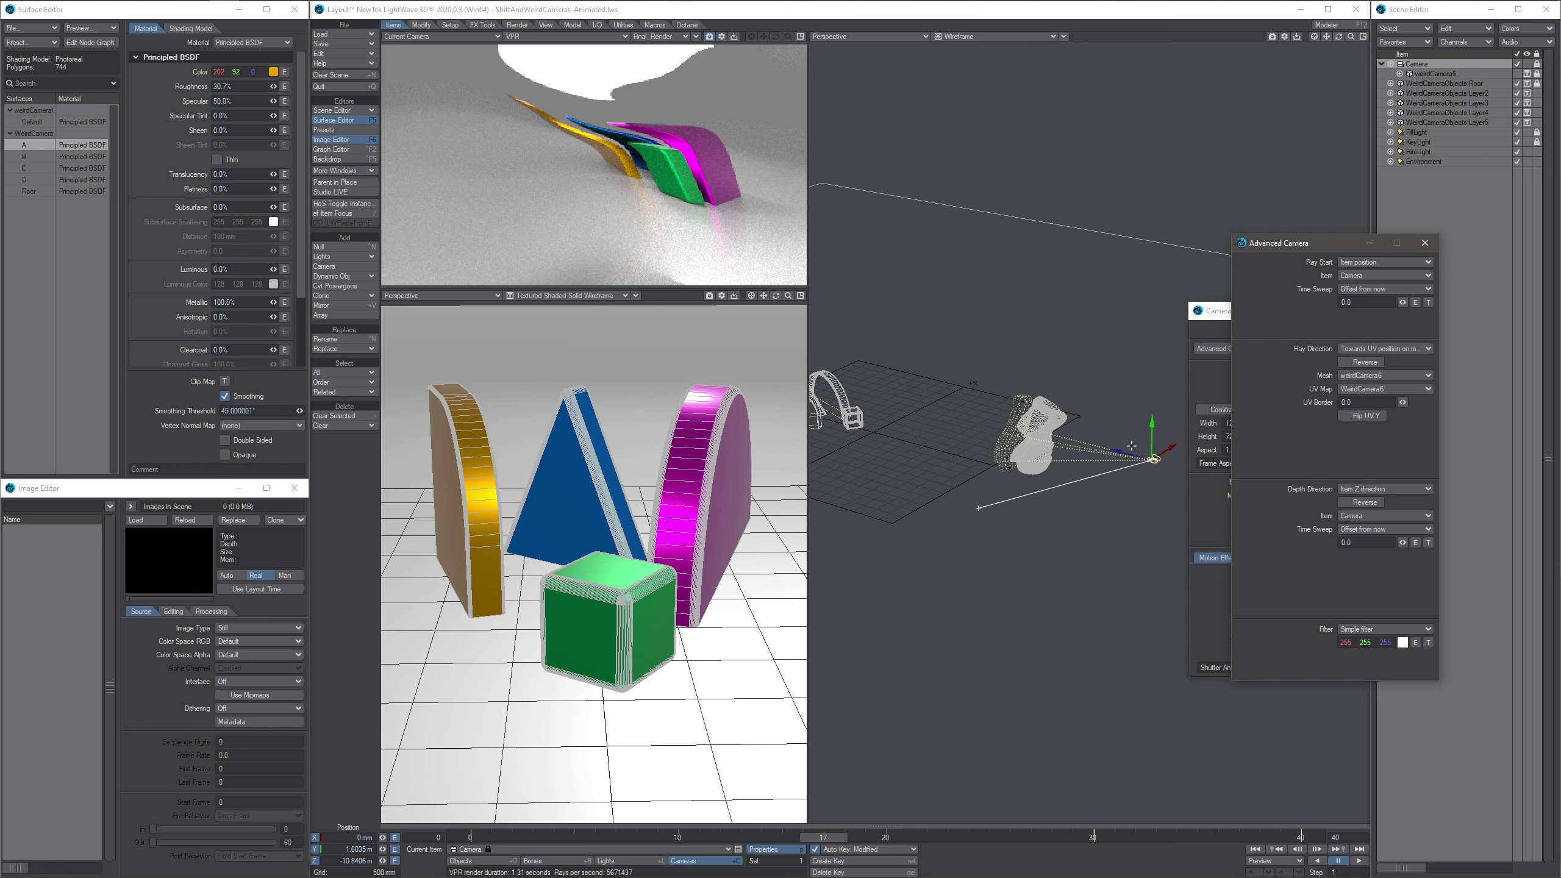
alt+drag(1069, 575, 941, 453)
alt+drag(1091, 488, 1023, 534)
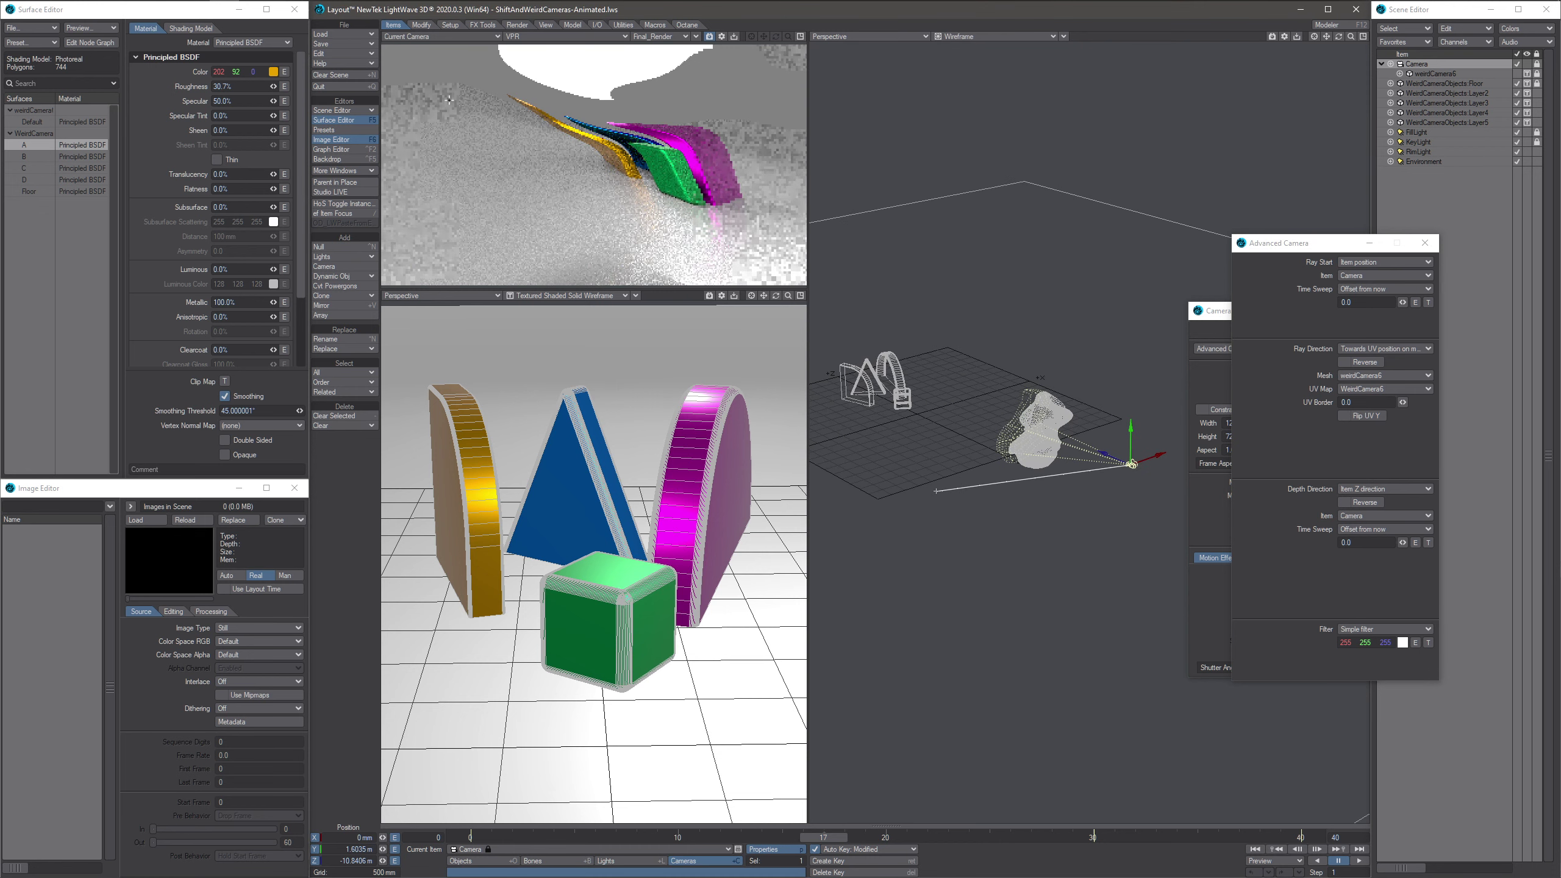
- Load the recent scene ShiftAndWeirdCamerasA.lws without saving the current scene
click(338, 34)
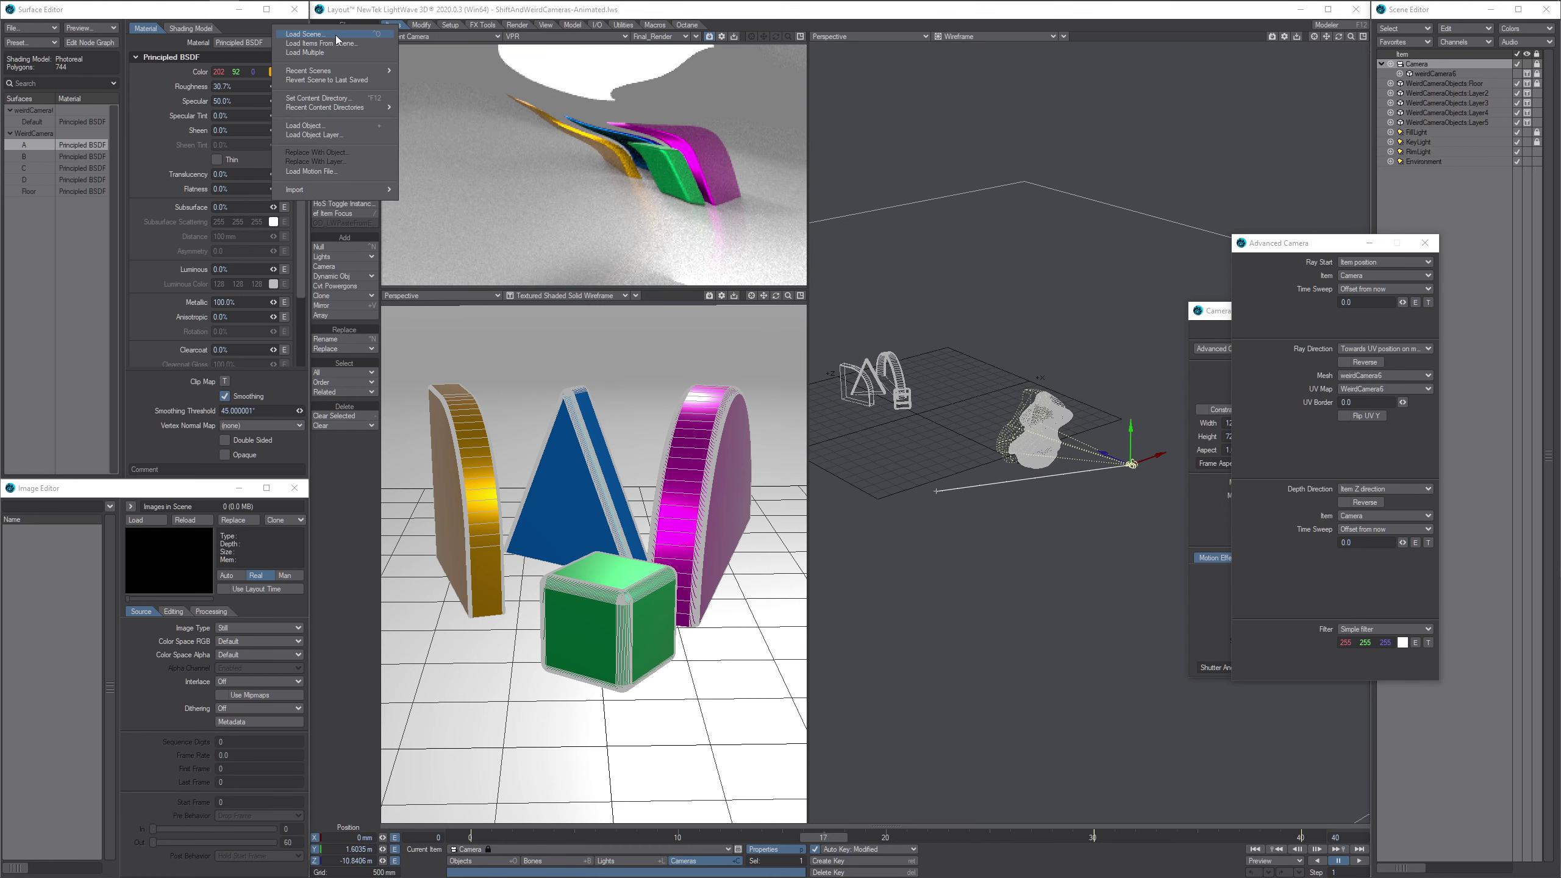
mouse_move(341, 74)
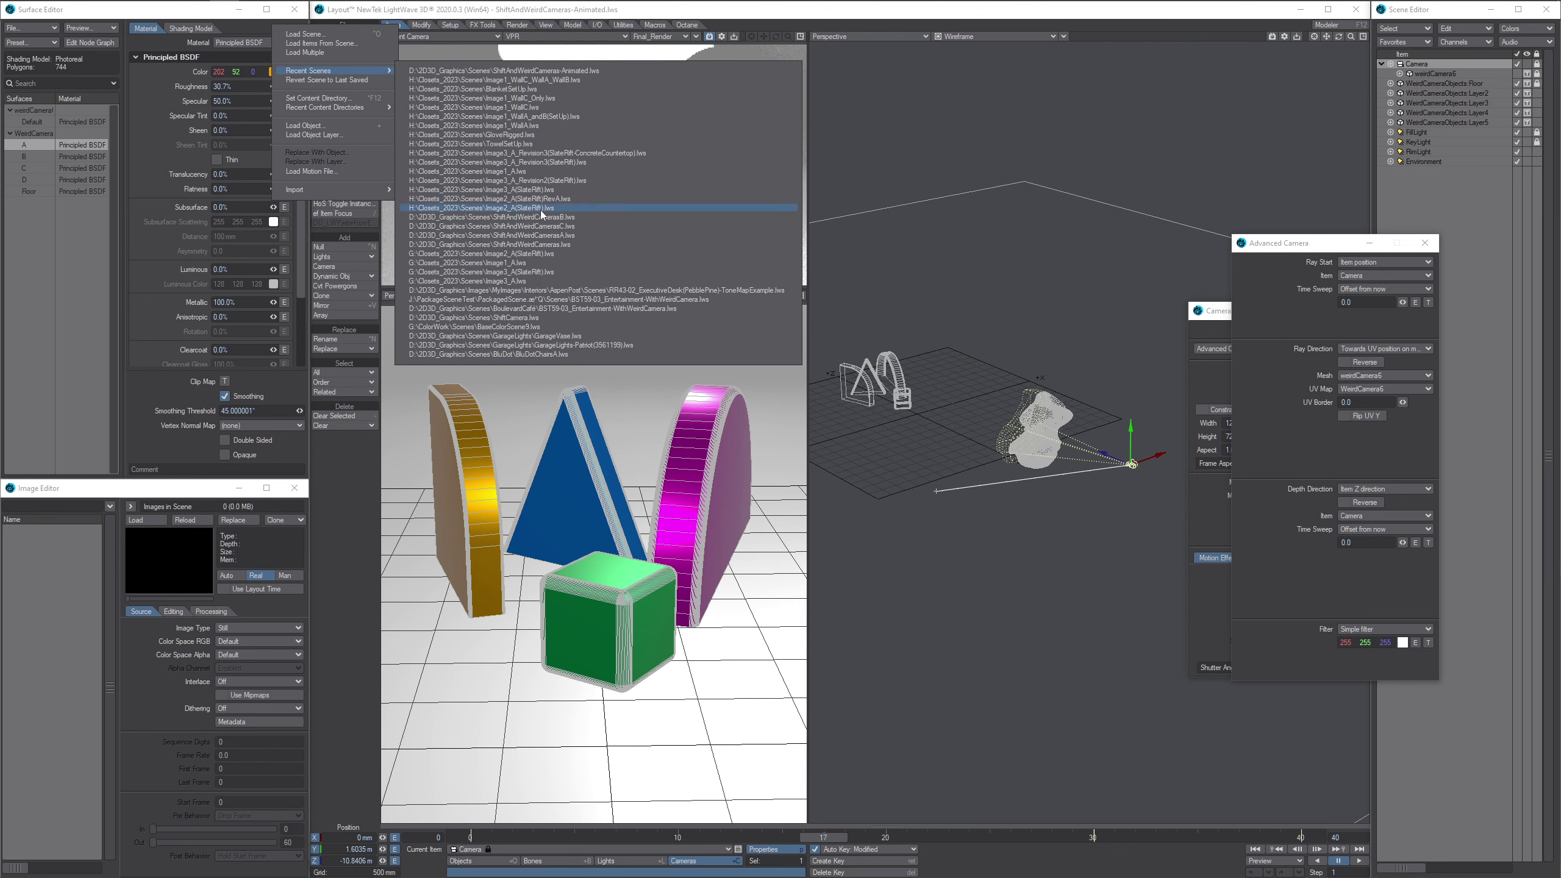
click(544, 244)
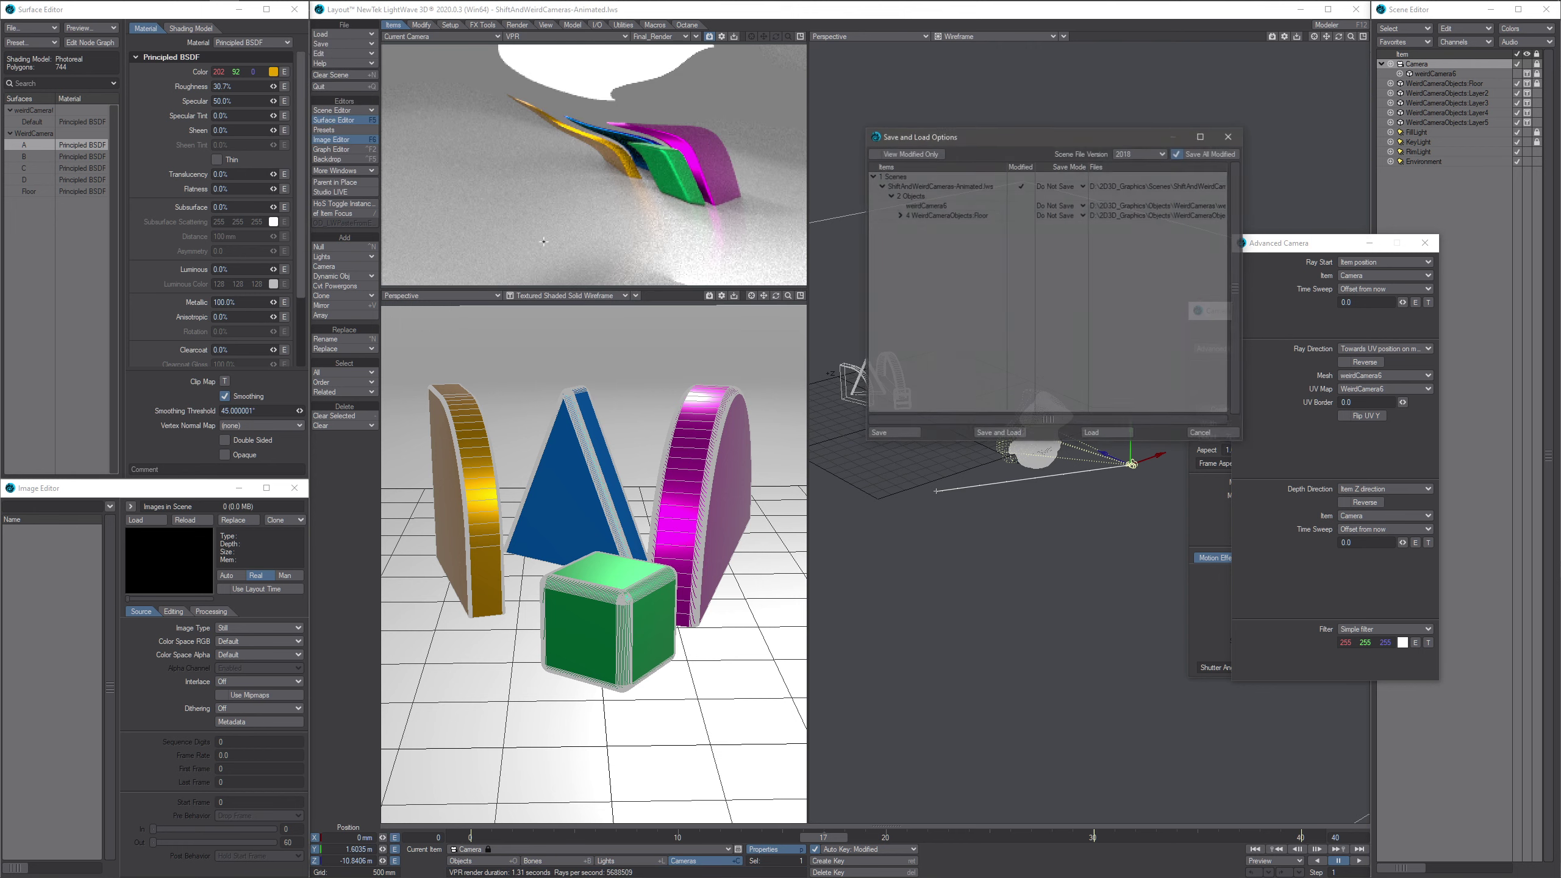
click(1093, 437)
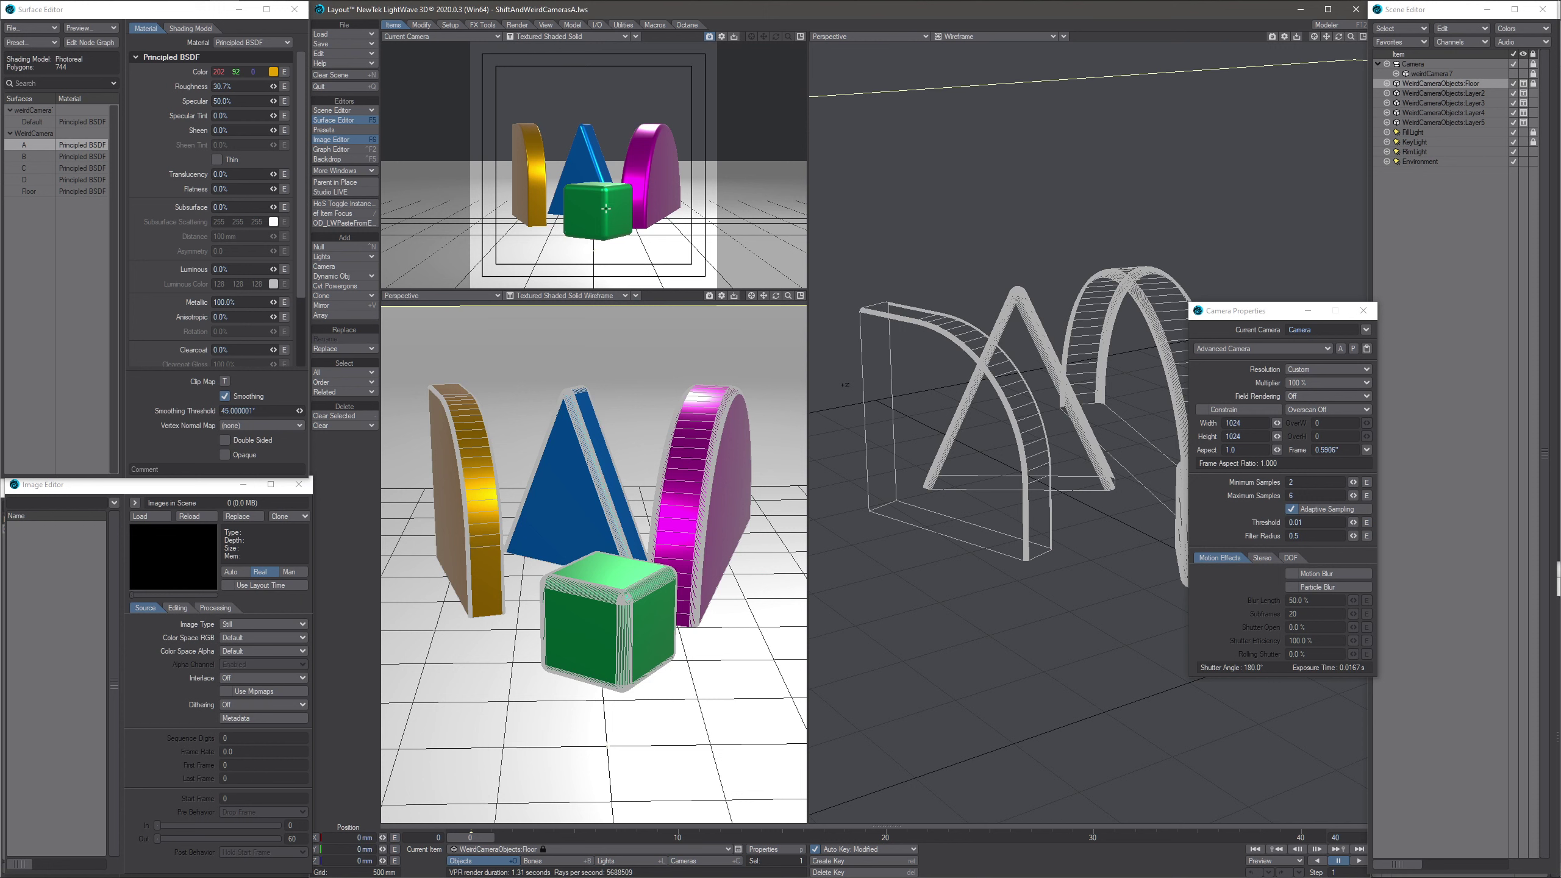
- Turn on the VPR preview in the camera view and close the Camera Properties window
key(ctrl+F9)
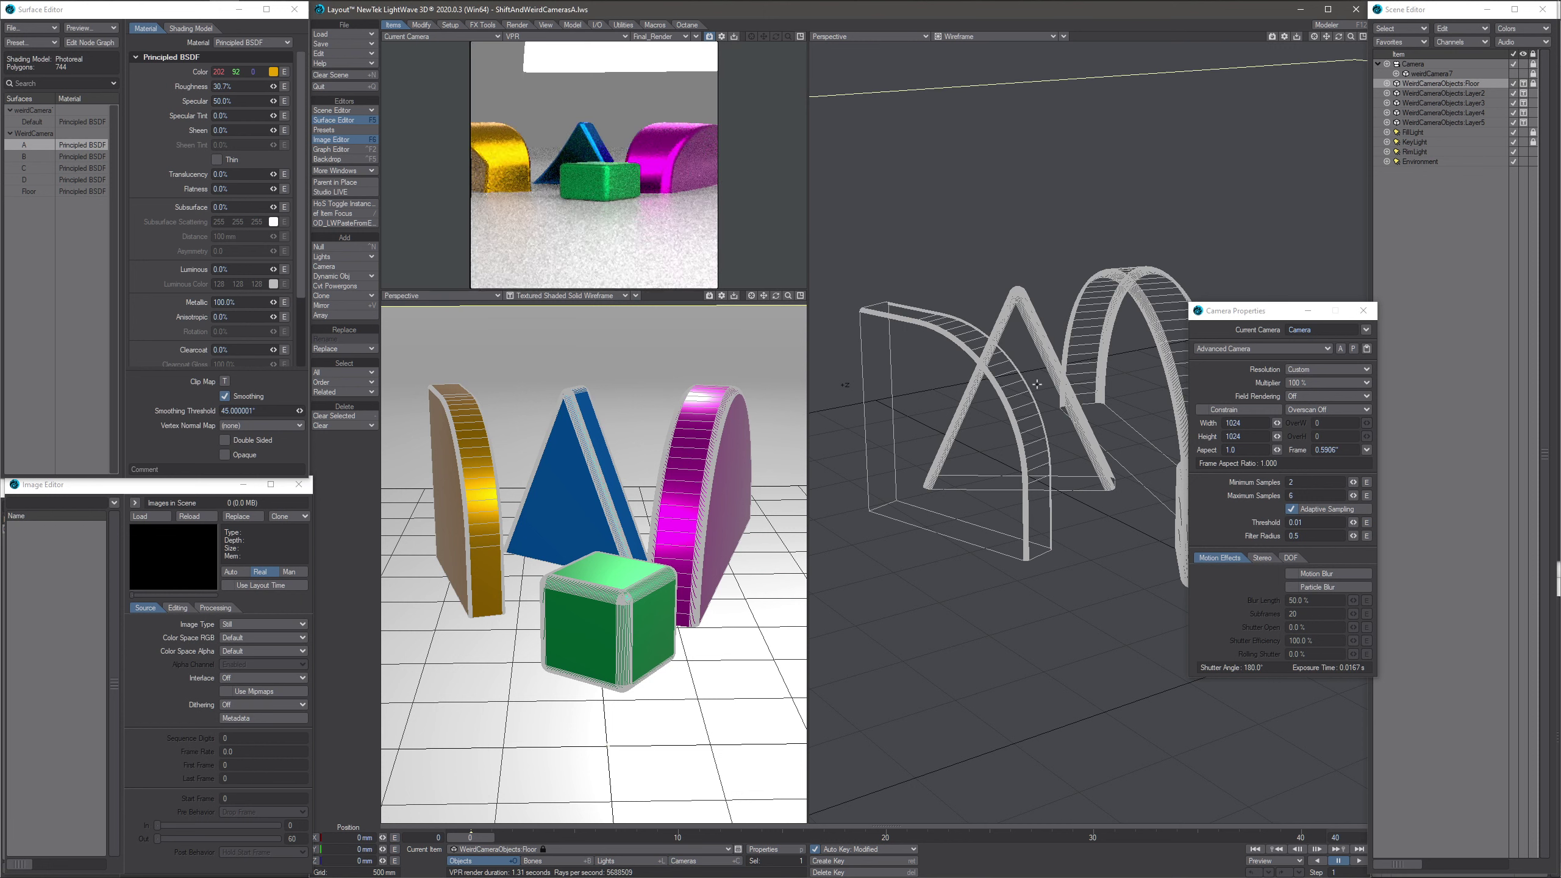
scroll(1036, 384, down, 3)
click(1363, 310)
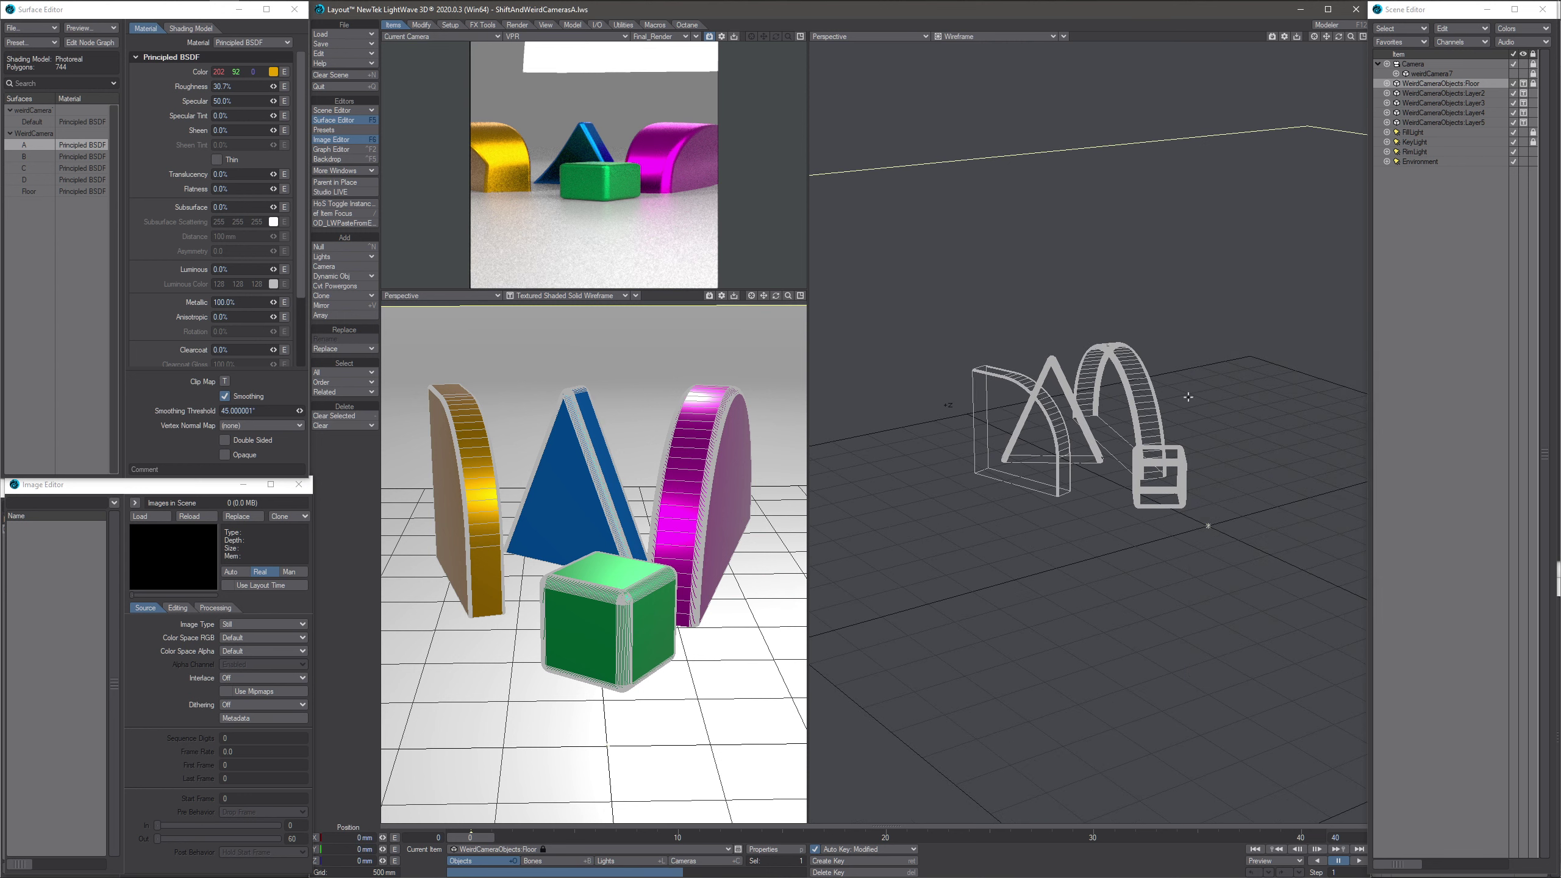
- Select the weirdCamera7 mesh and switch to Modeler to view its cross-like shape from the front
scroll(1087, 431, down, 5)
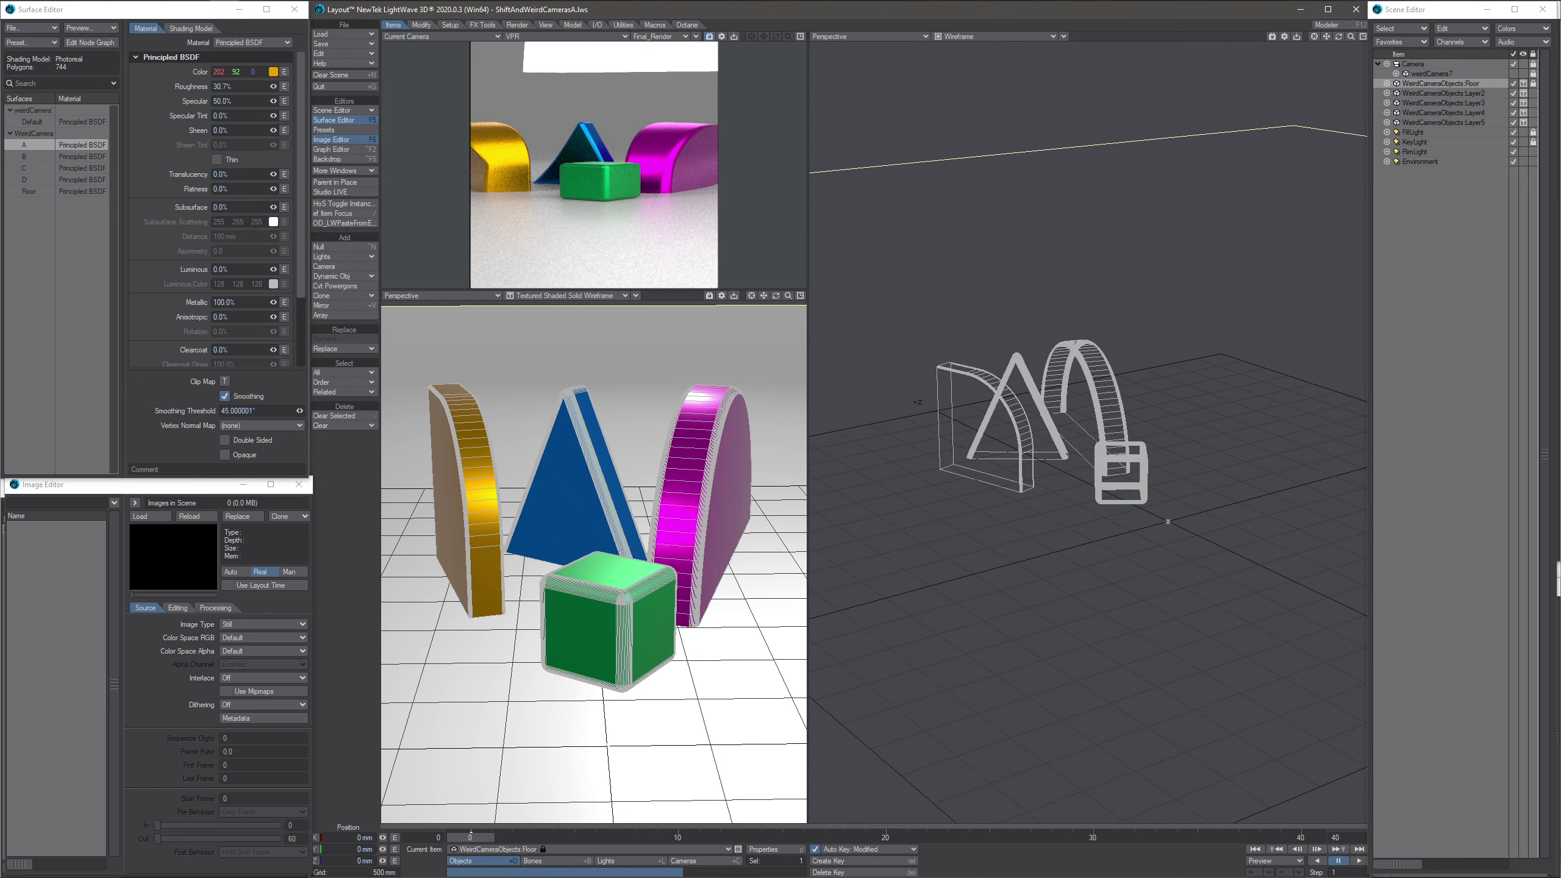
click(1427, 75)
alt+drag(1045, 427, 1071, 433)
scroll(1070, 433, up, 1)
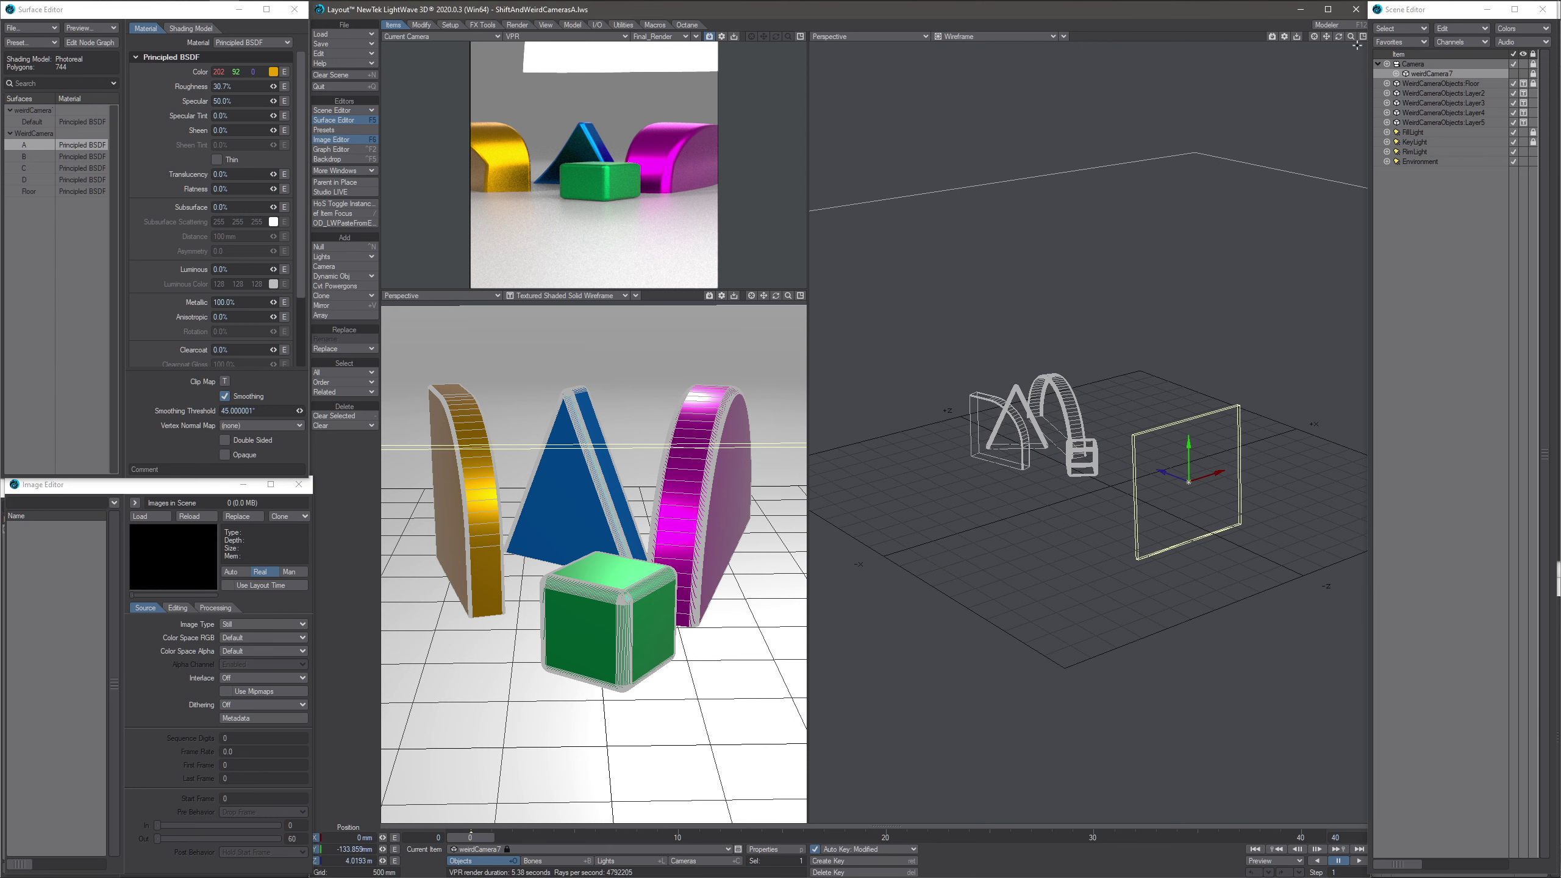
click(1340, 29)
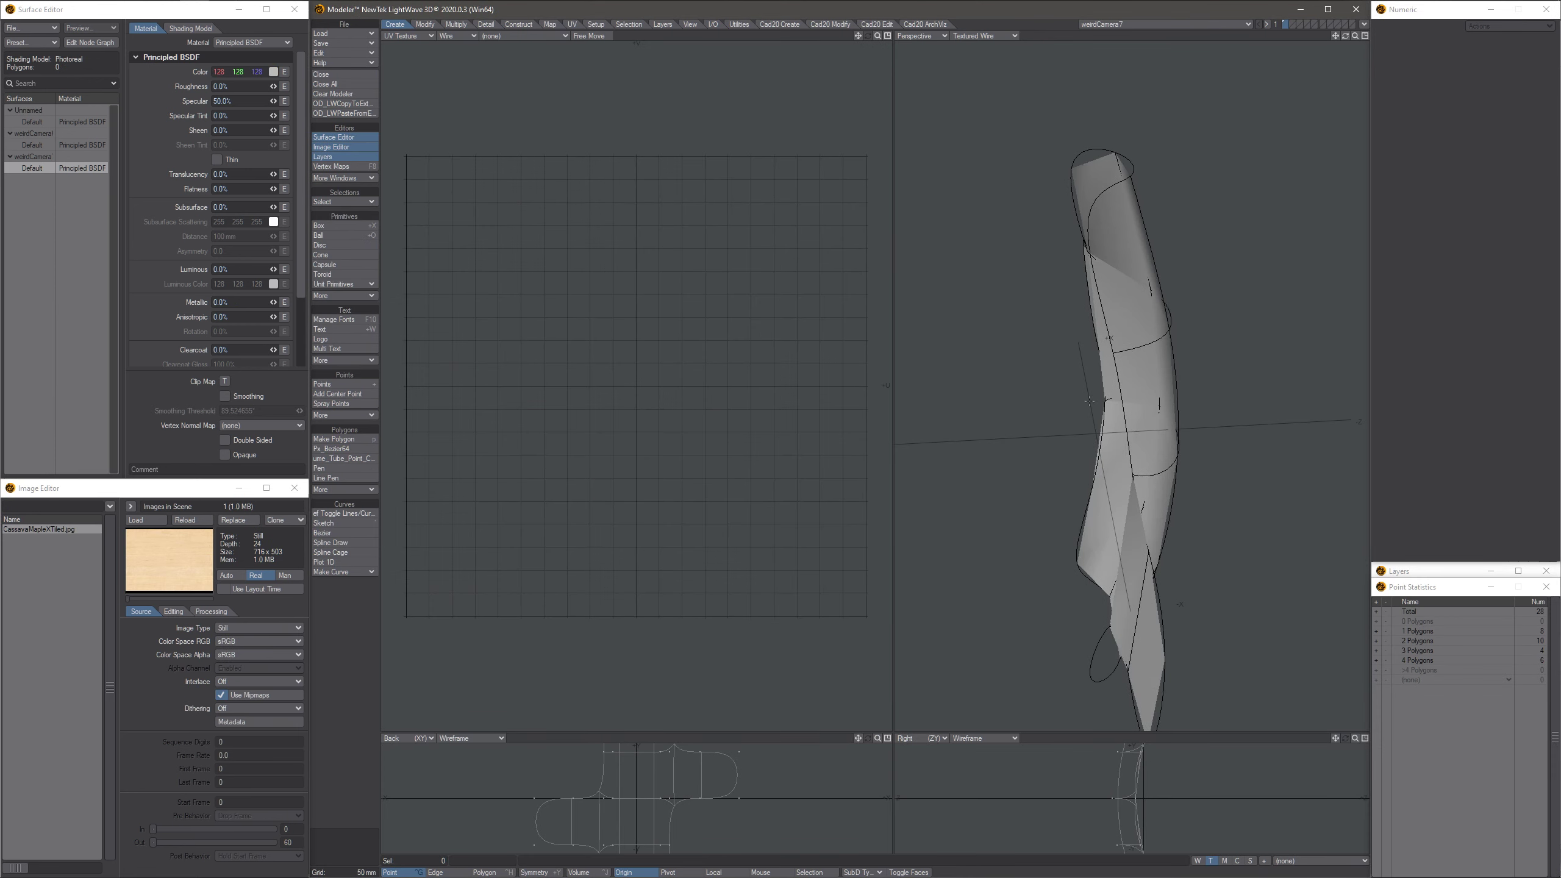
alt+drag(1057, 418, 1149, 418)
ctrl+alt+drag(1149, 418, 1169, 387)
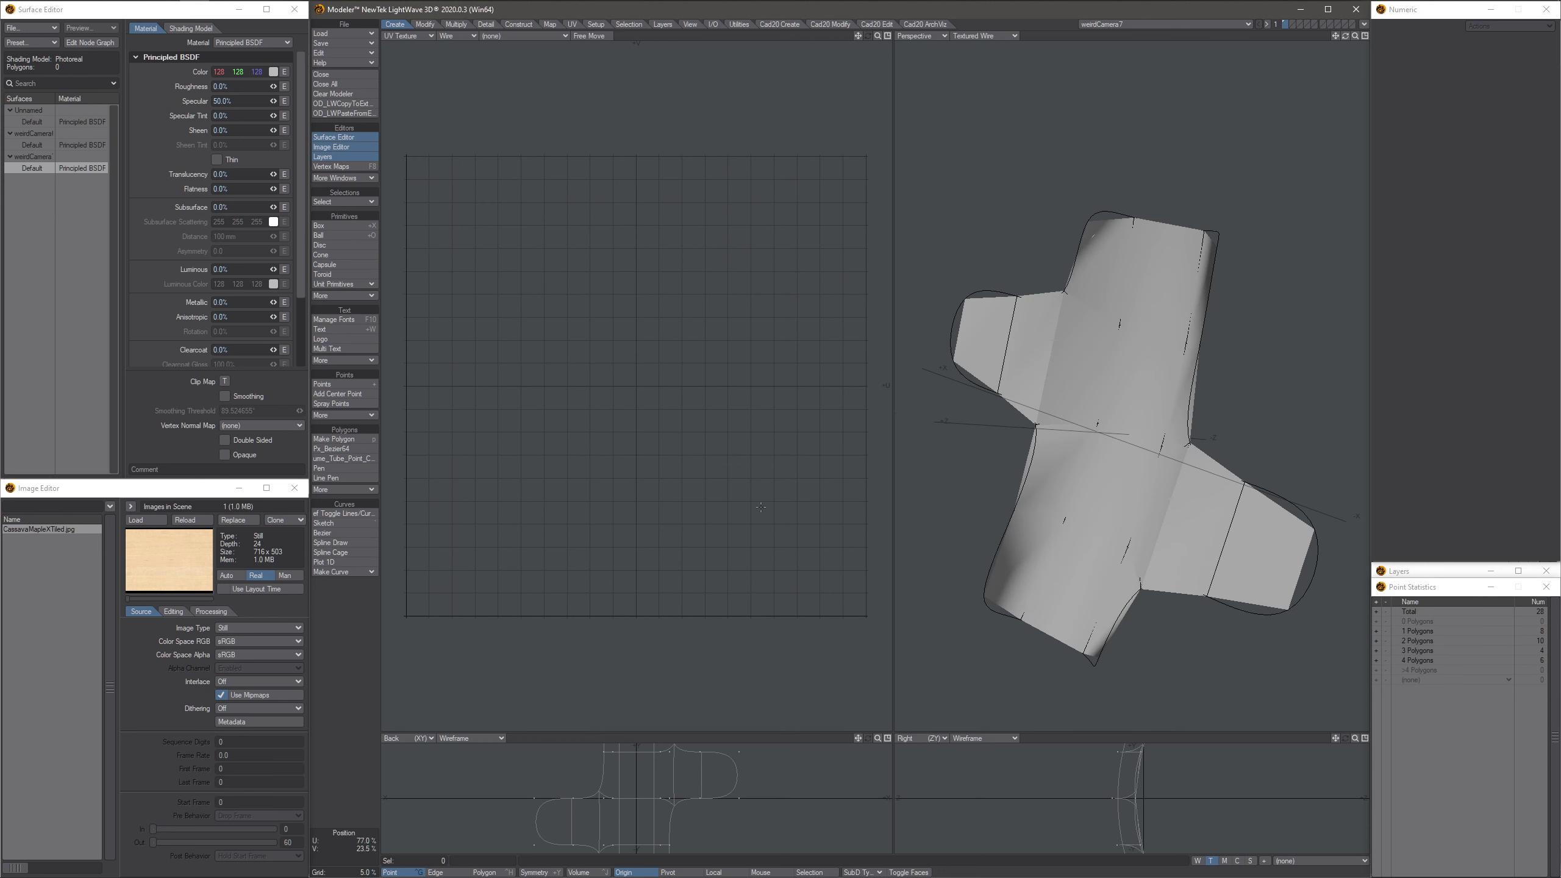
- Set Modeler's subpatch divisions to 6 in the General Options
key(o)
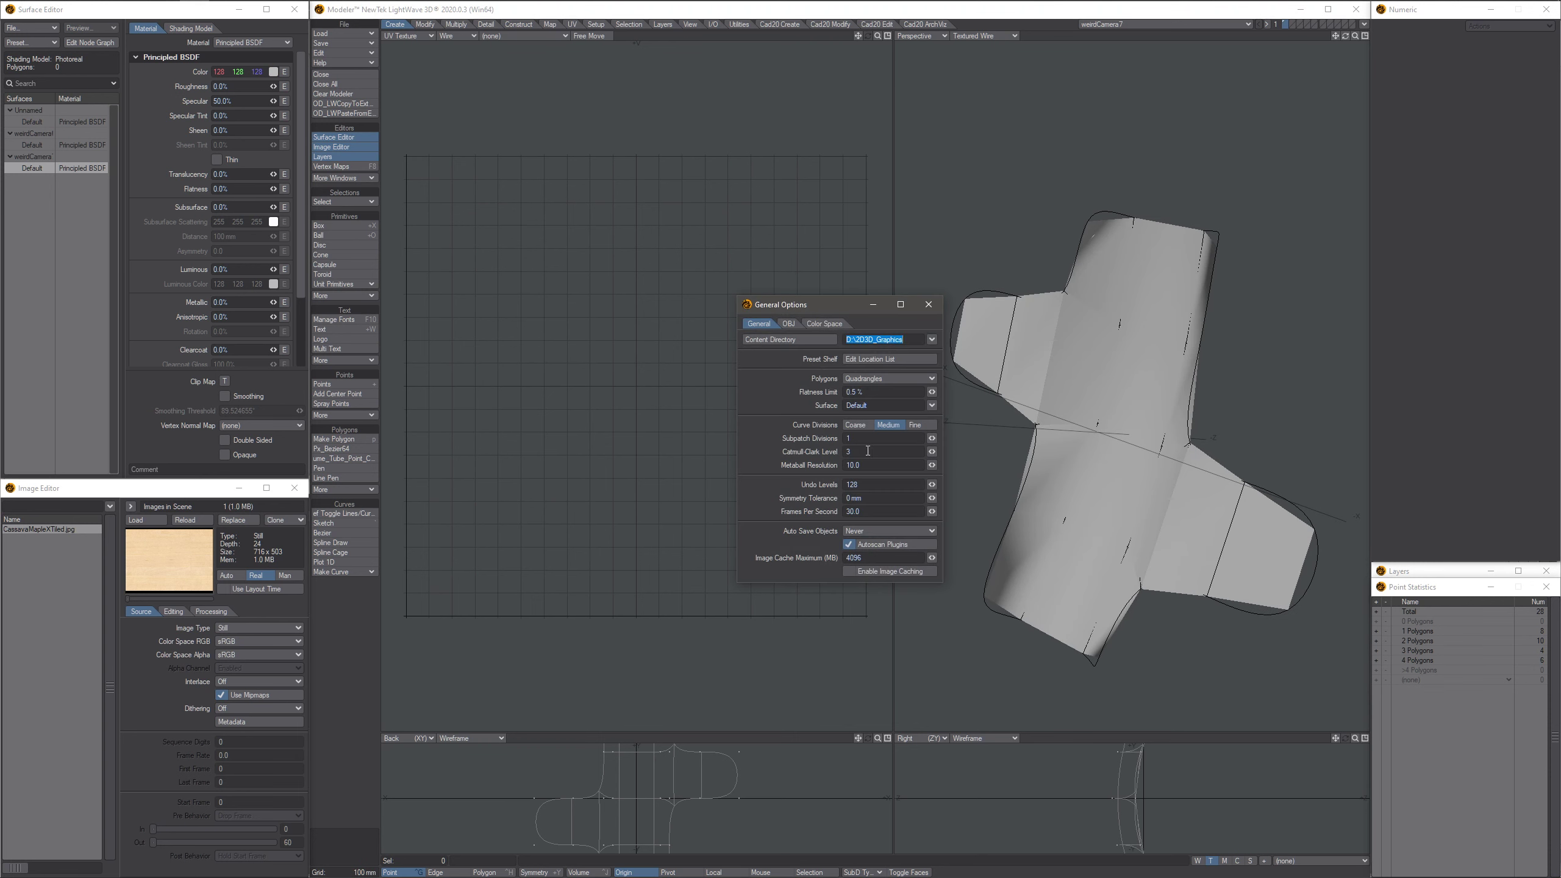
text(6)
key(Return)
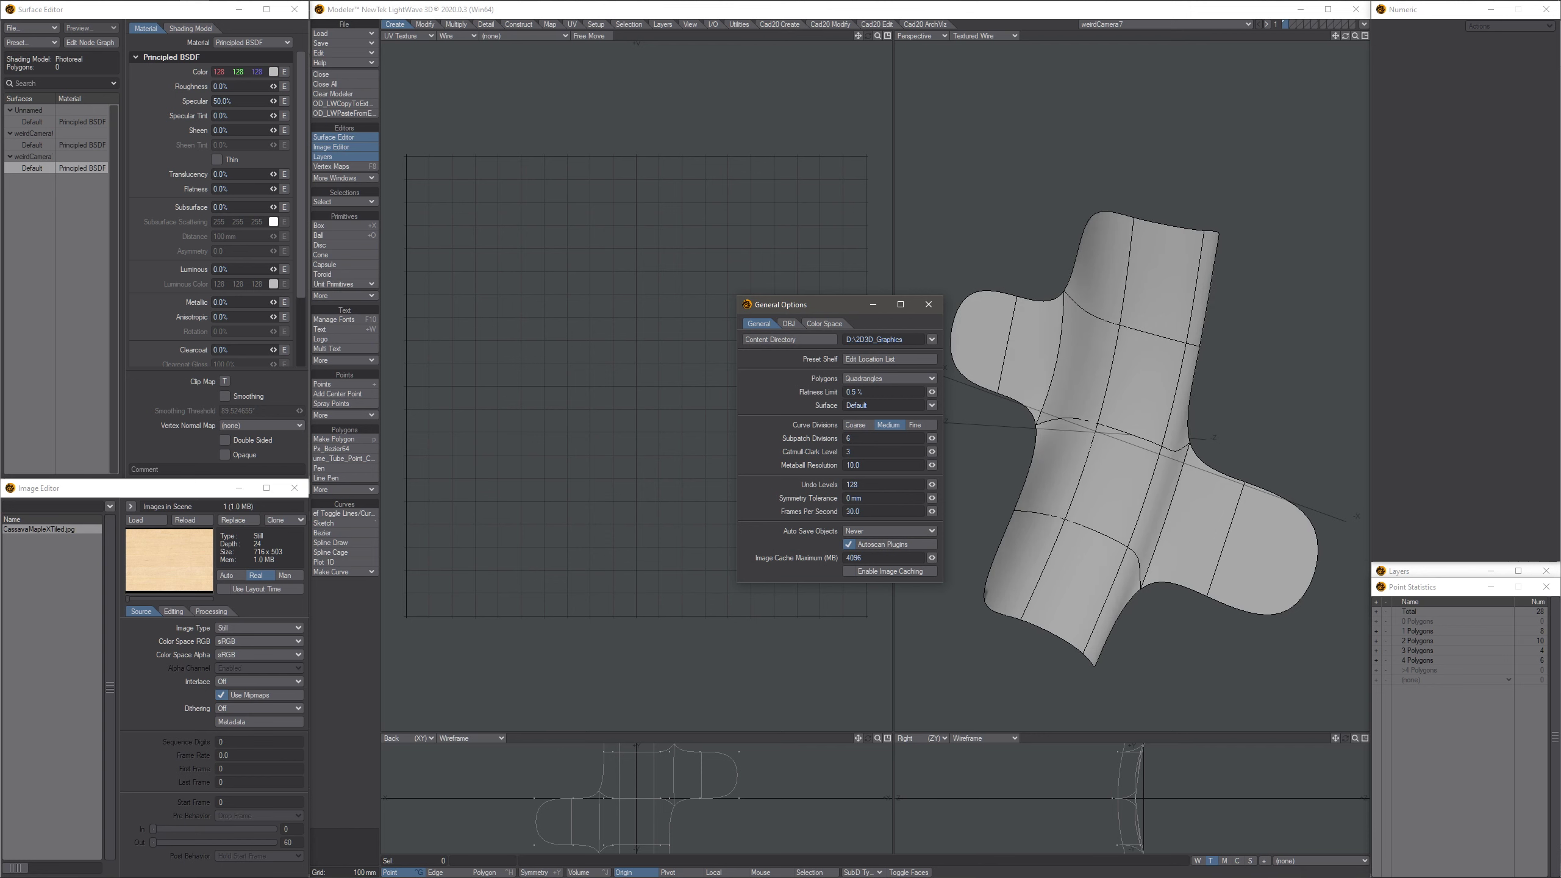
click(929, 307)
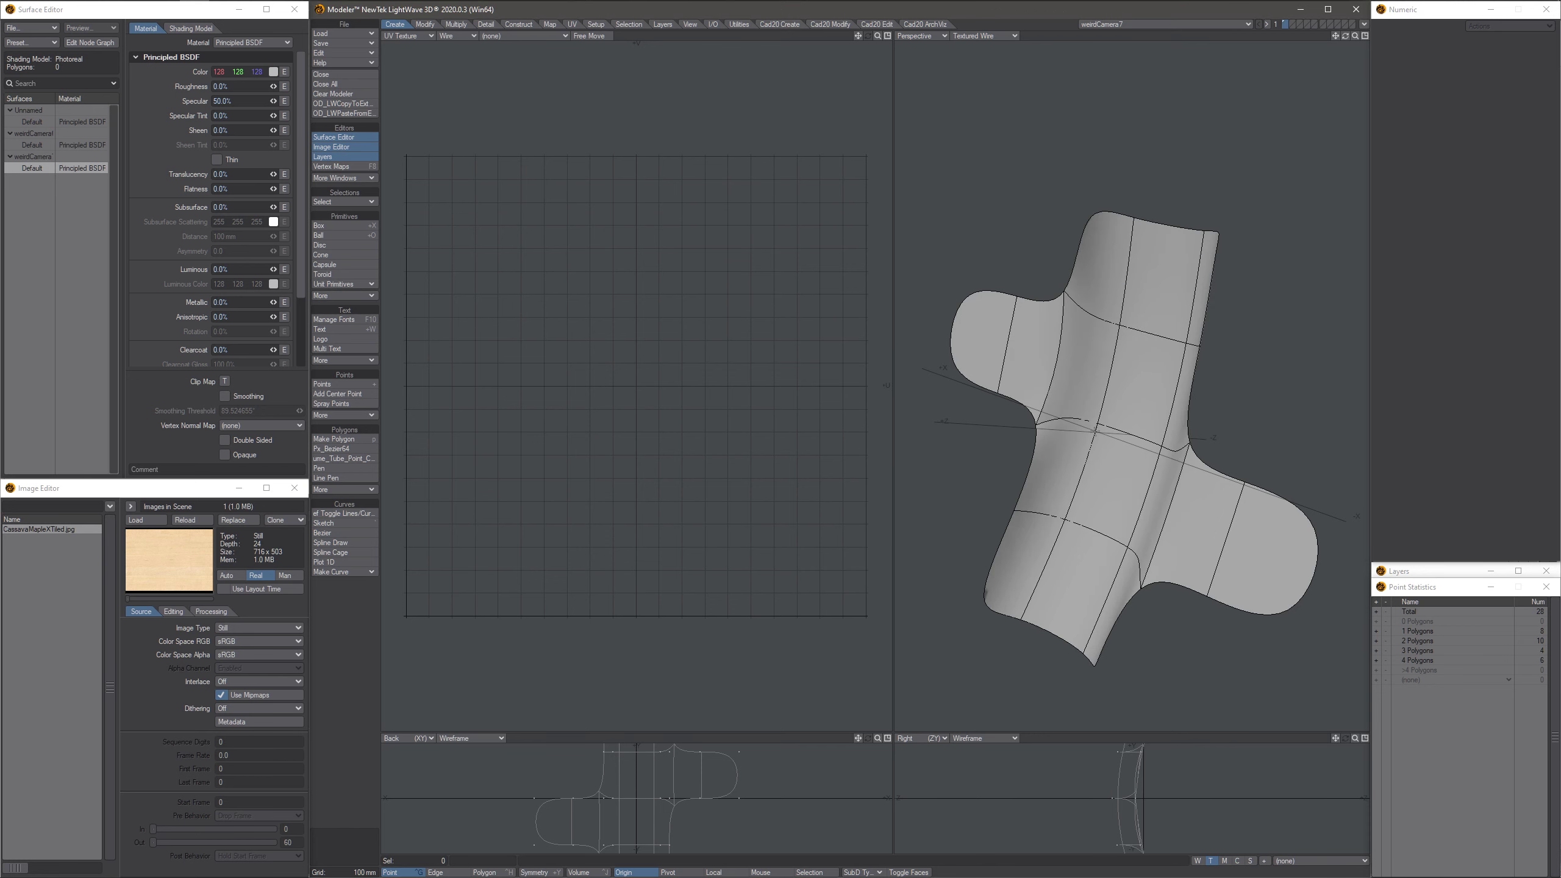
- Display the mesh's UV_A map, switch to UV_B, and compare the layouts with the curved mesh seen edge-on
alt+drag(1137, 393, 1067, 487)
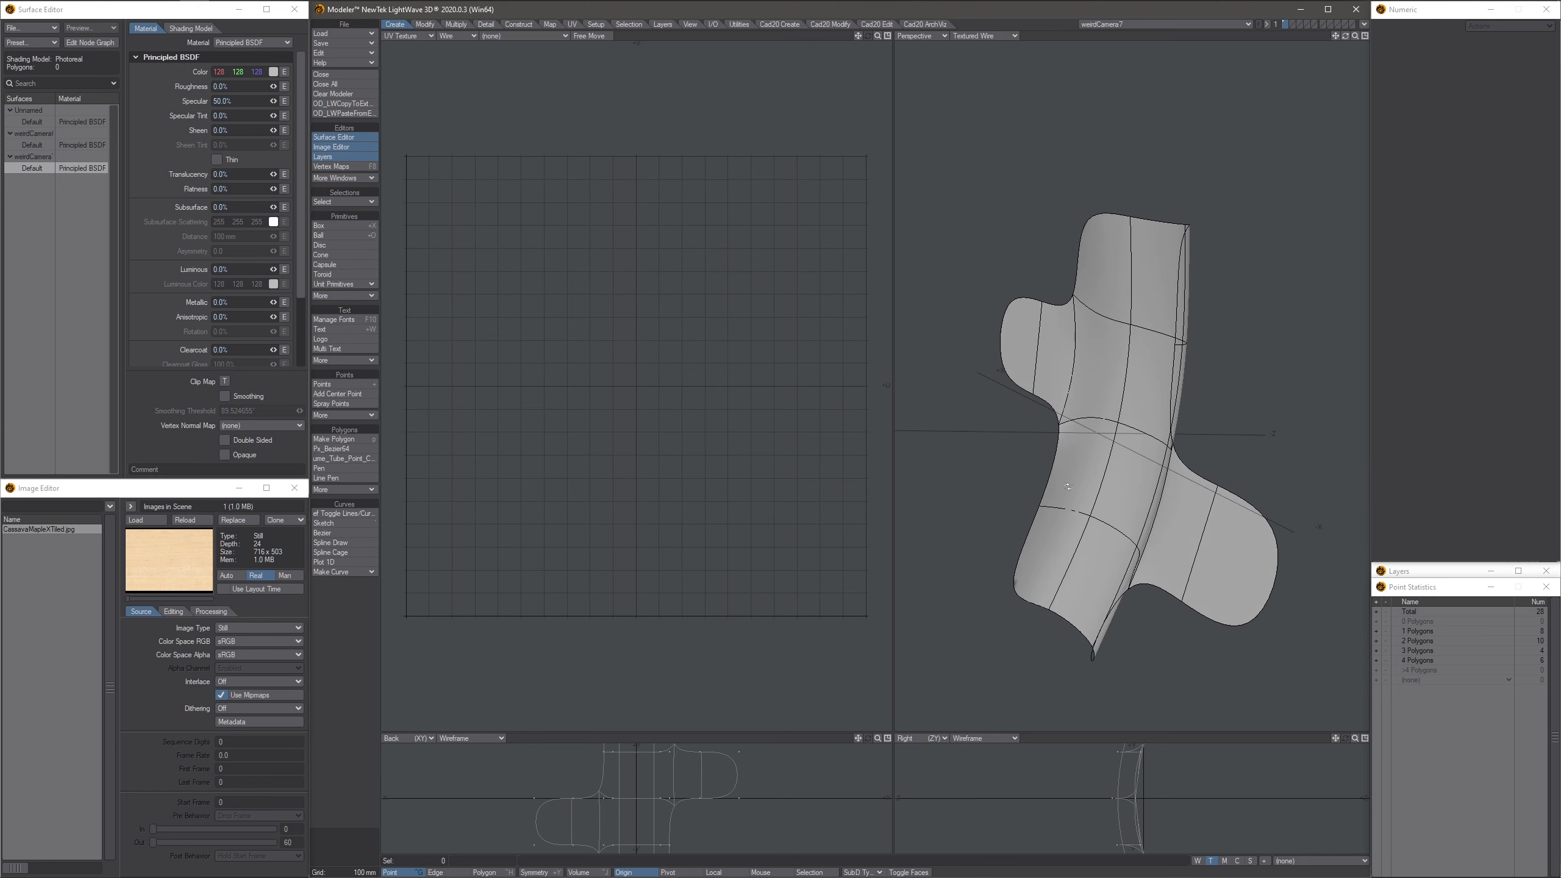
click(1291, 861)
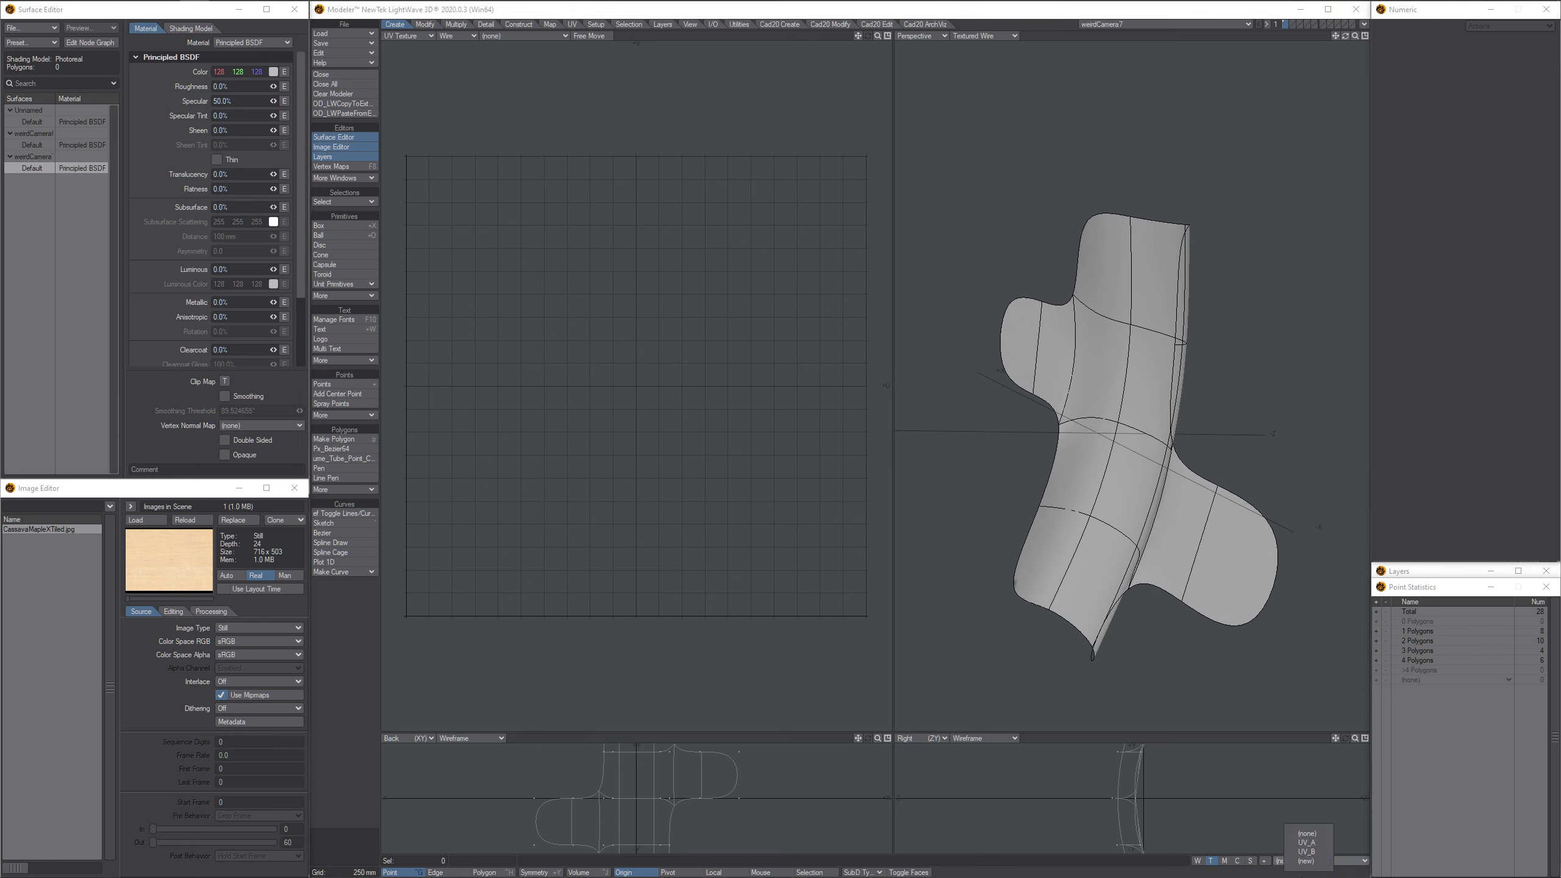
click(1307, 843)
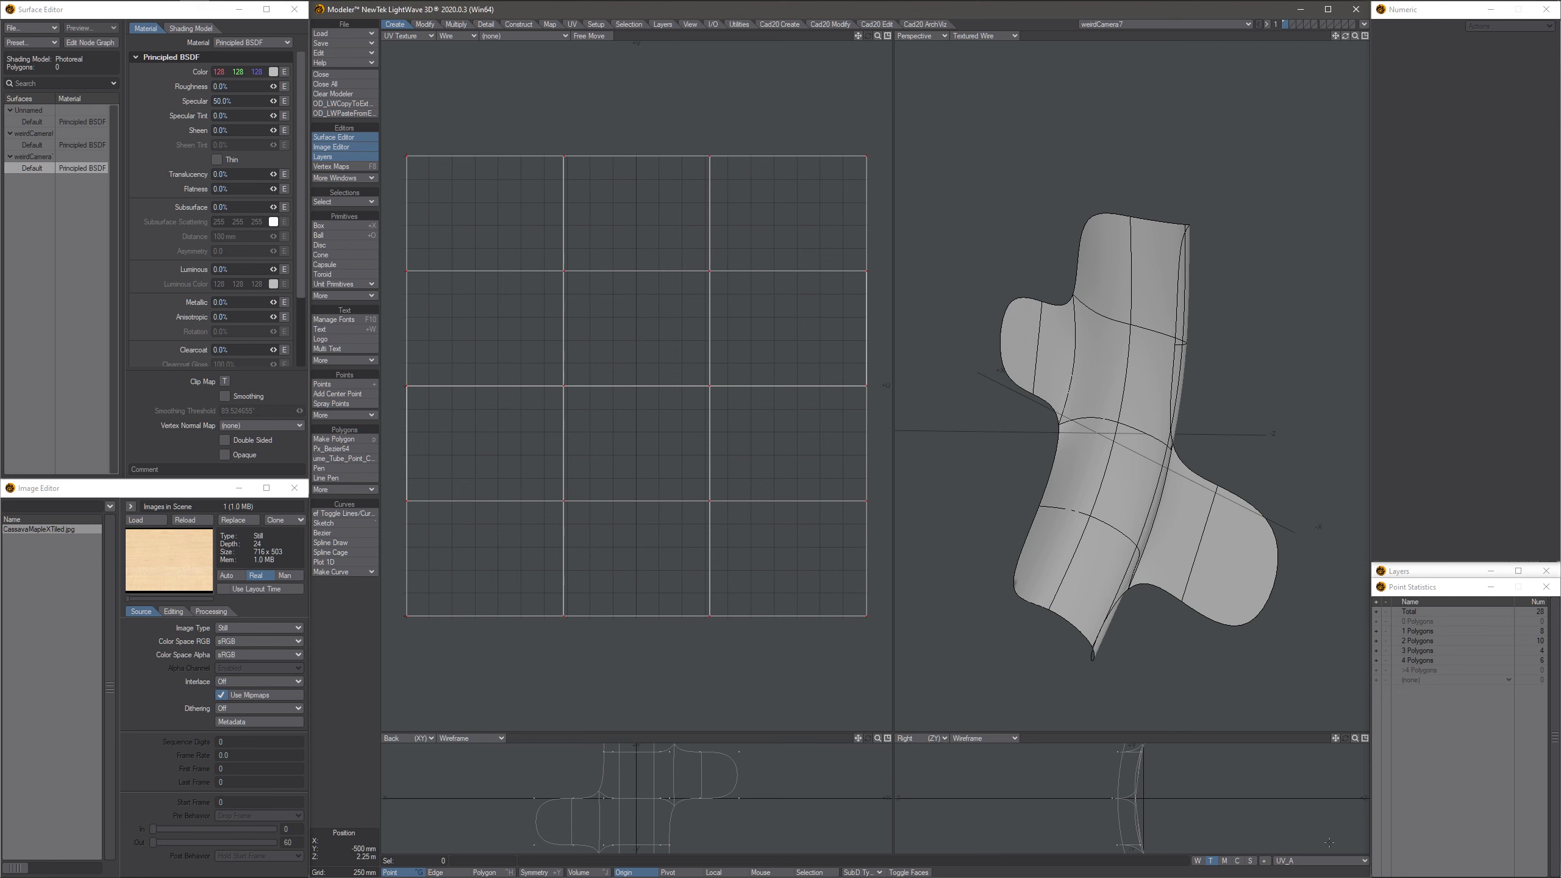
click(1301, 861)
click(1300, 852)
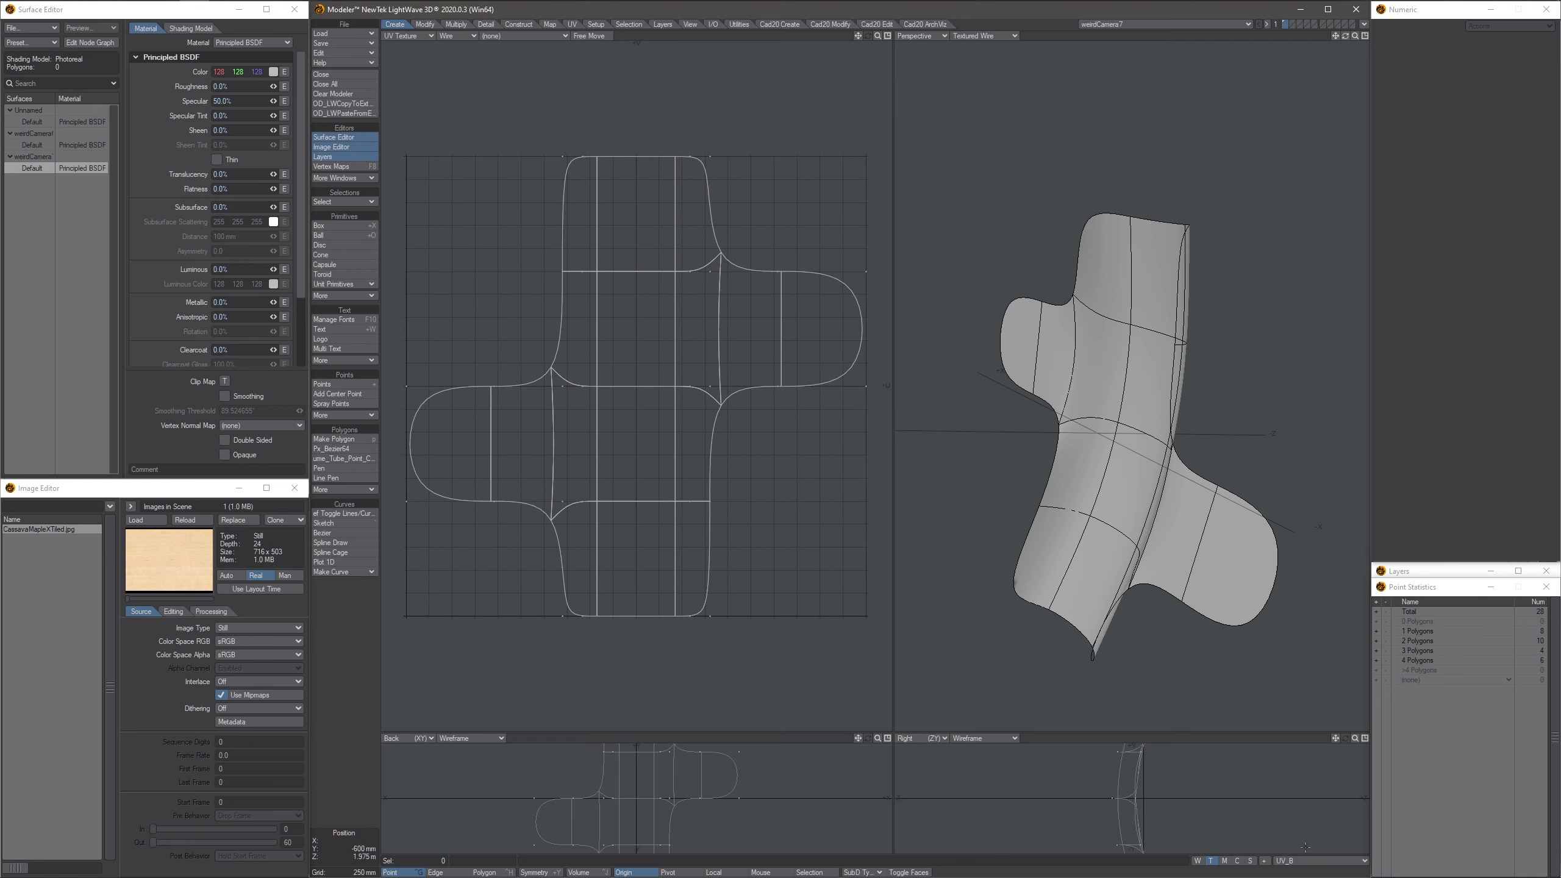
mouse_move(1106, 418)
alt+mouse_down()
mouse_move(1003, 386)
mouse_move(997, 340)
mouse_move(978, 427)
mouse_move(1115, 479)
alt+mouse_up()
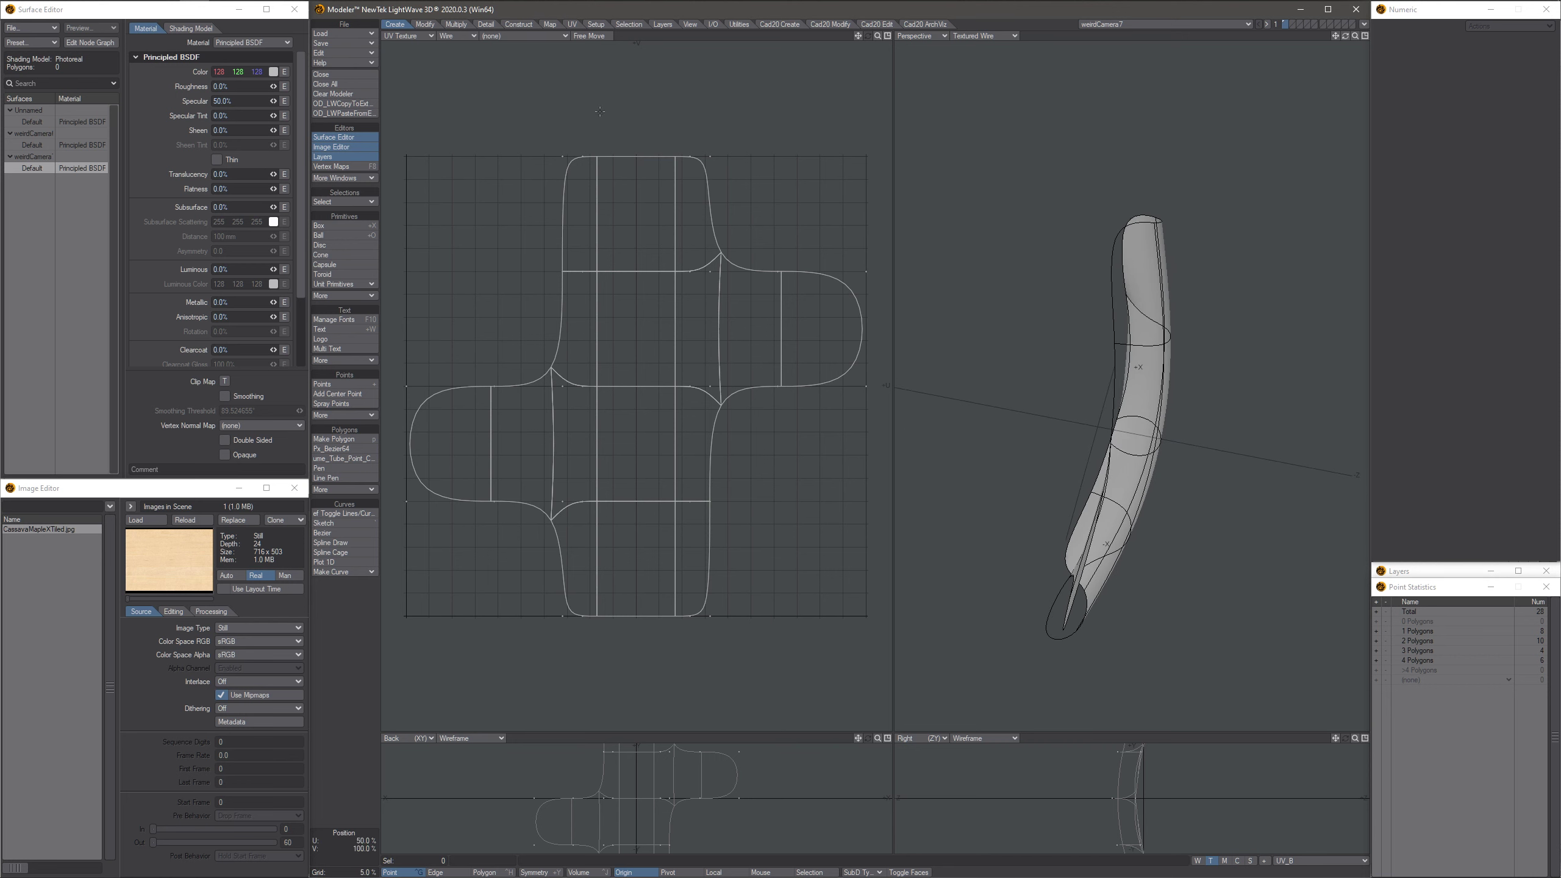
- Return to Layout and set weirdCamera7's visibility to Textured Shaded Solid Wireframe
mouse_move(396, 5)
click(225, 5)
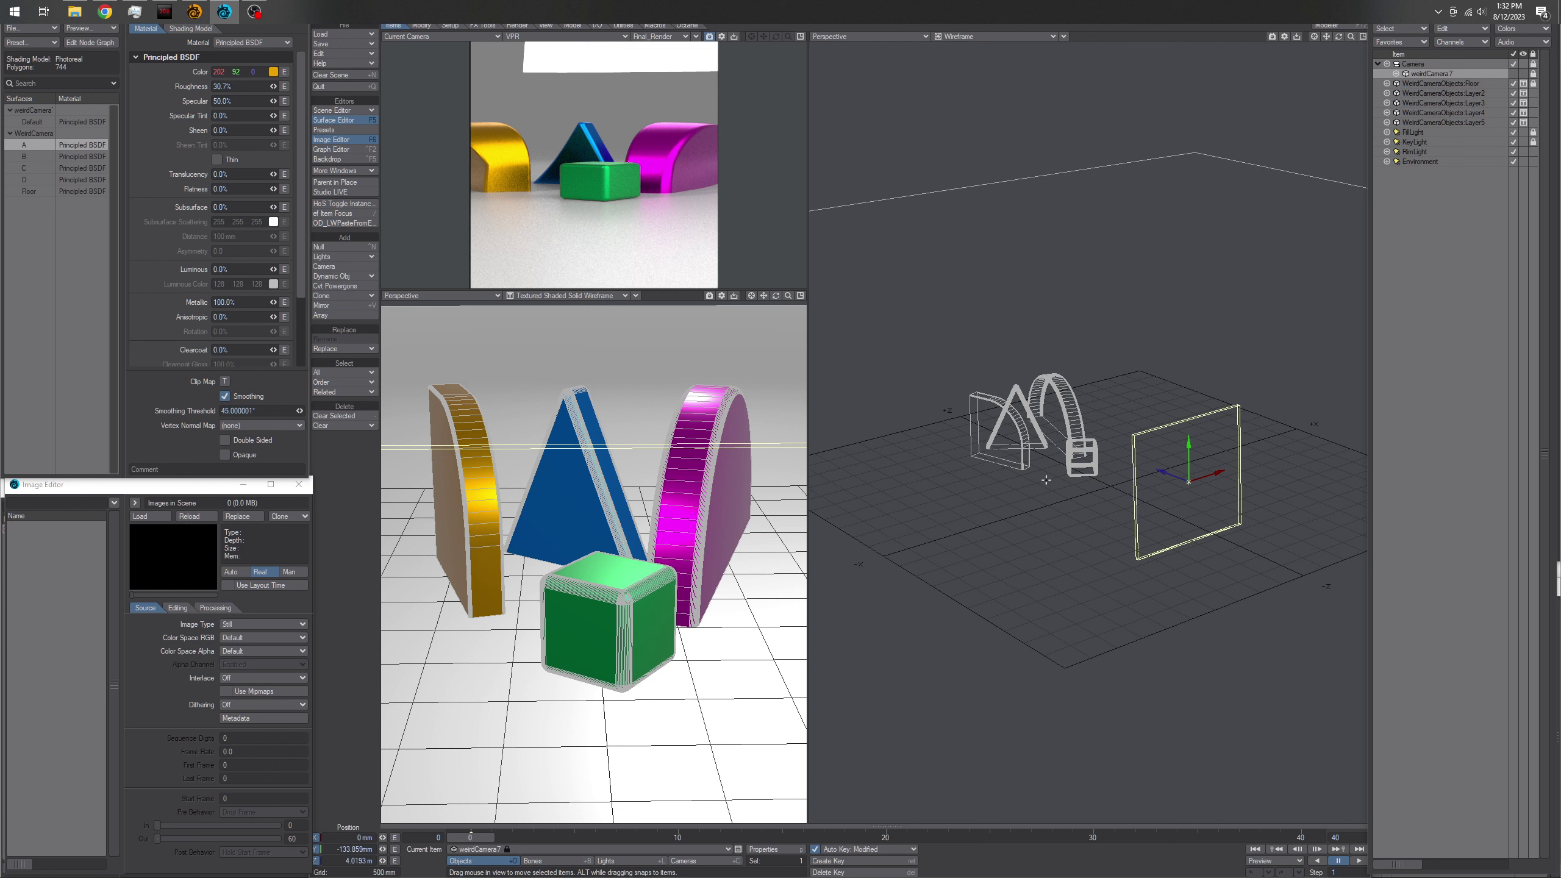
scroll(1107, 529, up, 2)
scroll(1107, 528, down, 2)
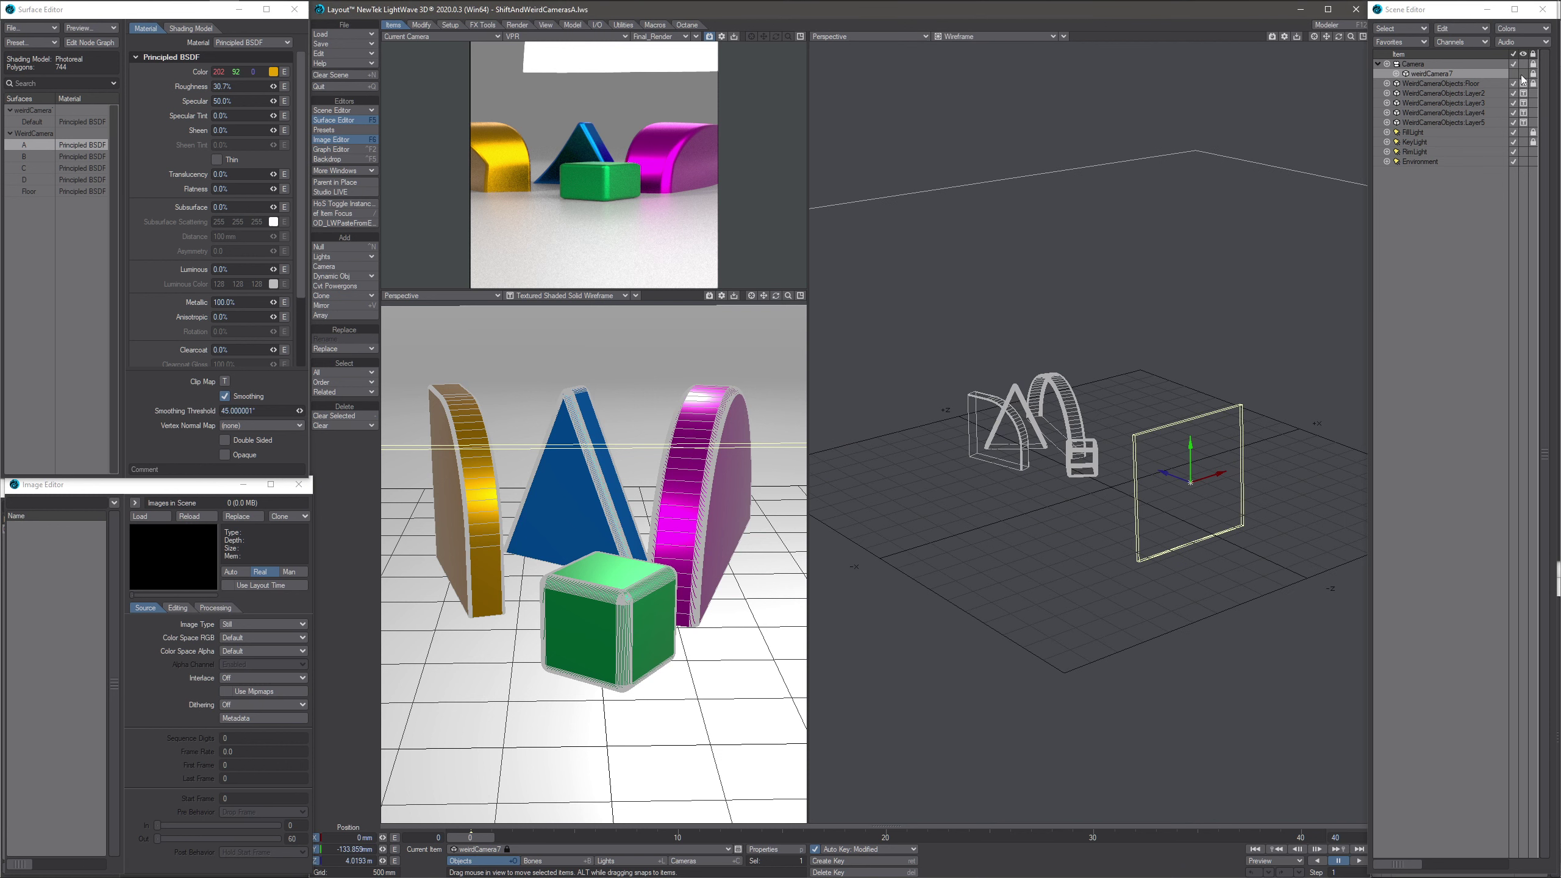
click(1522, 74)
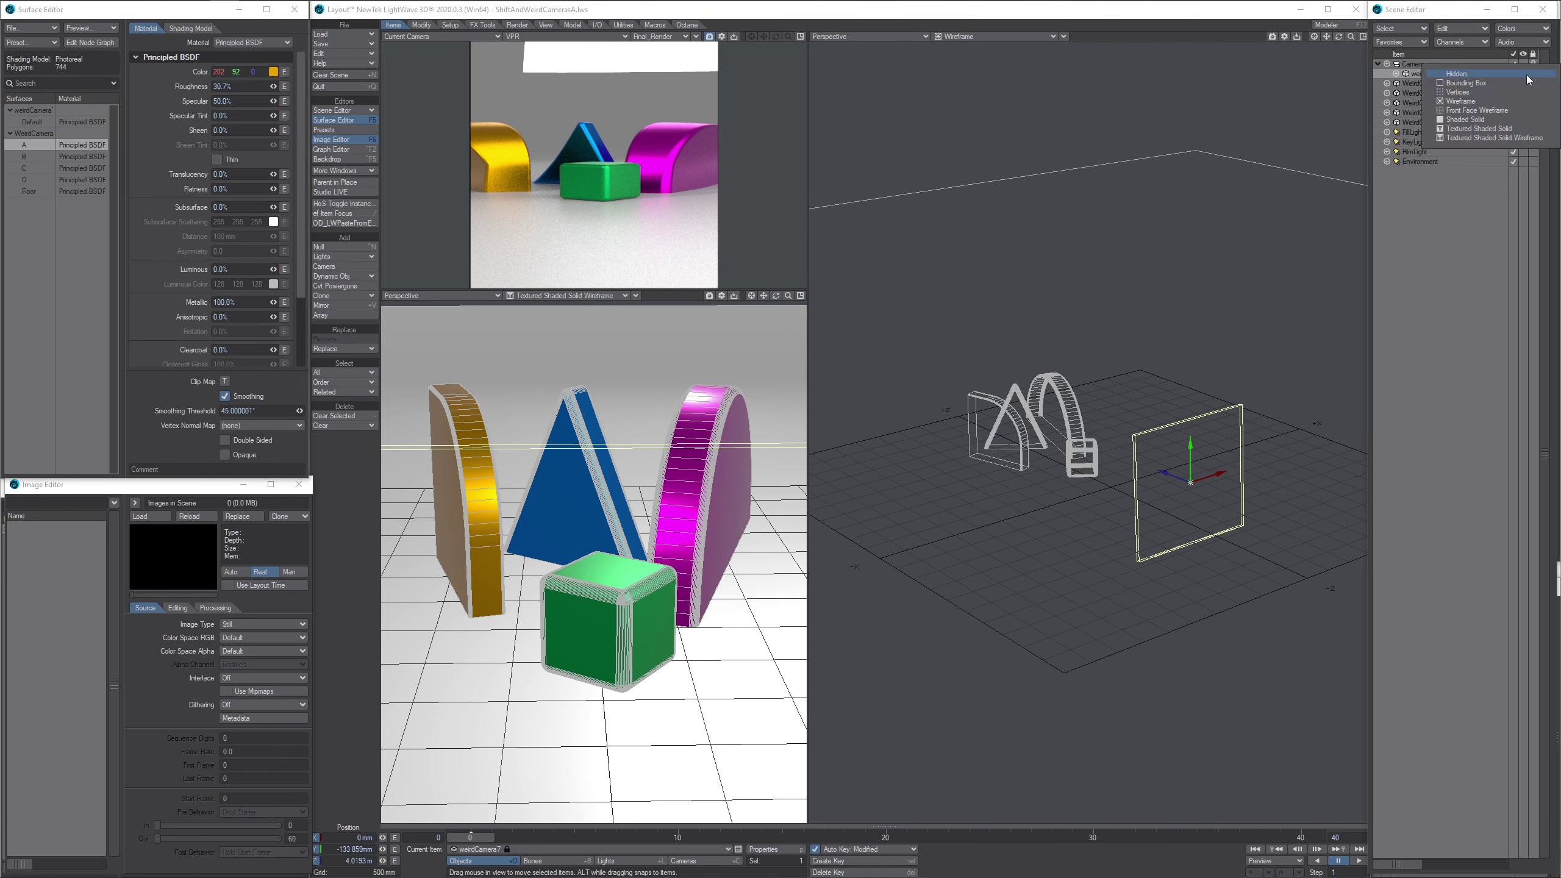
click(1488, 139)
ctrl+alt+drag(1110, 510, 1110, 541)
alt+shift+drag(1110, 541, 1003, 559)
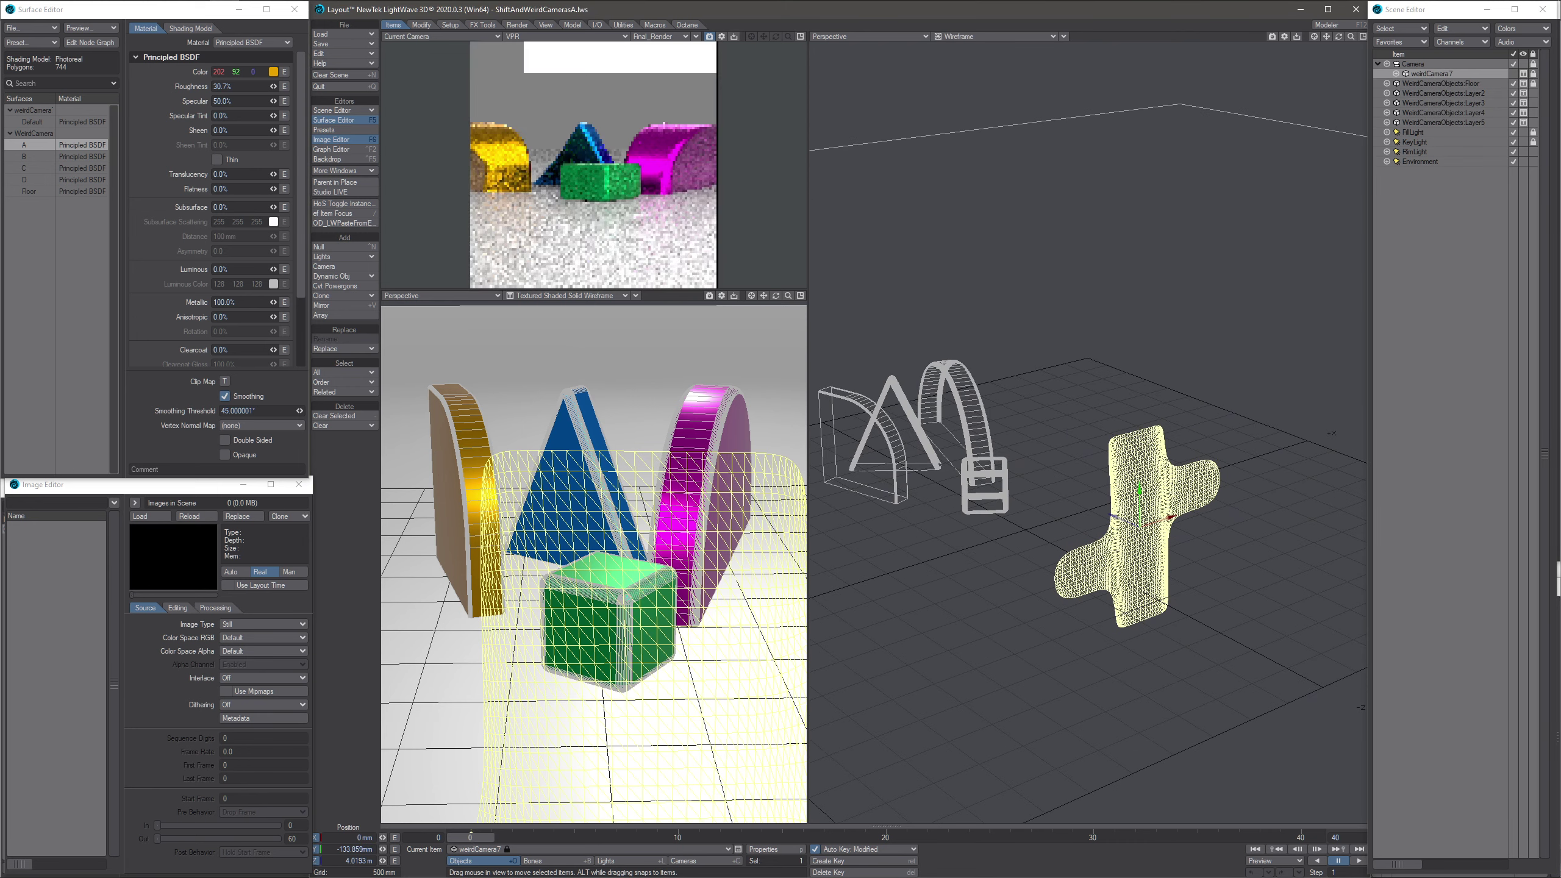
- Scrub to frame 14 and select the camera to show it with the deformed weirdCamera7 mesh
drag(470, 837, 761, 837)
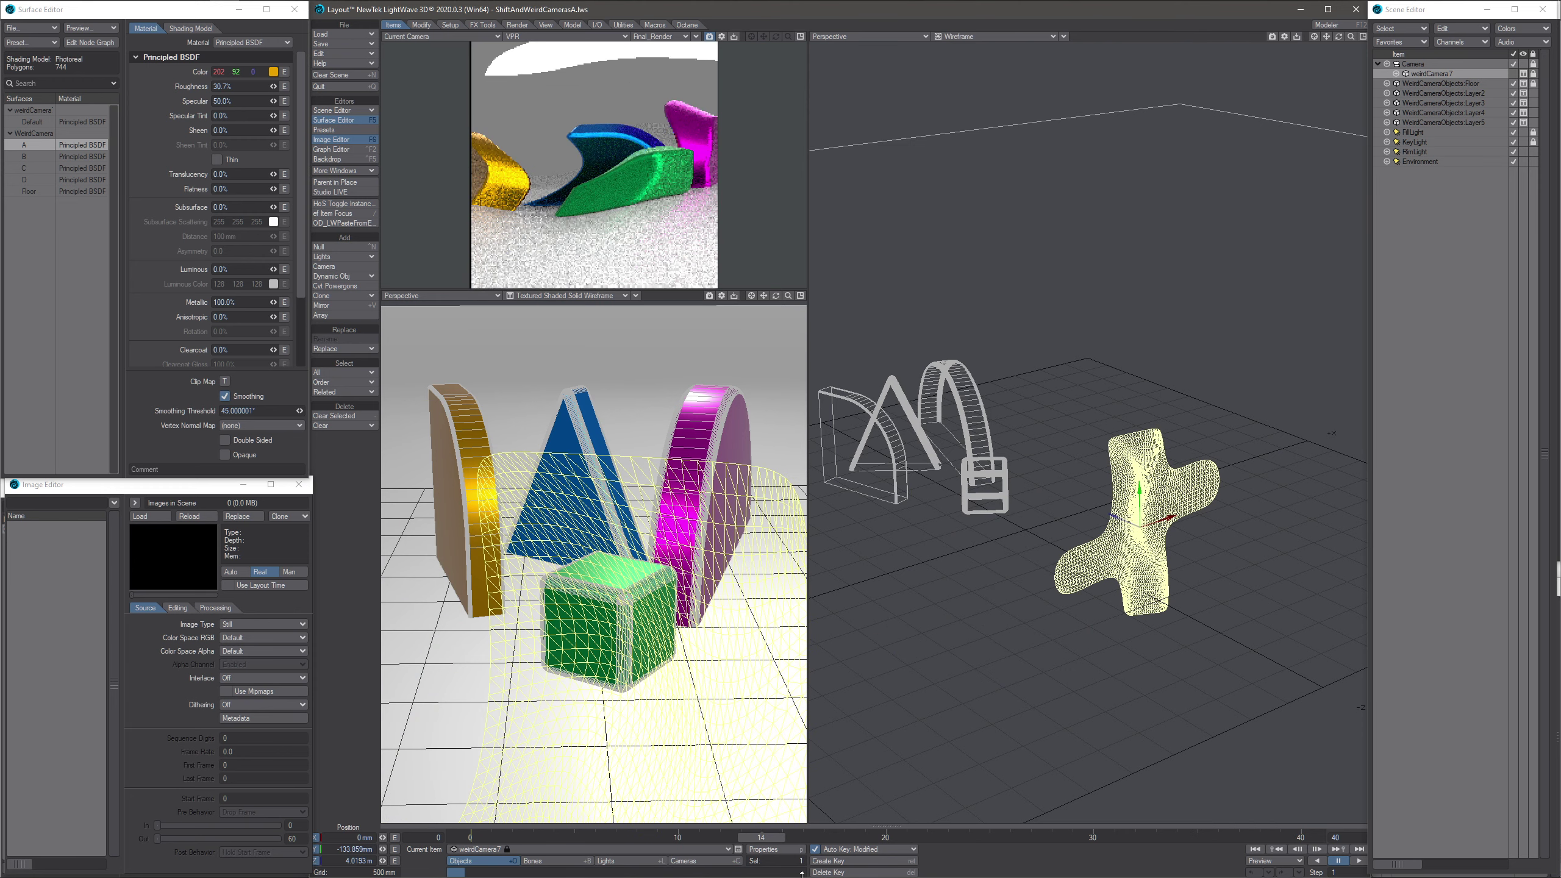
click(700, 862)
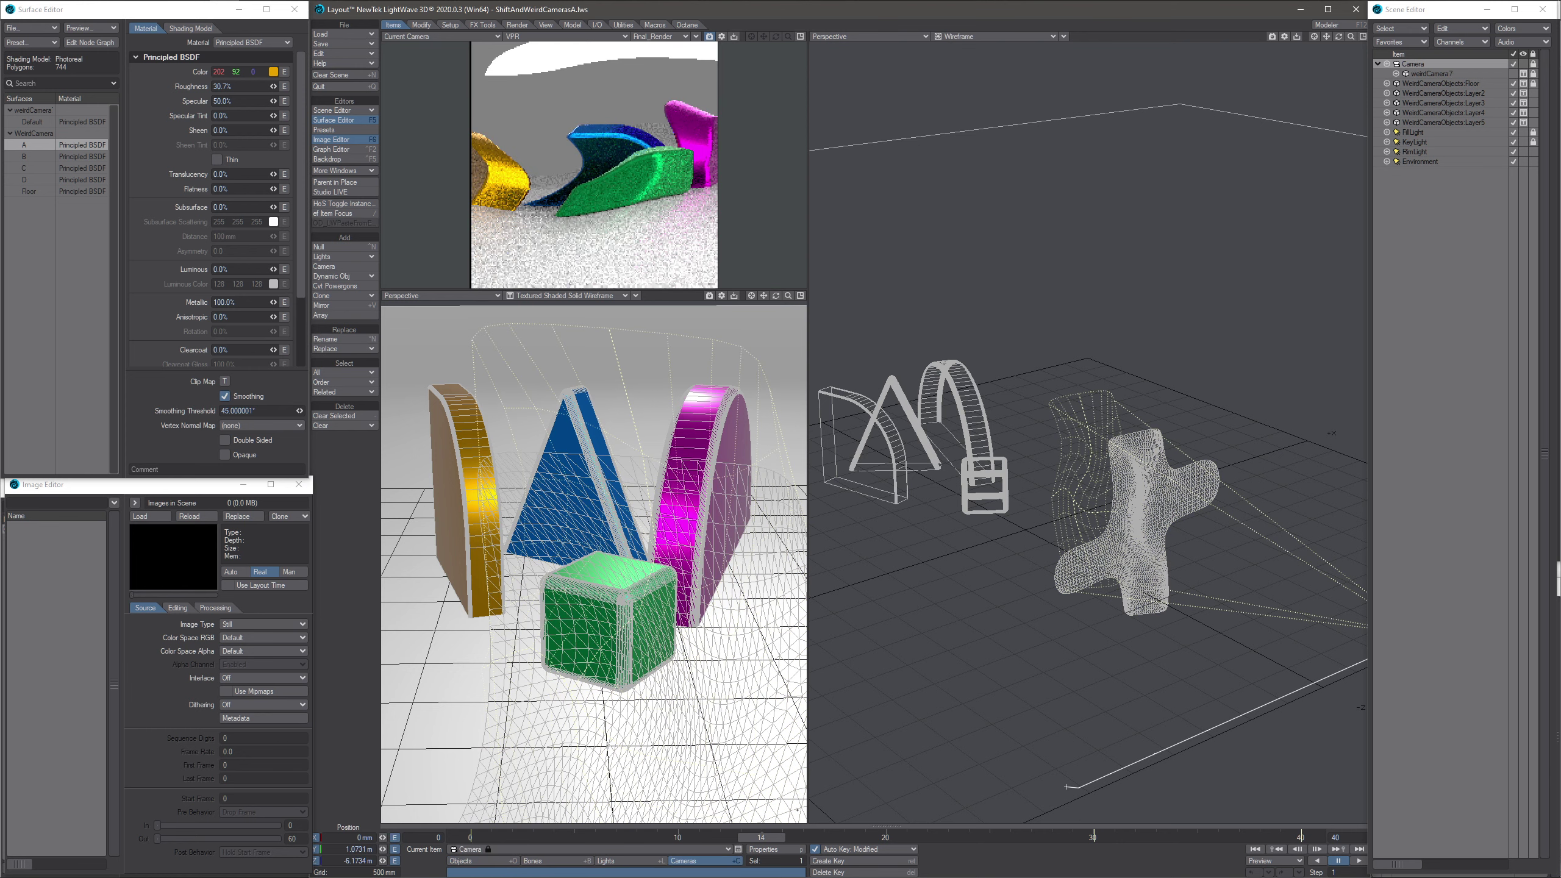
- Open the Advanced Camera settings from the camera's properties
scroll(1075, 654, down, 5)
alt+drag(1077, 452, 1119, 443)
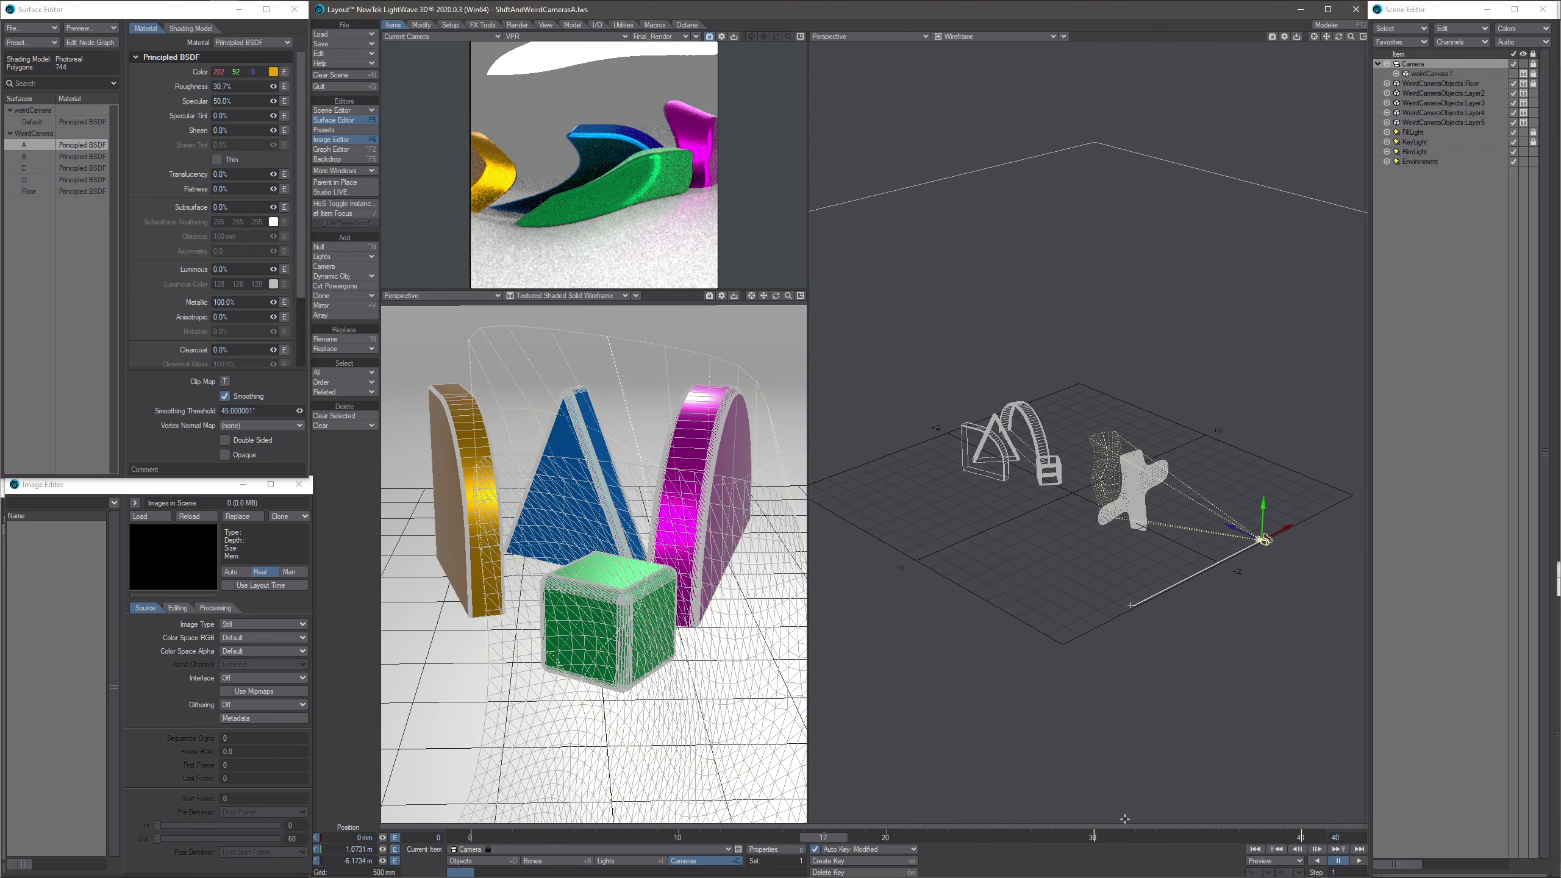
click(762, 849)
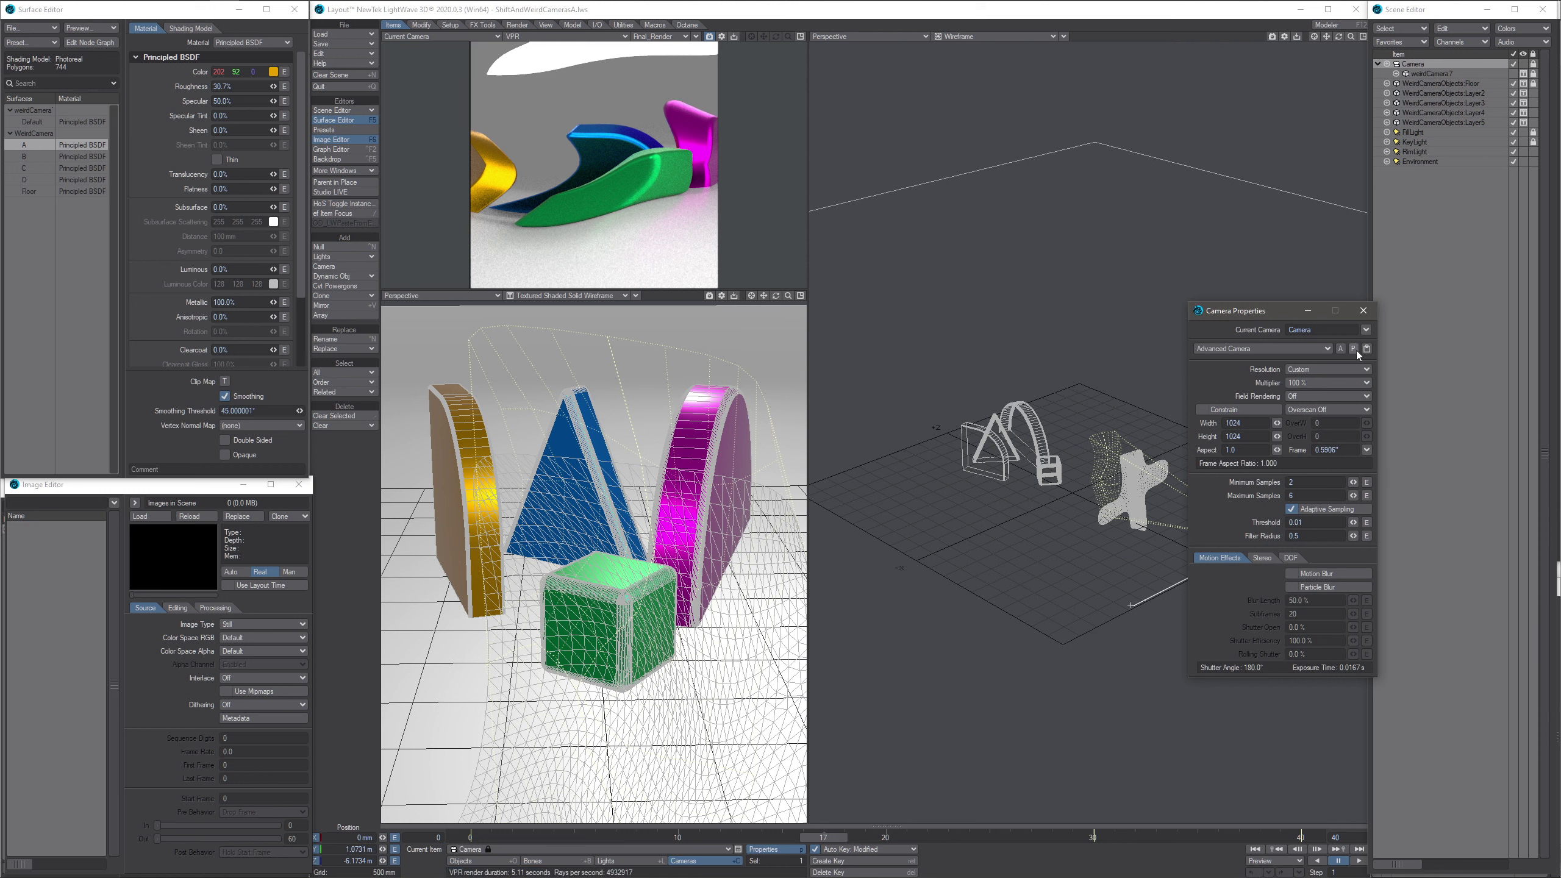
click(1353, 349)
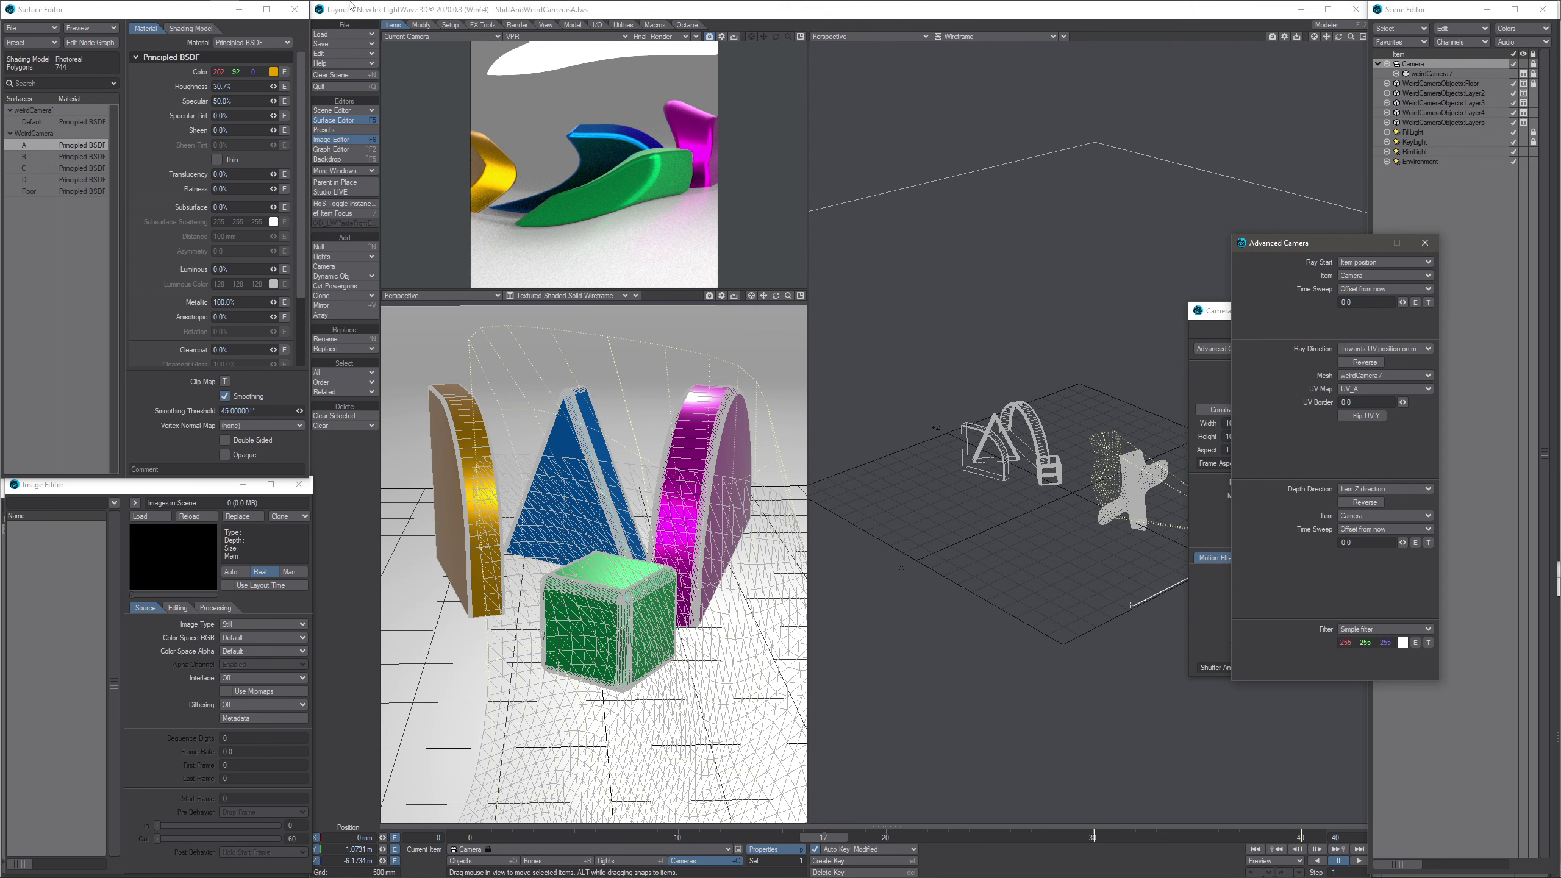
- Switch to Modeler to examine the mesh's UV_A layout, and return to Layout
mouse_move(272, 6)
click(195, 13)
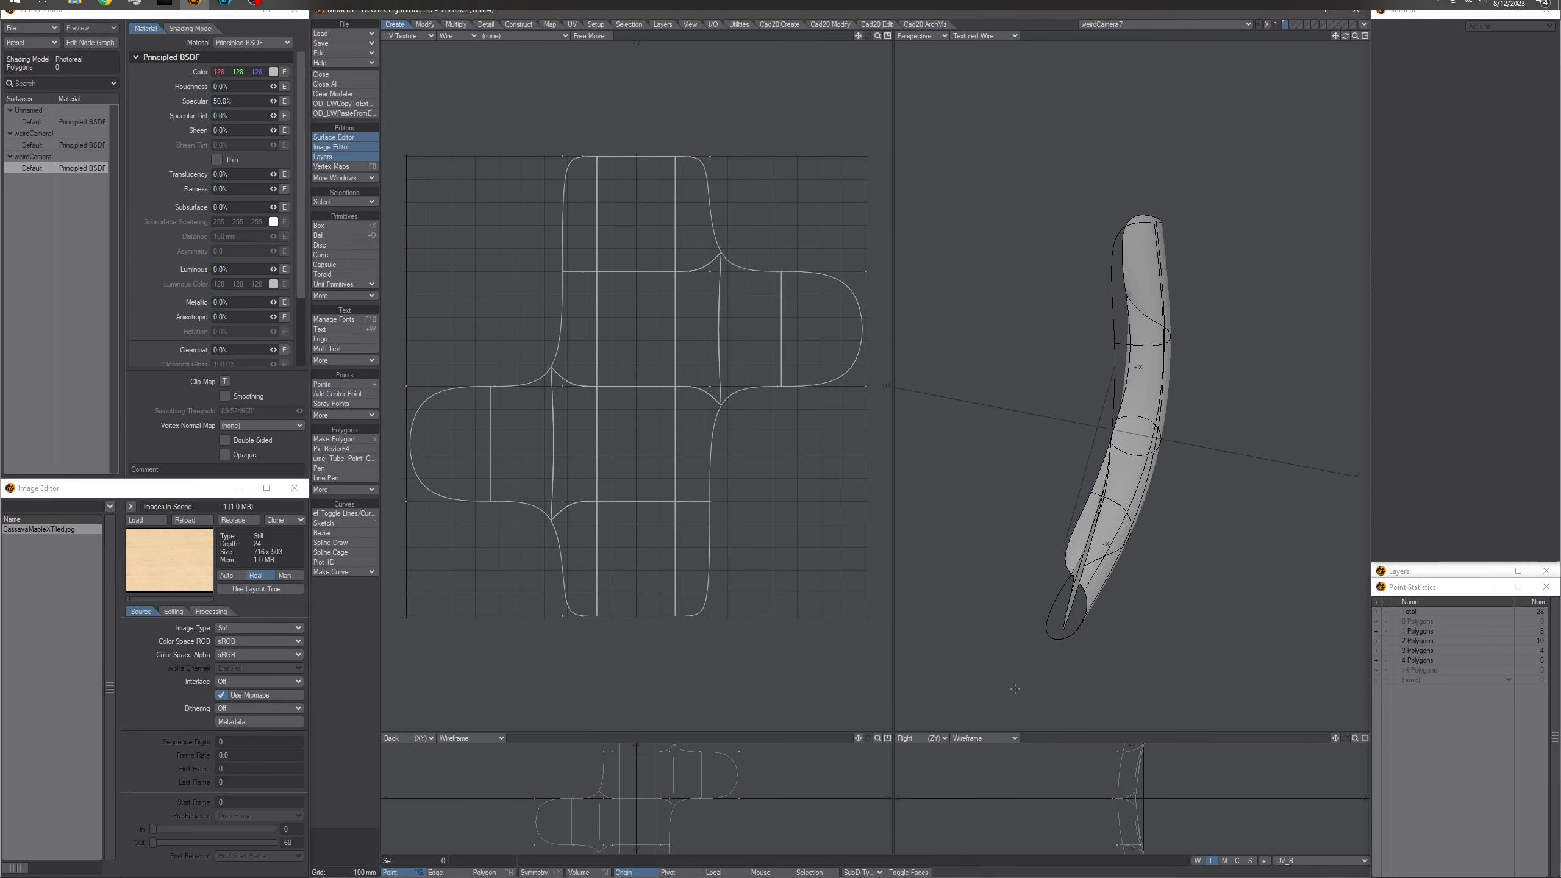
click(1291, 861)
click(1290, 851)
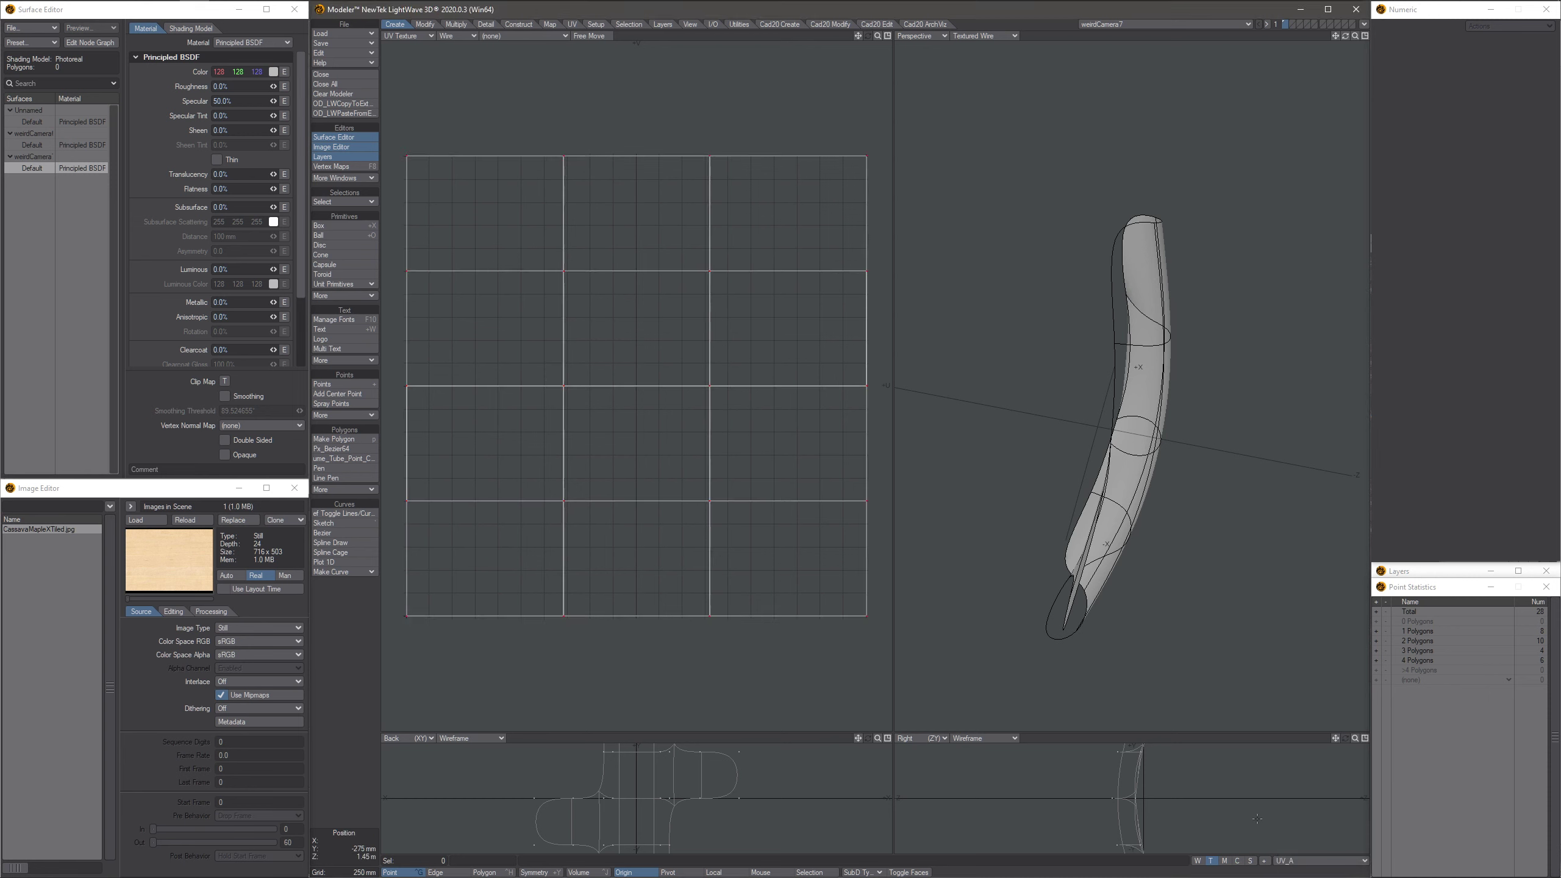
scroll(716, 454, down, 5)
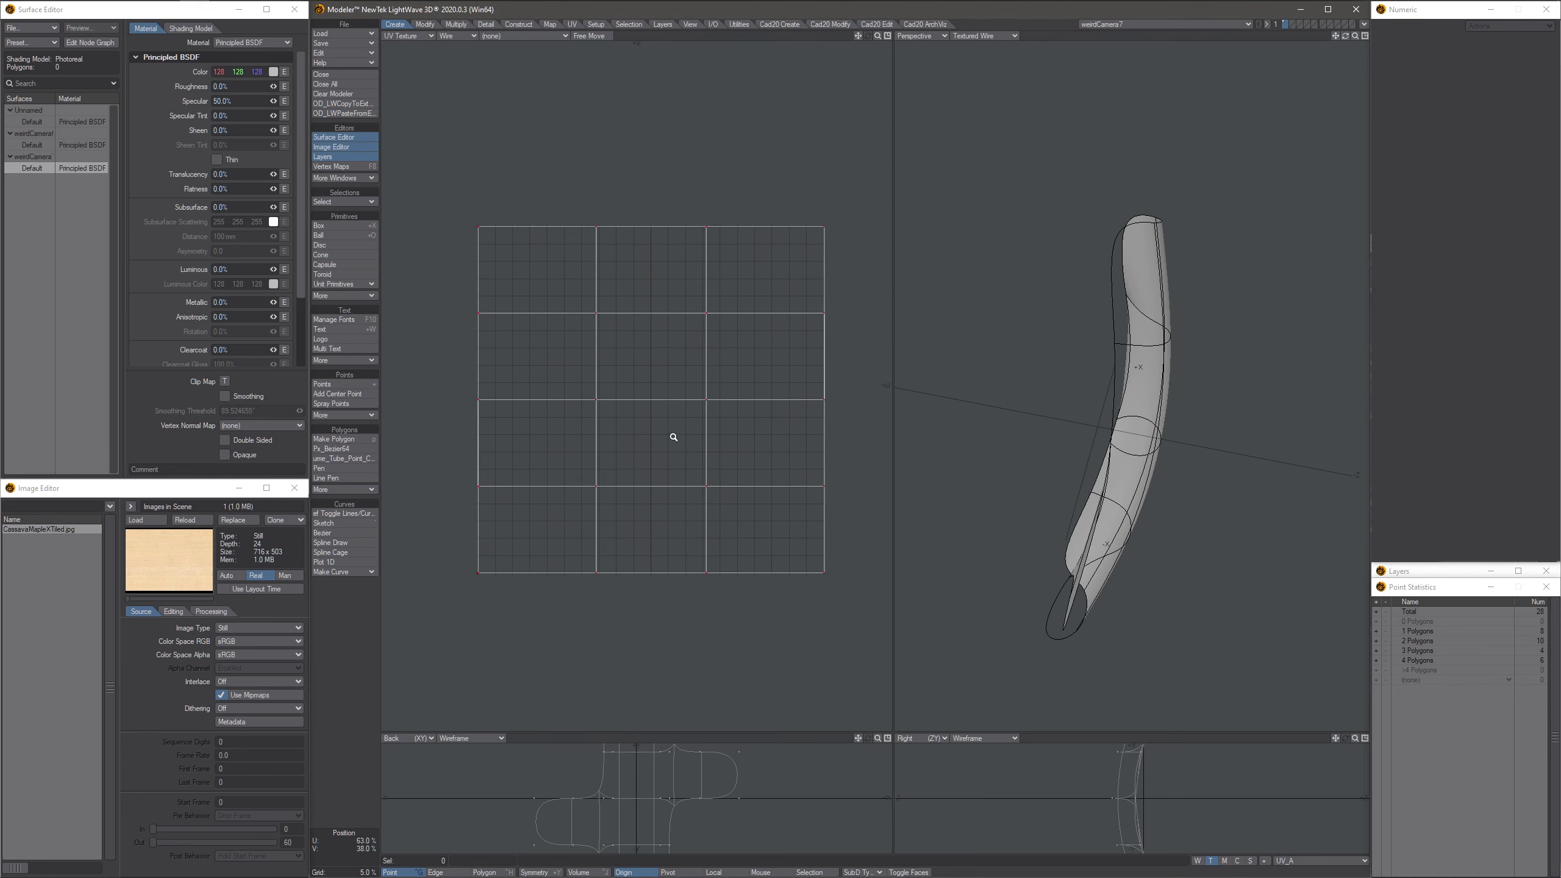
mouse_move(428, 5)
click(244, 12)
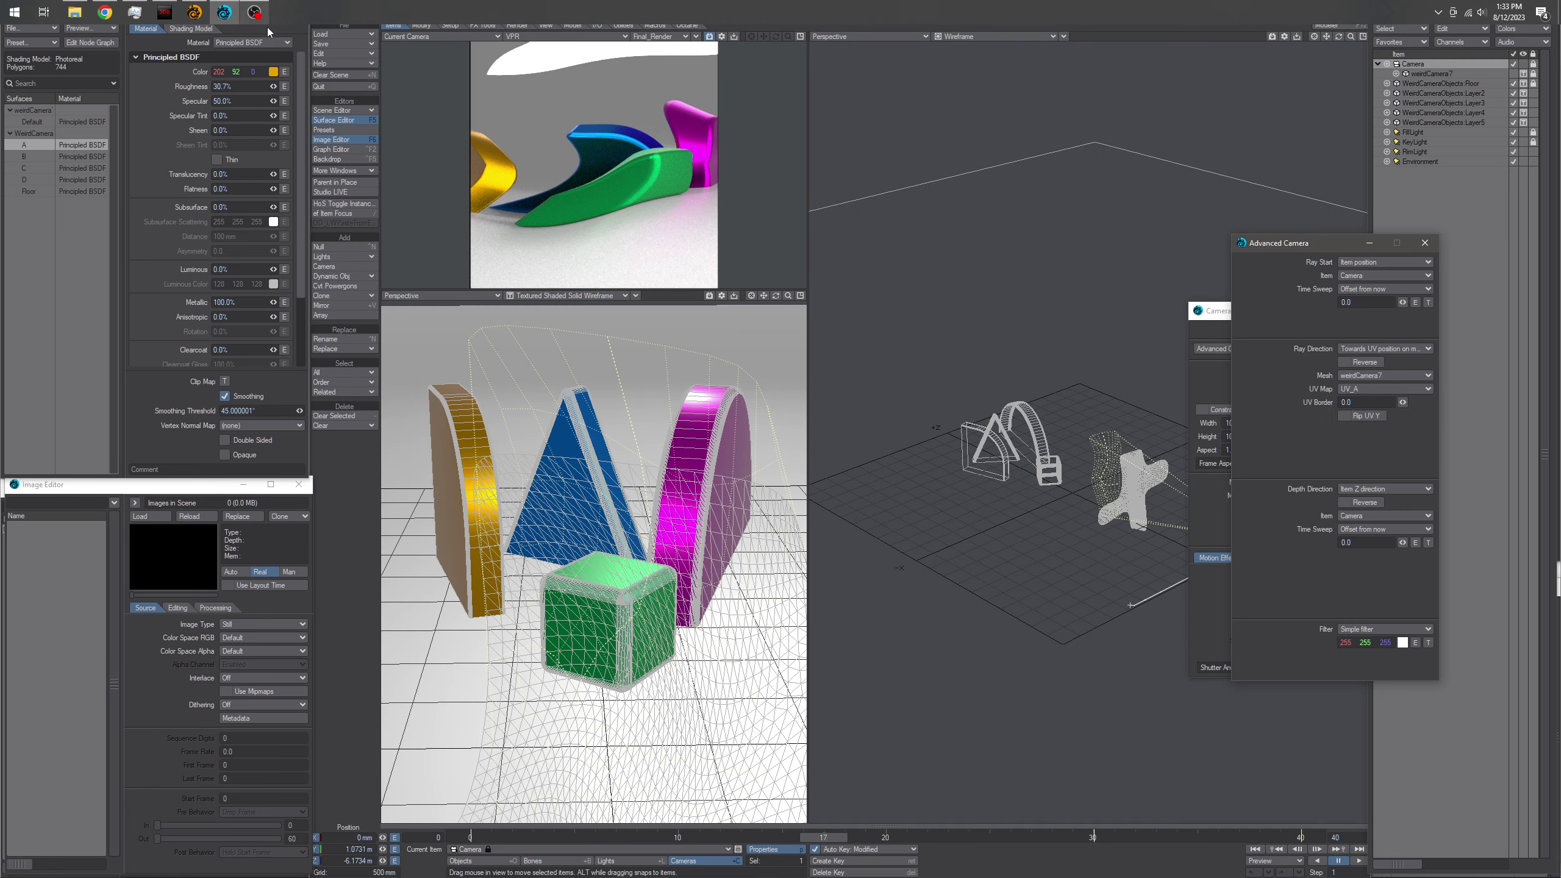
- Set the Advanced Camera's UV Map to UV_B and check that map's layout in Modeler before returning to Layout
click(1357, 394)
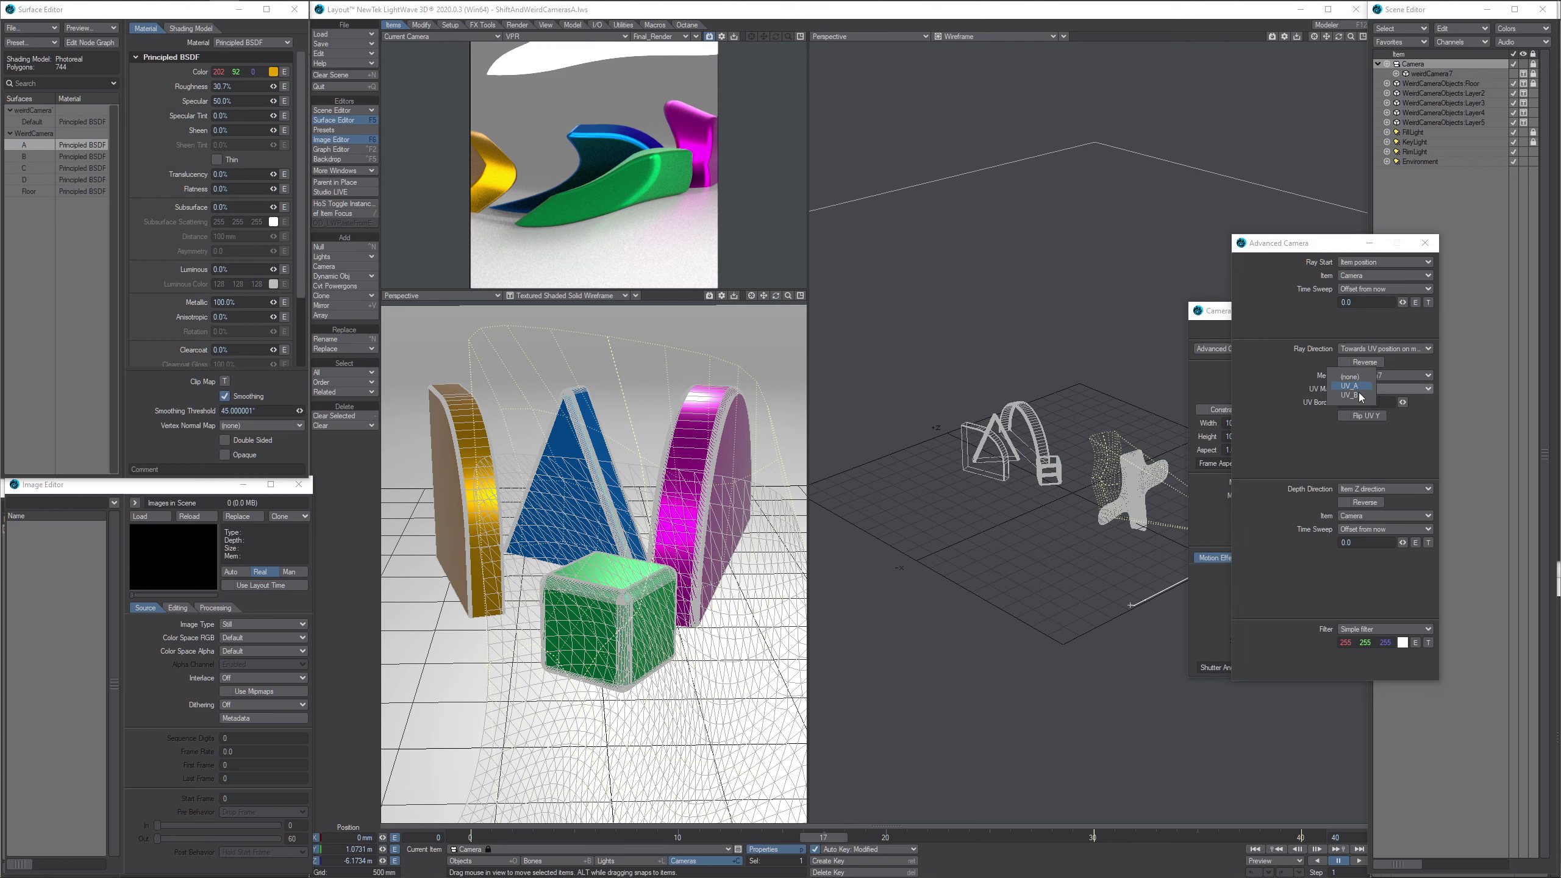
click(1350, 395)
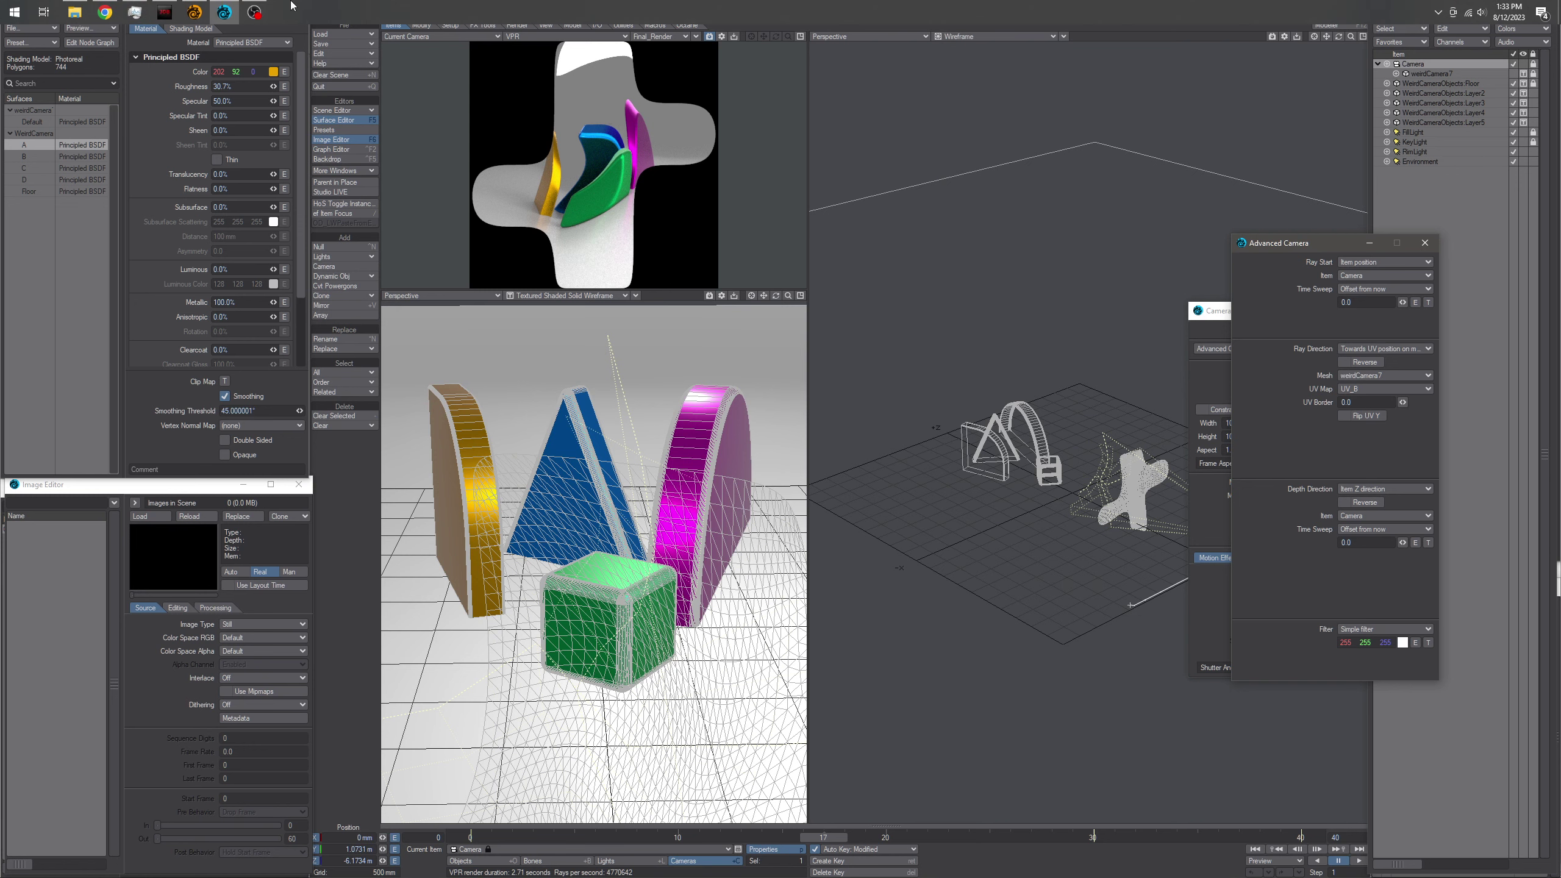
click(194, 5)
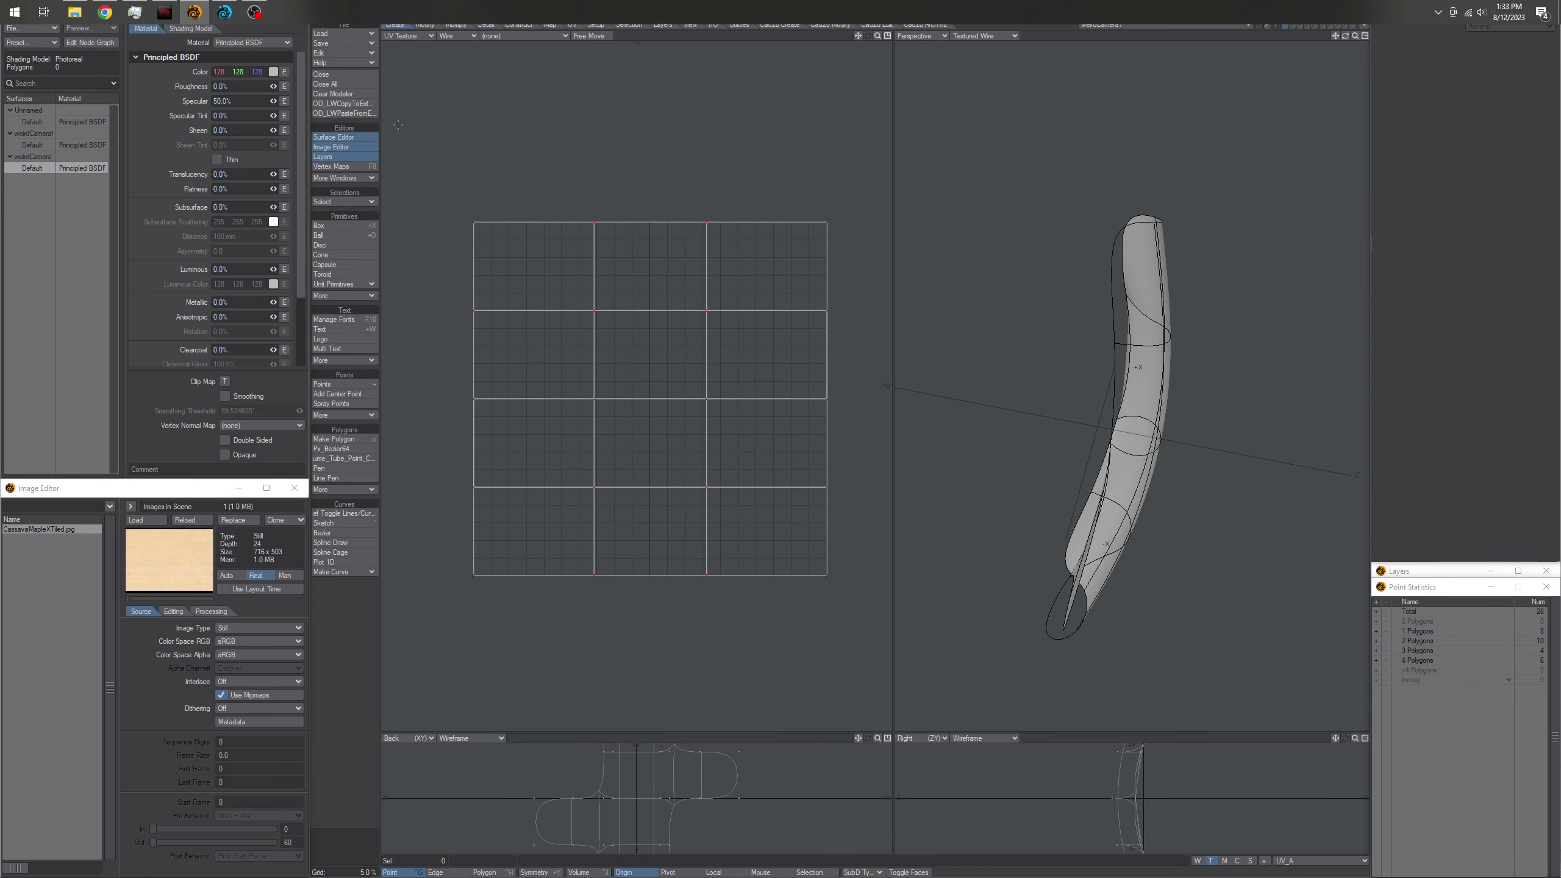
click(1300, 861)
click(1298, 852)
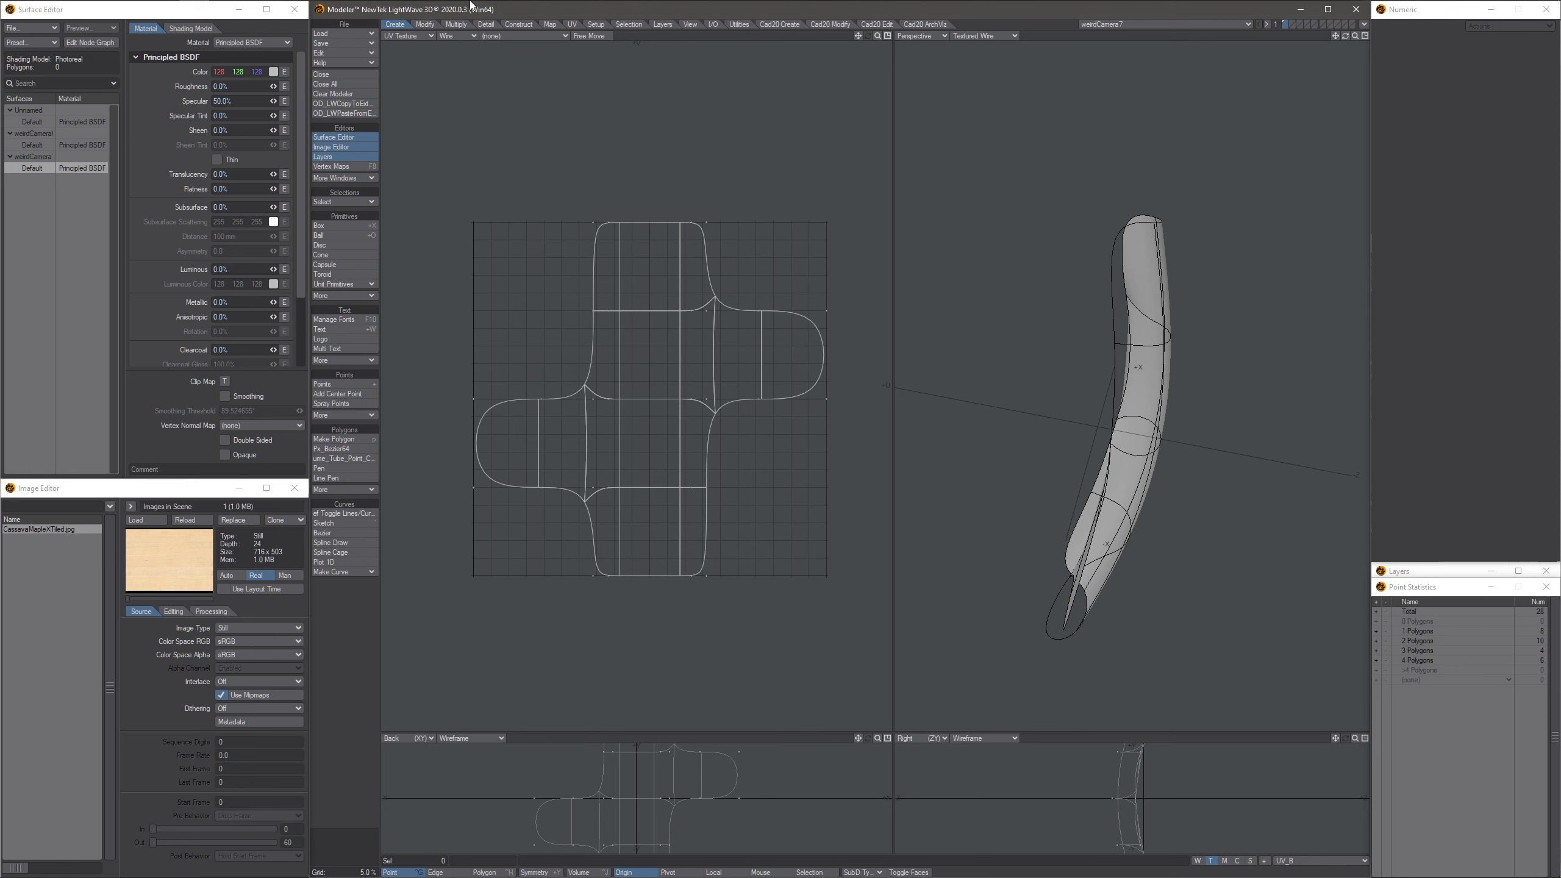
click(225, 6)
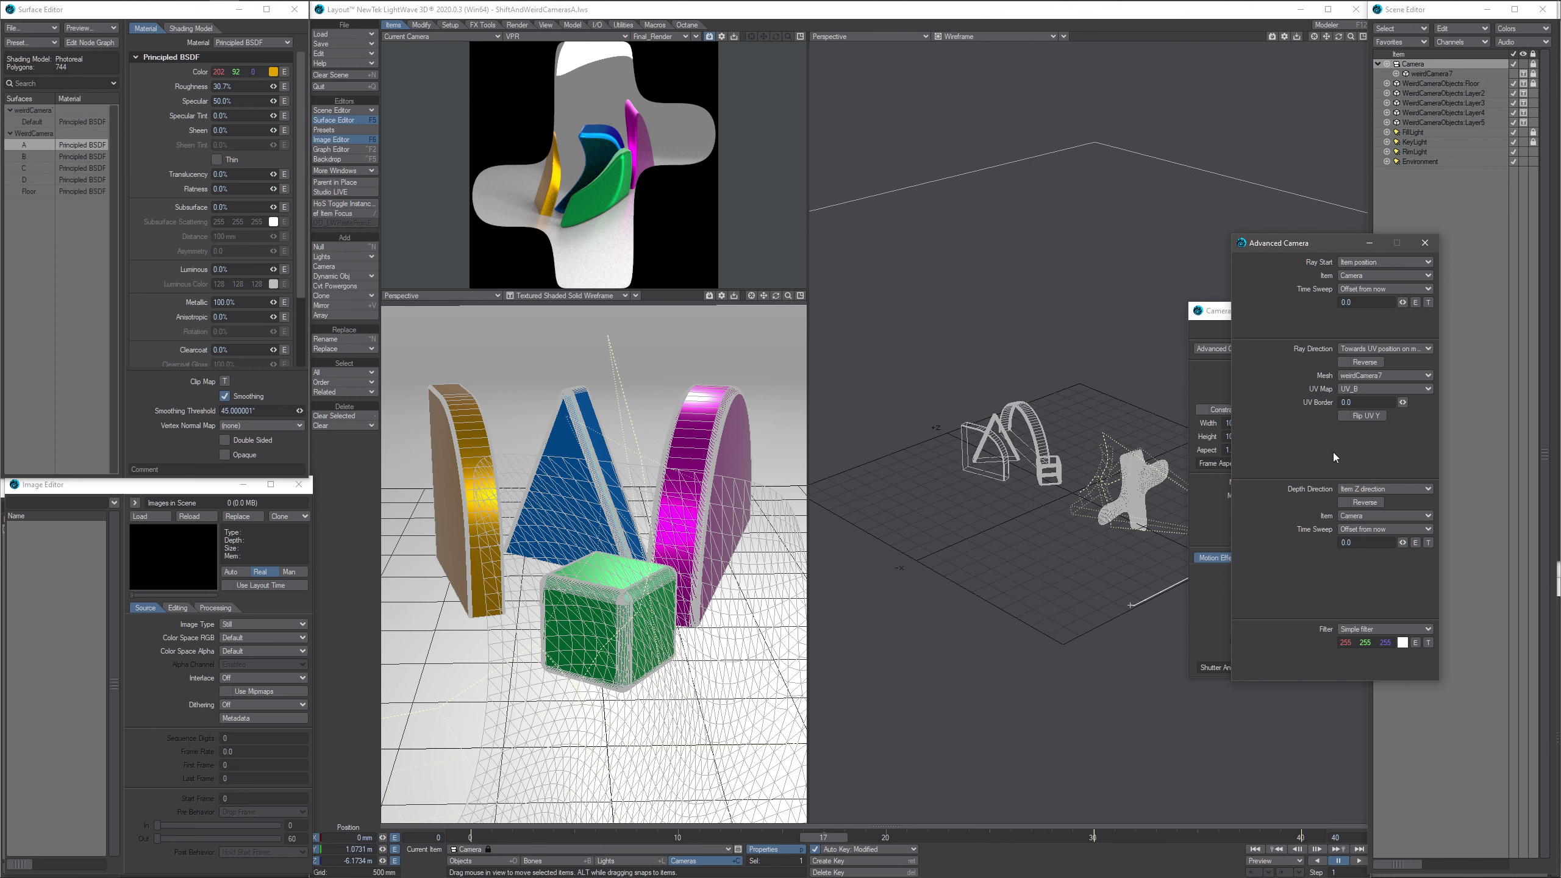
- Close the Advanced Camera settings and scrub the animation to frame 8, viewing the mesh up close
click(1424, 243)
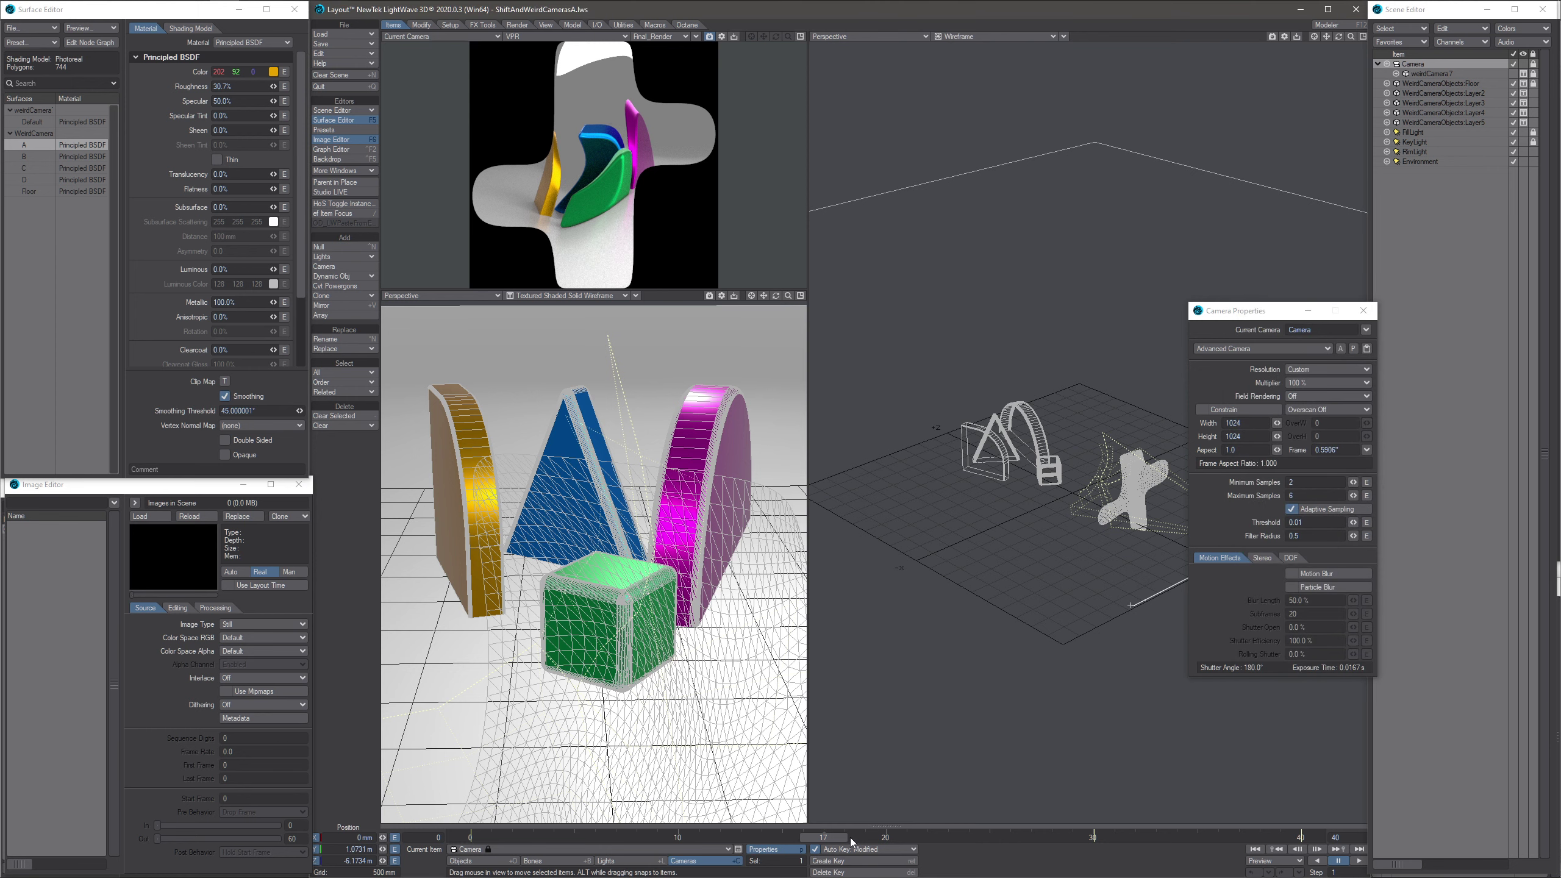
drag(825, 844, 1175, 836)
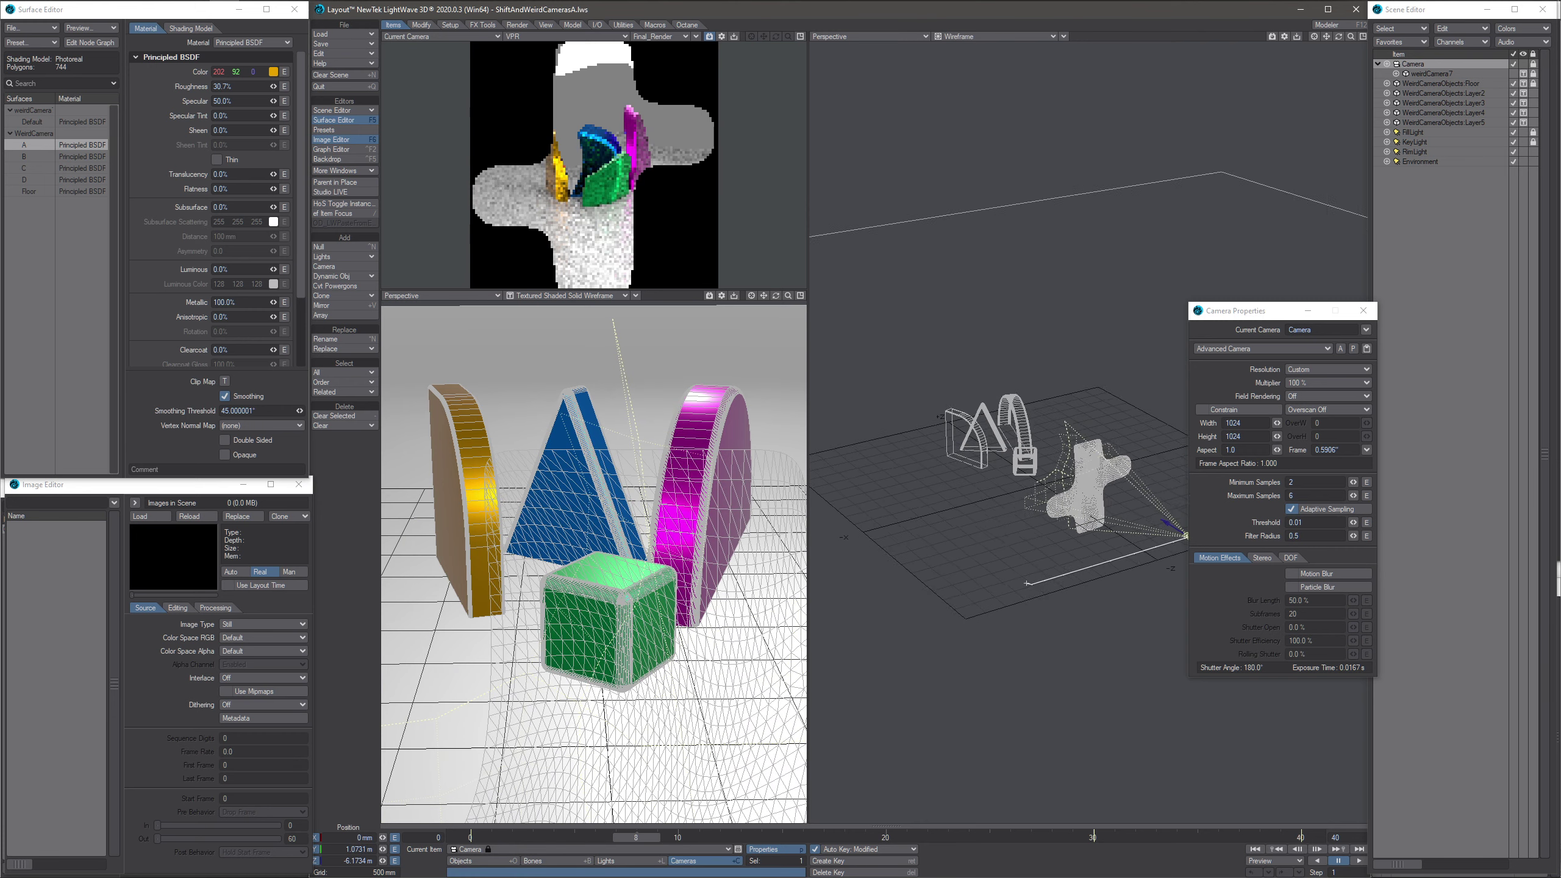
scroll(1001, 600, up, 3)
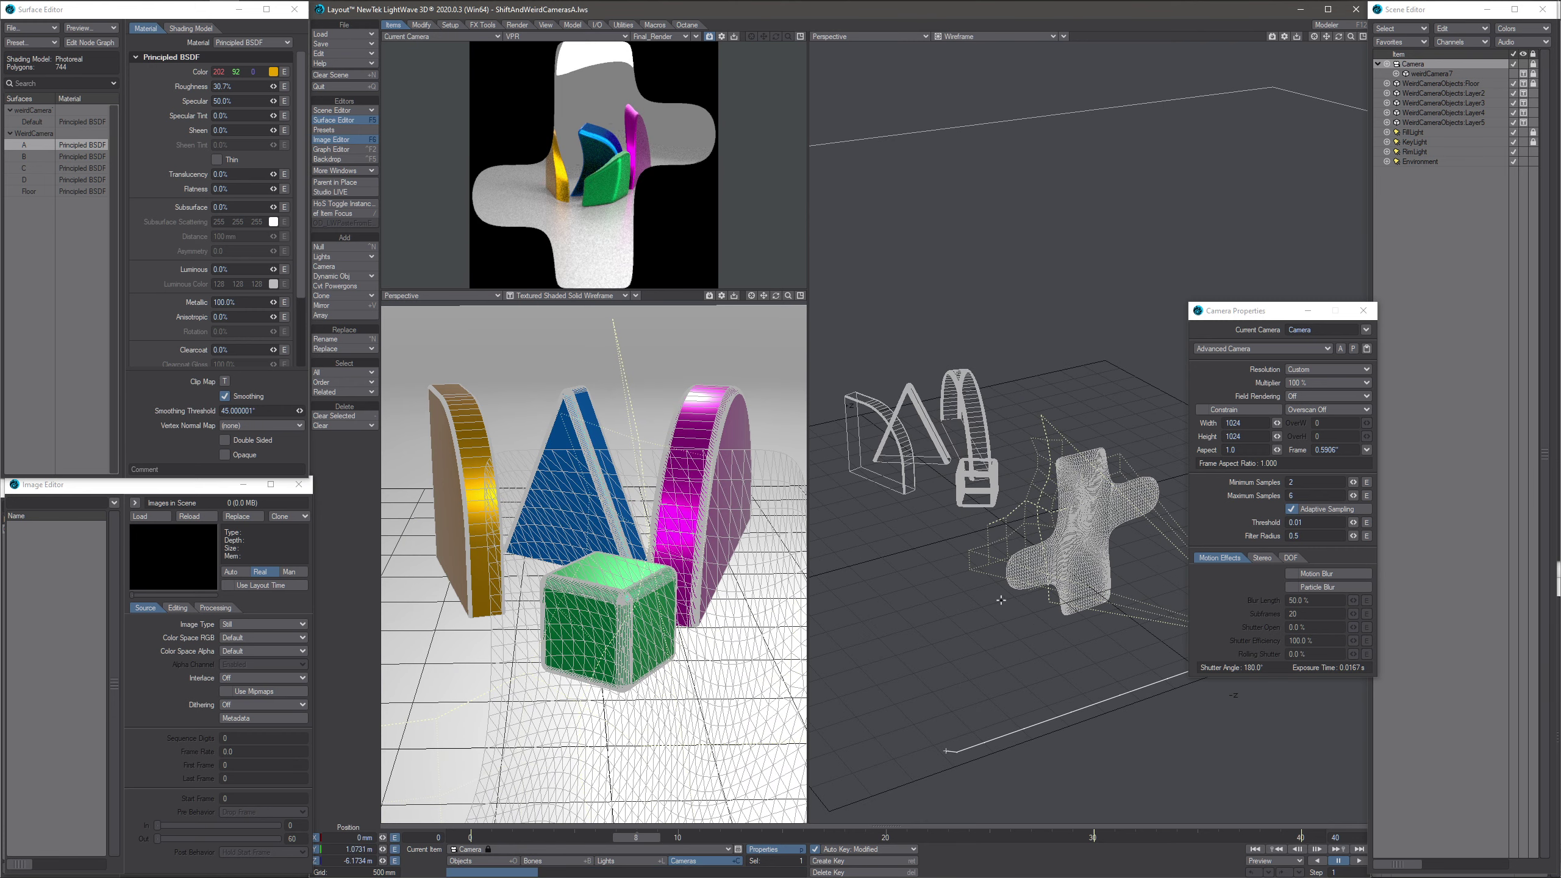
- Preview the Object_ID, Surface_ID and Normals buffers in the VPR view, and restore Final_Render
click(669, 38)
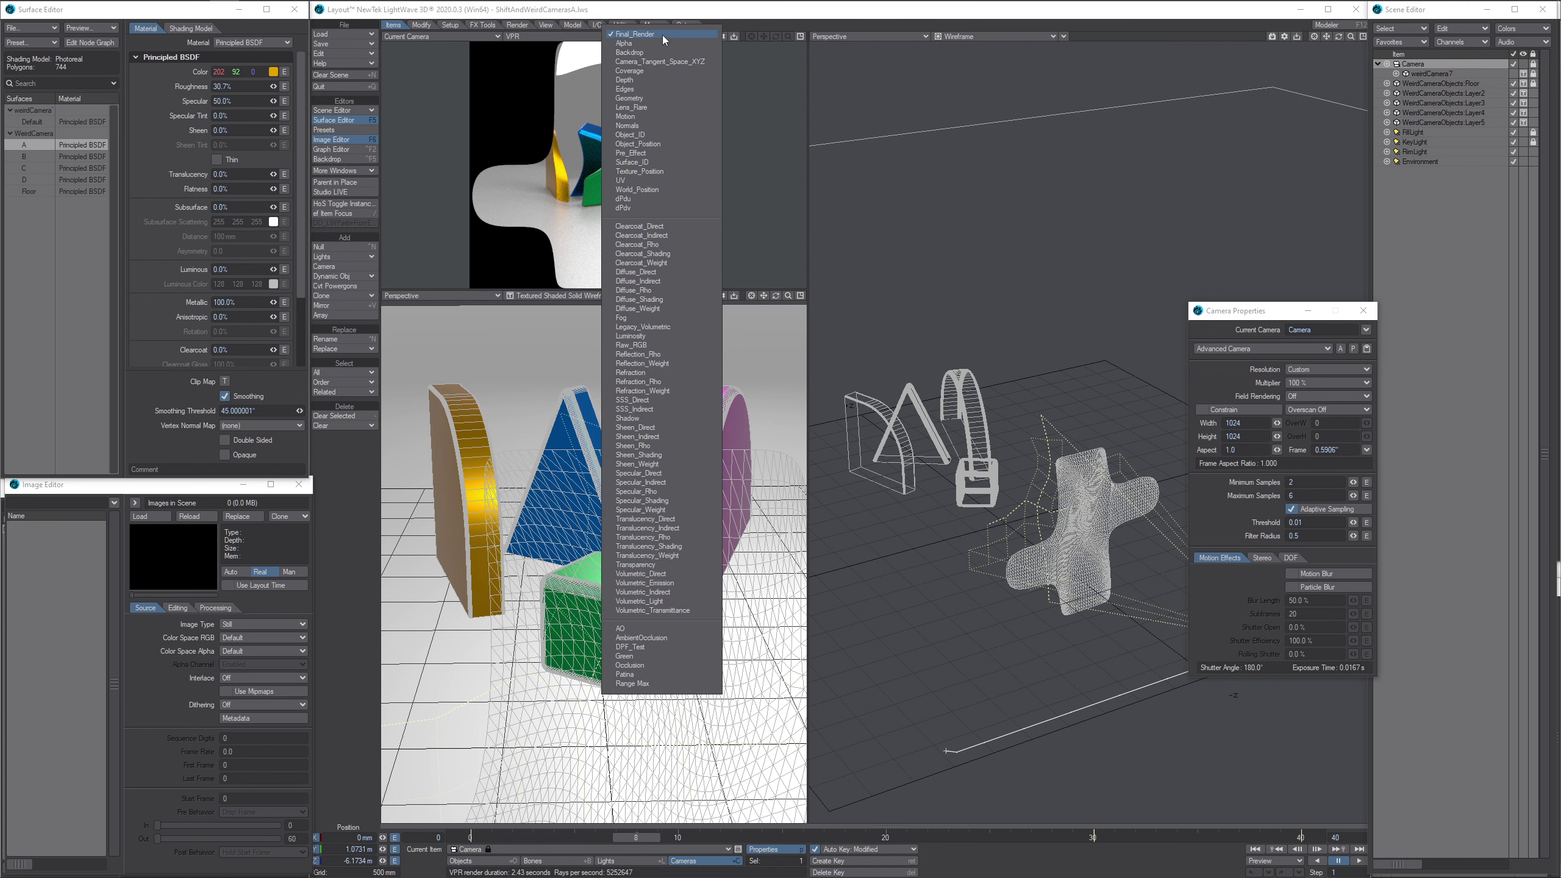
click(640, 137)
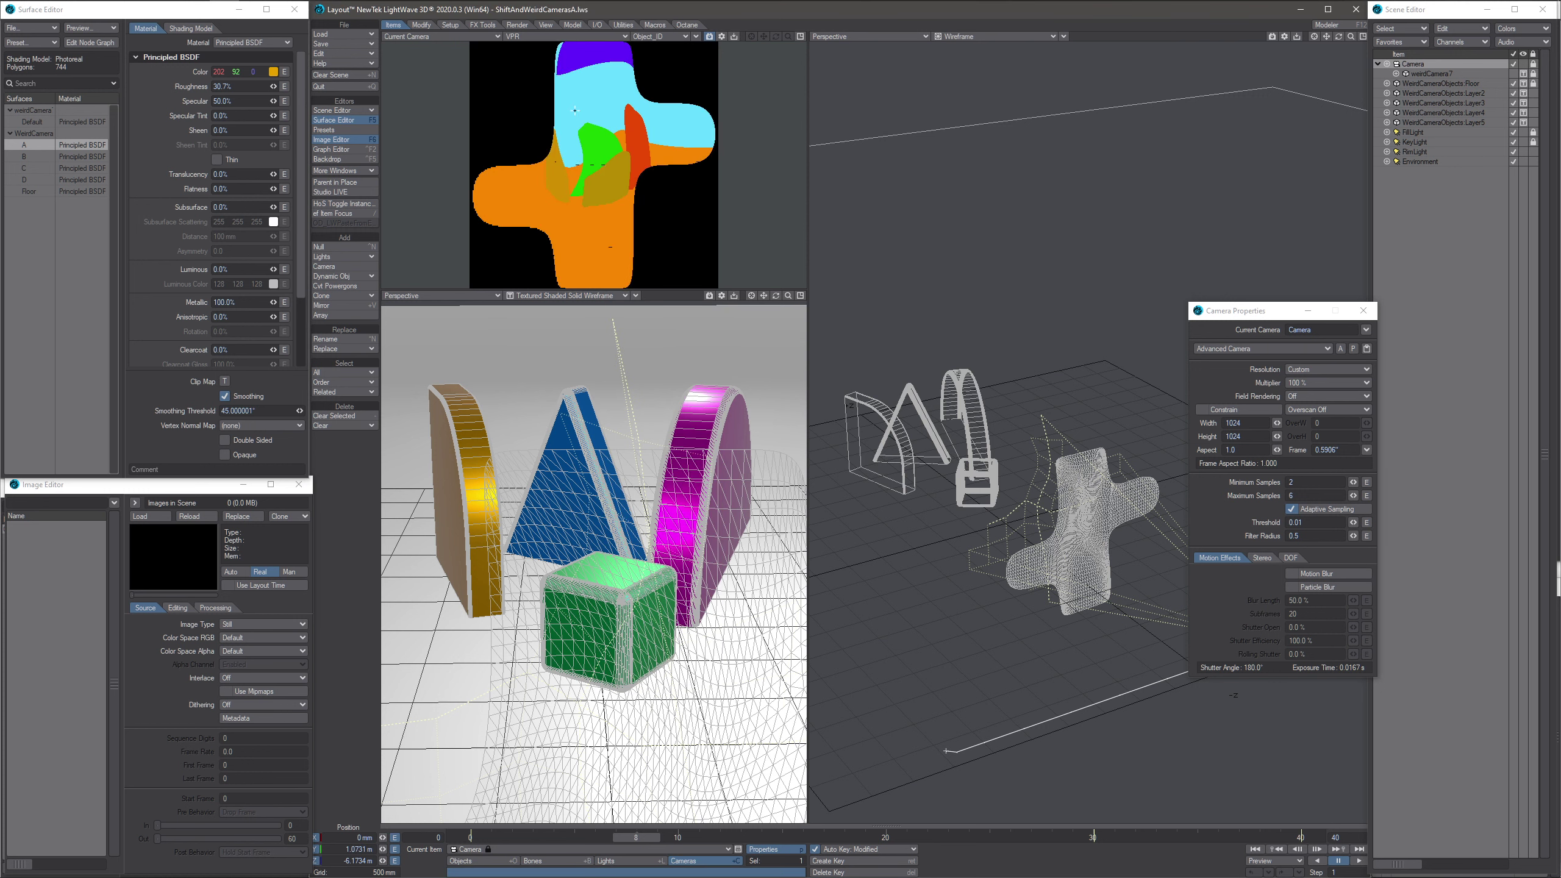
click(646, 38)
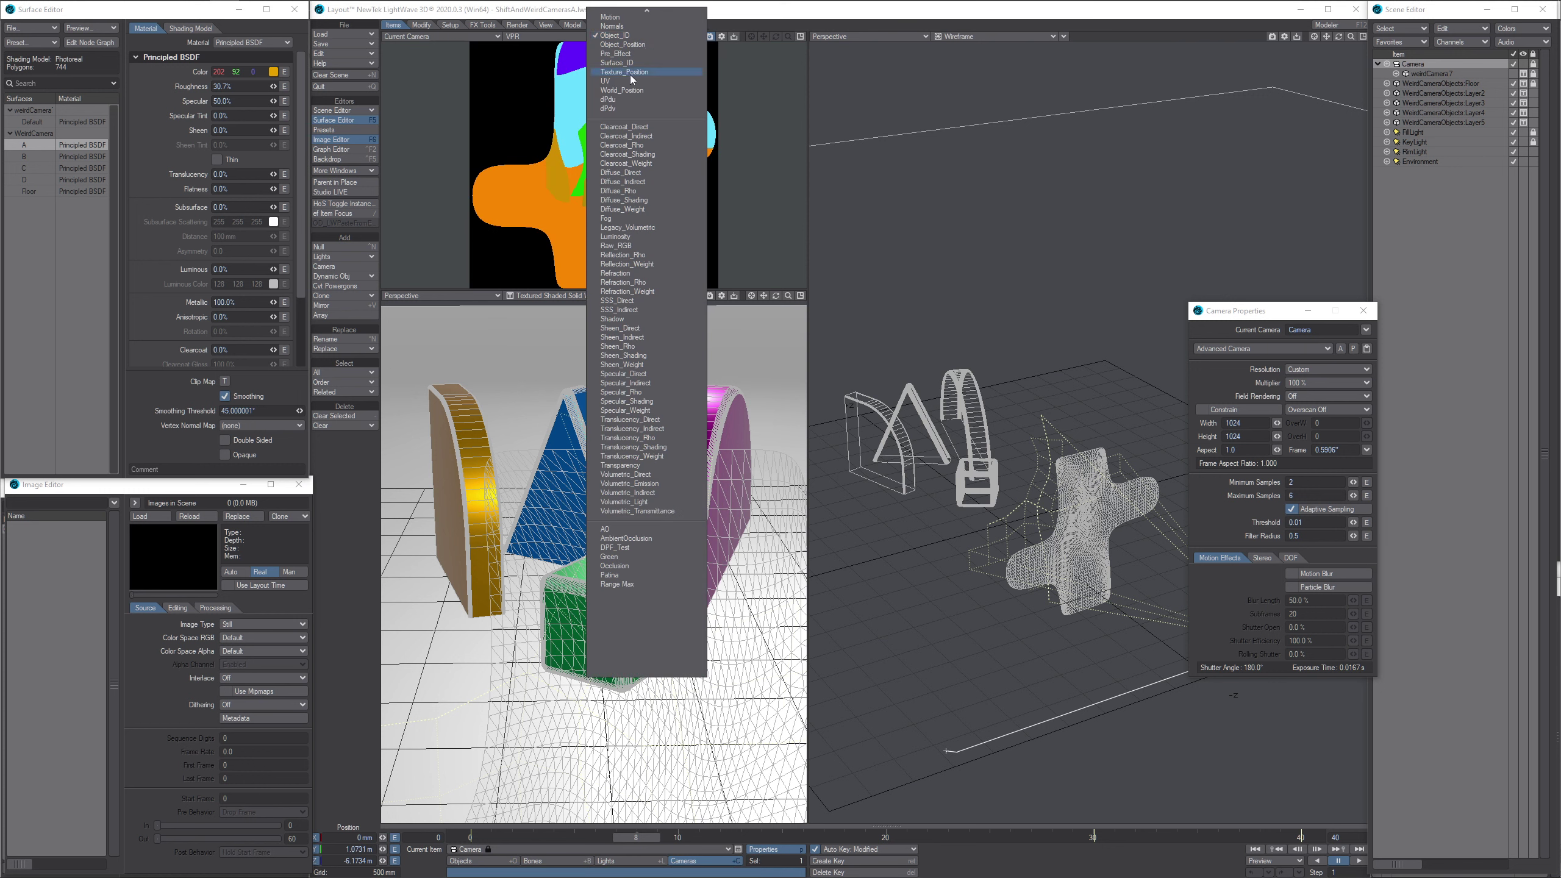
click(633, 63)
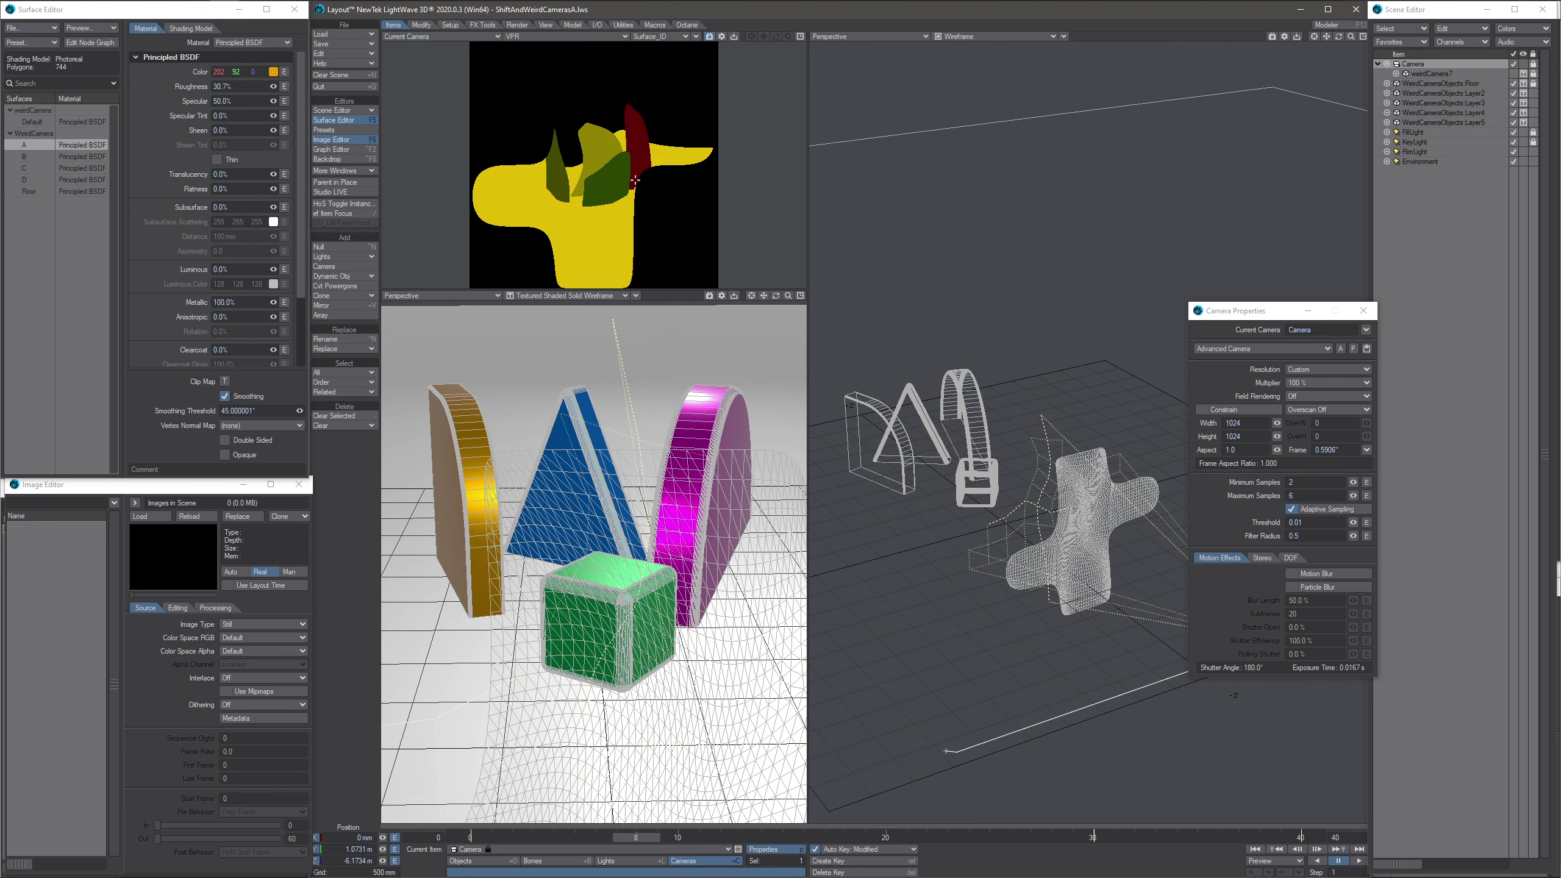
click(654, 36)
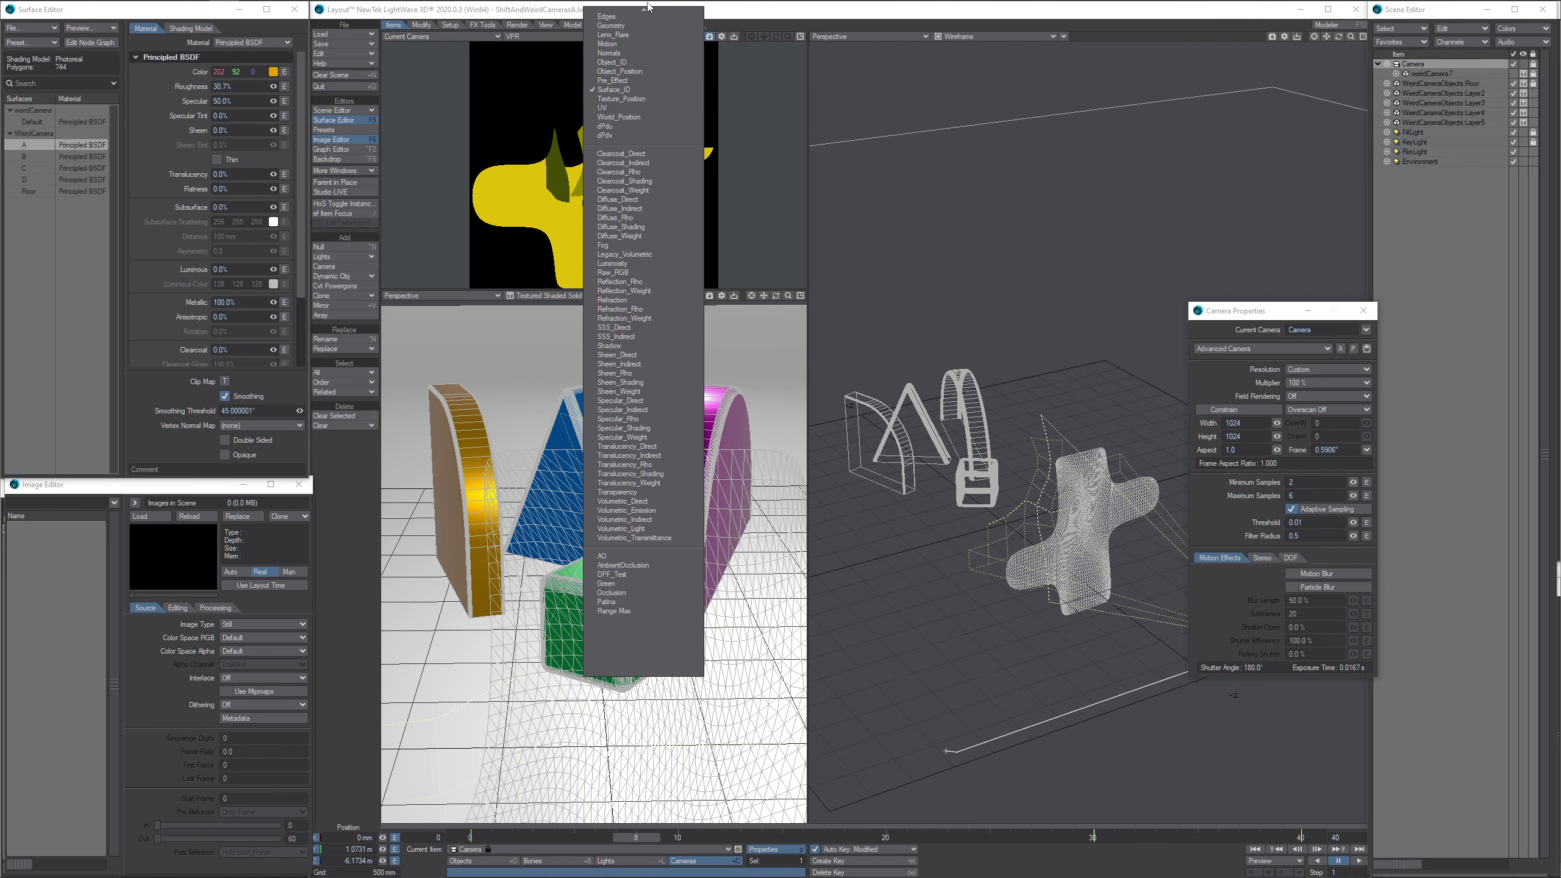
click(648, 59)
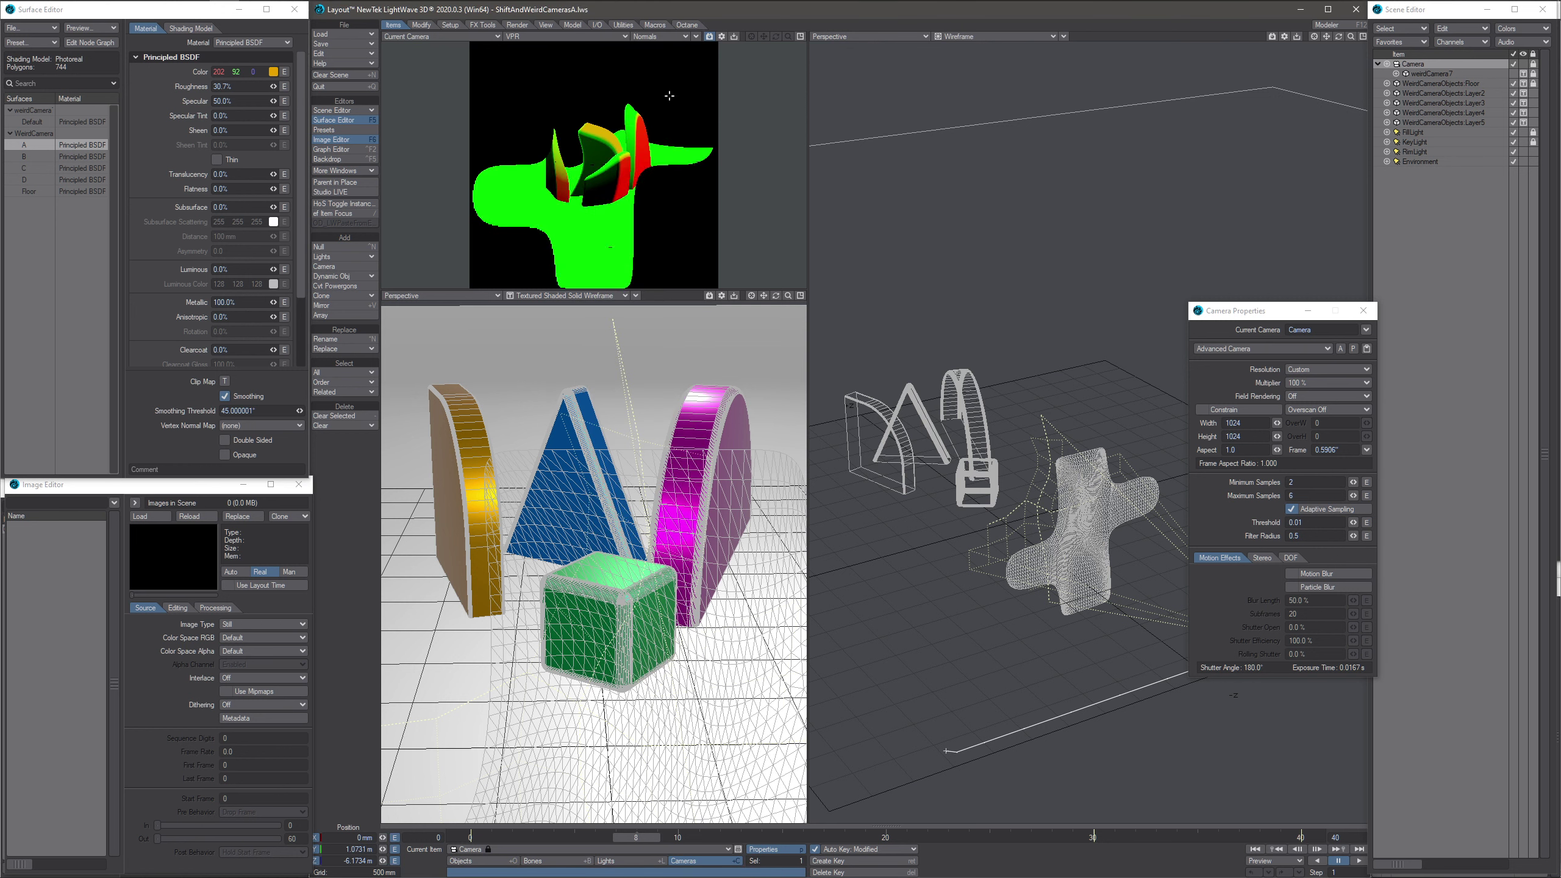
click(660, 37)
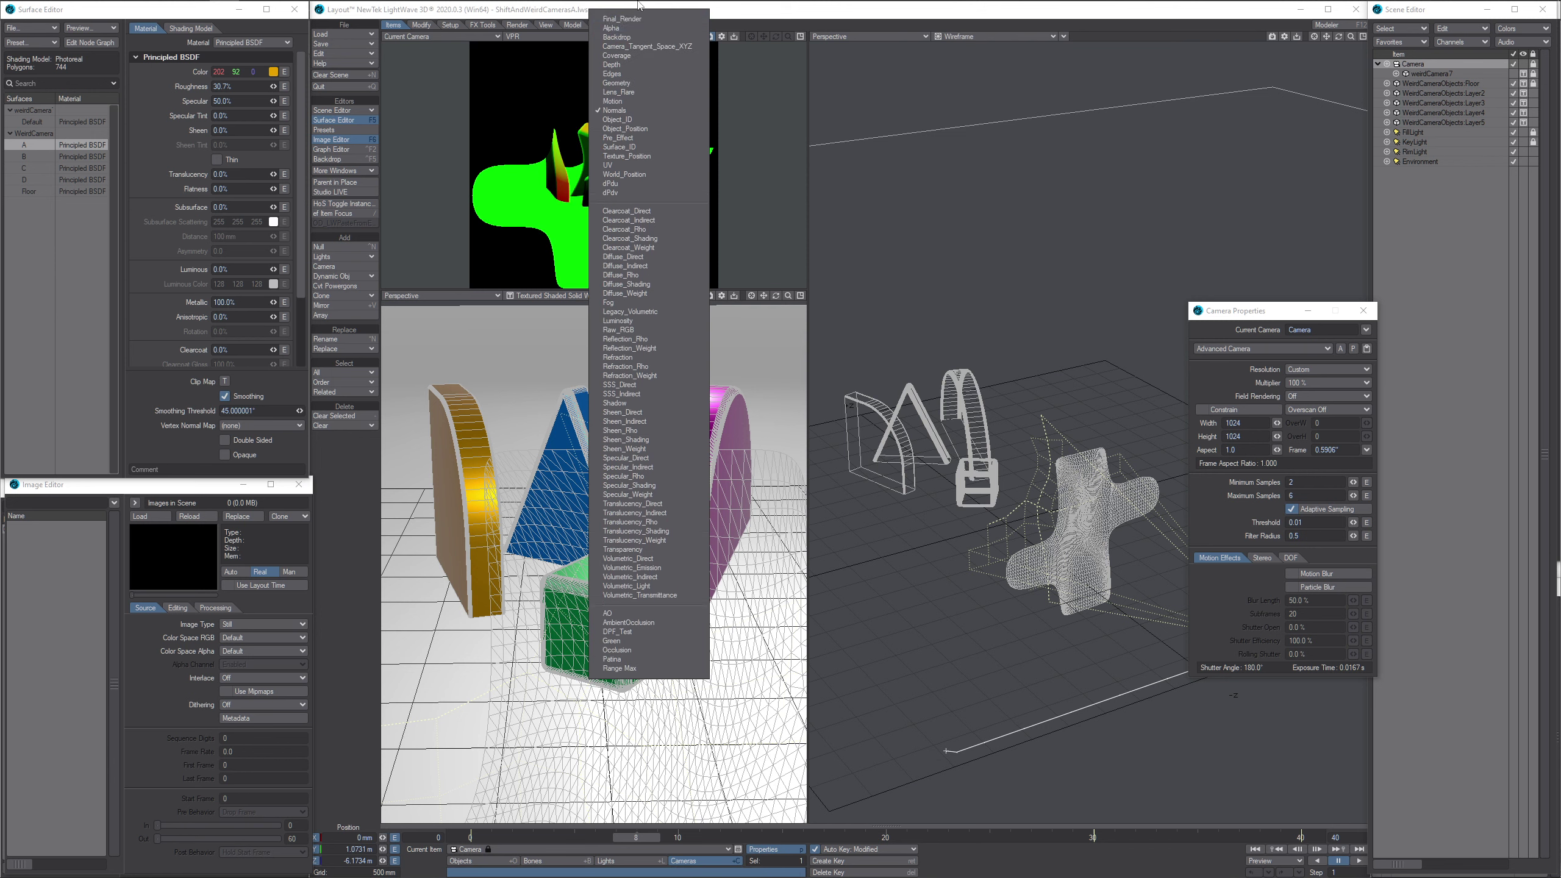
click(622, 19)
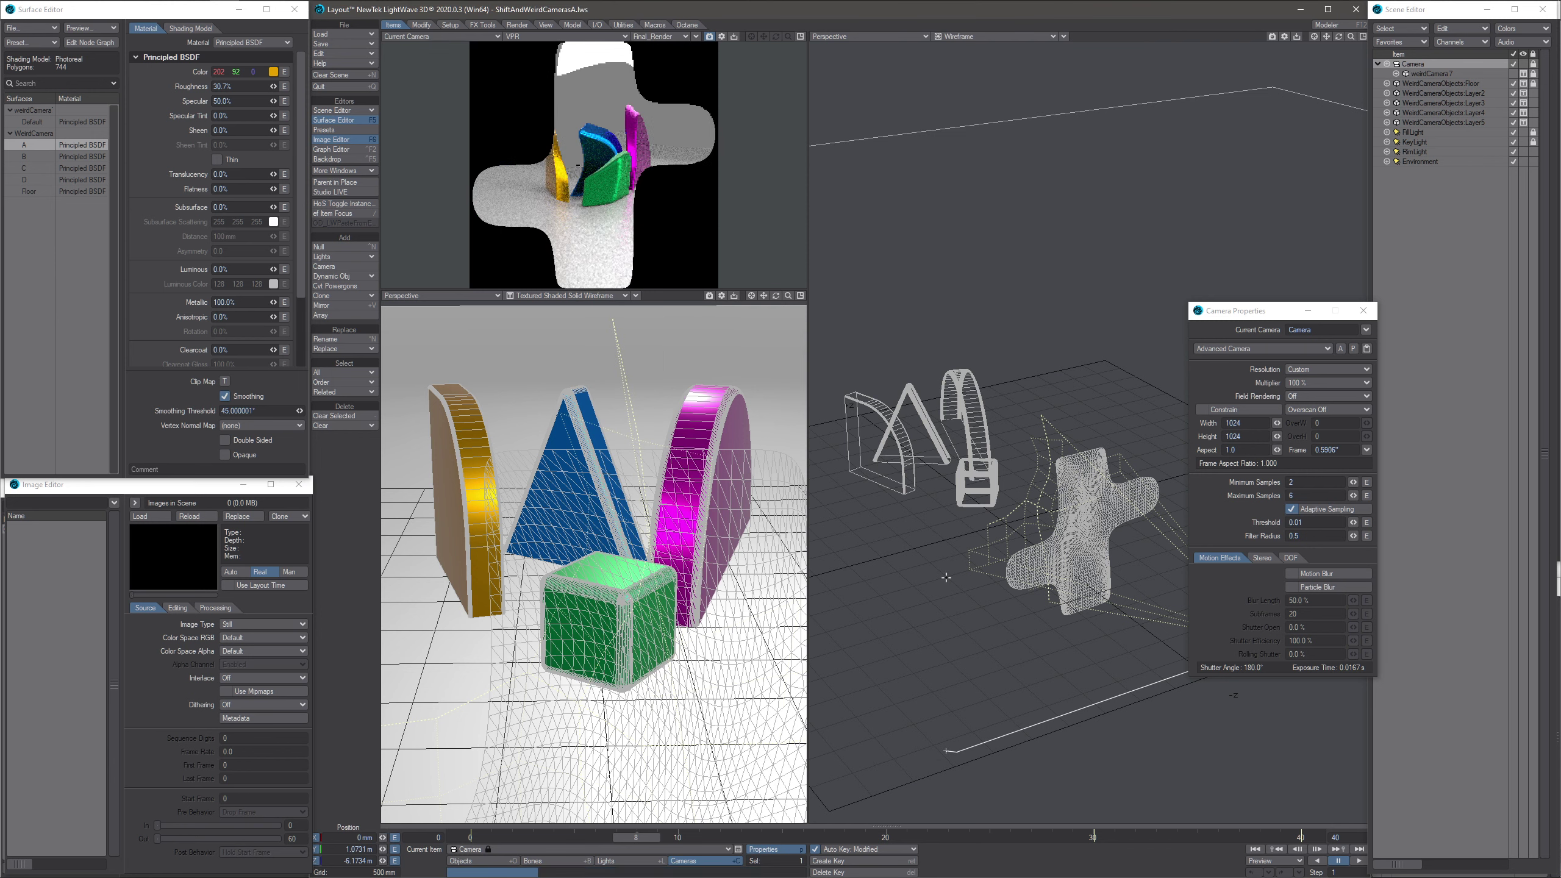
- View the camera and cross-shaped mesh from another angle, and scrub the animation to frame 27
alt+drag(946, 577, 949, 778)
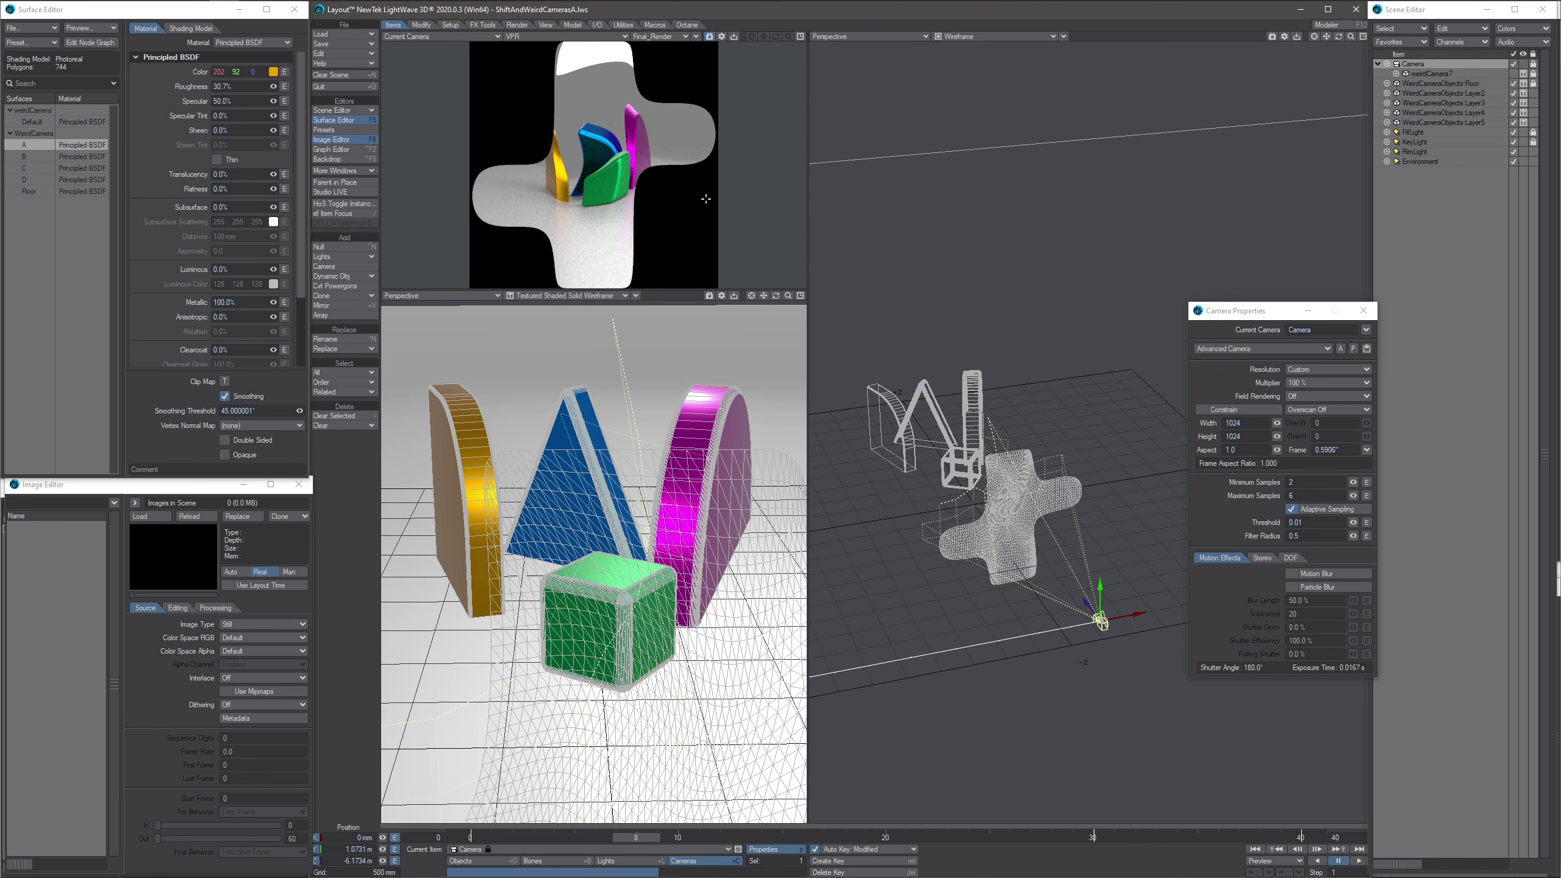
alt+drag(959, 591, 831, 598)
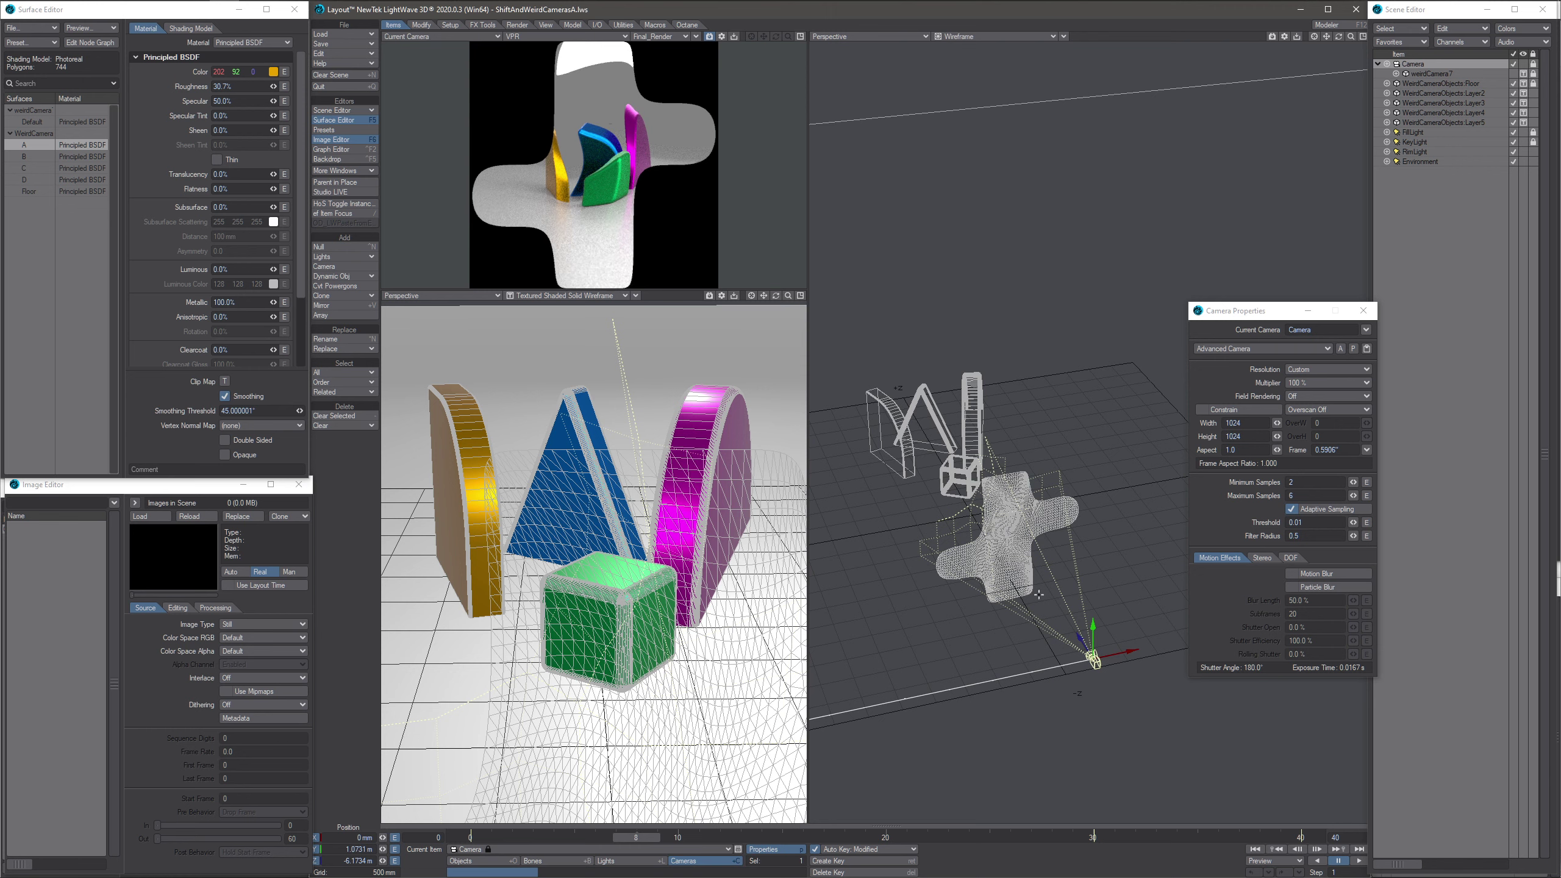
drag(636, 838, 1030, 838)
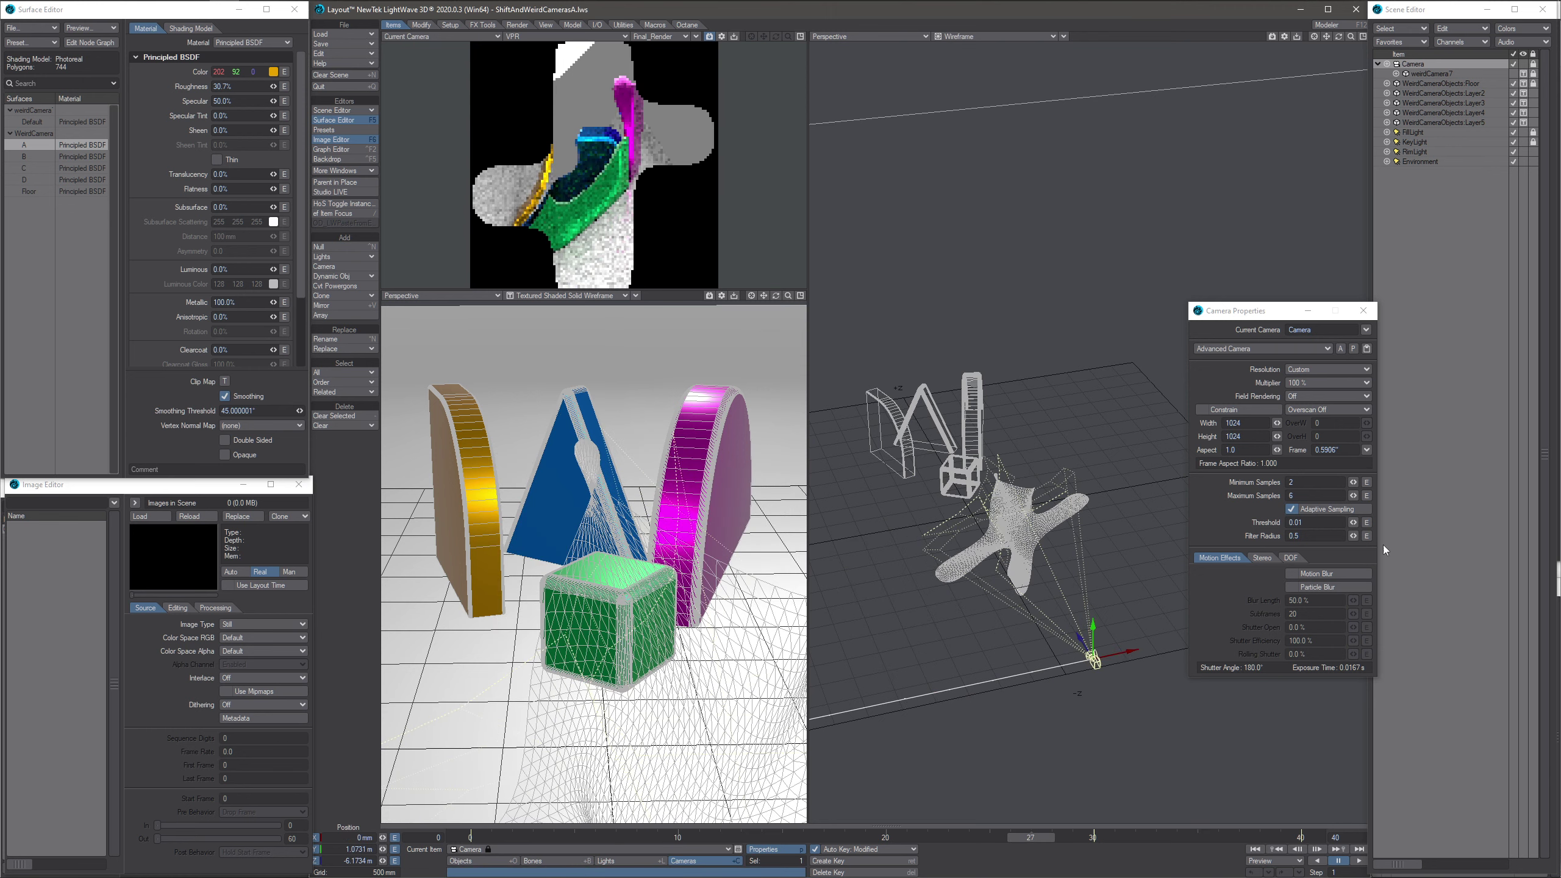
- Set the Advanced Camera's UV Map back to UV_A for the weirdCamera7 mesh
click(1353, 349)
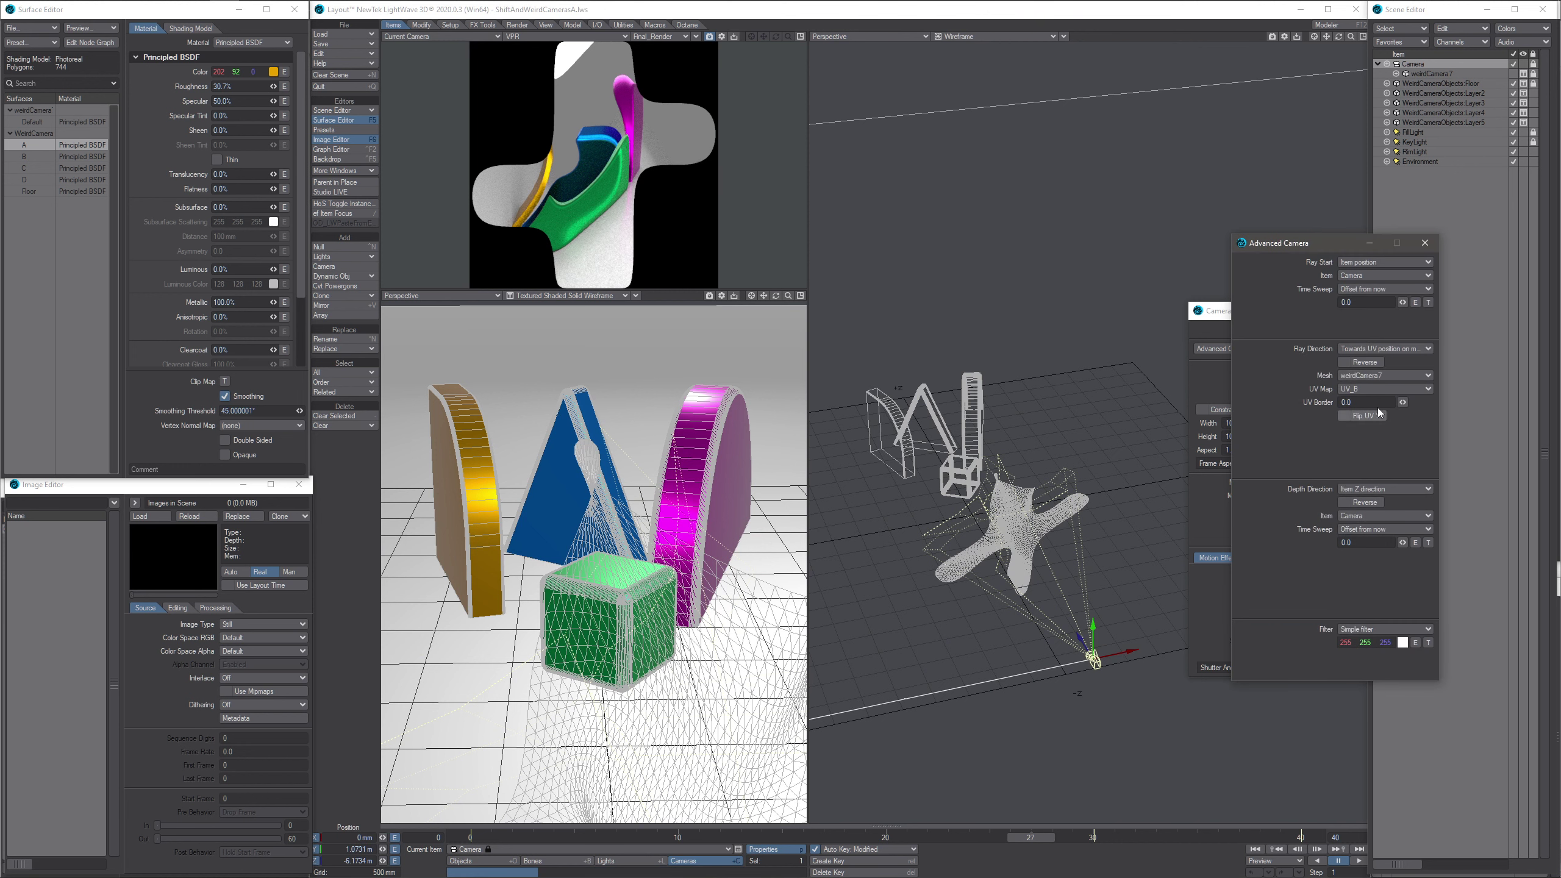
click(1366, 376)
click(1364, 374)
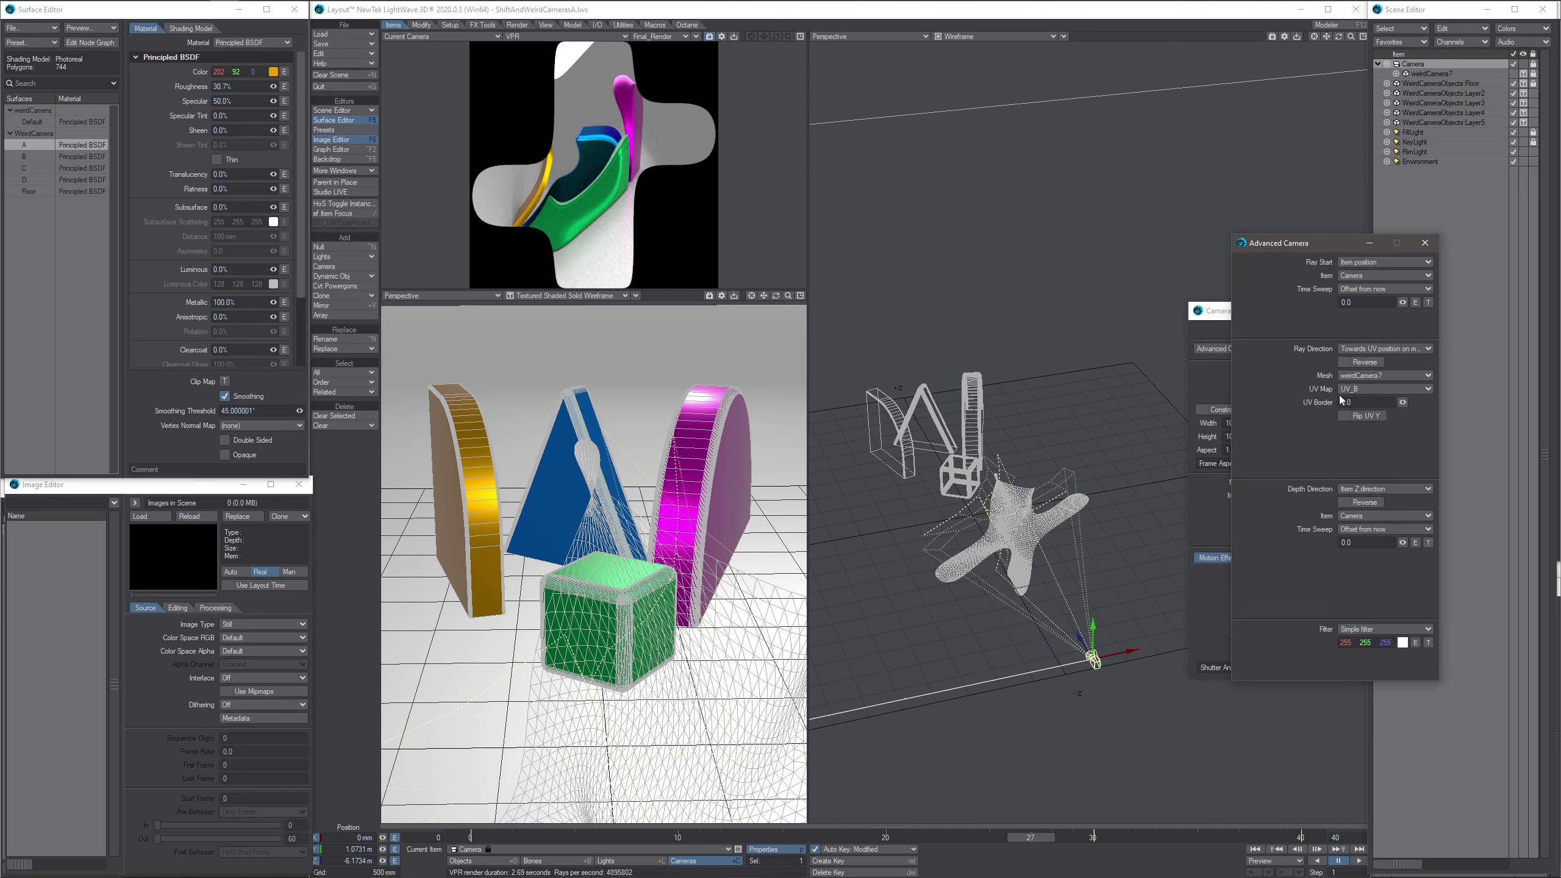
click(1363, 390)
click(1367, 375)
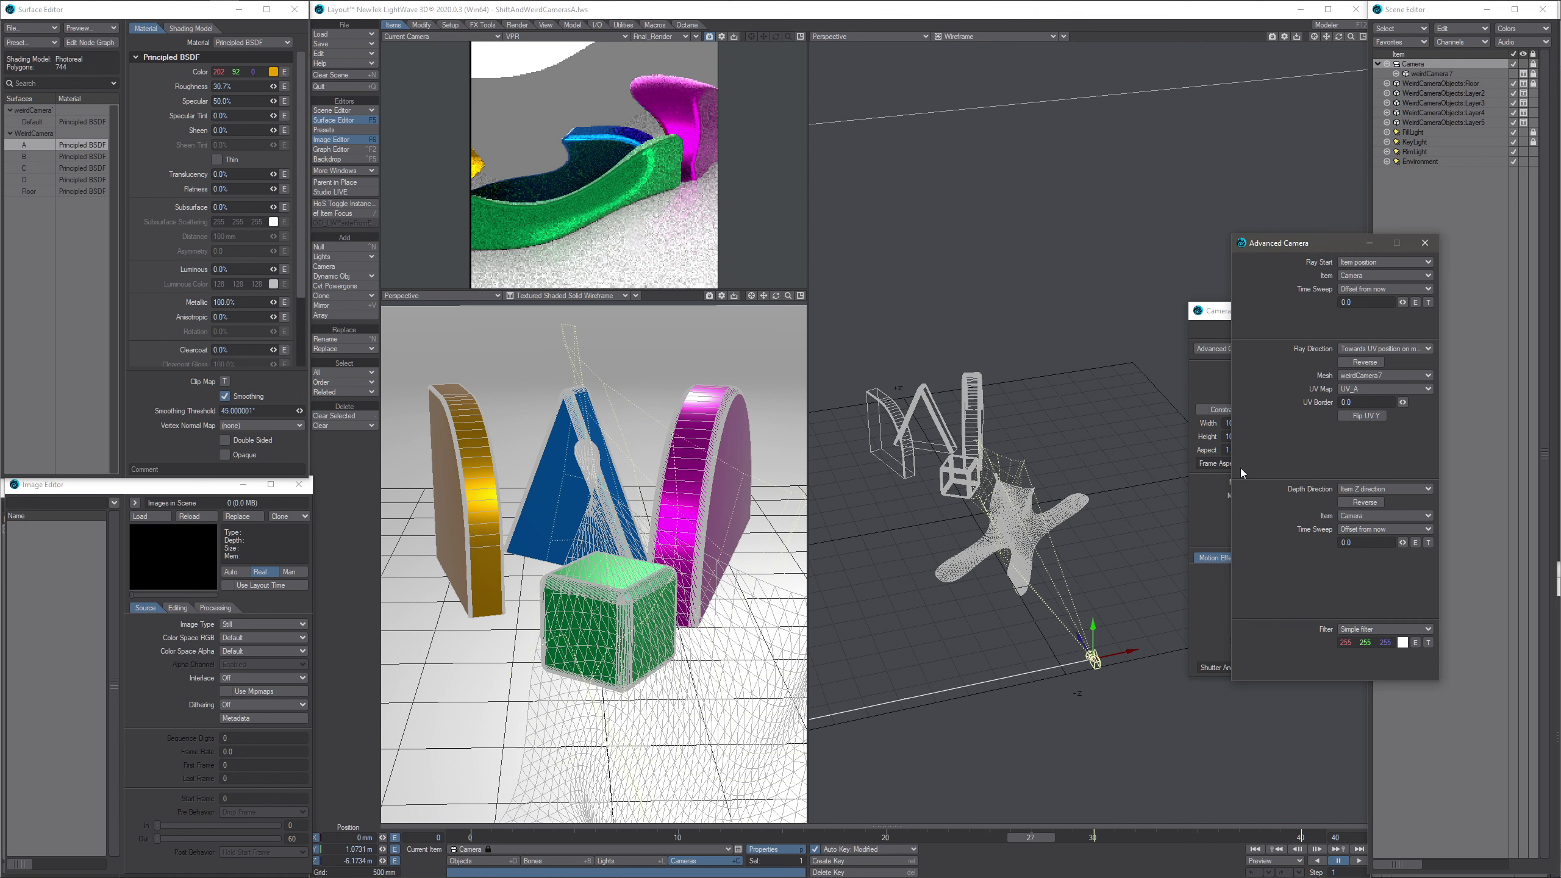
- Select the weirdCamera7 mesh and open the Metamorphic modifier from its object properties
mouse_move(1038, 527)
alt+mouse_down()
mouse_move(1059, 497)
mouse_move(1067, 526)
alt+mouse_up()
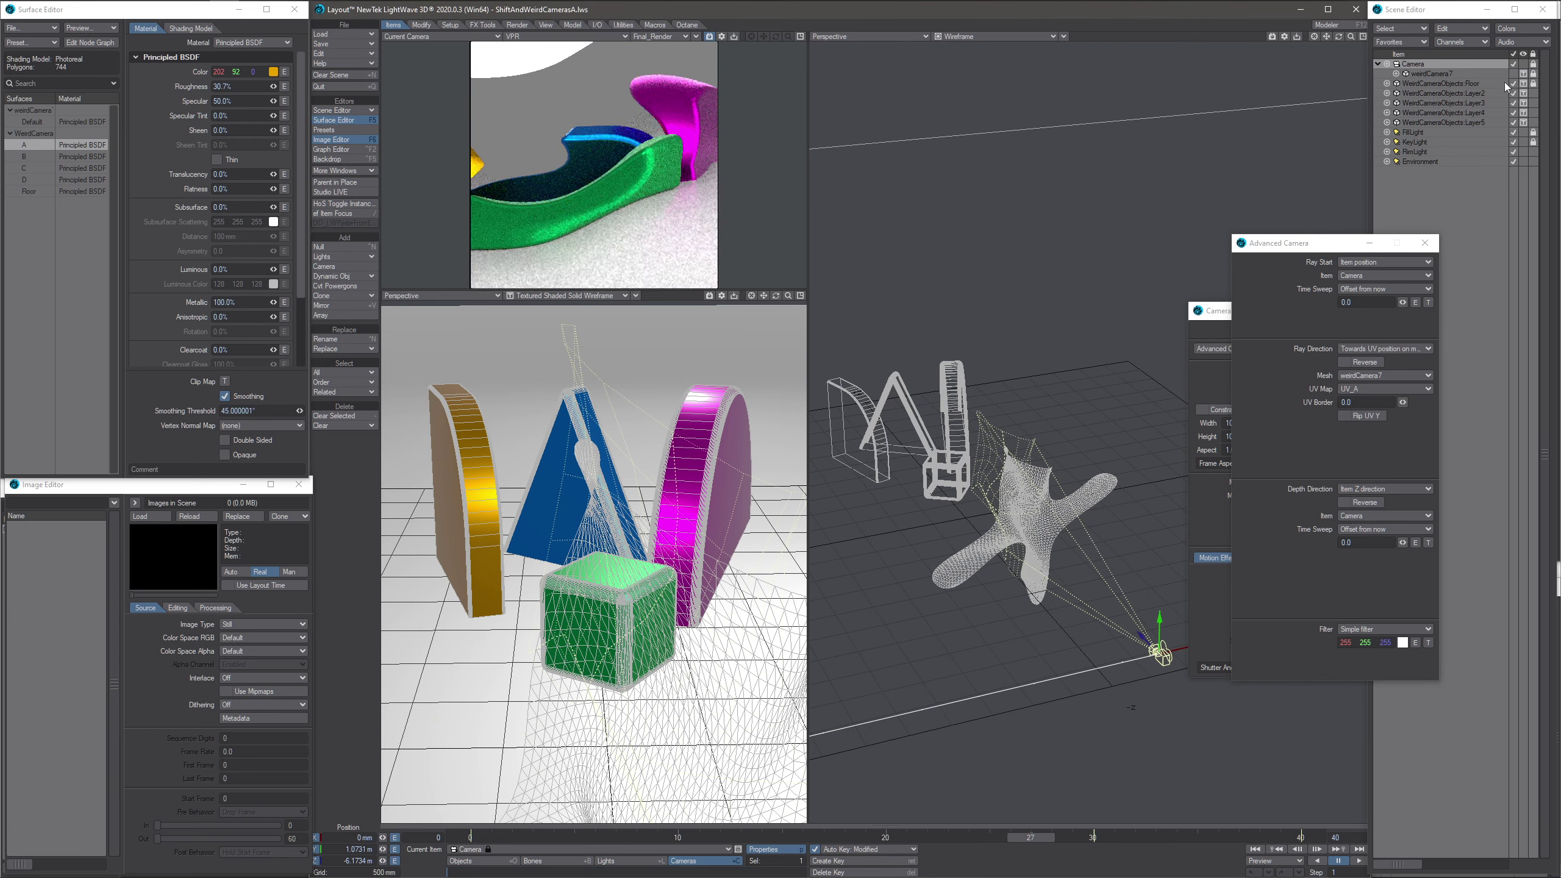
click(1436, 74)
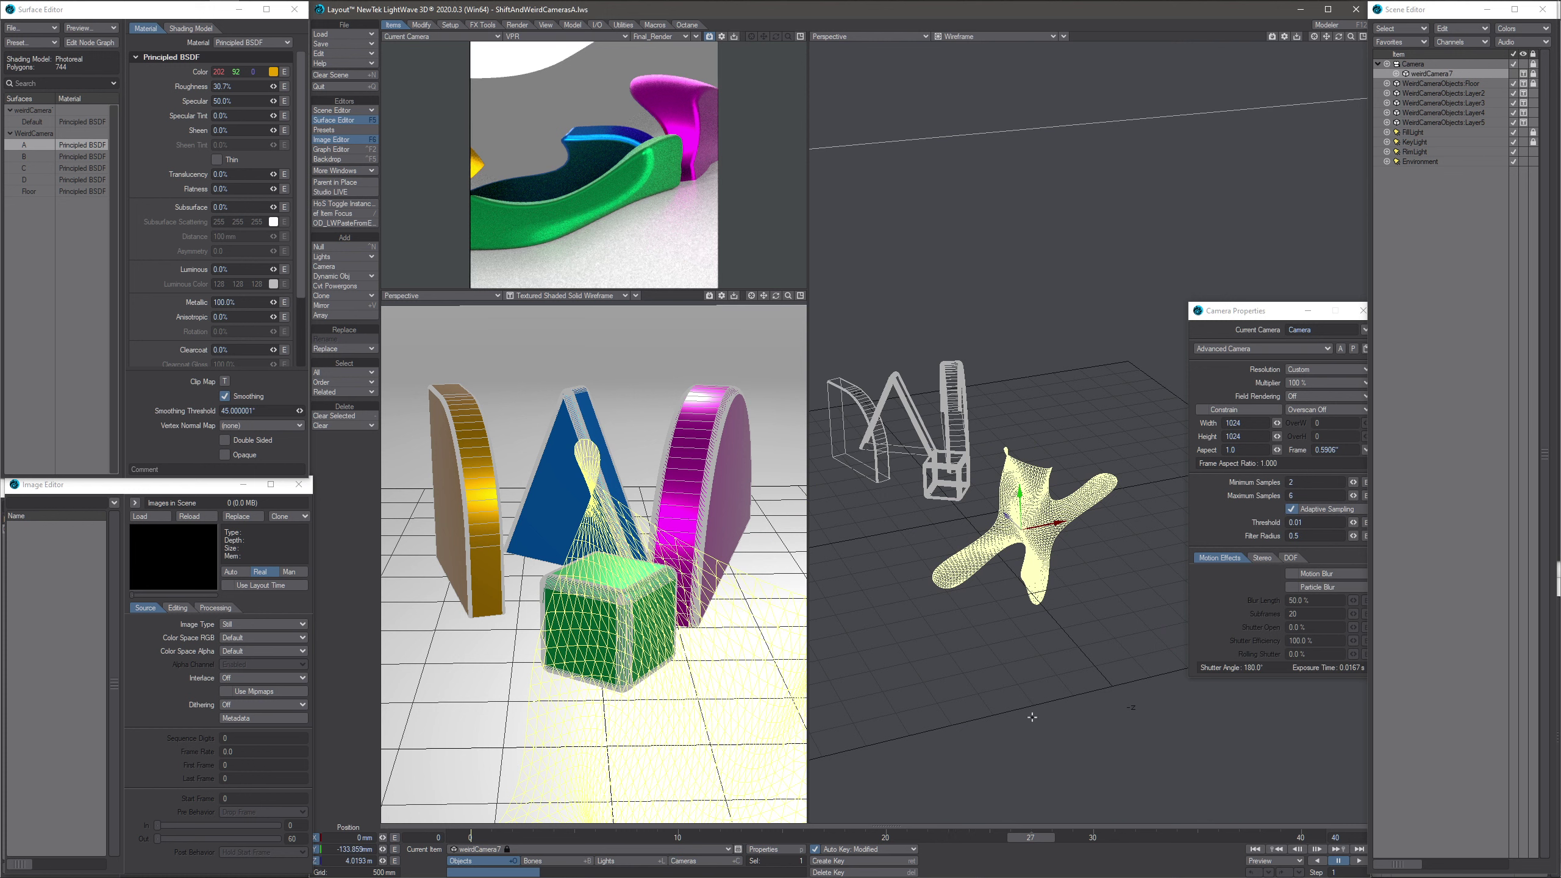
key(p)
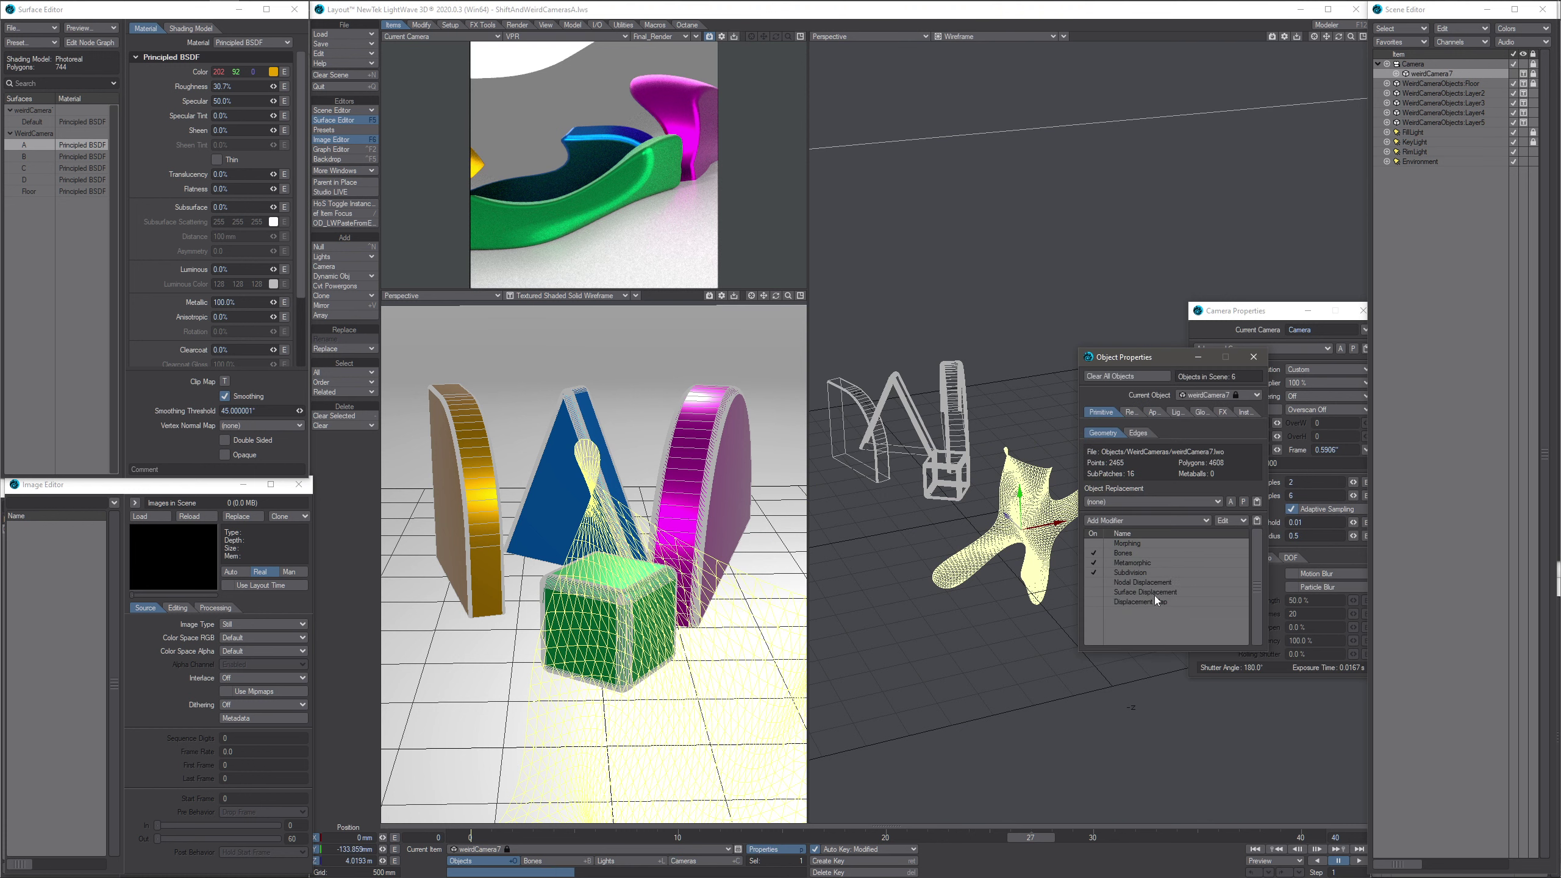
double_click(1136, 563)
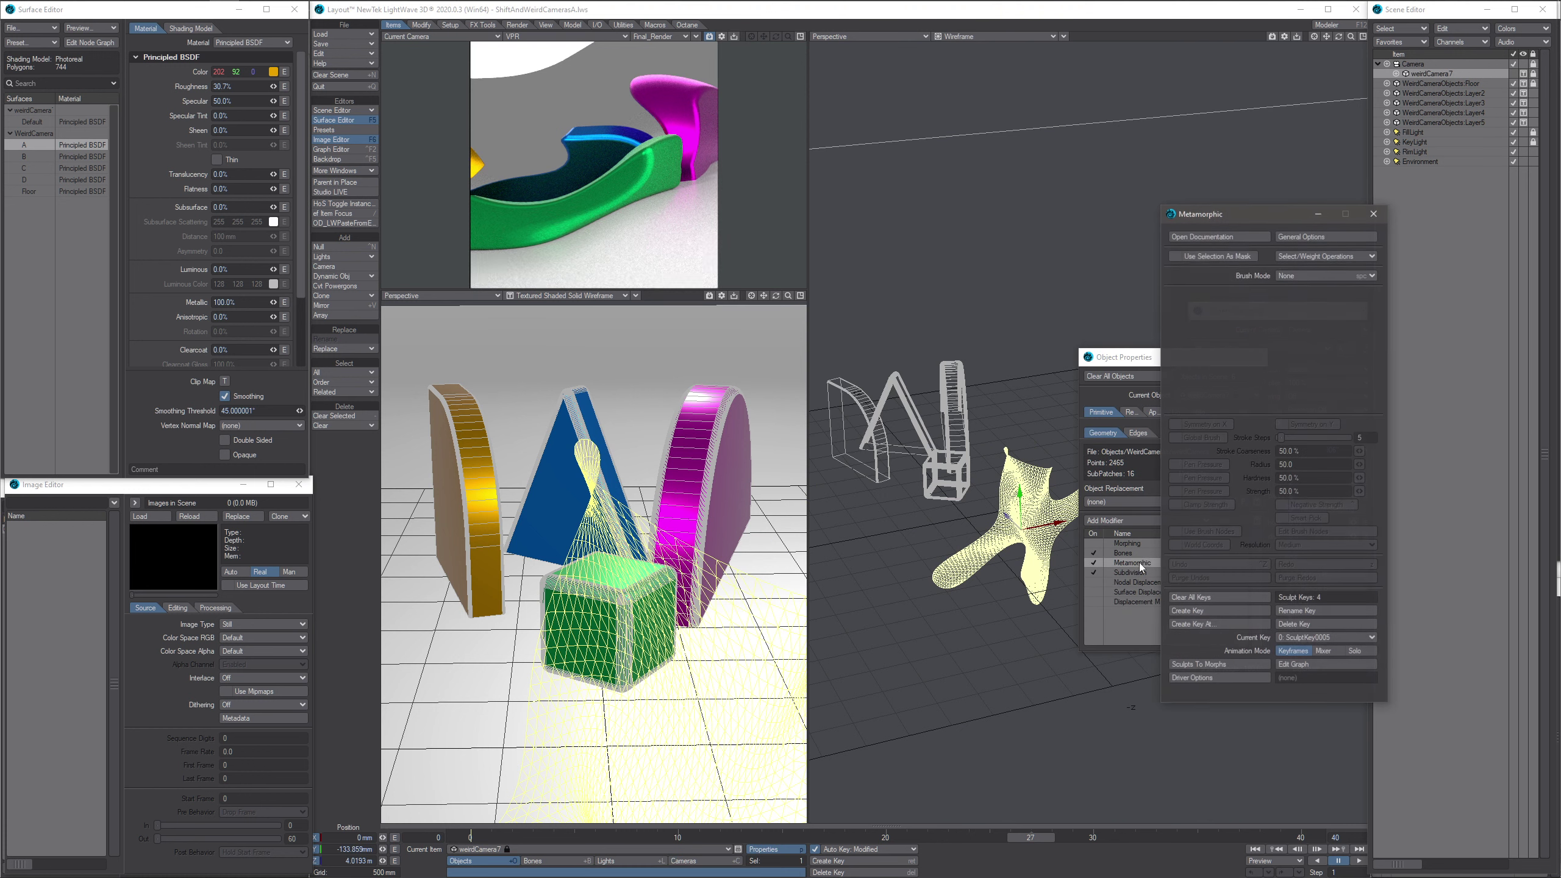
- Set the Metamorphic brush mode to Transform for the weirdCamera7 mesh
click(1309, 276)
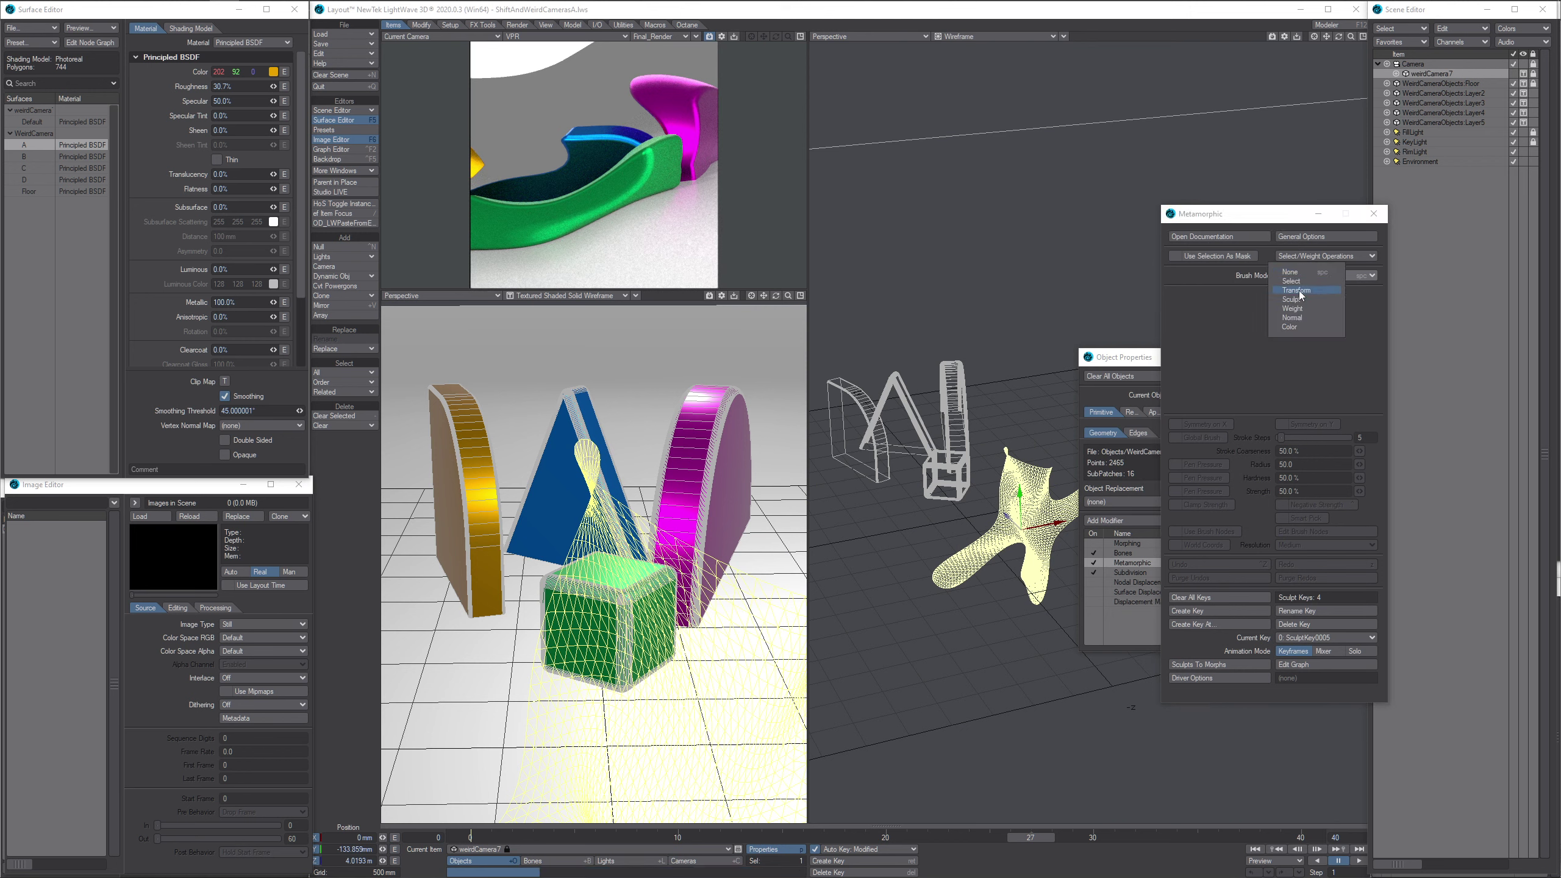
click(1296, 290)
alt+shift+drag(982, 518, 964, 532)
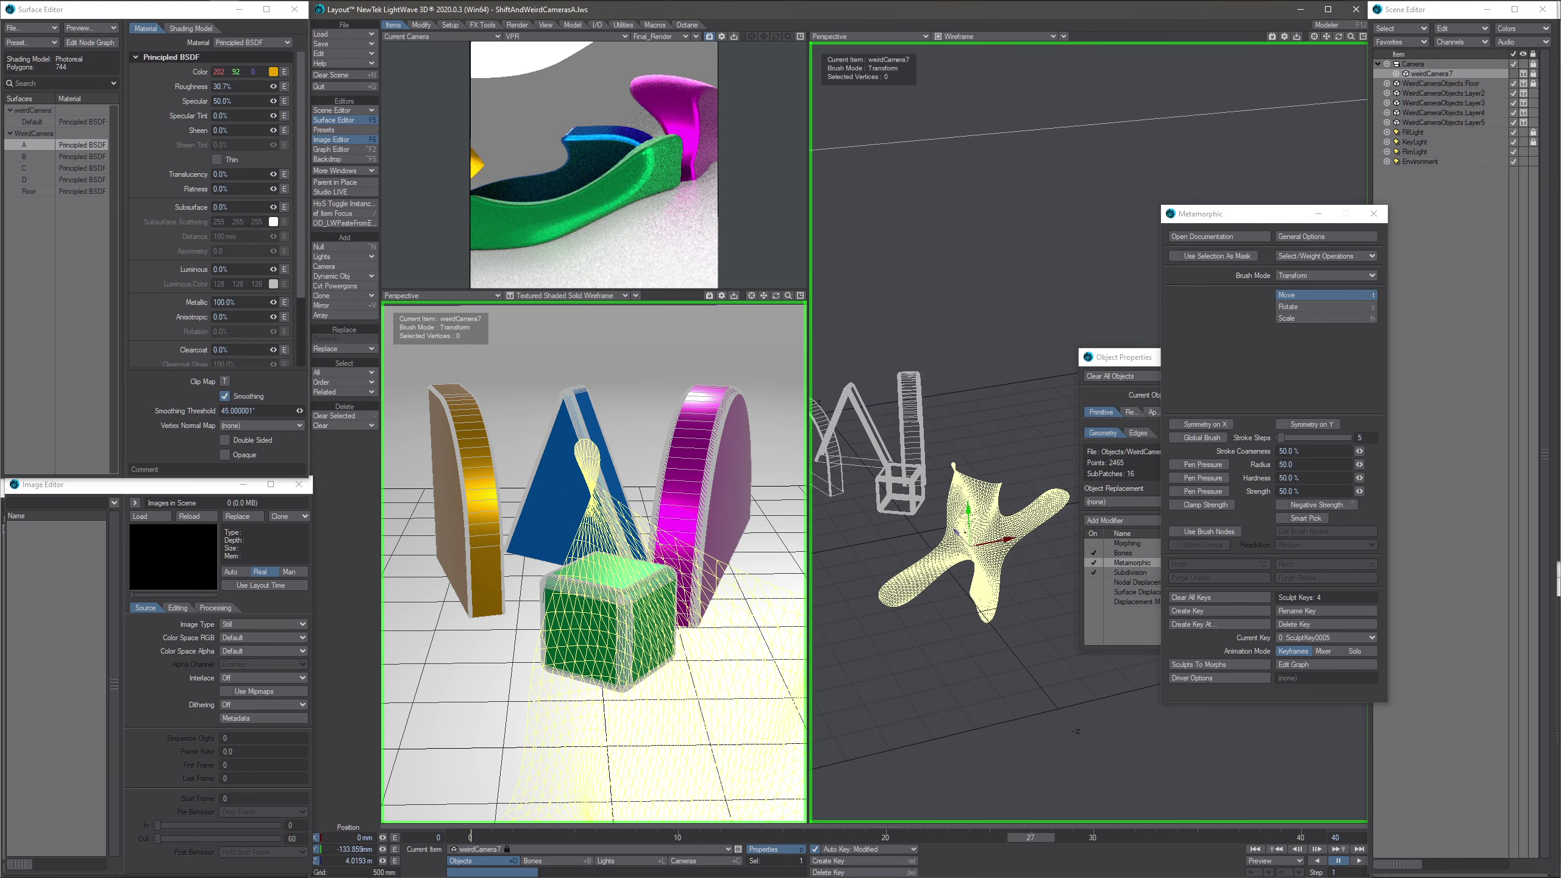
- Switch the transform brush to Rotate, enlarge its radius to 97, and twist the arms of the cross-shaped weirdCamera7 mesh
click(1300, 306)
ctrl+alt+drag(1008, 551, 985, 567)
right_drag(1003, 514, 1031, 512)
drag(1002, 514, 997, 580)
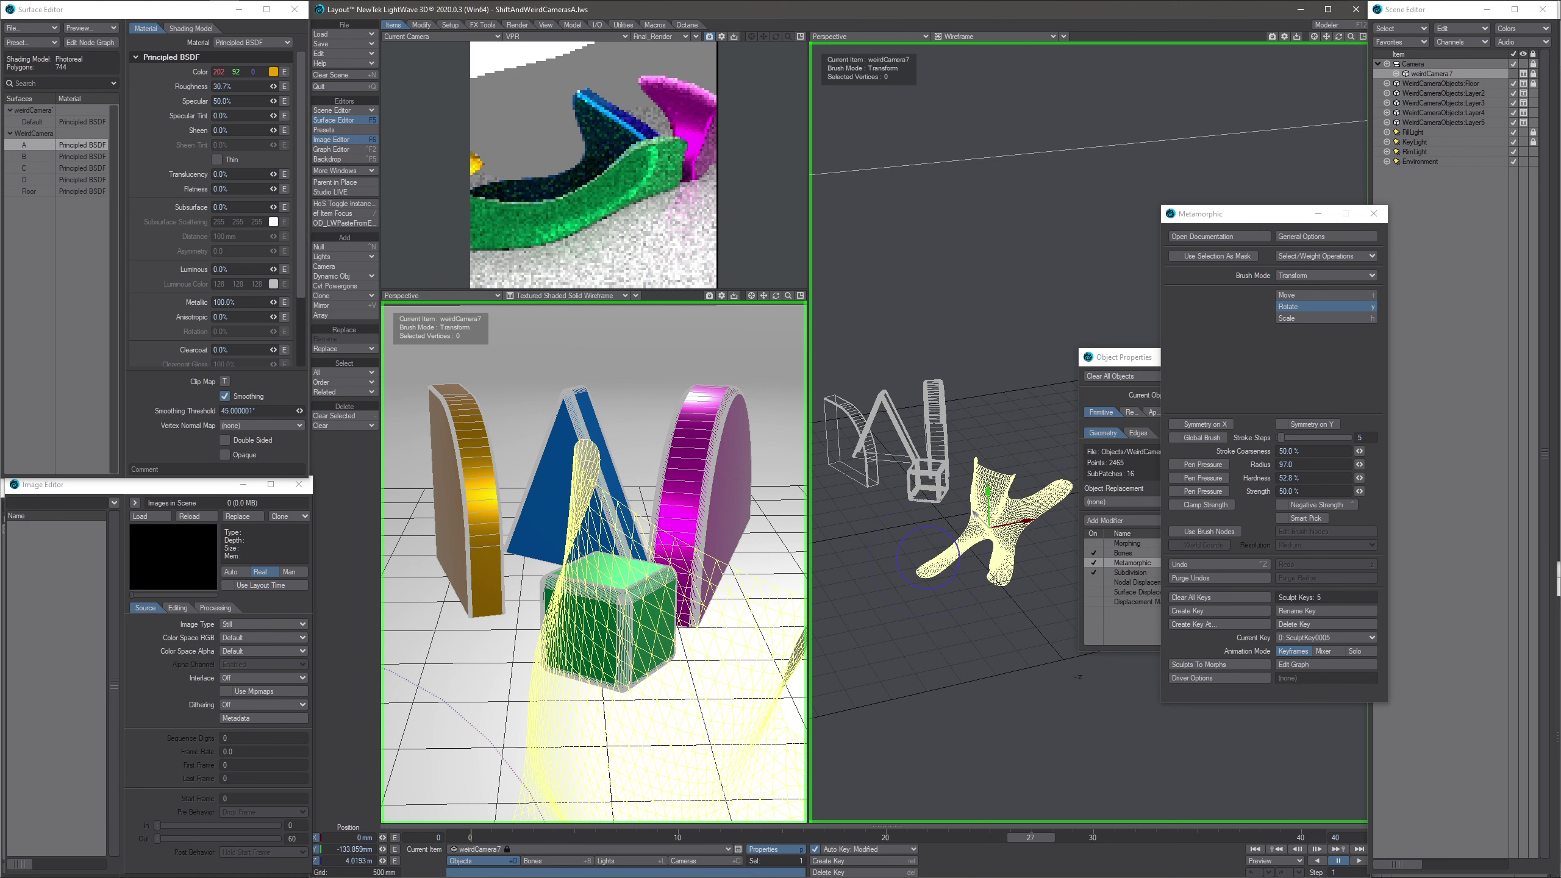
mouse_move(1049, 491)
mouse_down()
mouse_move(1045, 517)
mouse_move(1031, 468)
mouse_move(936, 501)
mouse_move(959, 533)
mouse_move(939, 537)
mouse_move(1045, 547)
mouse_move(976, 576)
mouse_up()
- Switch the transform brush to Move and pull the weirdCamera7 mesh upward, viewing it from other angles
click(1300, 297)
mouse_move(994, 502)
mouse_down()
mouse_move(986, 480)
mouse_move(965, 557)
mouse_move(954, 536)
mouse_move(978, 527)
mouse_move(999, 439)
mouse_up()
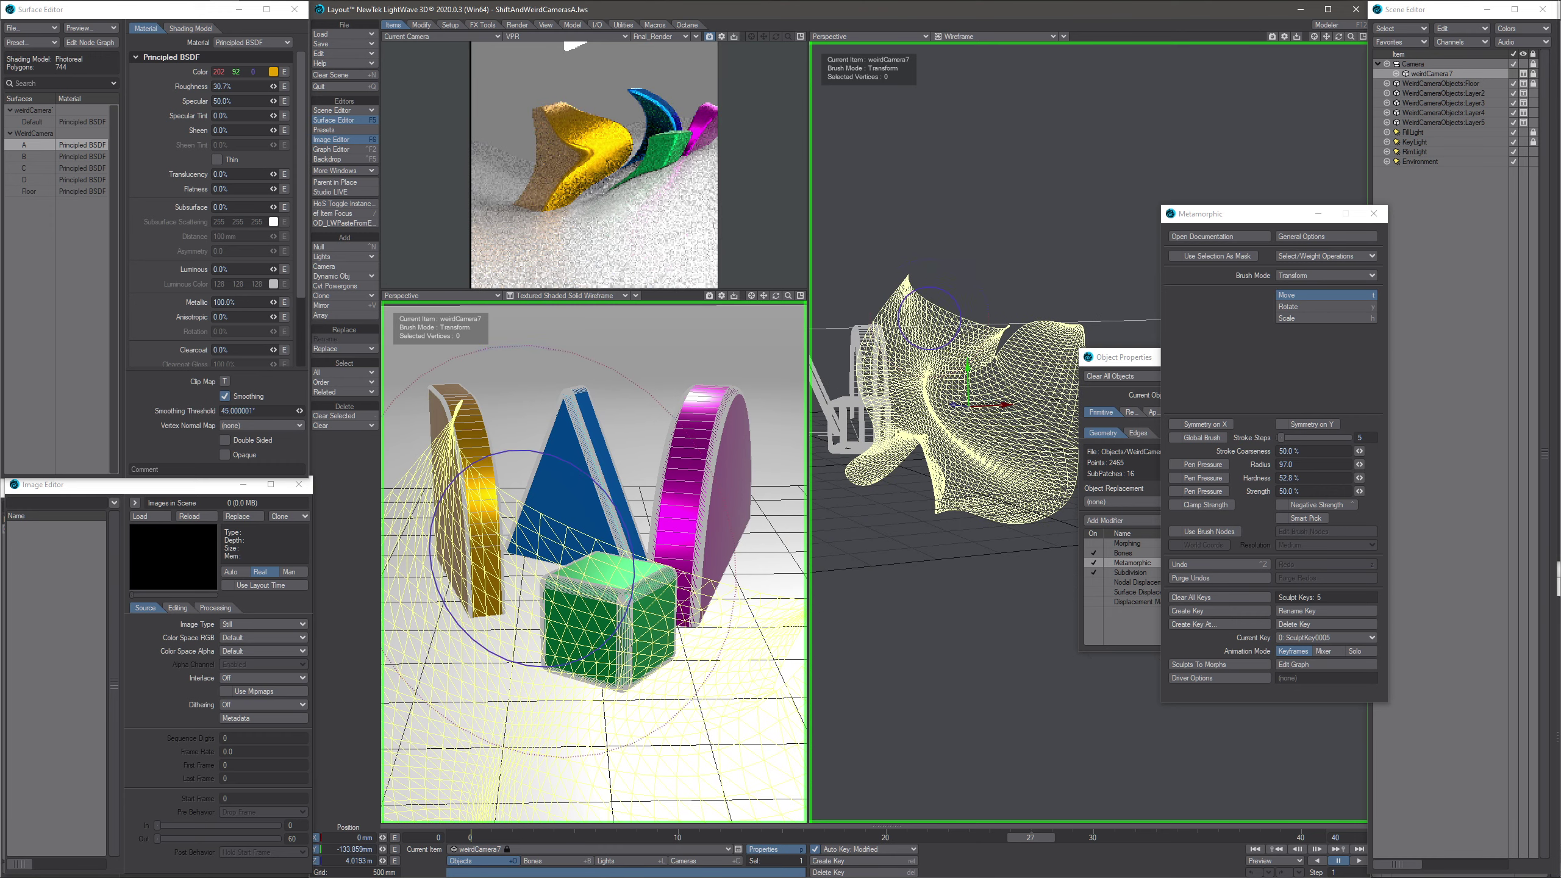
key(ctrl)
ctrl+alt+drag(969, 499, 943, 501)
alt+drag(943, 501, 933, 536)
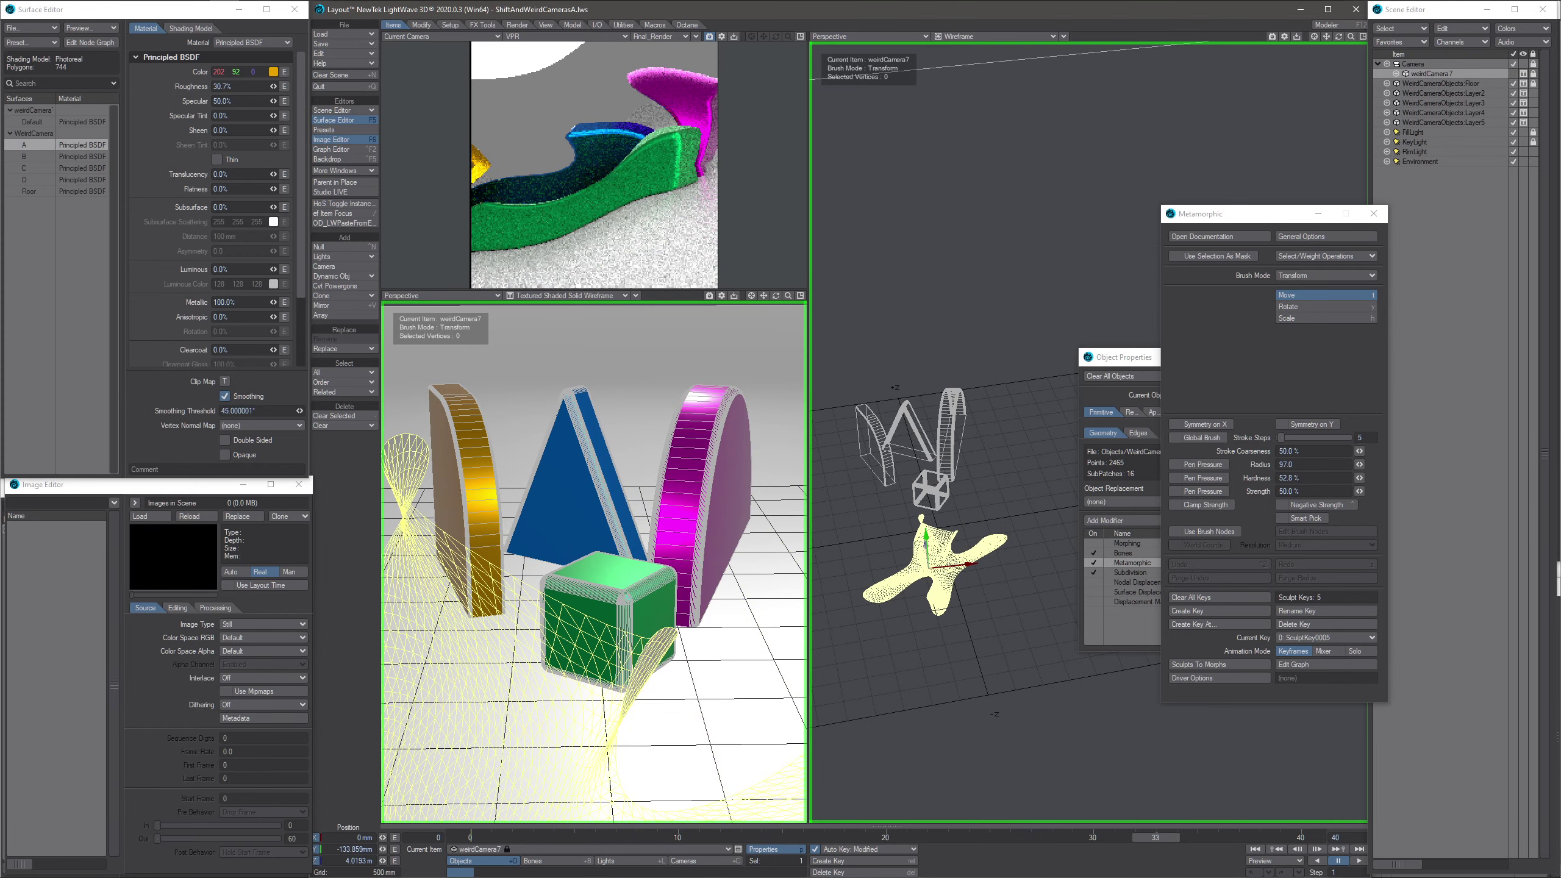
- Load the recent scene ShiftAndWeirdCameraB.lws without saving the current scene
click(335, 34)
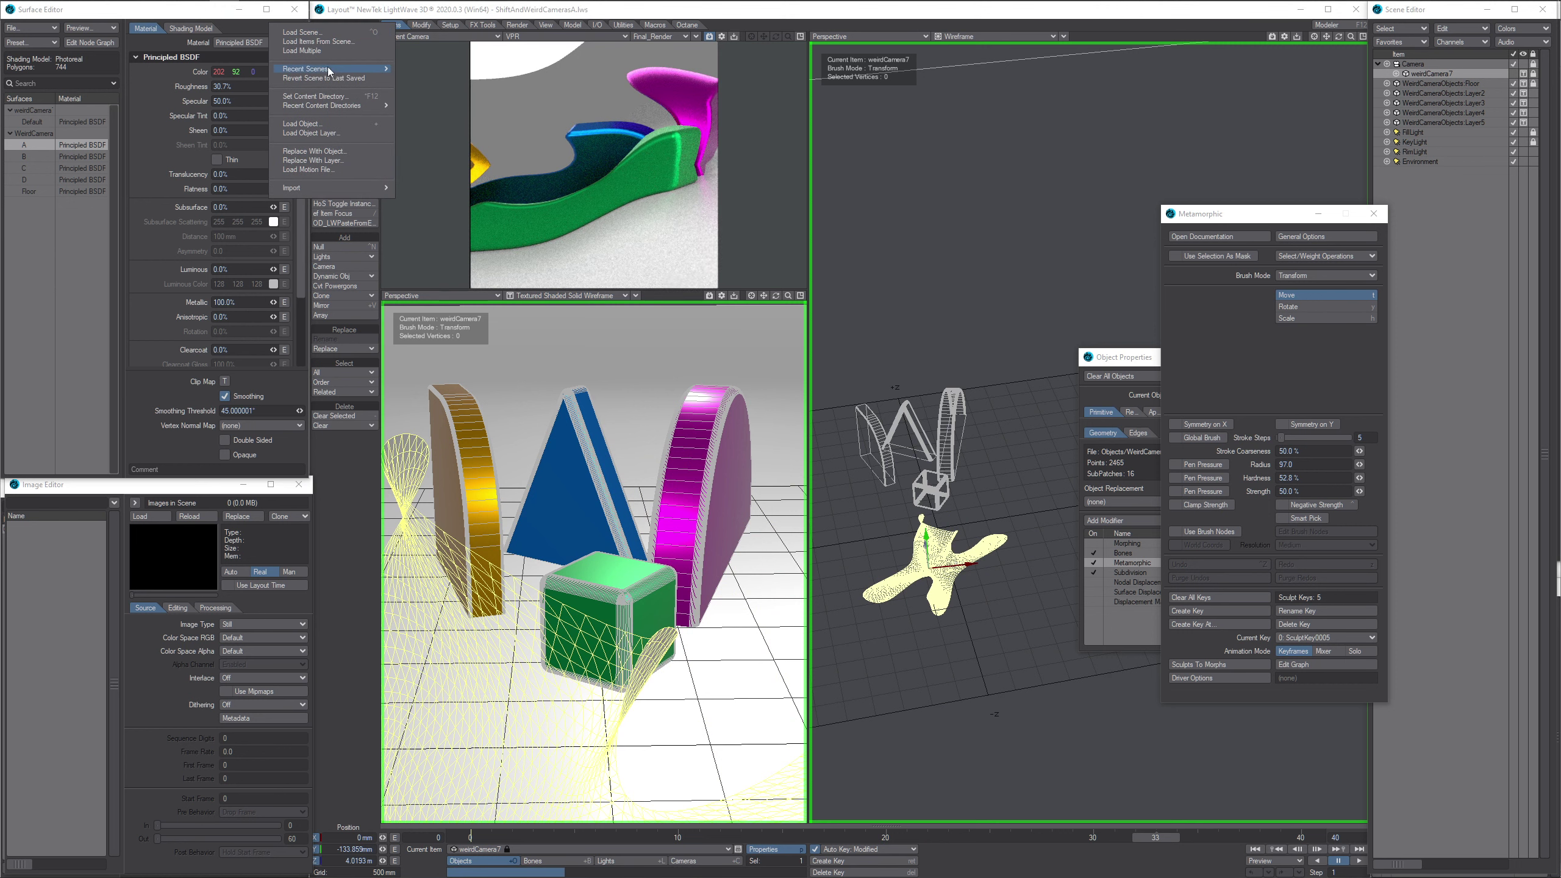
mouse_move(330, 70)
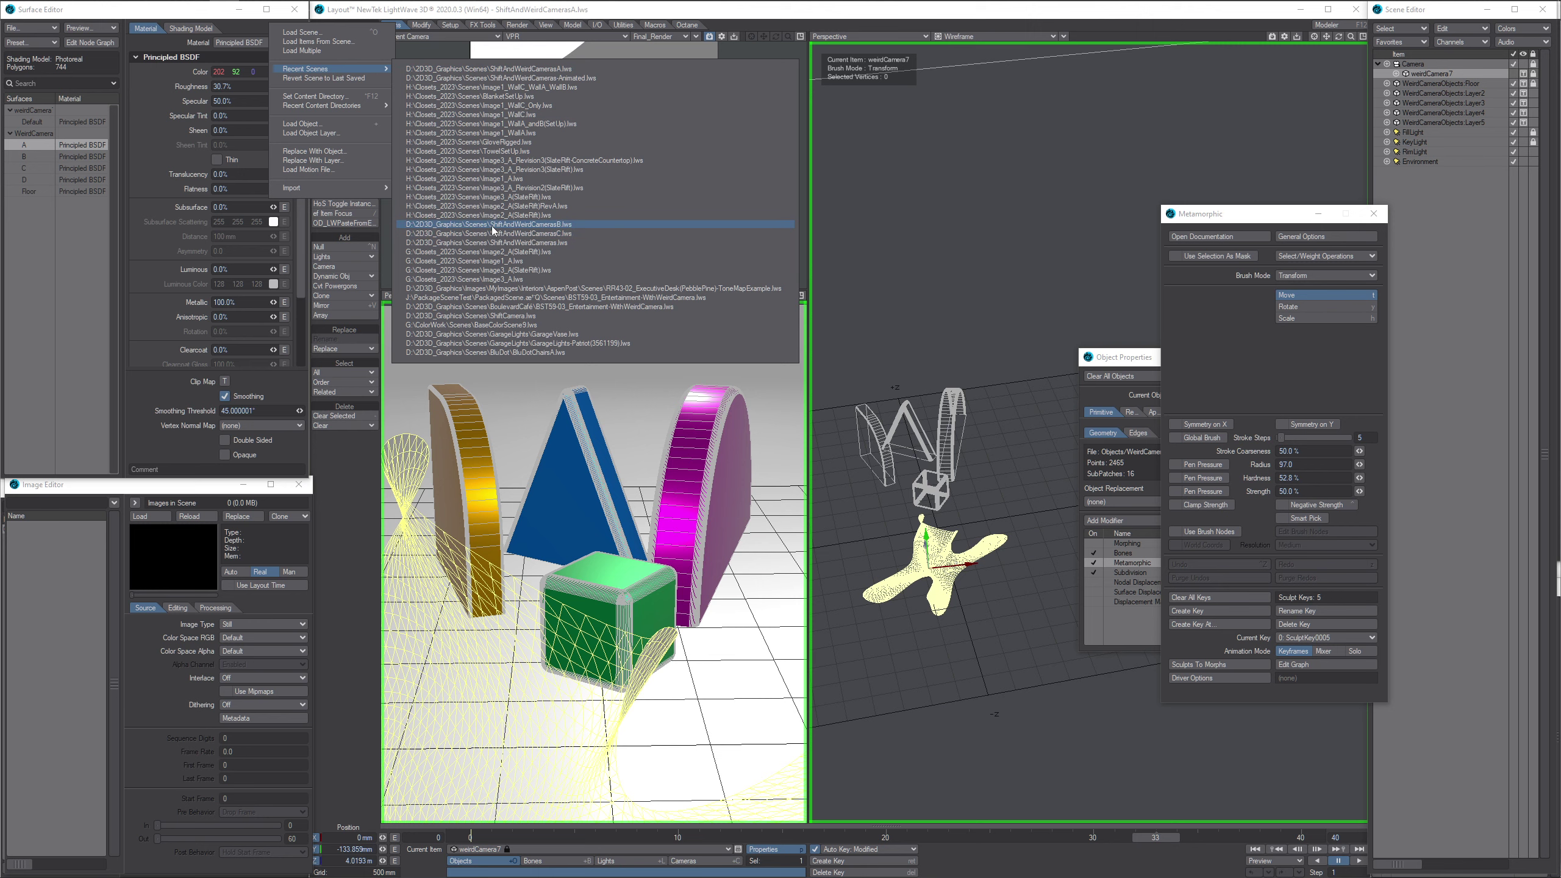
click(492, 225)
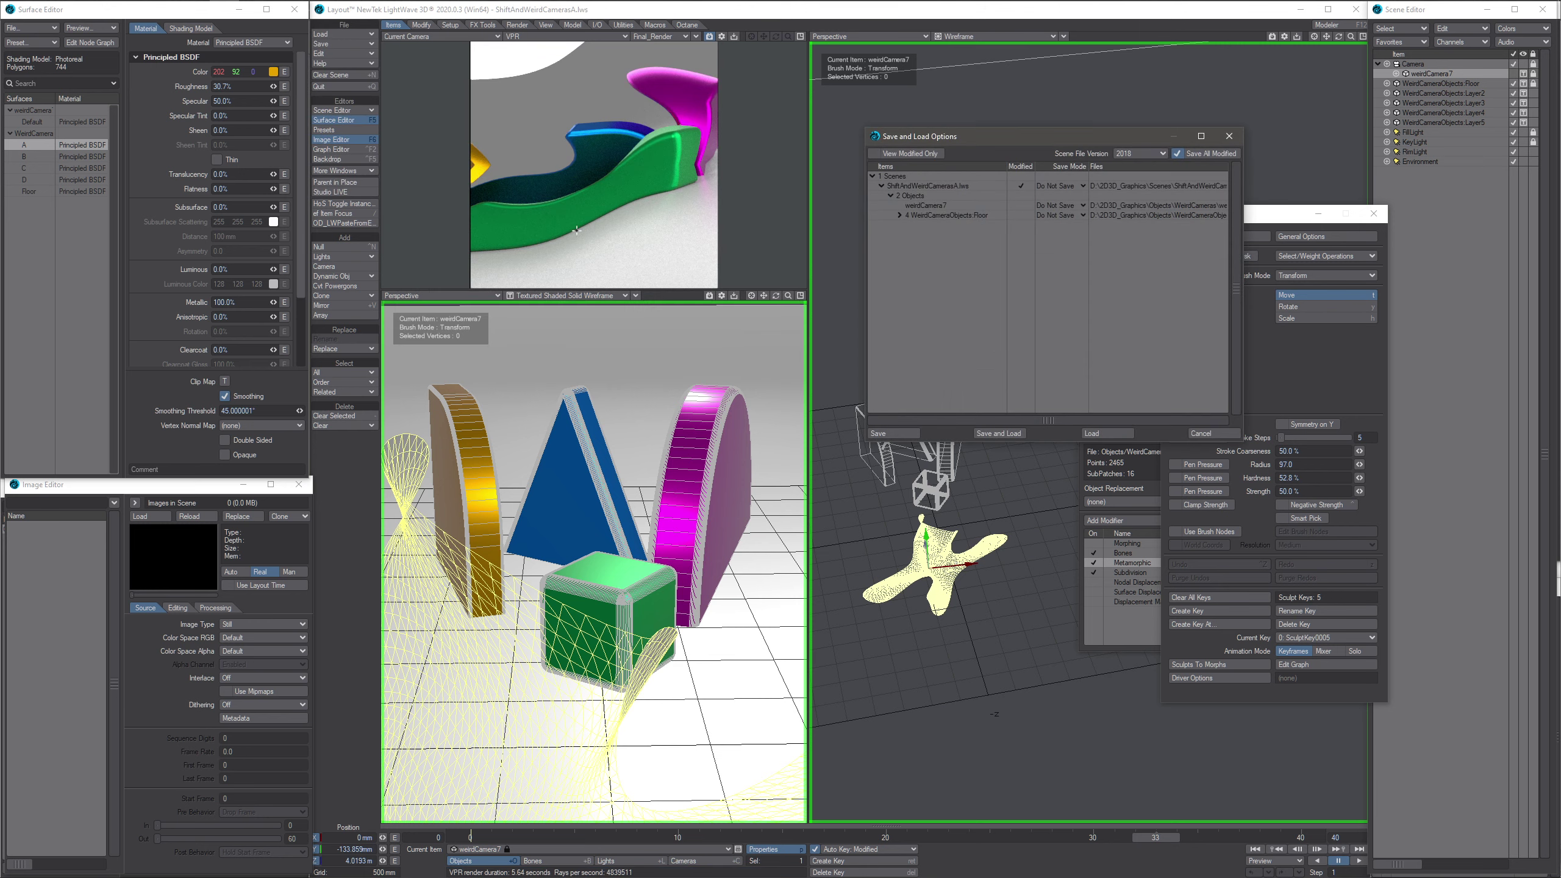
click(1104, 433)
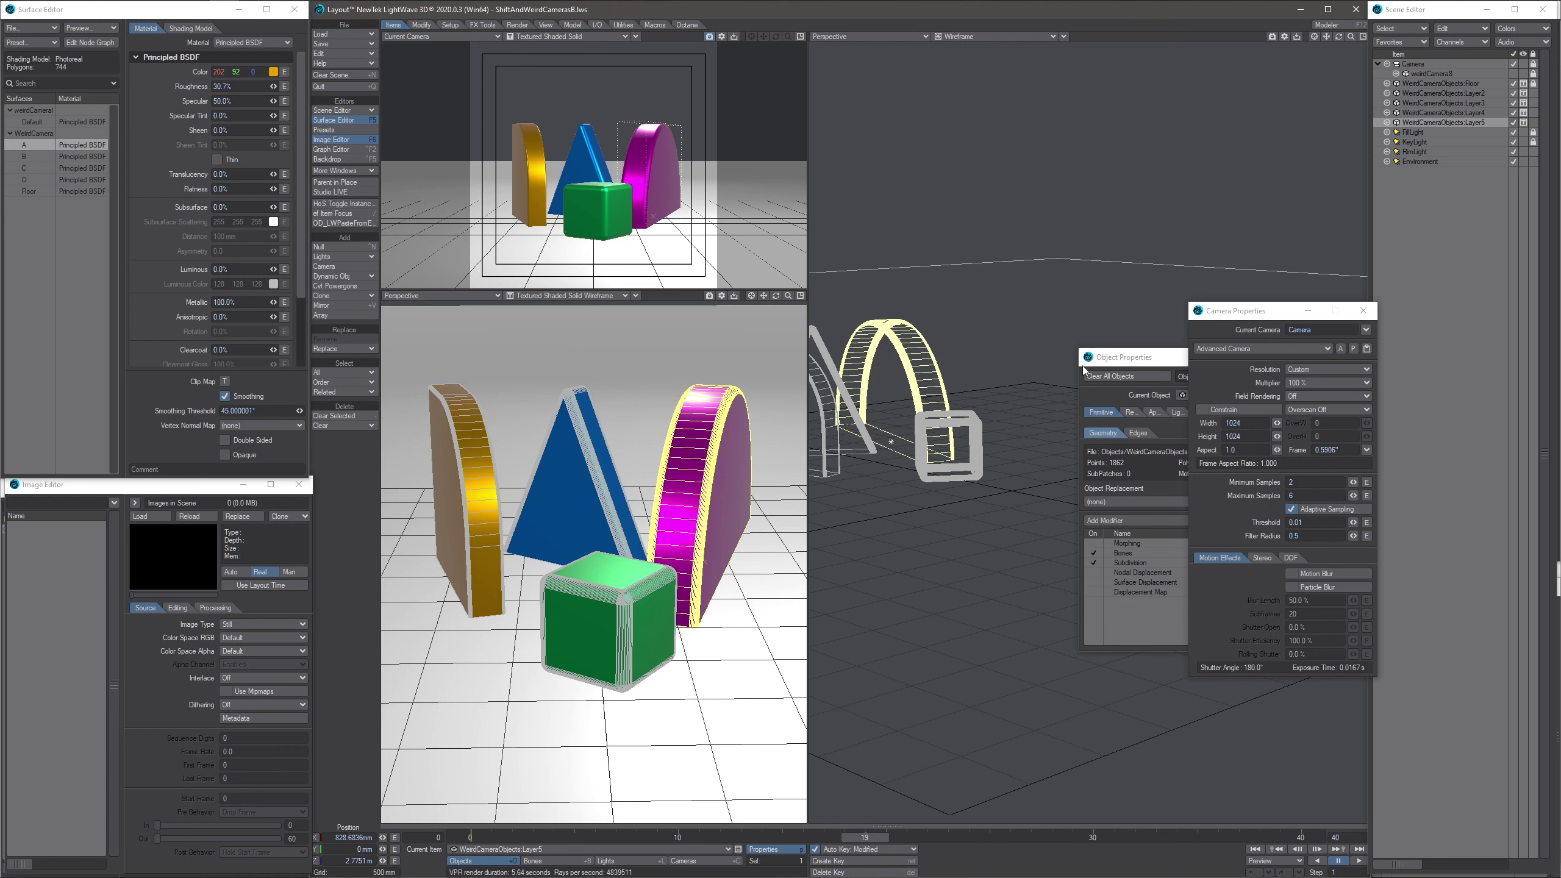
- Render the camera view with VPR, move the camera properties aside, and close the object properties
click(546, 36)
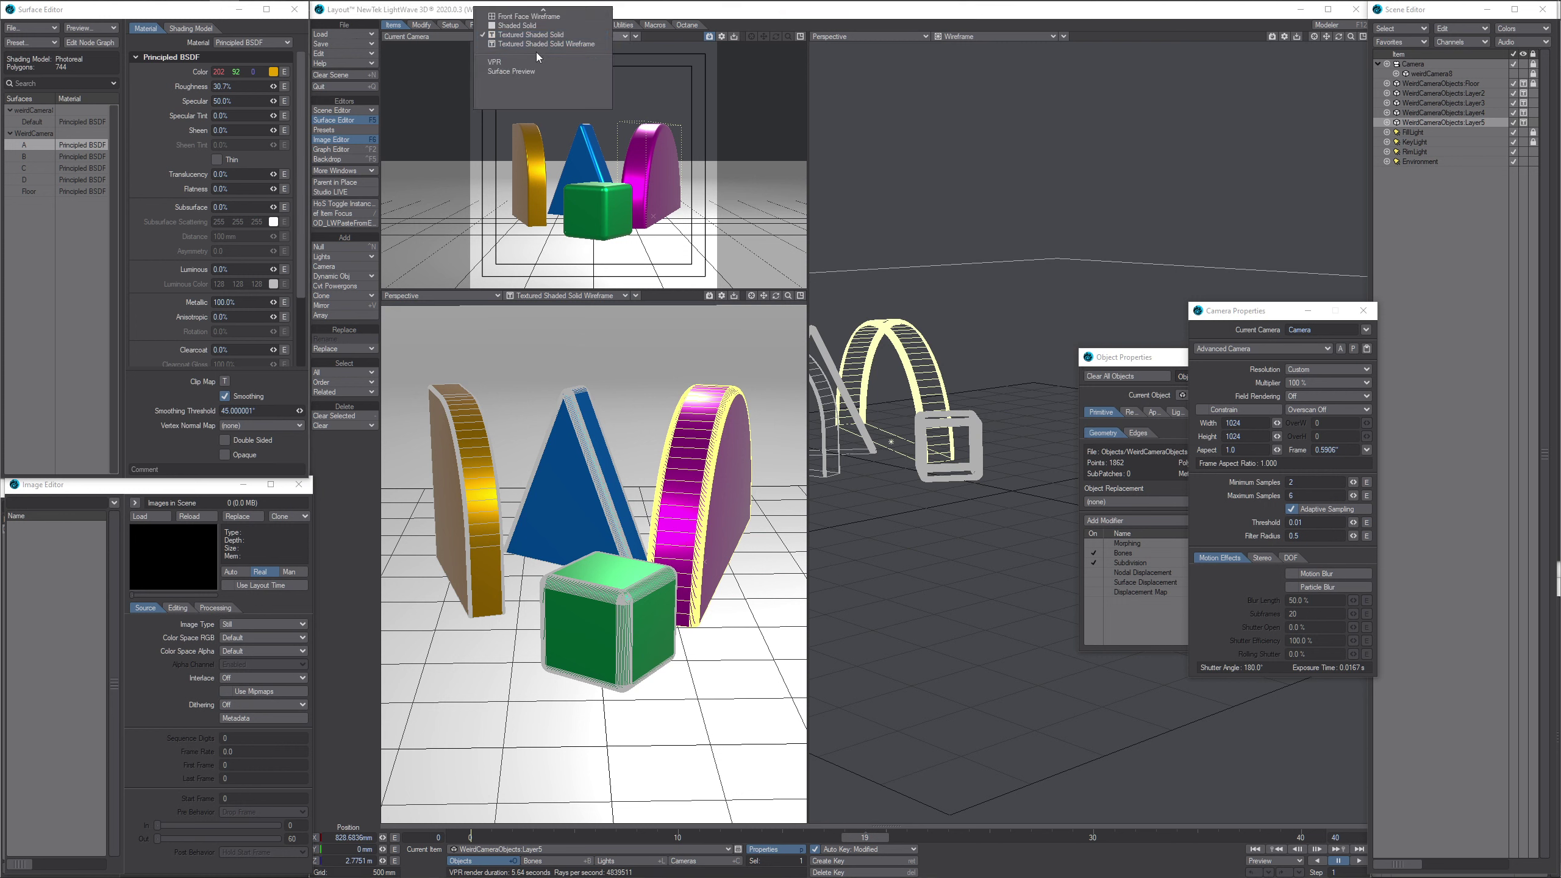
click(535, 62)
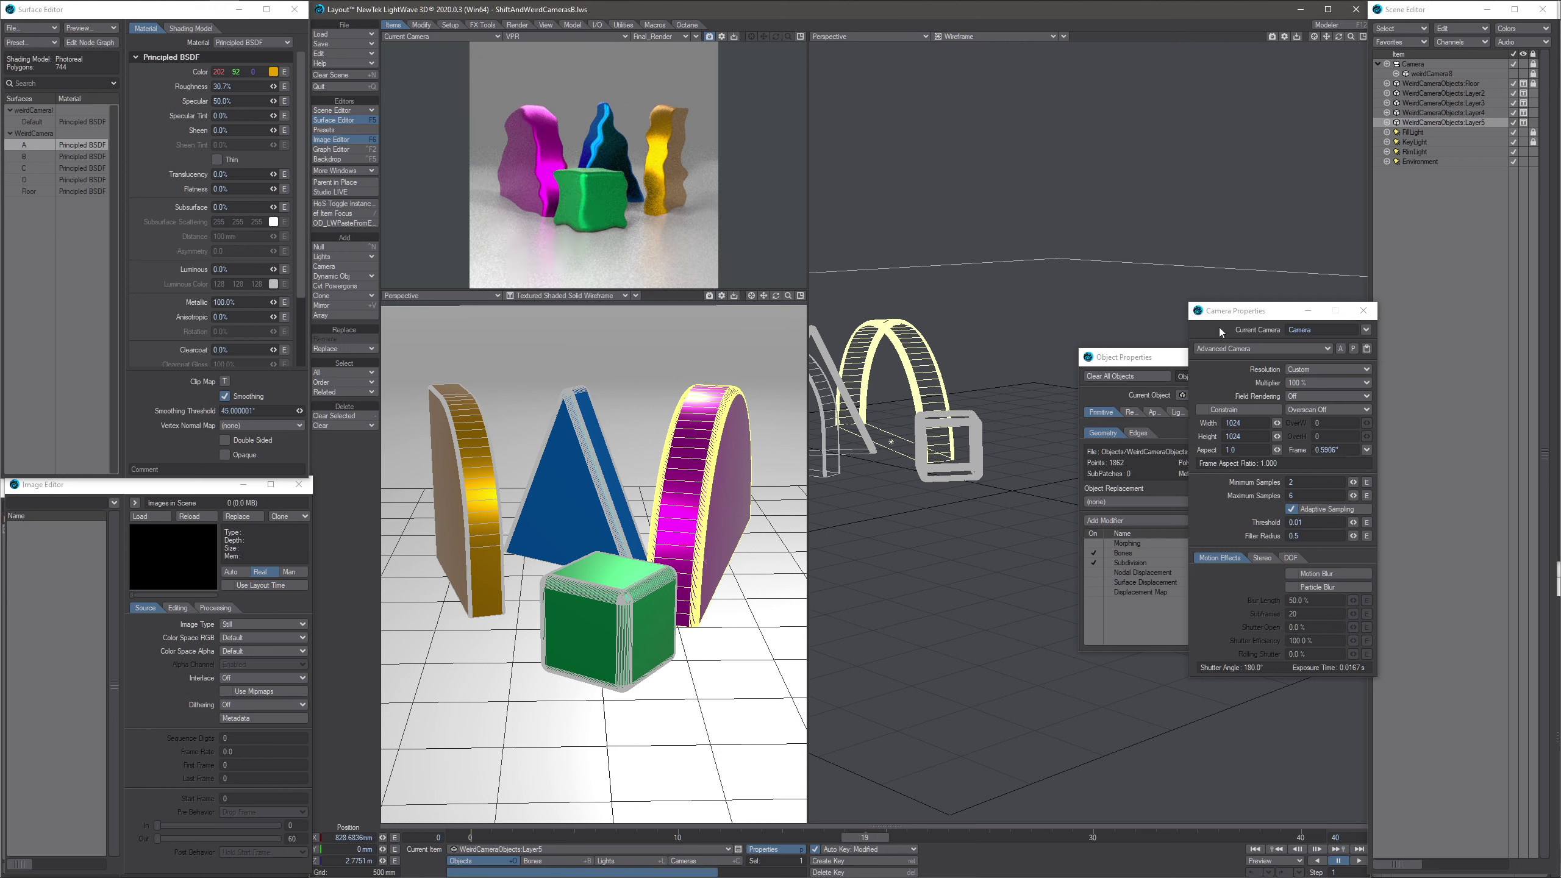
drag(1257, 315, 1349, 343)
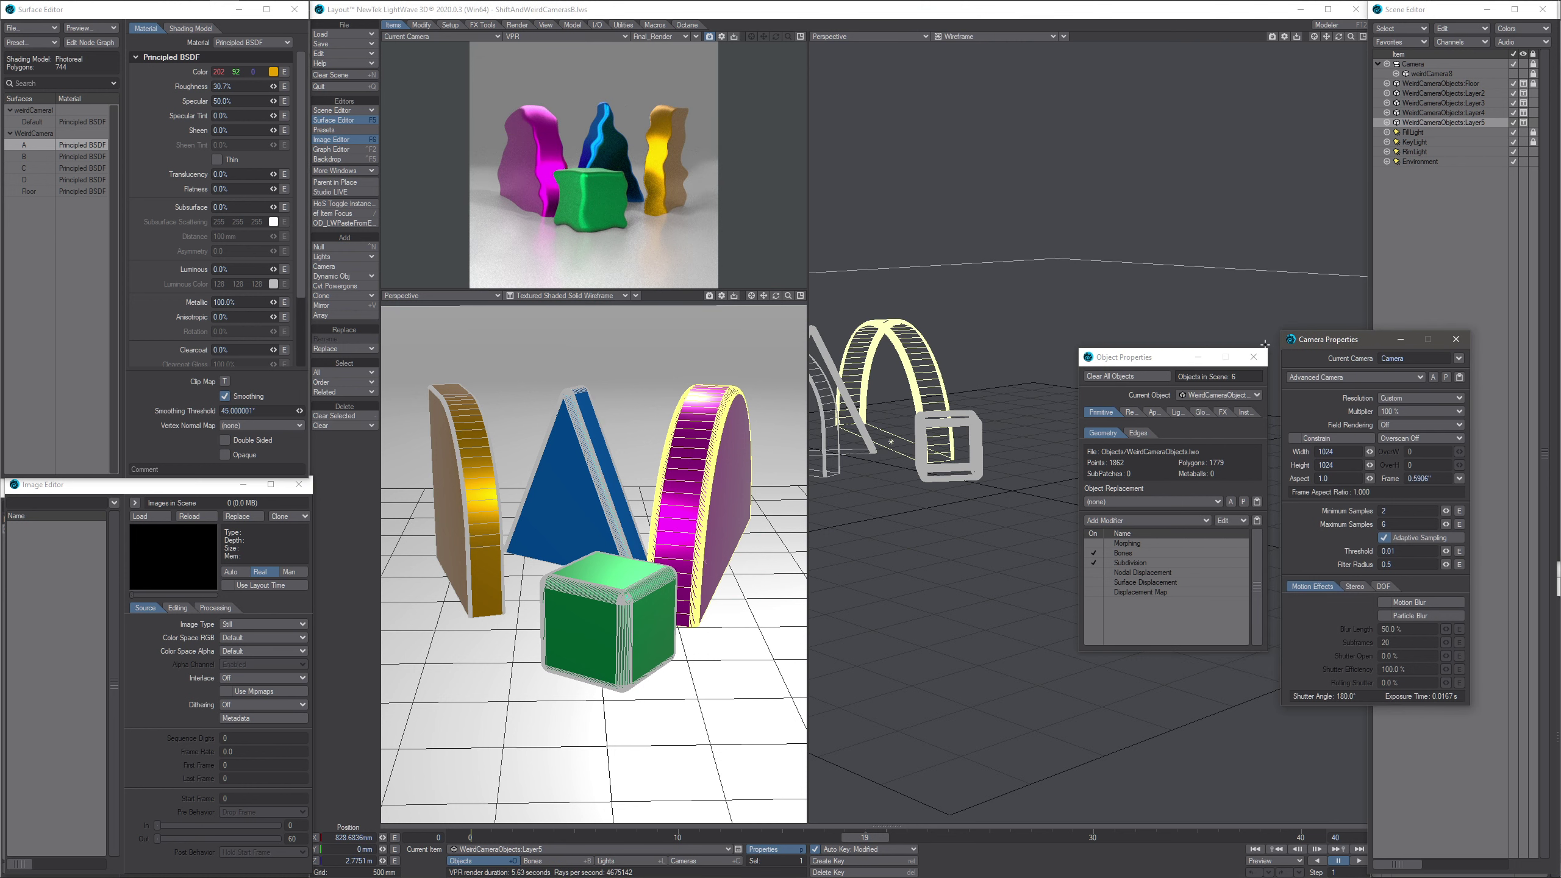
click(1253, 357)
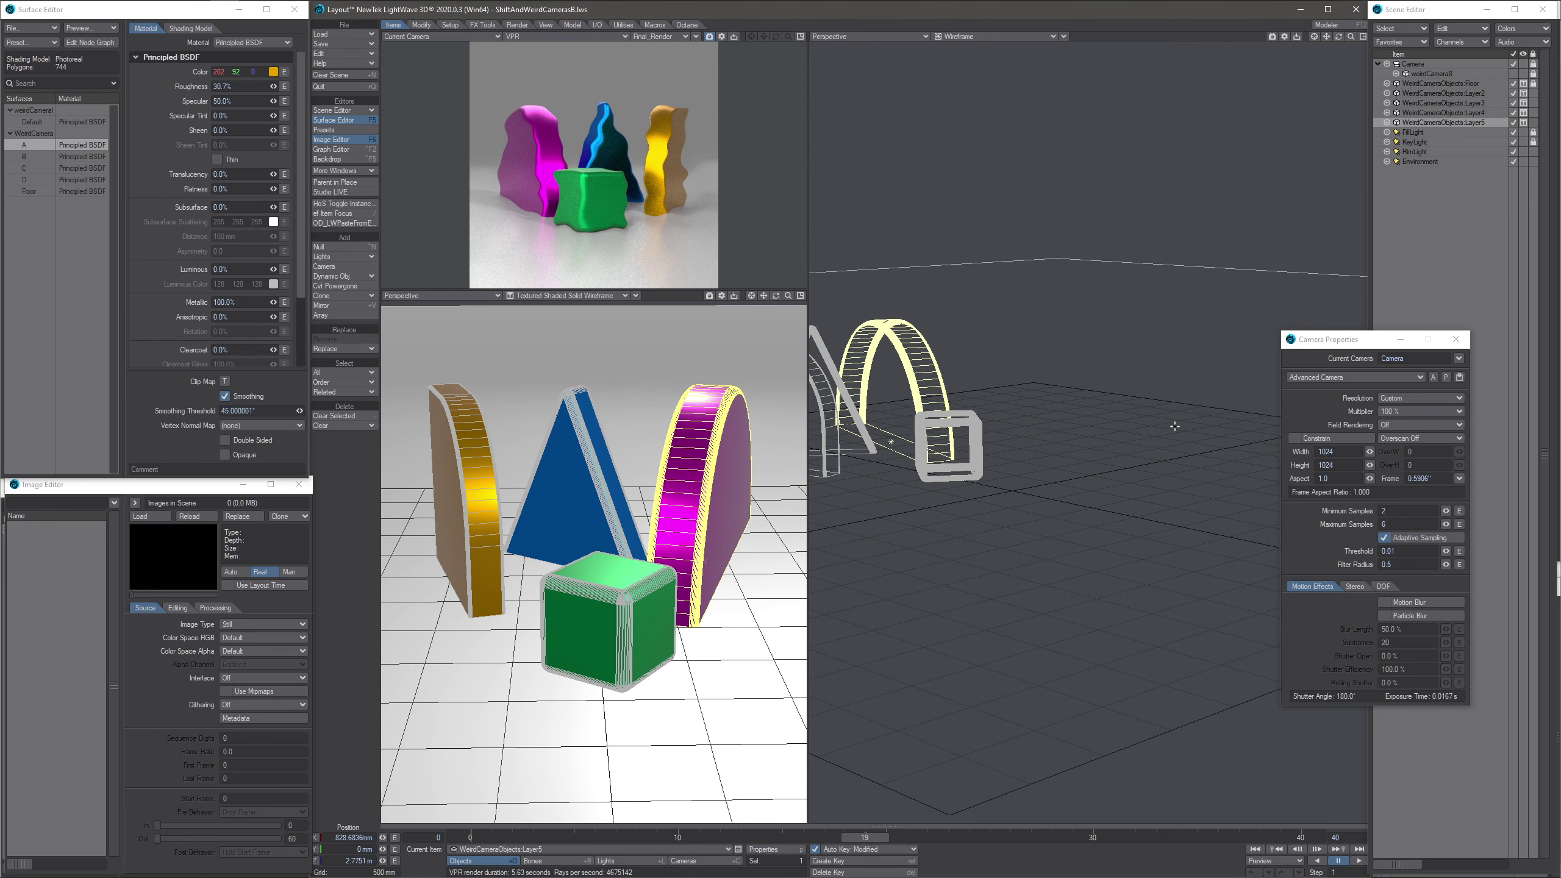
- Select the weirdCamera8 mesh and set its scene visibility to Textured Shaded Solid
click(1435, 75)
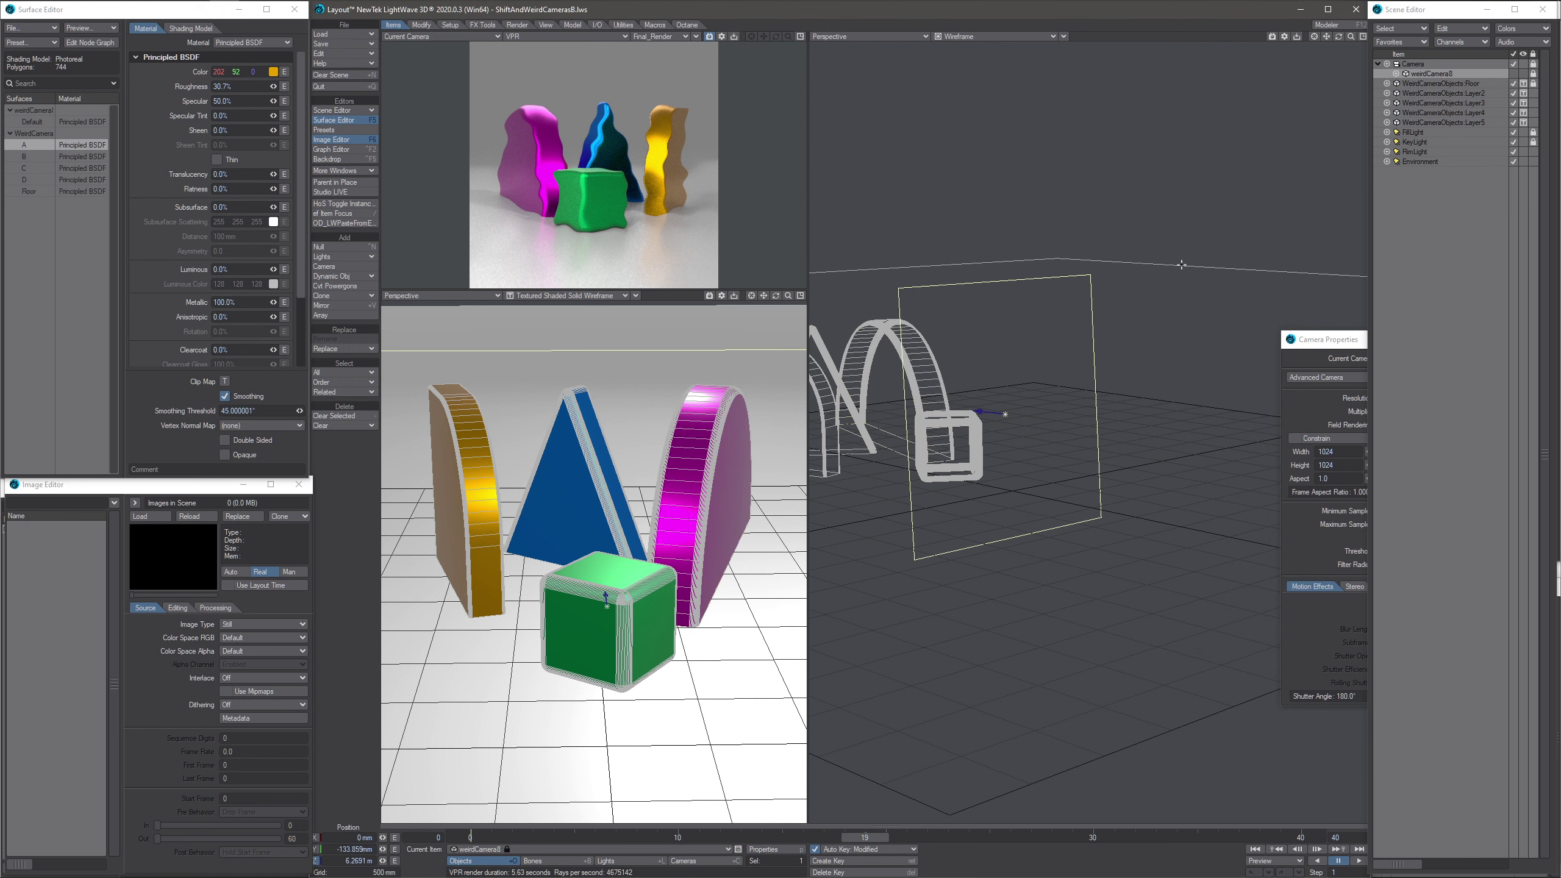
click(1522, 76)
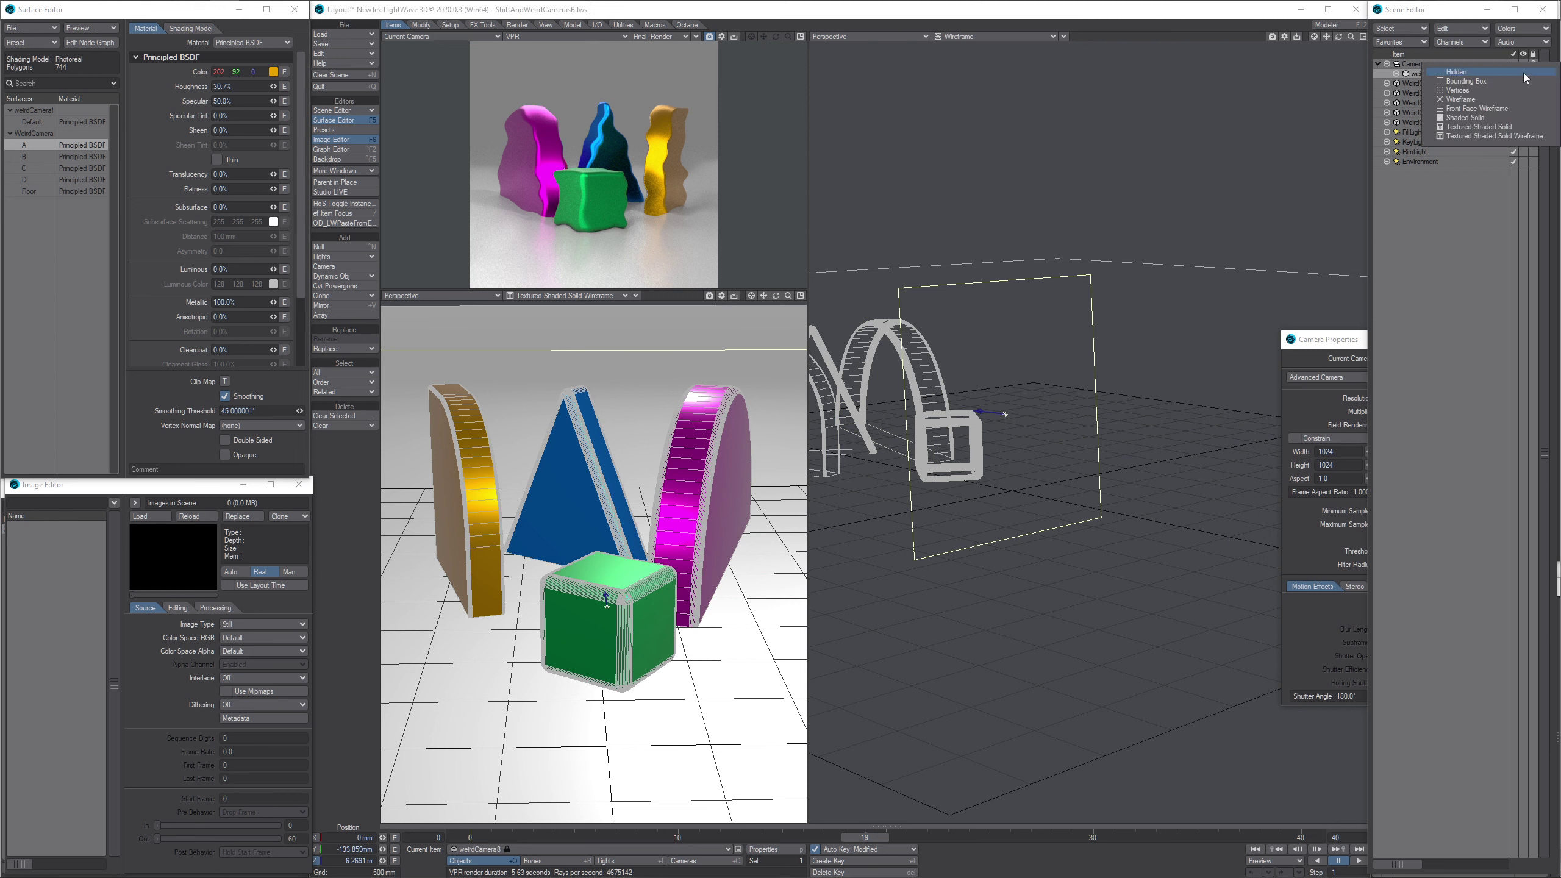
click(1492, 128)
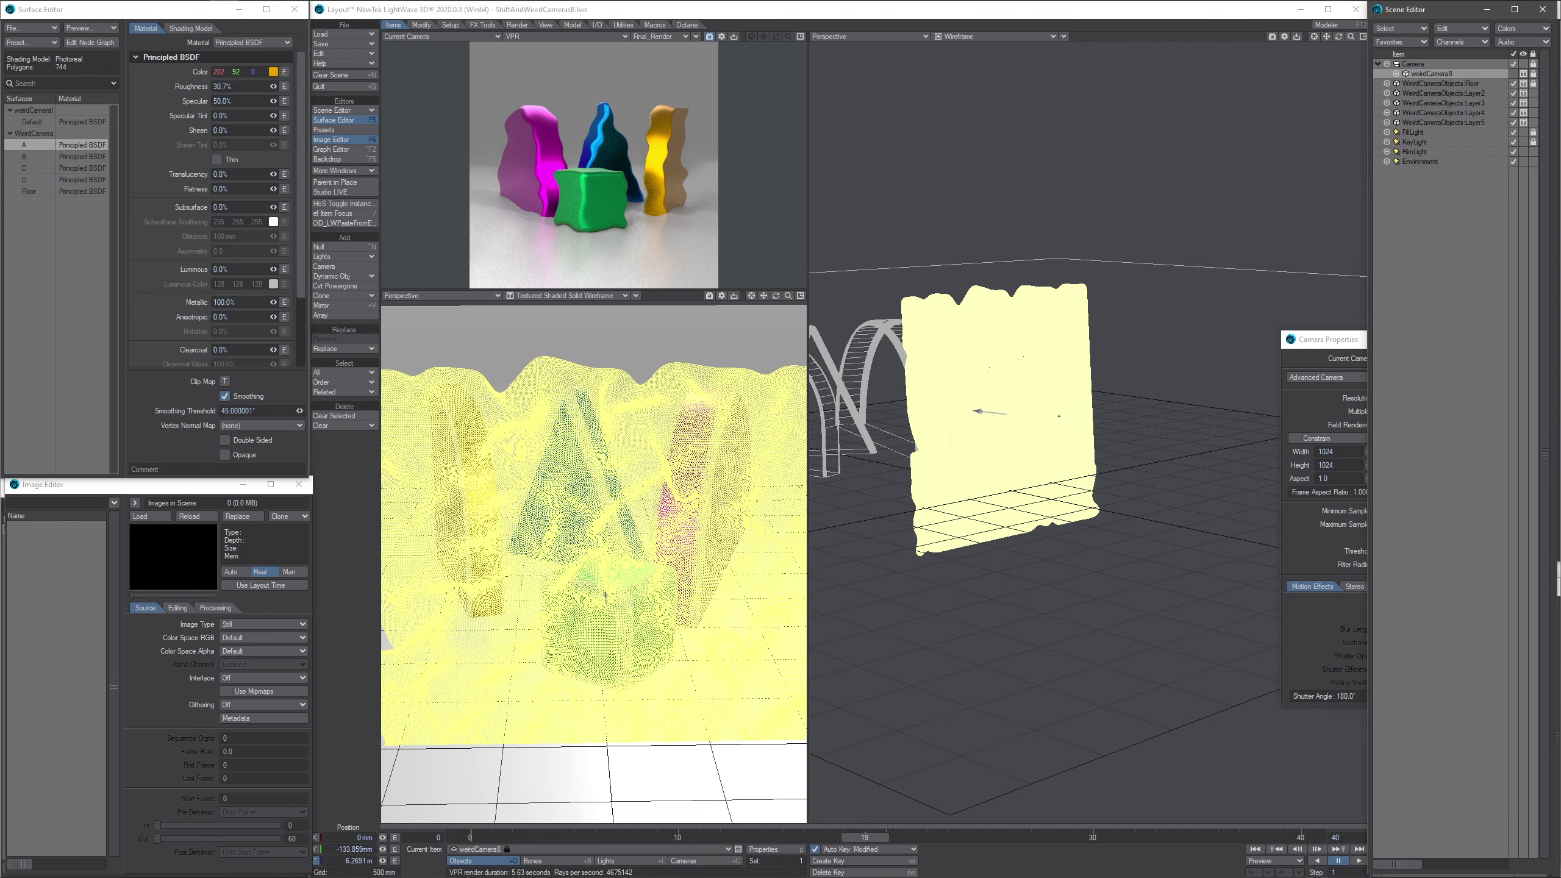
alt+drag(1059, 416, 1211, 378)
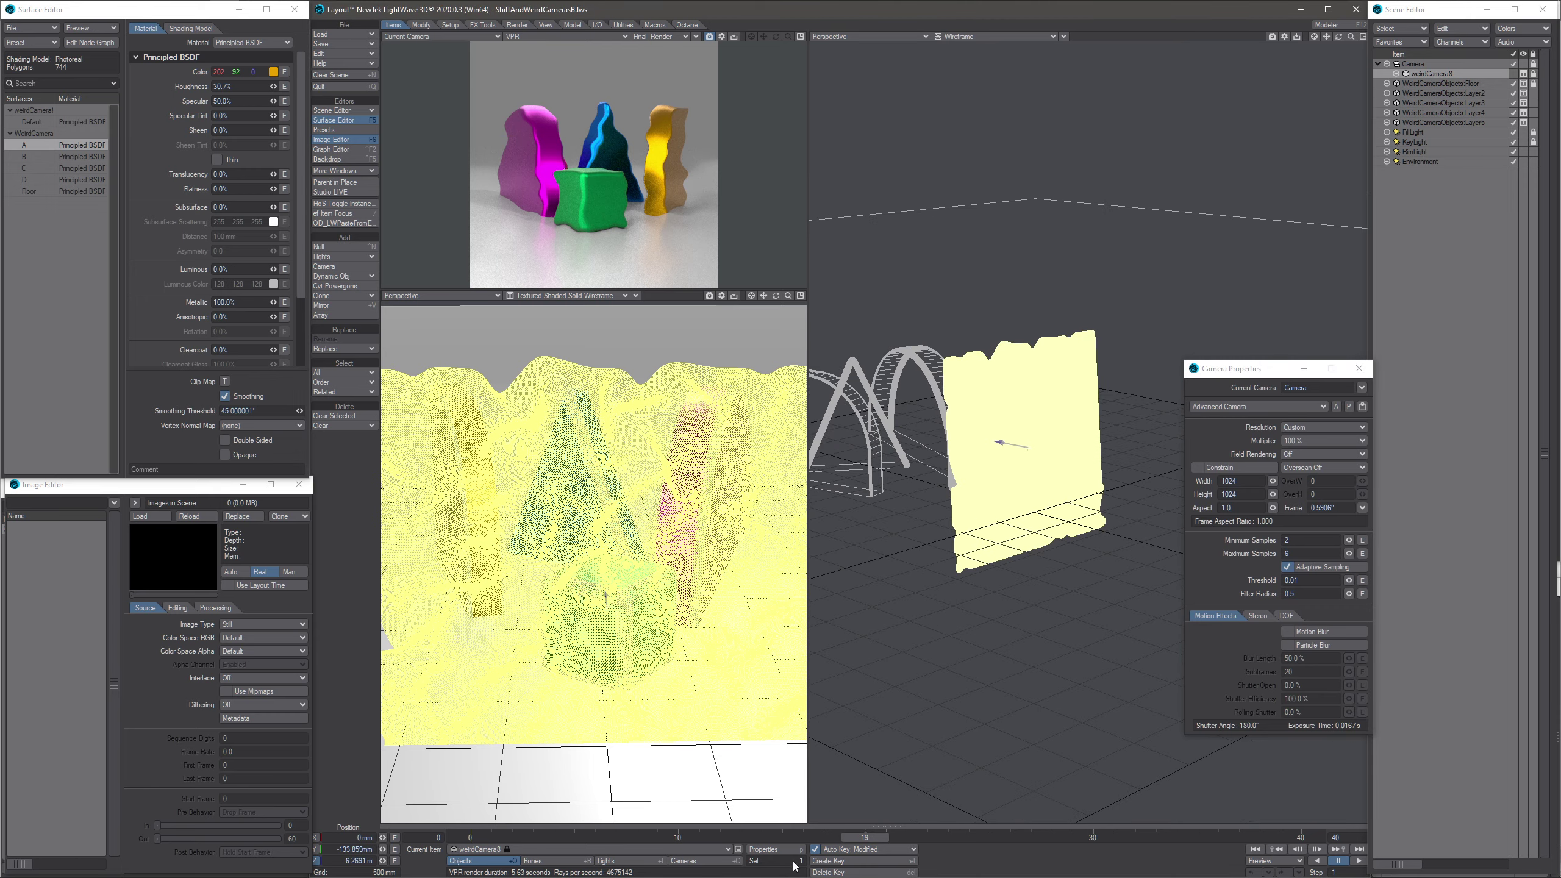
- Scrub the animation to see how the changing weirdCamera8 mesh distorts the render, ending at frame 11
drag(853, 837, 459, 837)
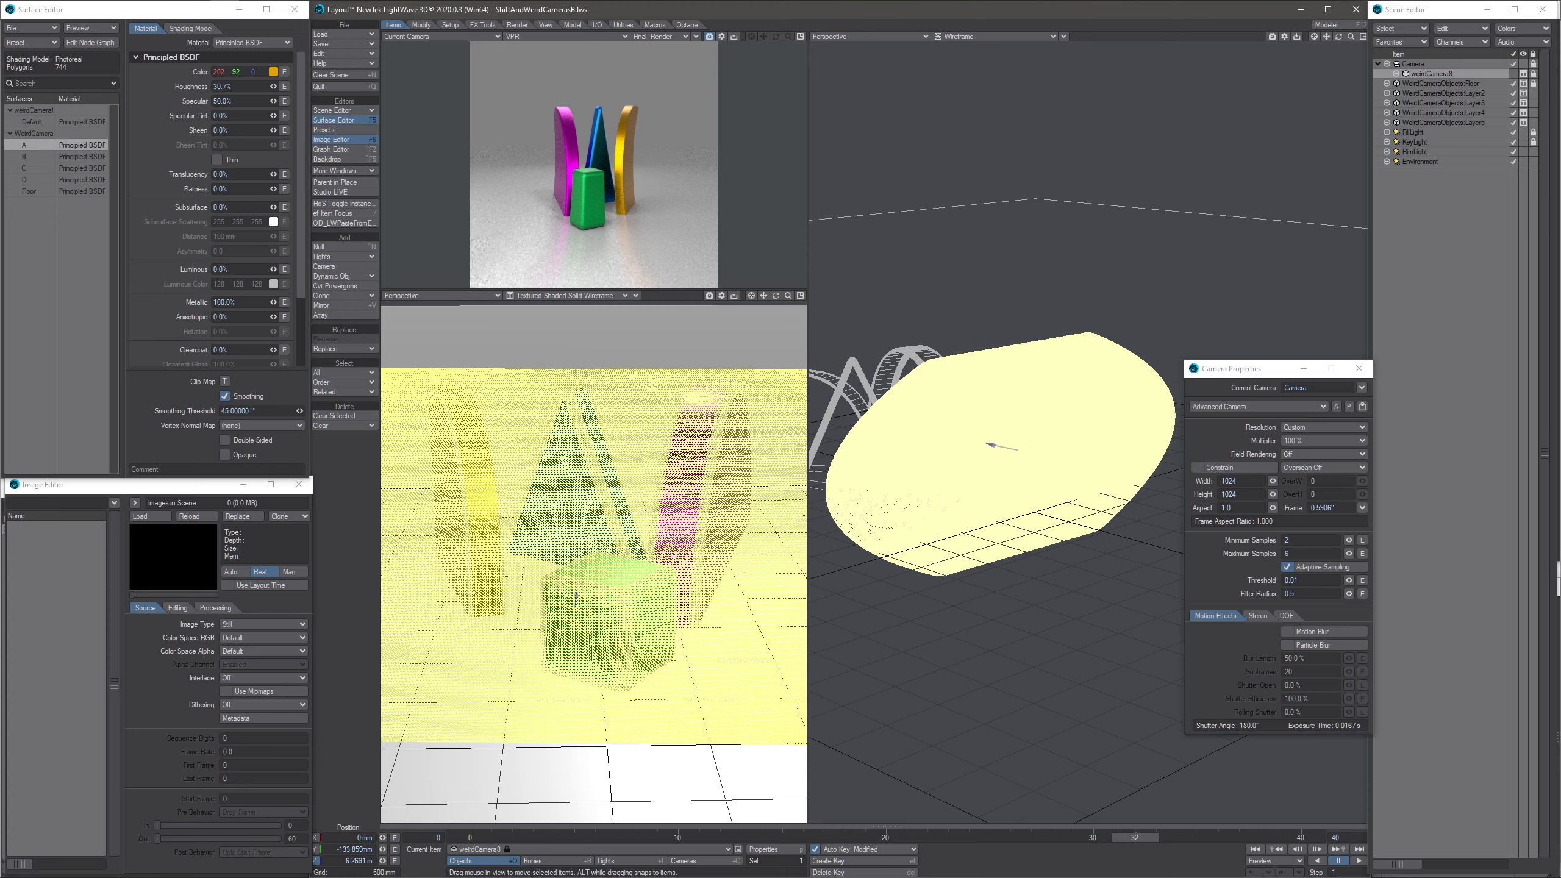
drag(1132, 837, 843, 837)
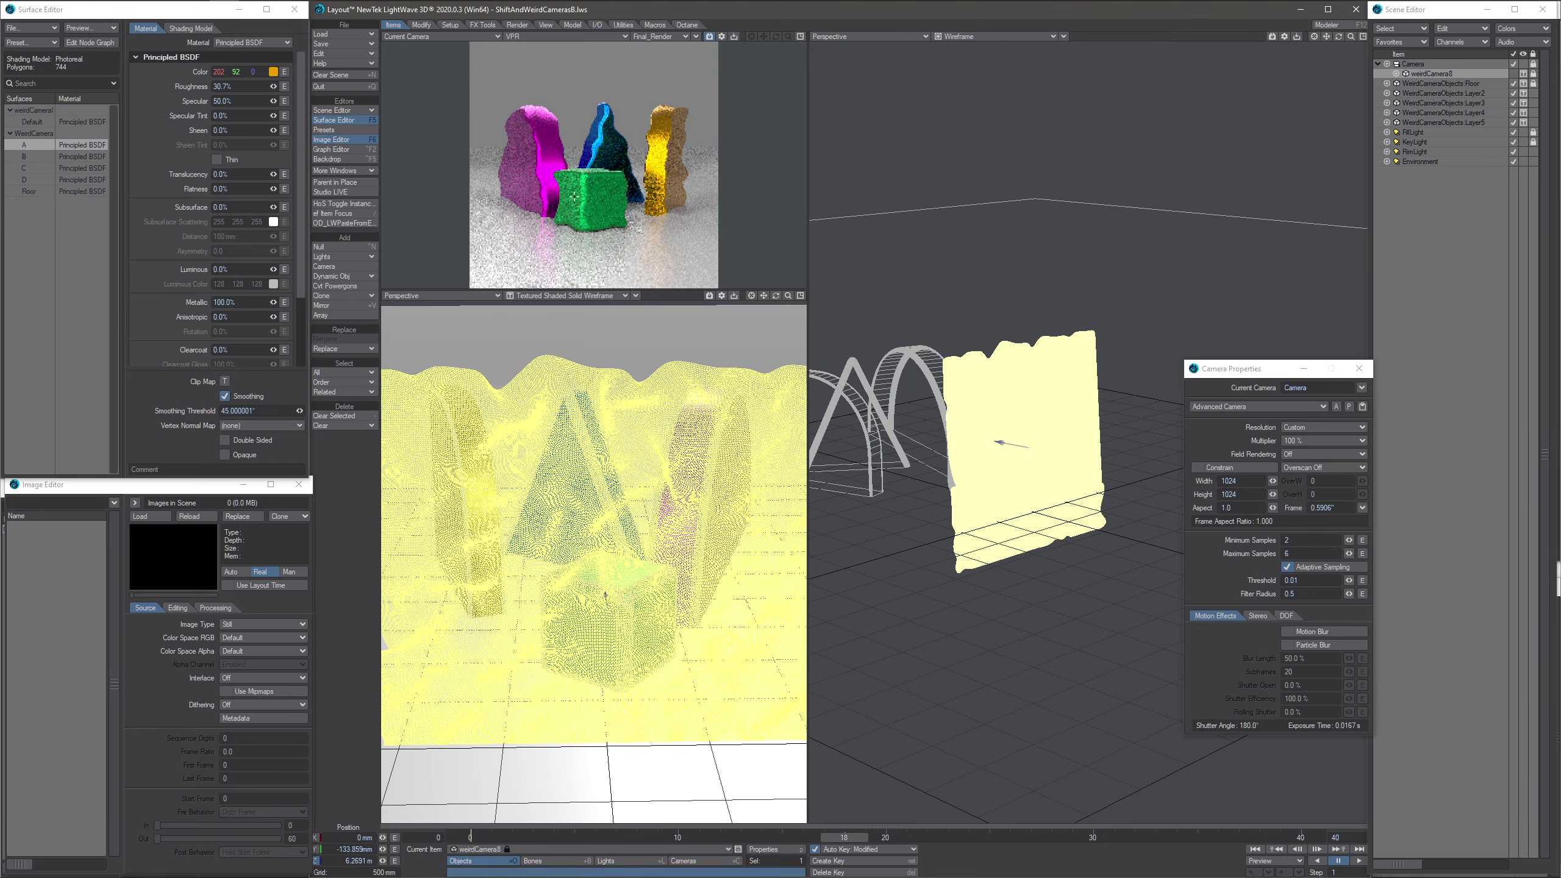
drag(852, 837, 766, 837)
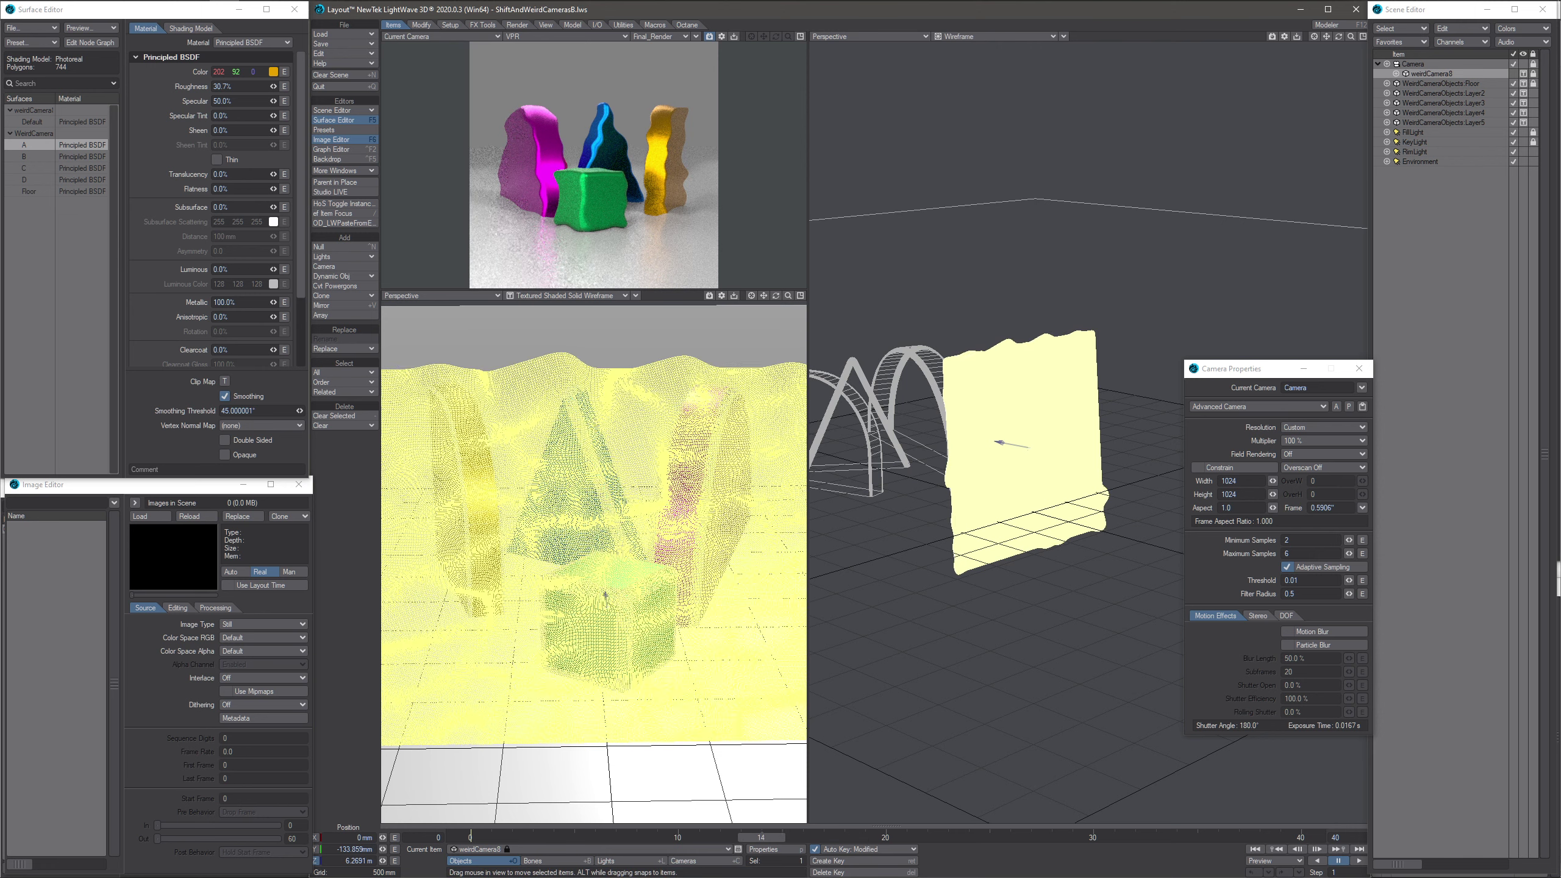
key(Left)
key(Left)
key(Left)
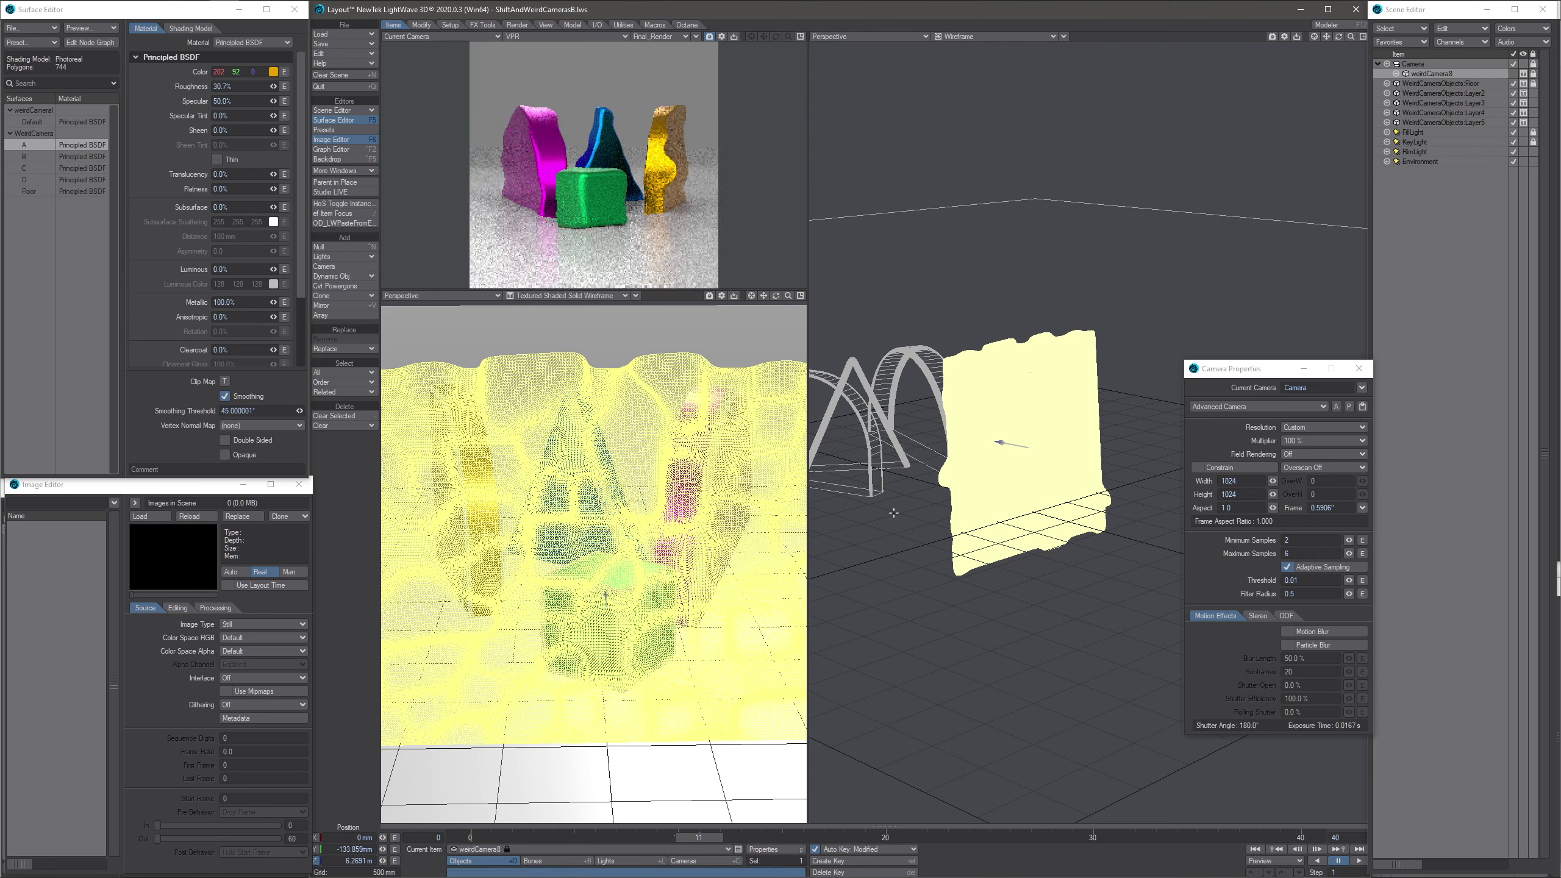
- Examine the weirdCamera8 mesh and scene from several angles, and check the mesh and UV map in the Advanced Camera settings
alt+drag(891, 515, 942, 451)
scroll(943, 451, down, 3)
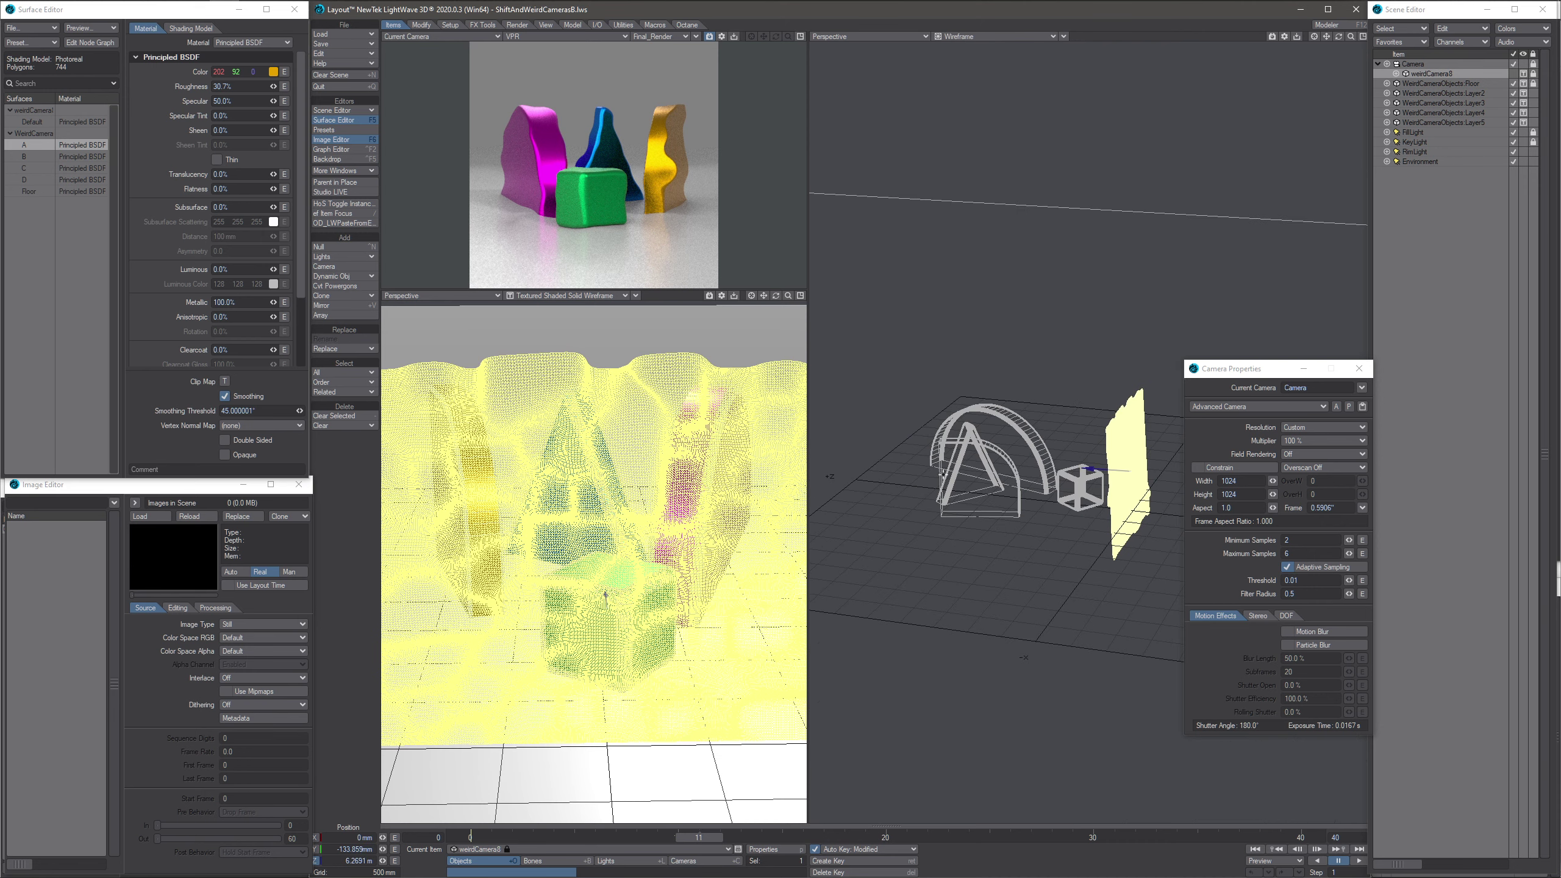
alt+drag(952, 395, 1057, 449)
scroll(1106, 470, up, 3)
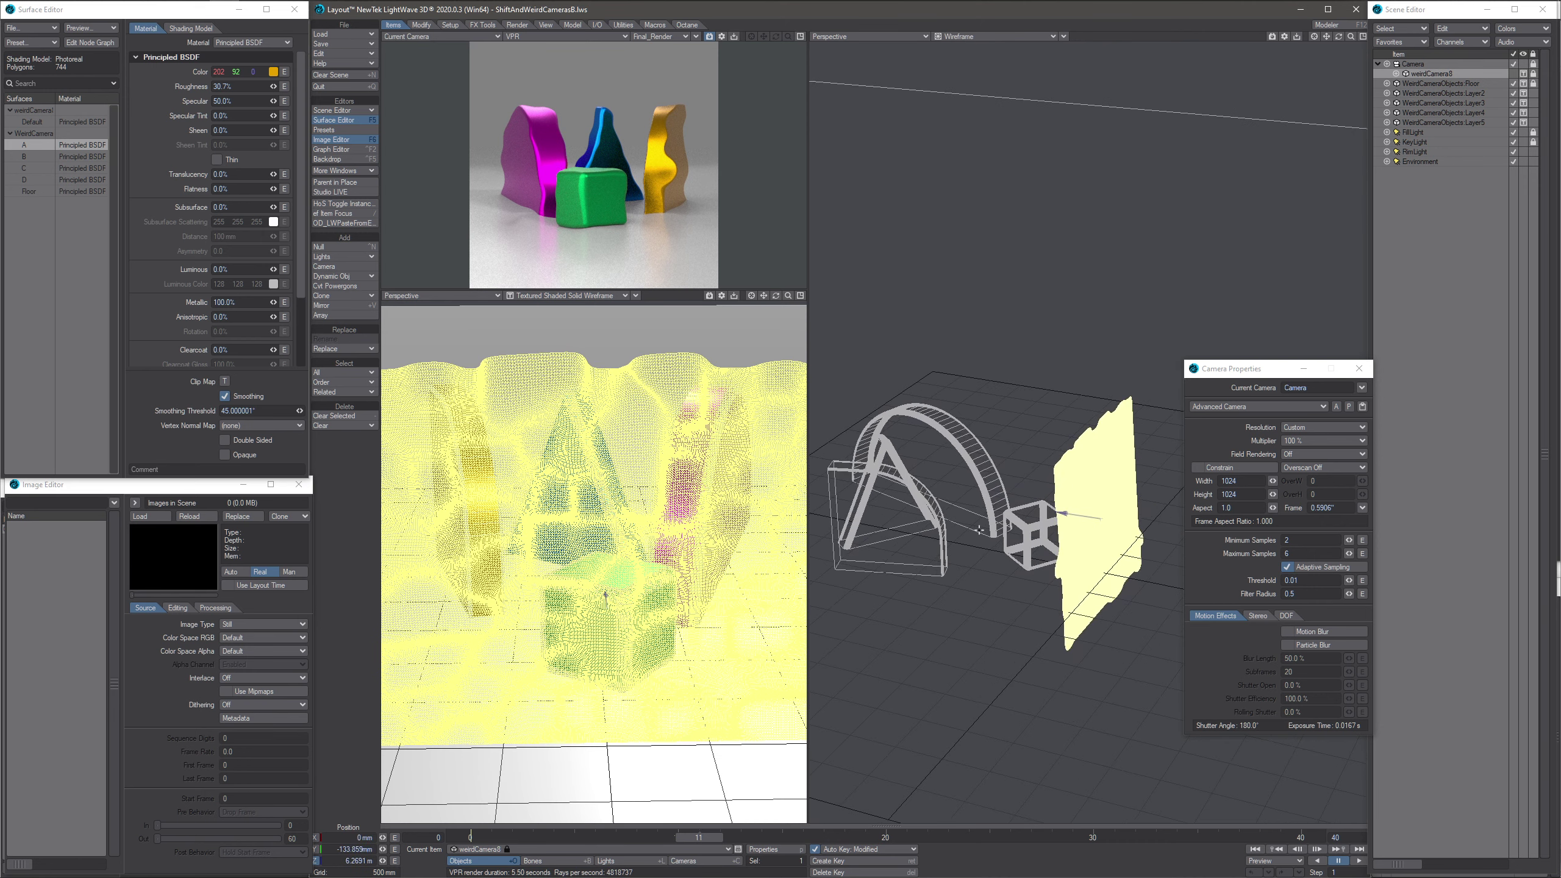
alt+drag(1133, 481, 937, 516)
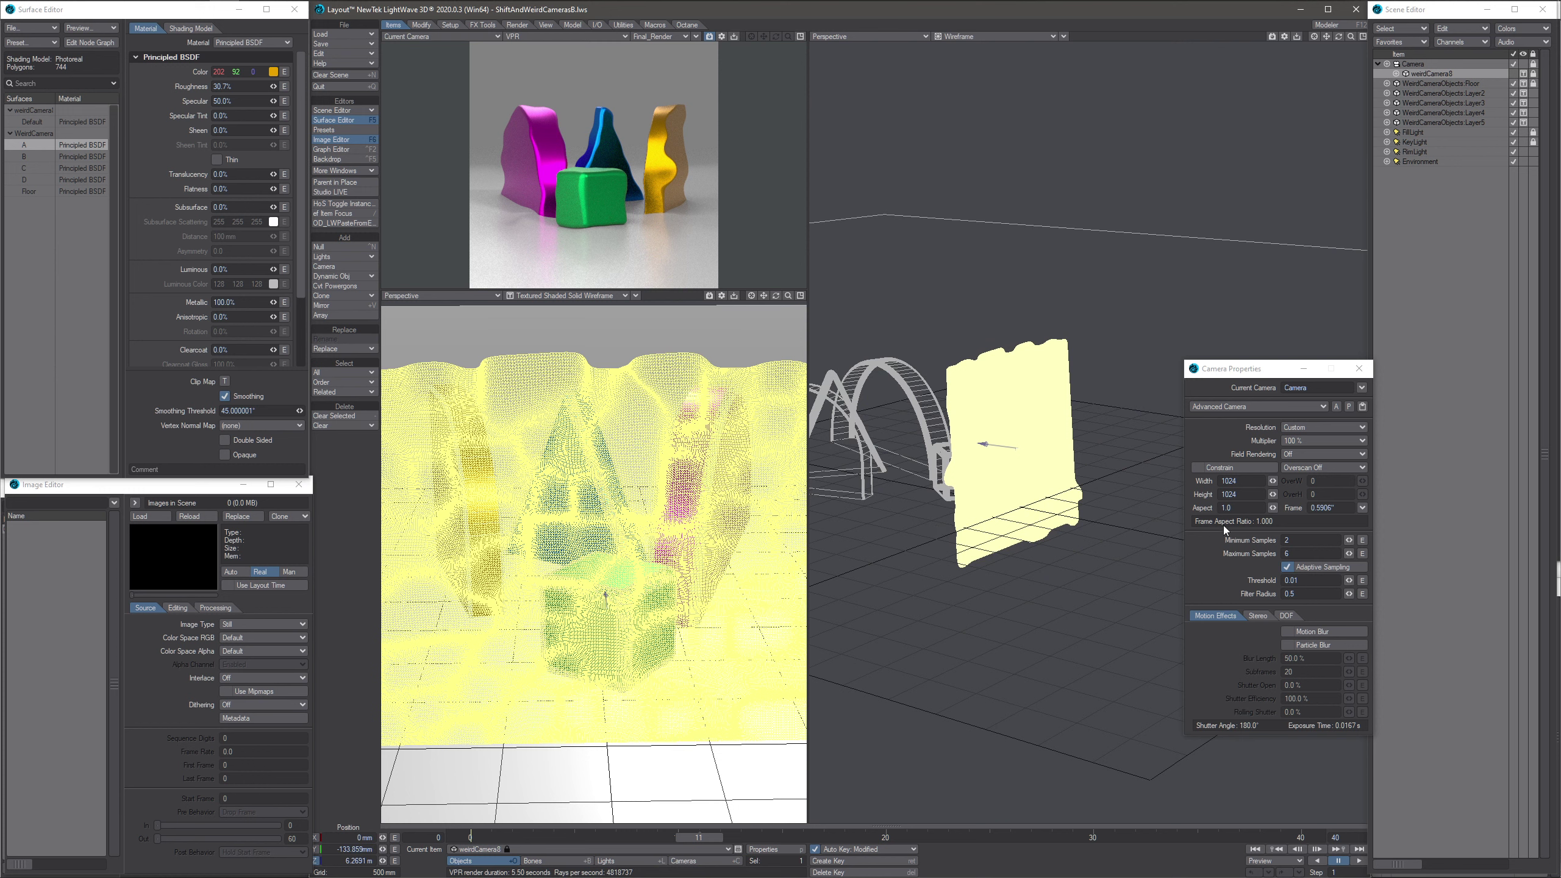
click(1351, 410)
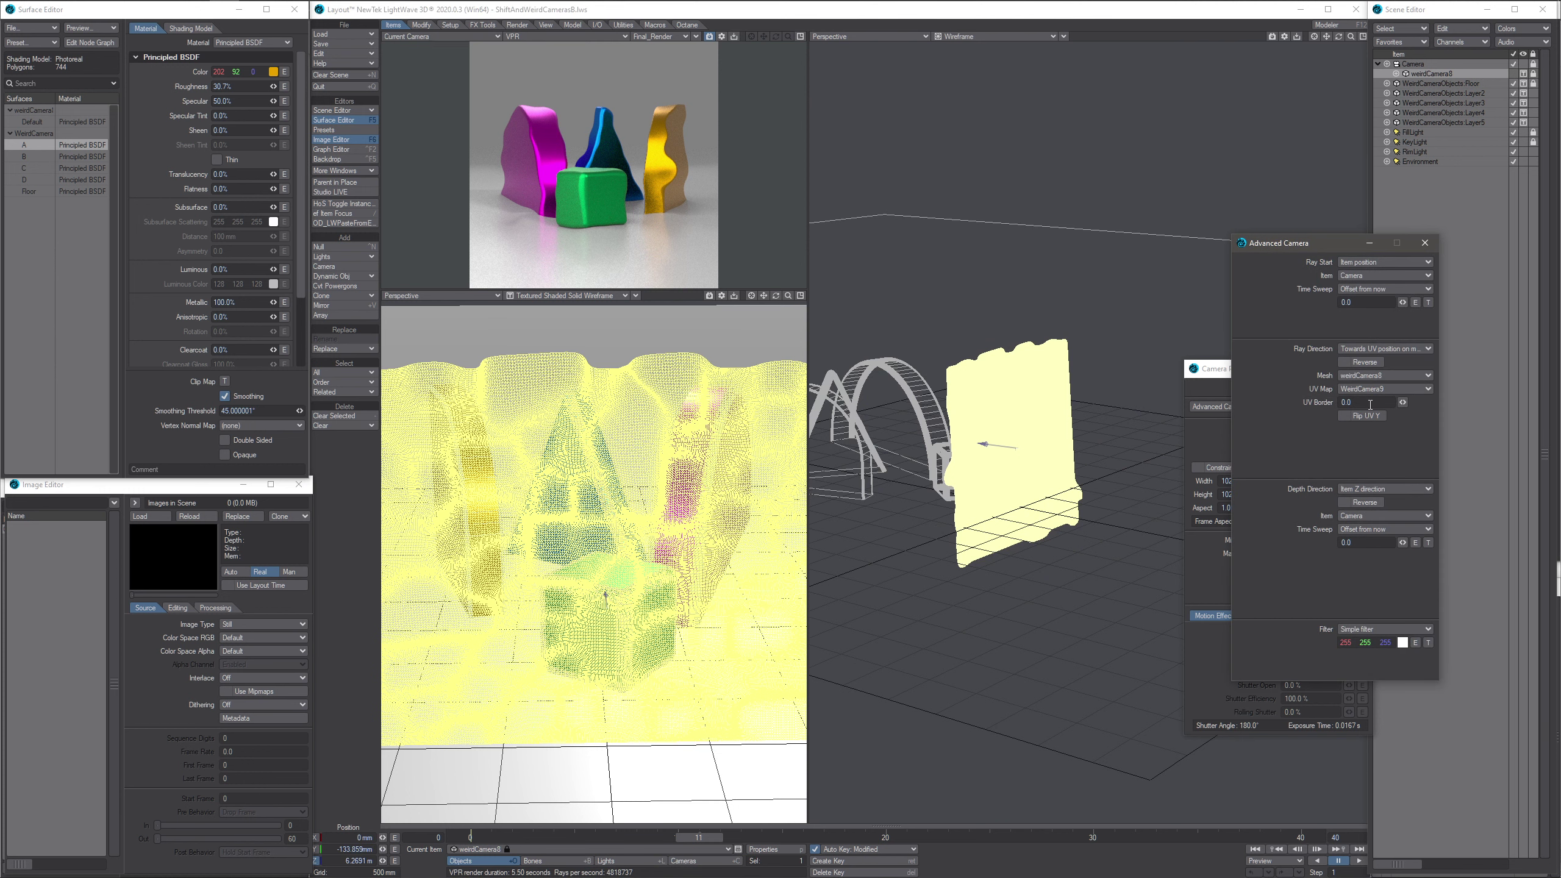
click(1424, 243)
alt+drag(944, 534, 1038, 572)
alt+drag(830, 779, 975, 385)
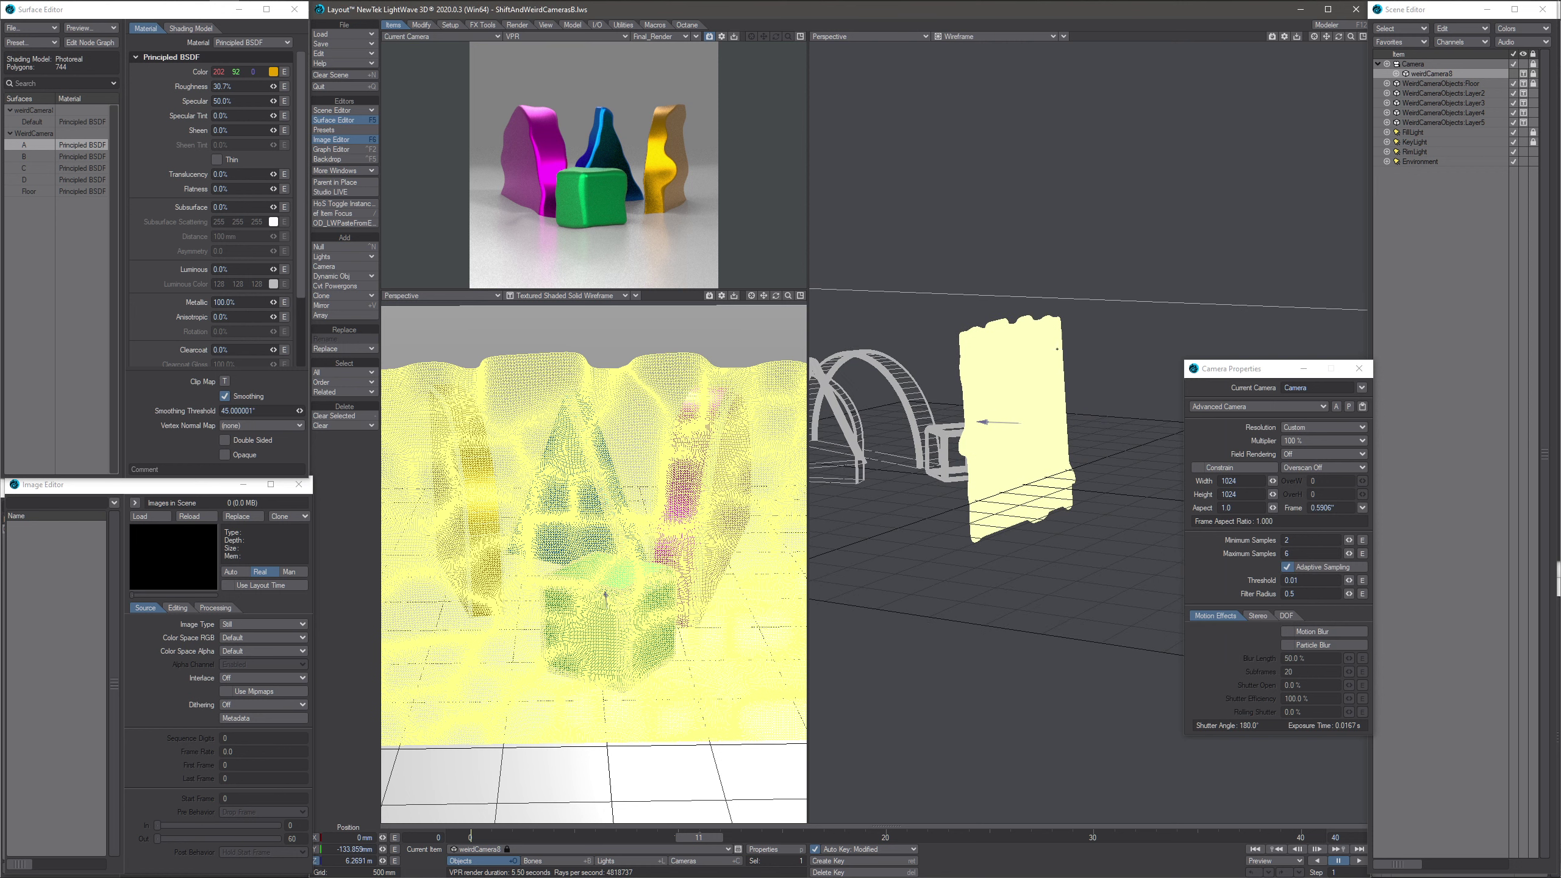
- Switch to Modeler, inspect the flat weirdCamera8 base mesh and its list of morph maps, and return to Layout
click(1327, 25)
alt+drag(1014, 459, 1087, 396)
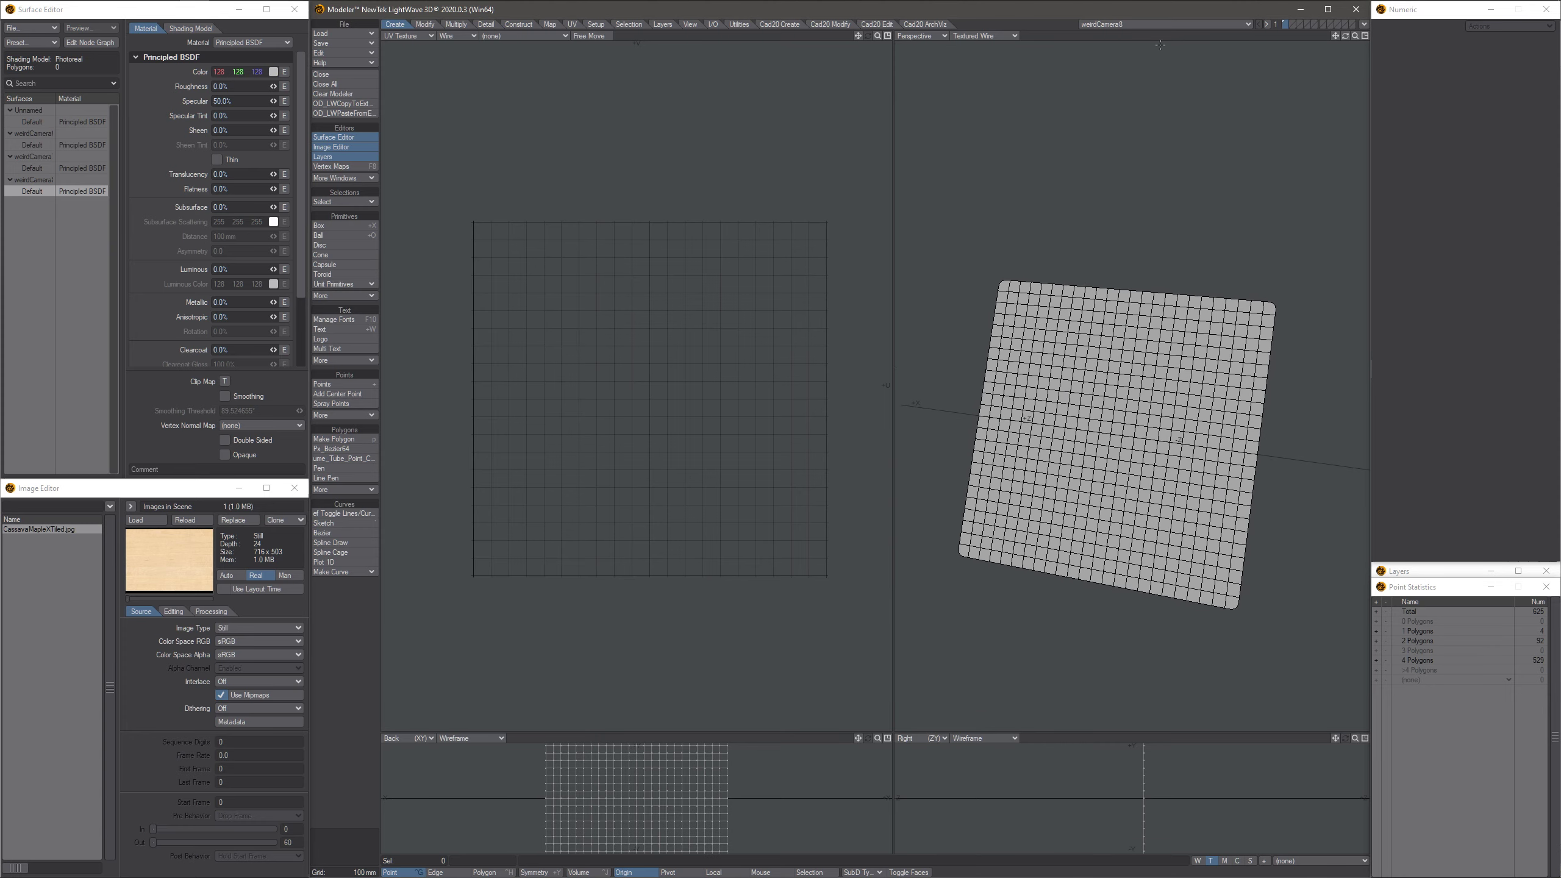
alt+drag(1084, 455, 1047, 456)
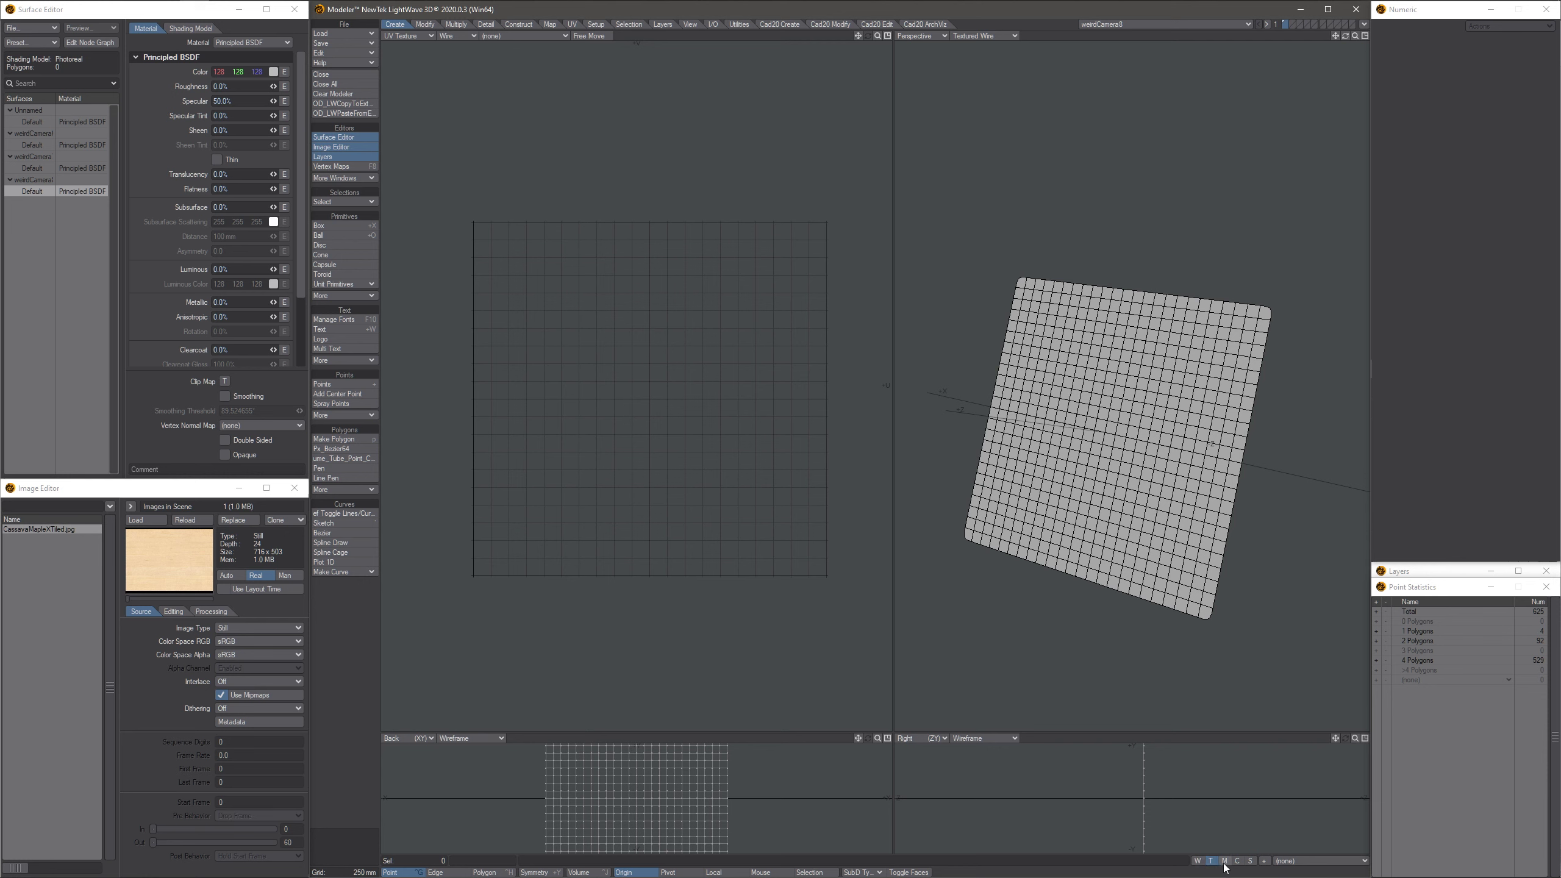
click(1291, 860)
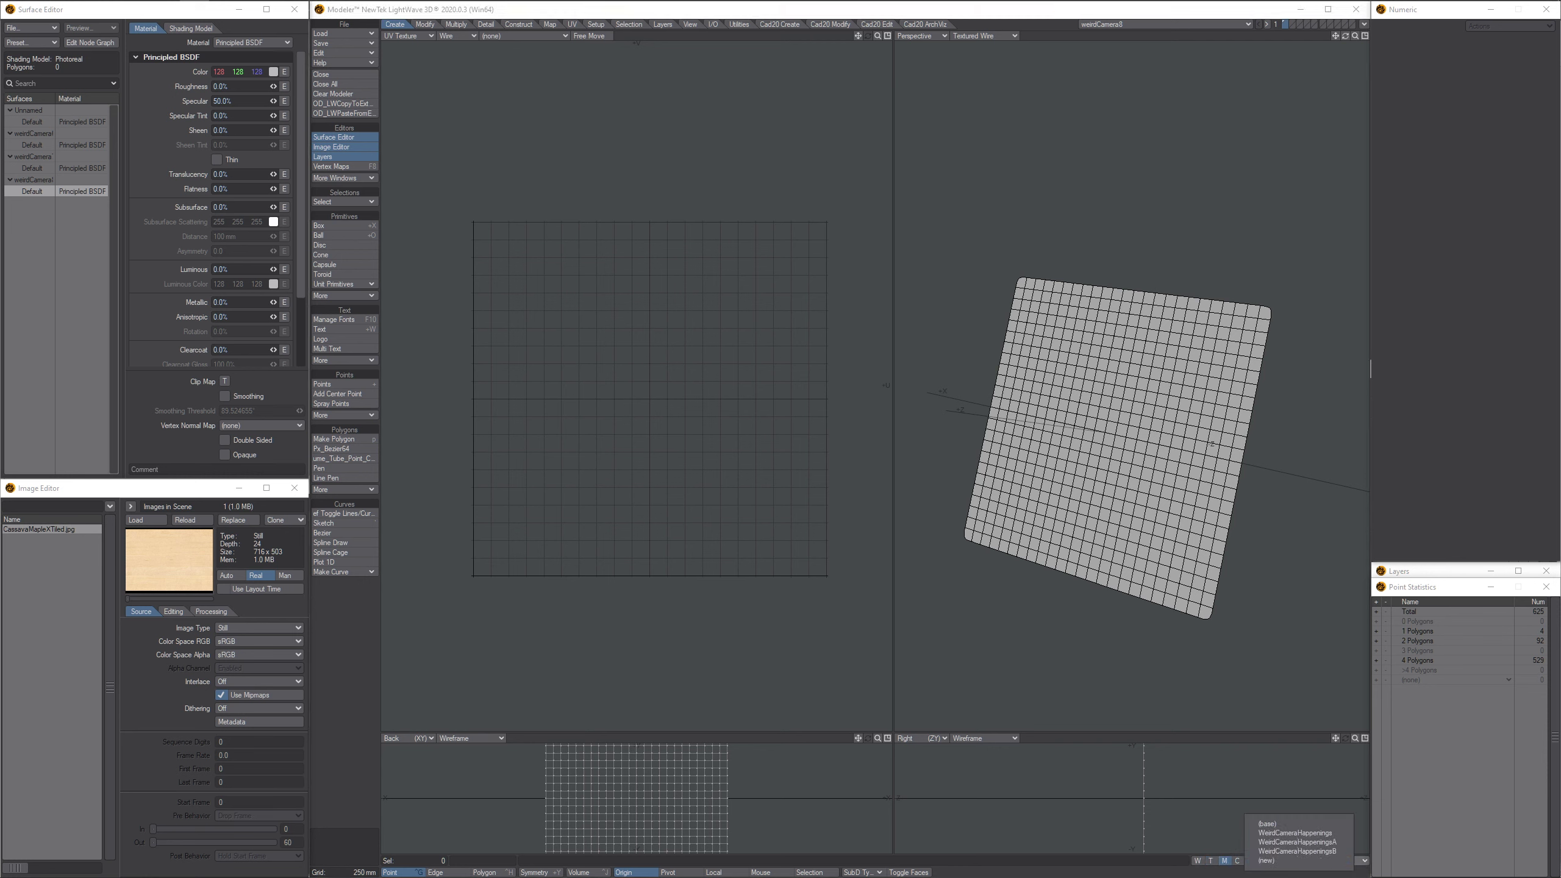
click(1154, 731)
alt+drag(1124, 467, 909, 369)
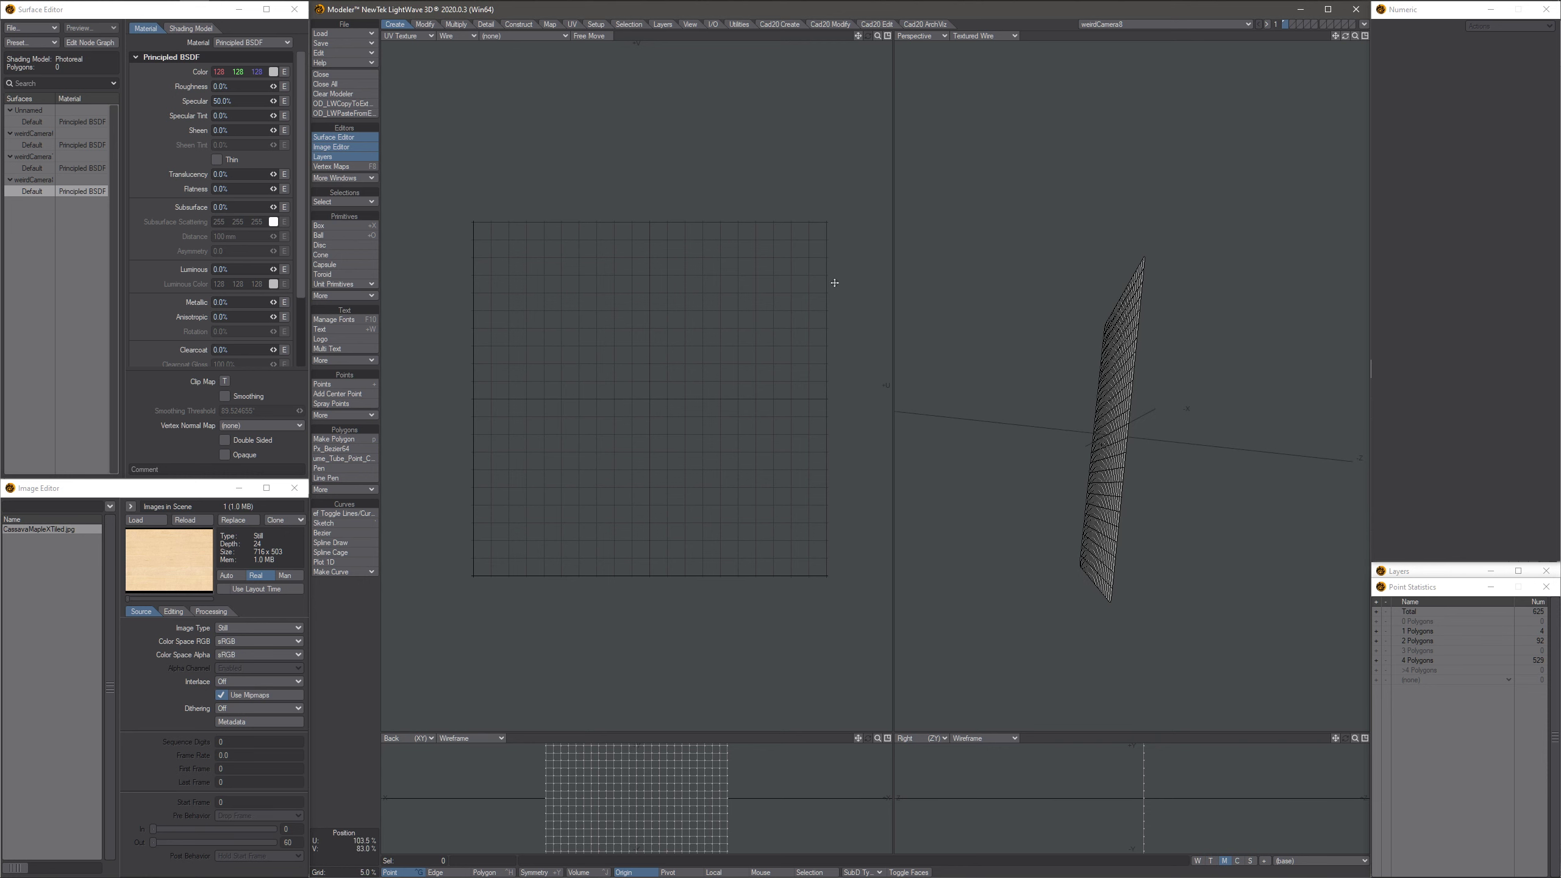
mouse_move(354, 3)
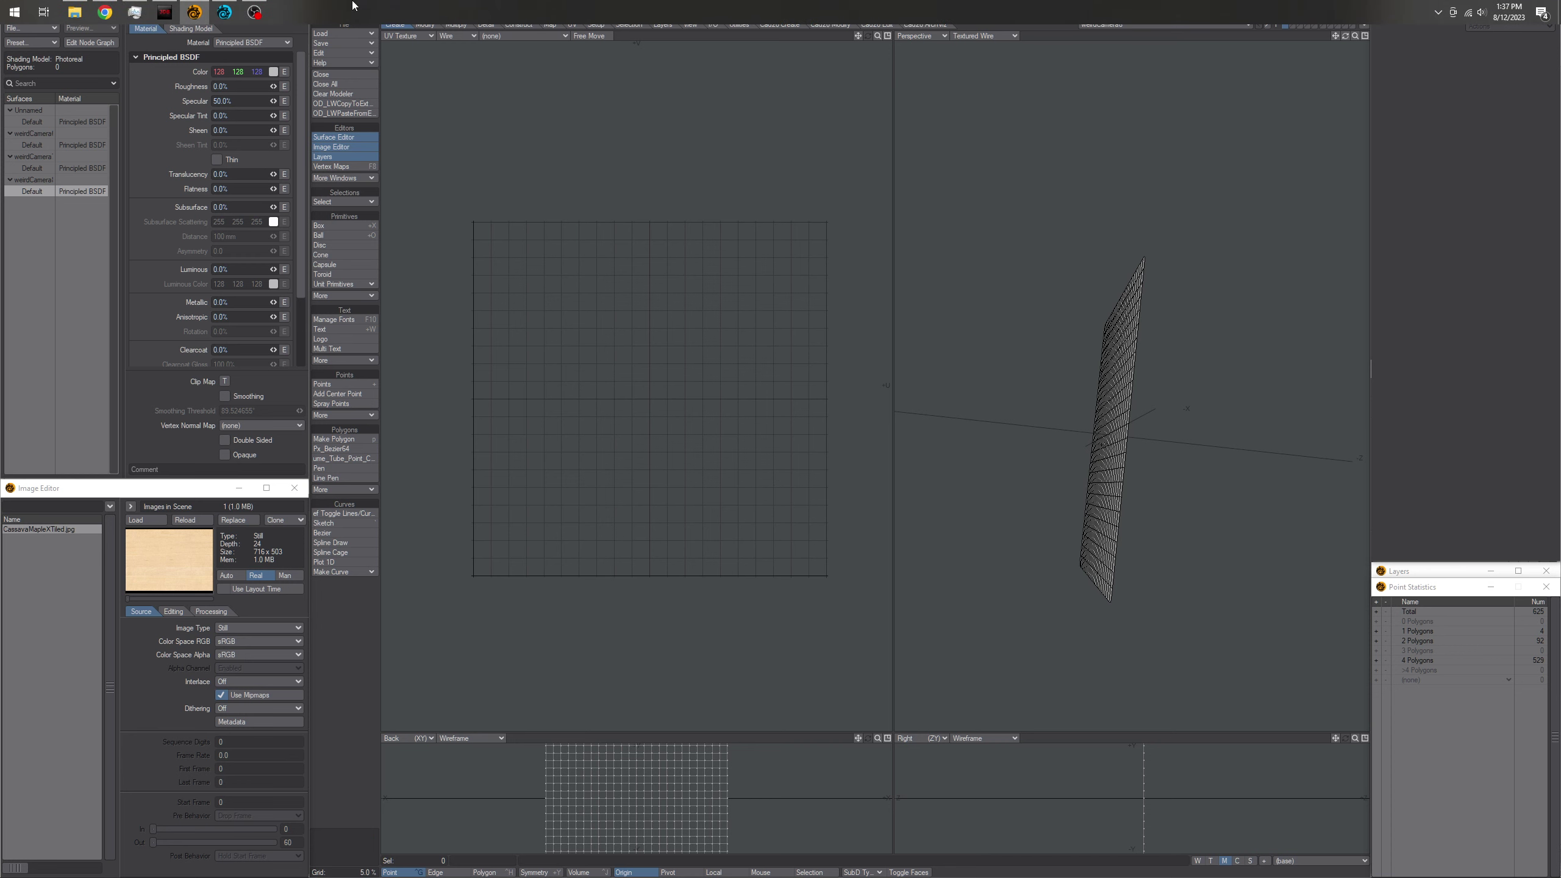
click(224, 11)
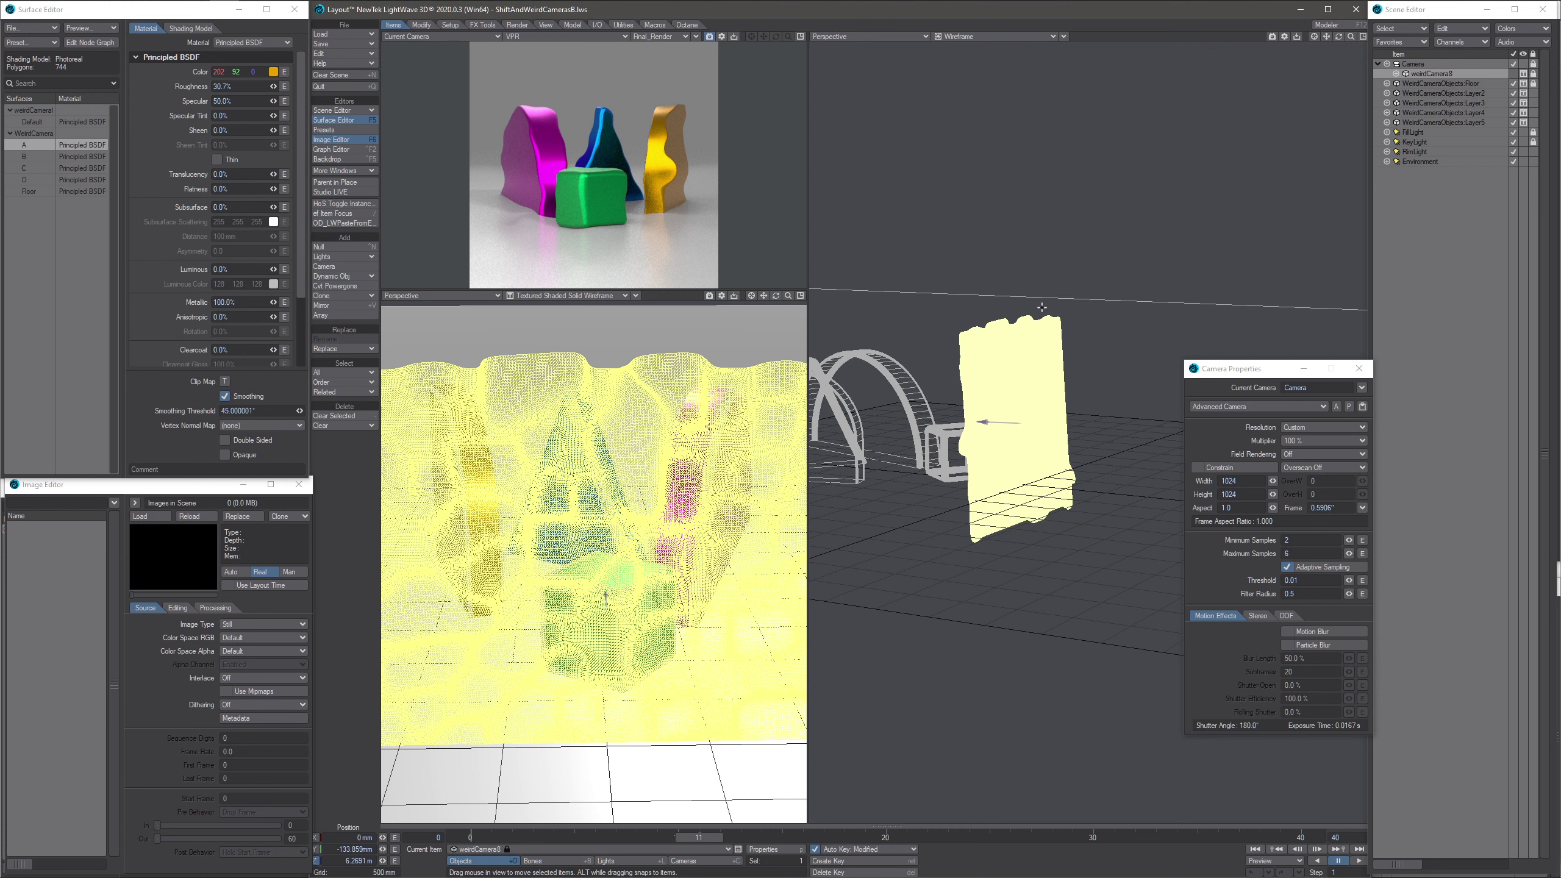
- Open the Morph Mixer from the weirdCamera8 mesh's object properties, and close the object properties
key(p)
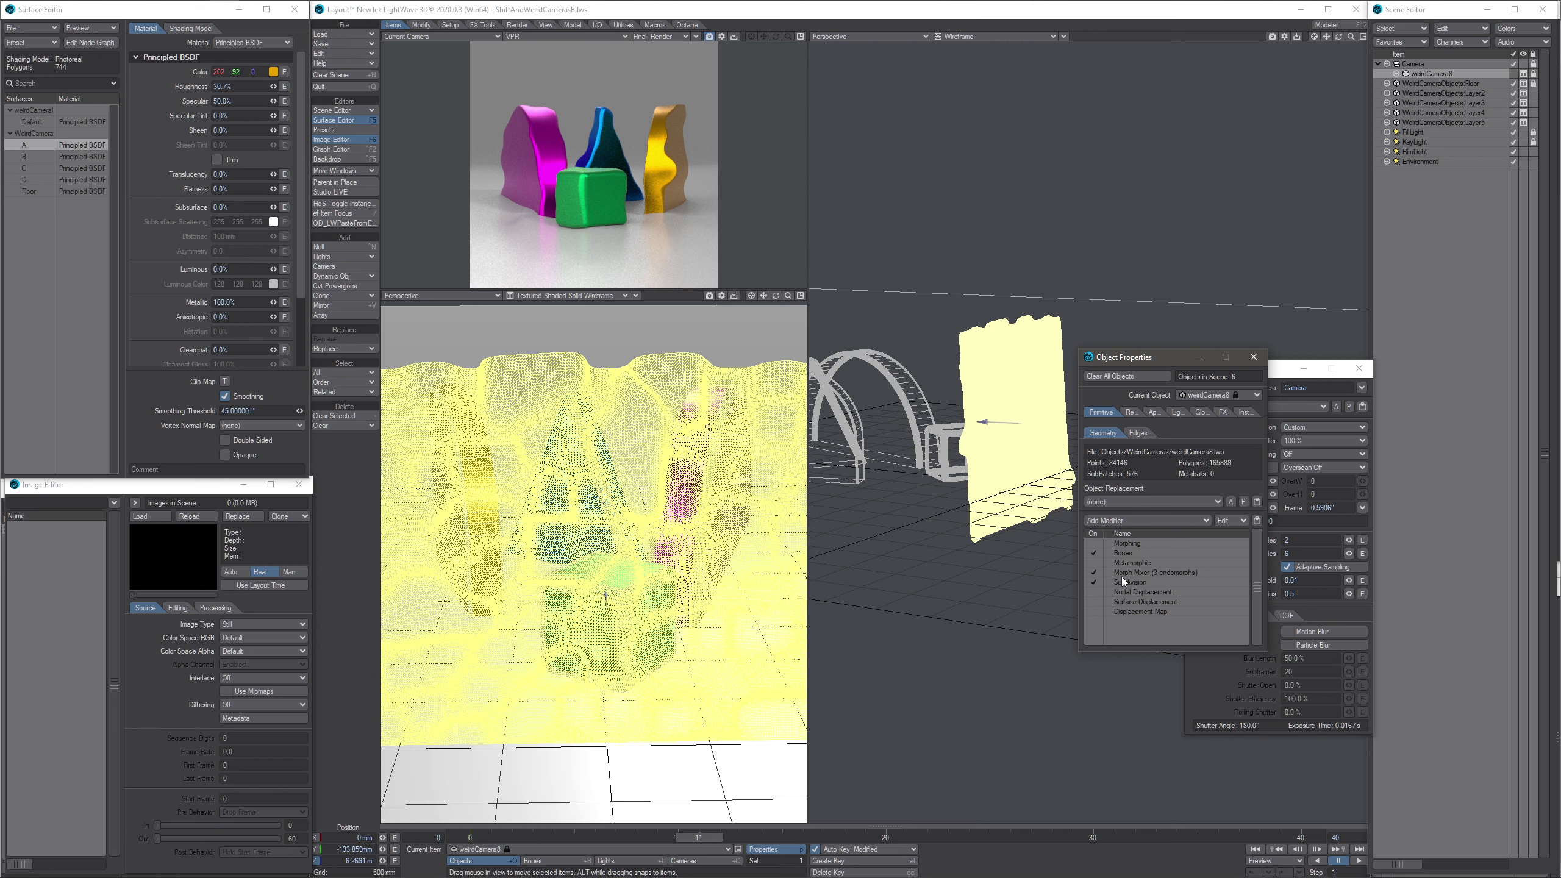
drag(1153, 356, 1135, 451)
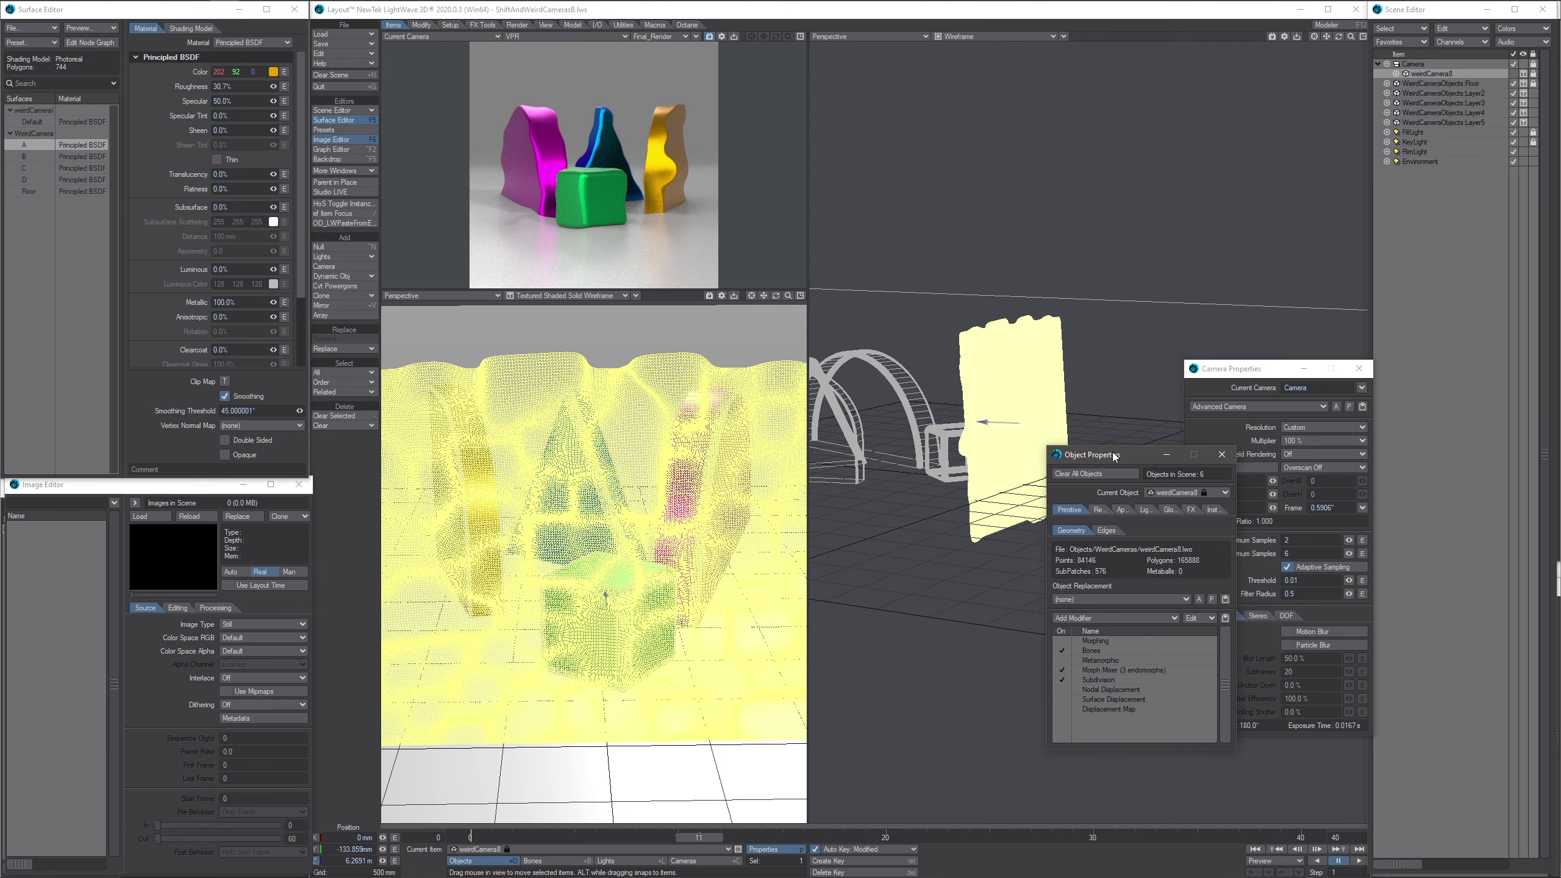
double_click(1115, 669)
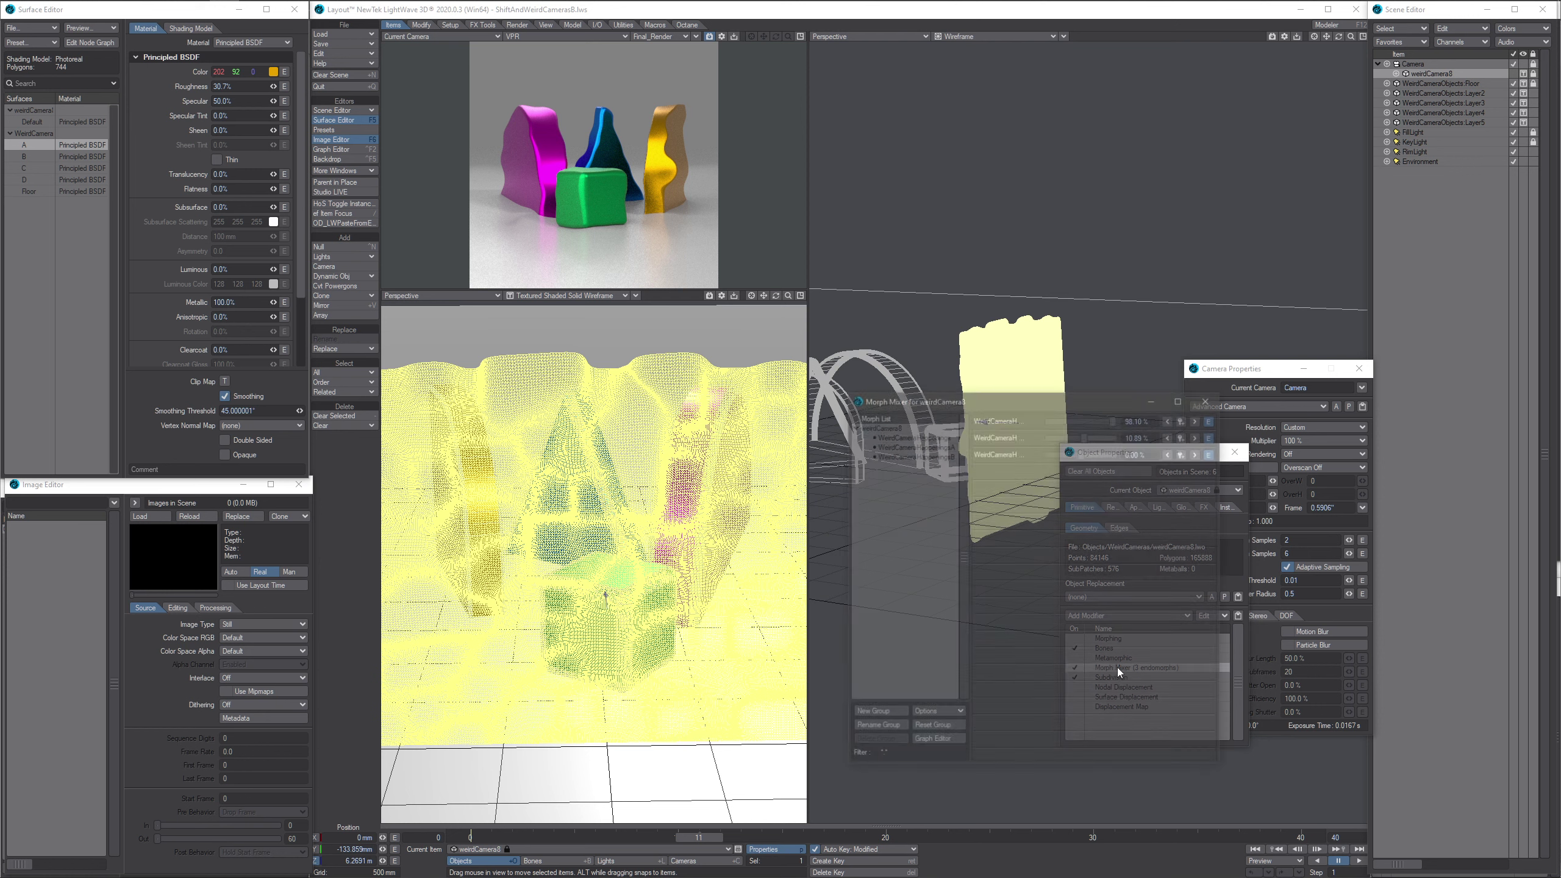
drag(960, 397, 555, 385)
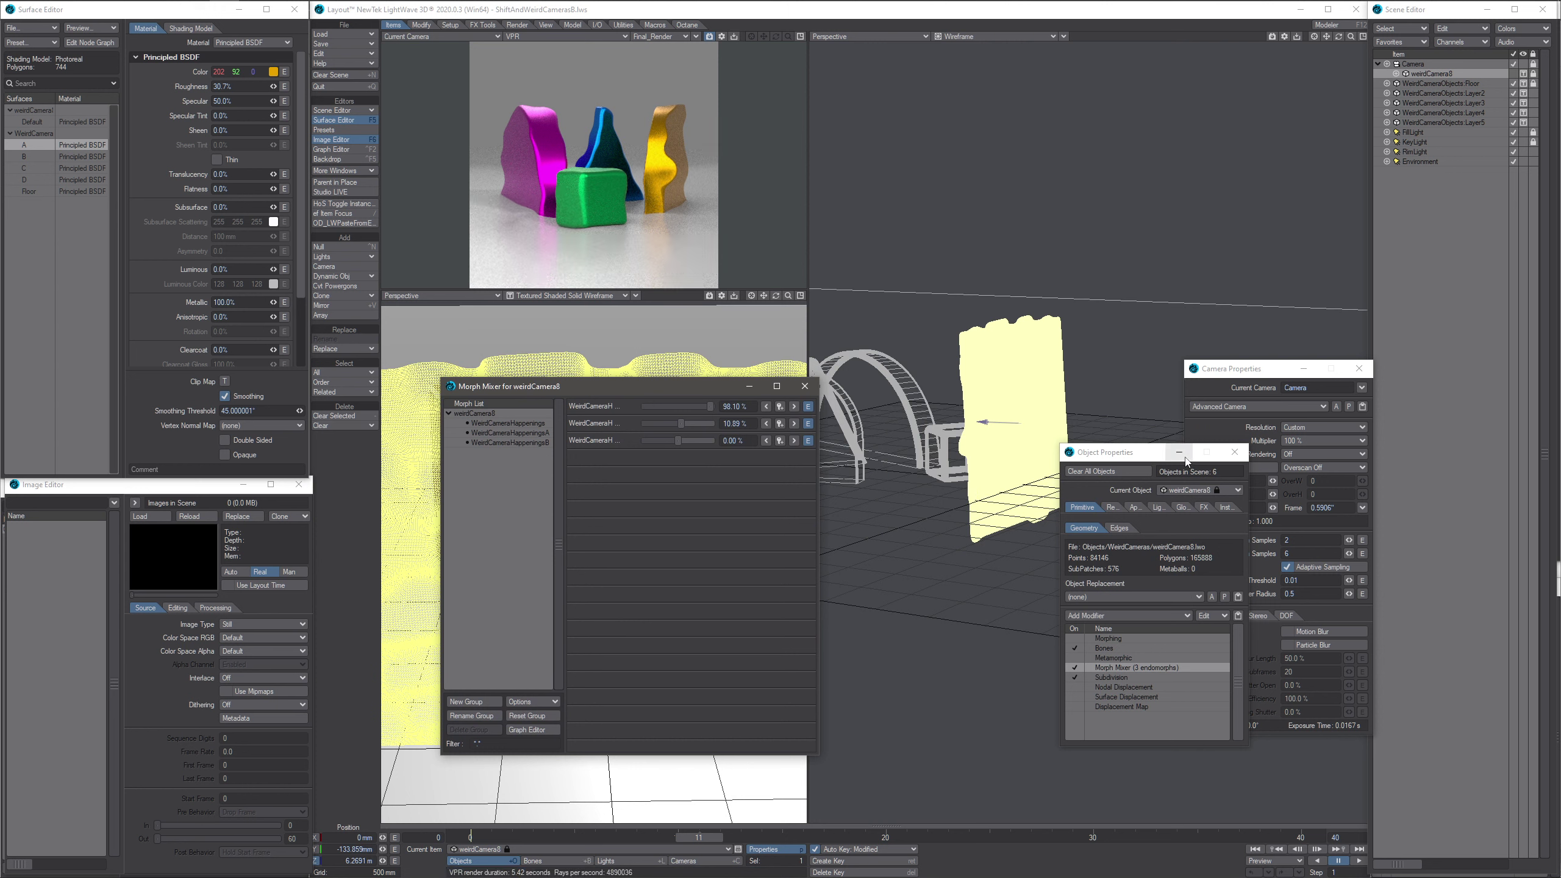
click(1235, 452)
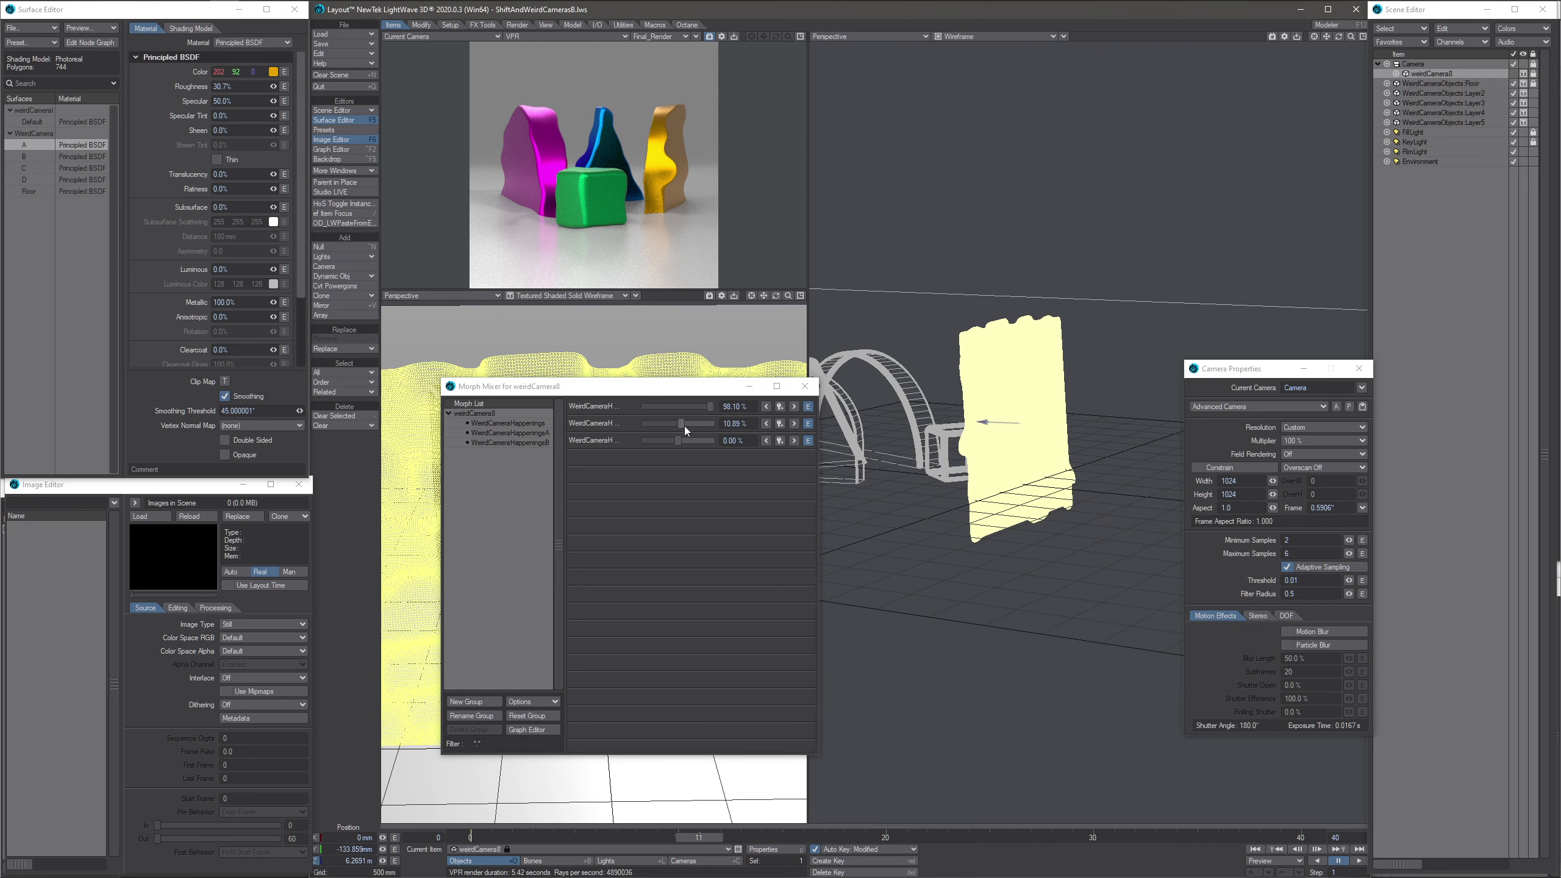
- Blend the three WeirdCameraHappenings morphs of the weirdCamera8 mesh, with the first at -12% and the third at -57%
mouse_move(683, 425)
mouse_down()
mouse_move(642, 427)
mouse_move(705, 447)
mouse_move(678, 403)
mouse_move(687, 423)
mouse_move(658, 438)
mouse_up()
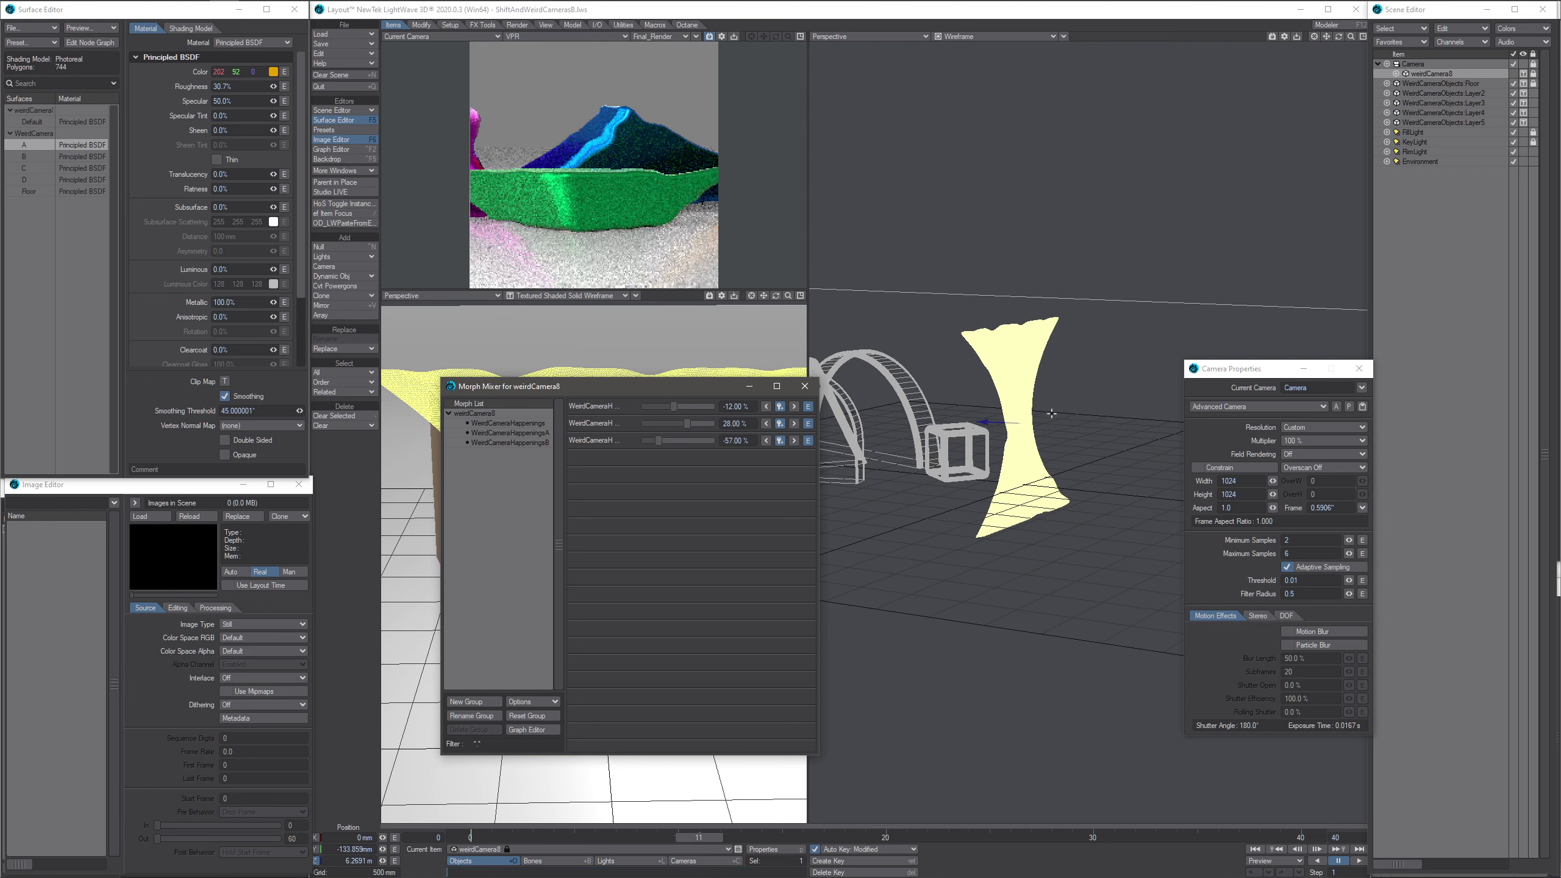
alt+drag(983, 396, 1028, 395)
- Switch to Modeler, view the WeirdCameraHappenings, WeirdCameraHappeningsA and WeirdCameraHappeningsB morph maps in turn, and return to Layout
mouse_move(428, 2)
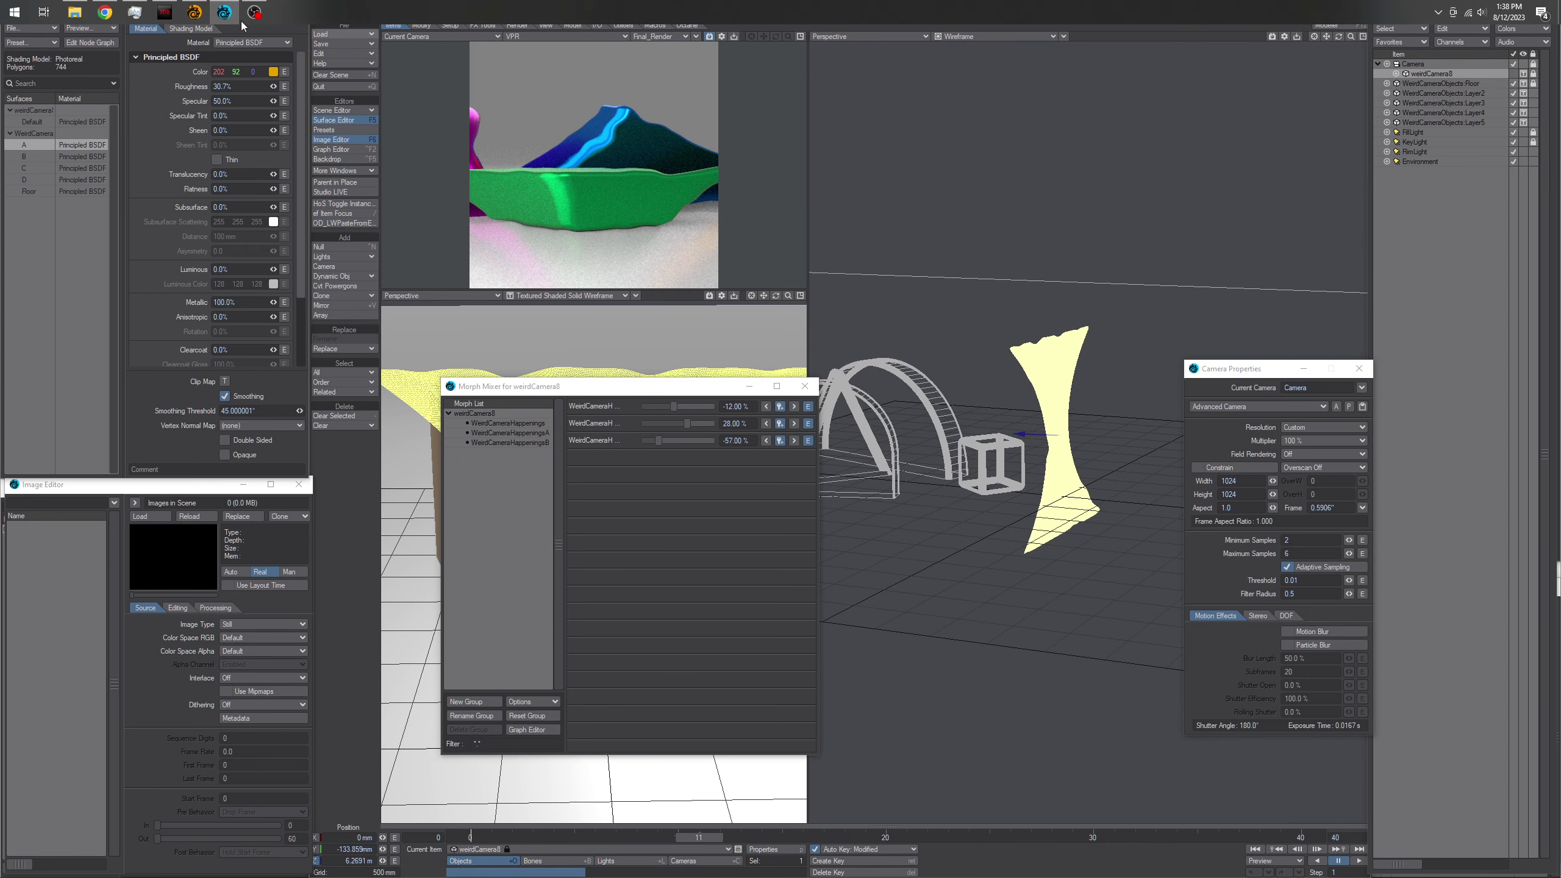
click(194, 12)
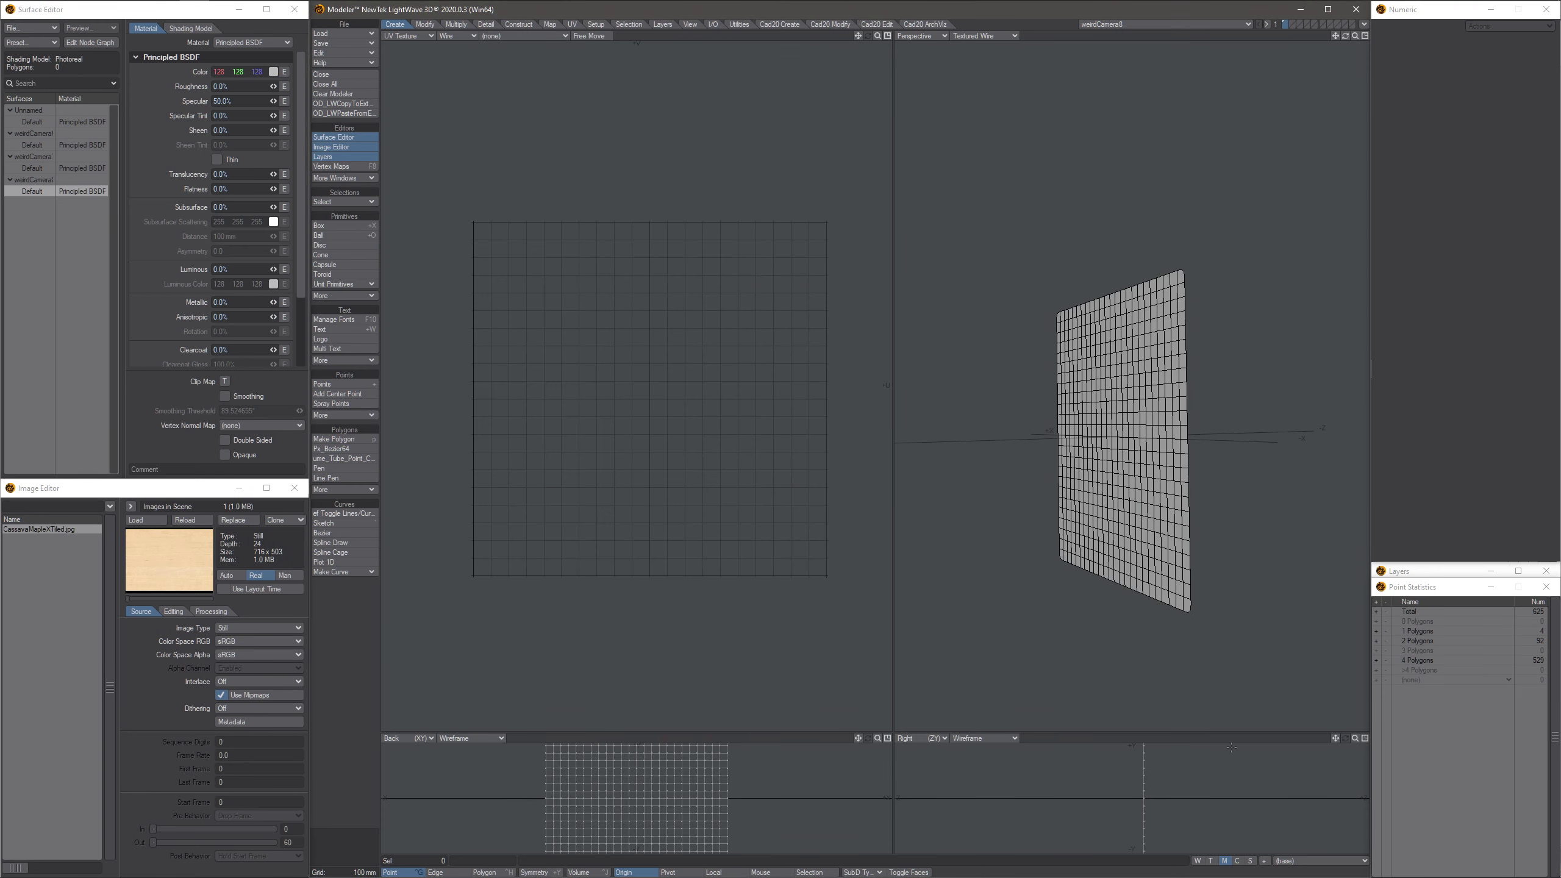
click(1281, 860)
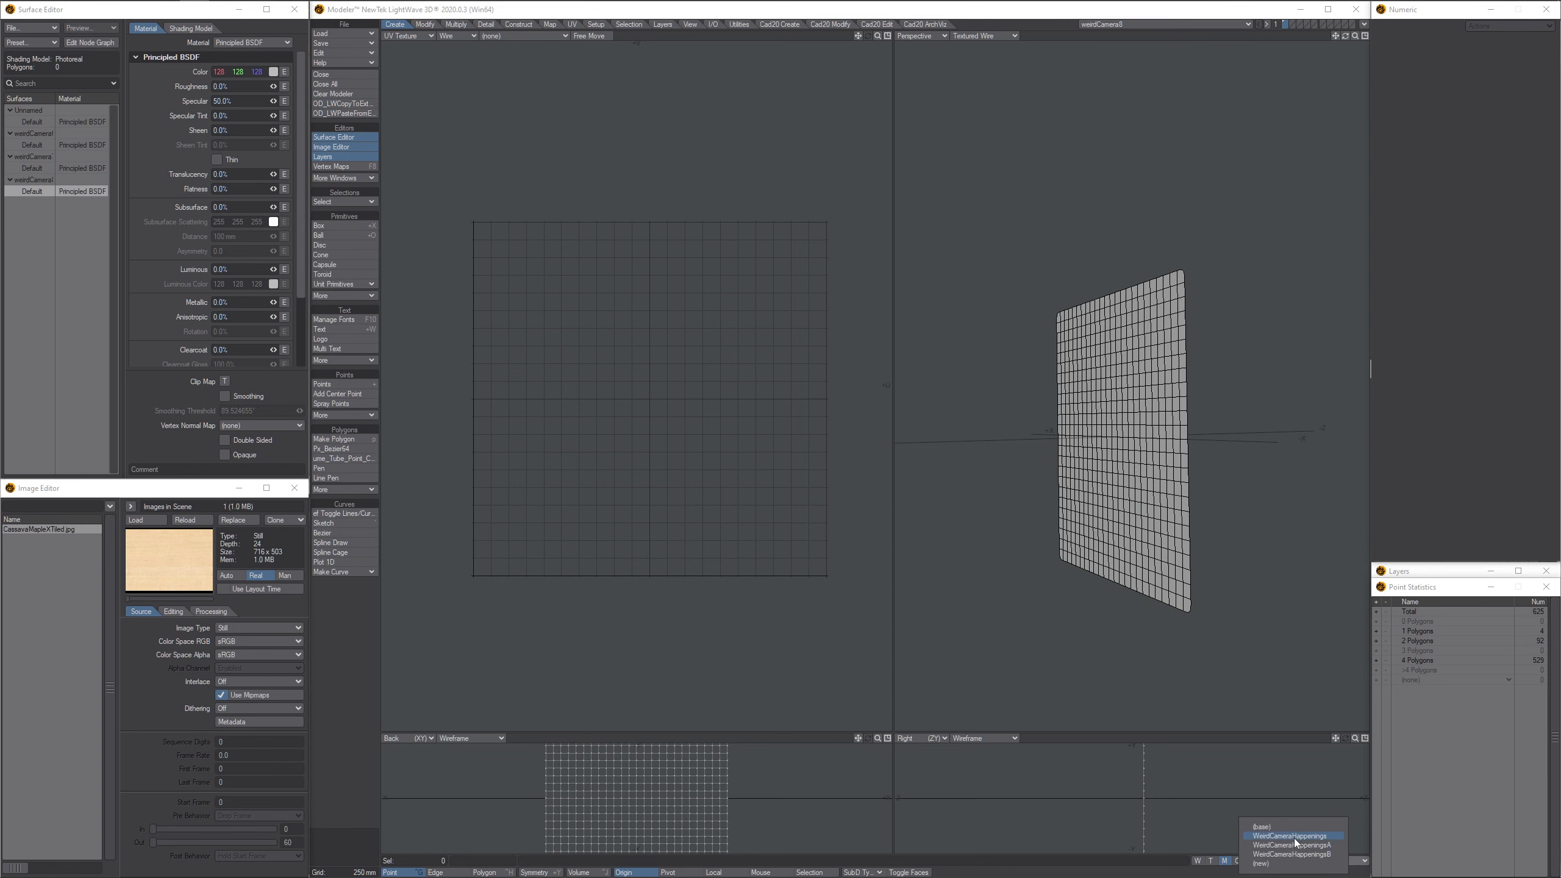
click(1295, 836)
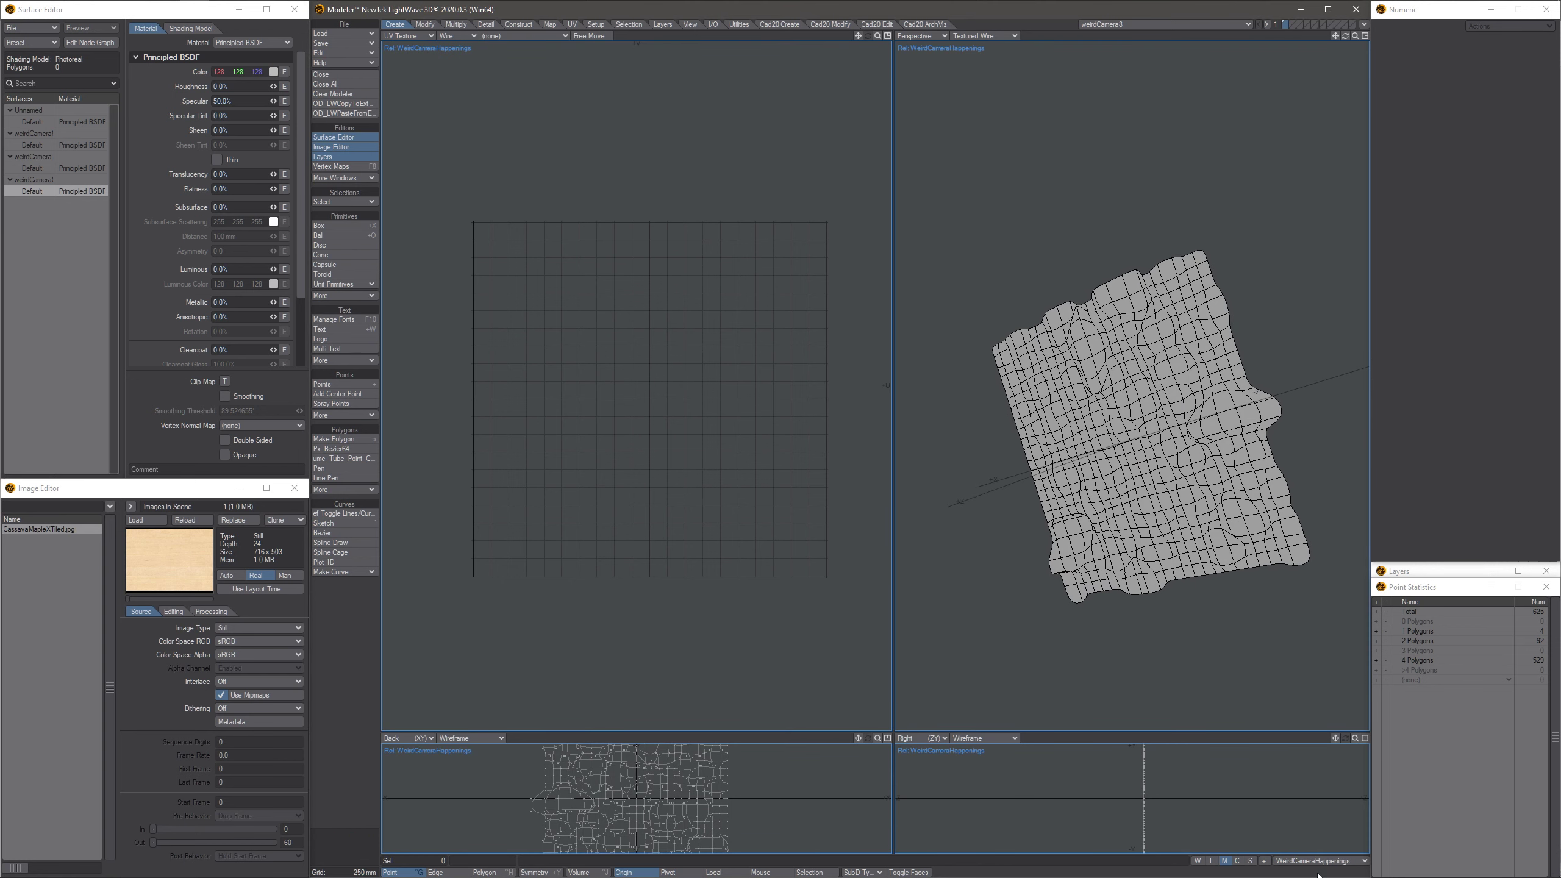
click(1315, 862)
click(1311, 842)
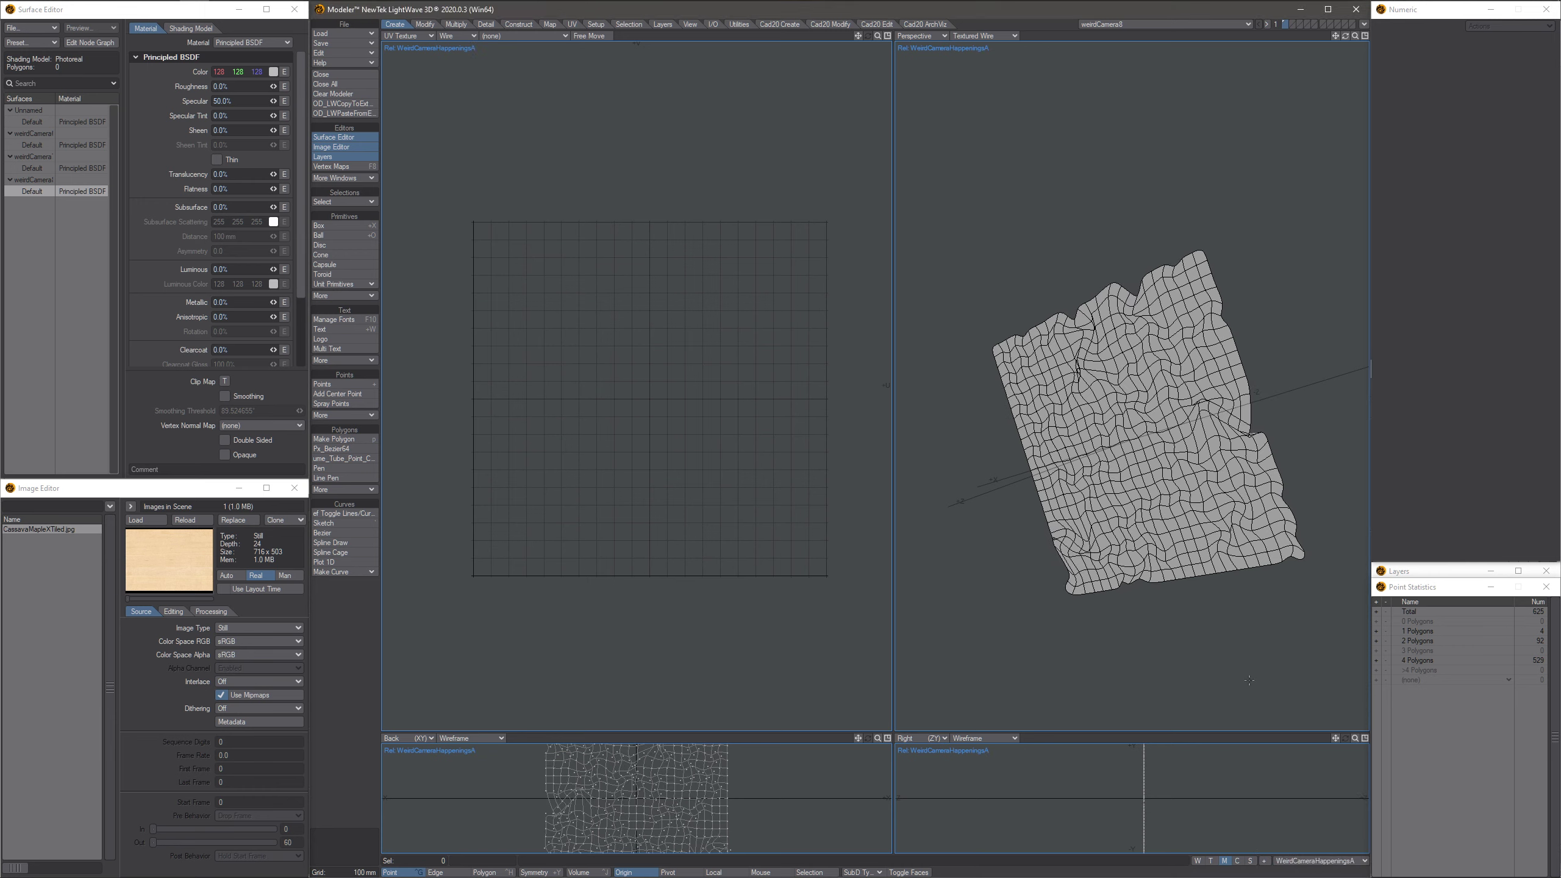
click(1300, 864)
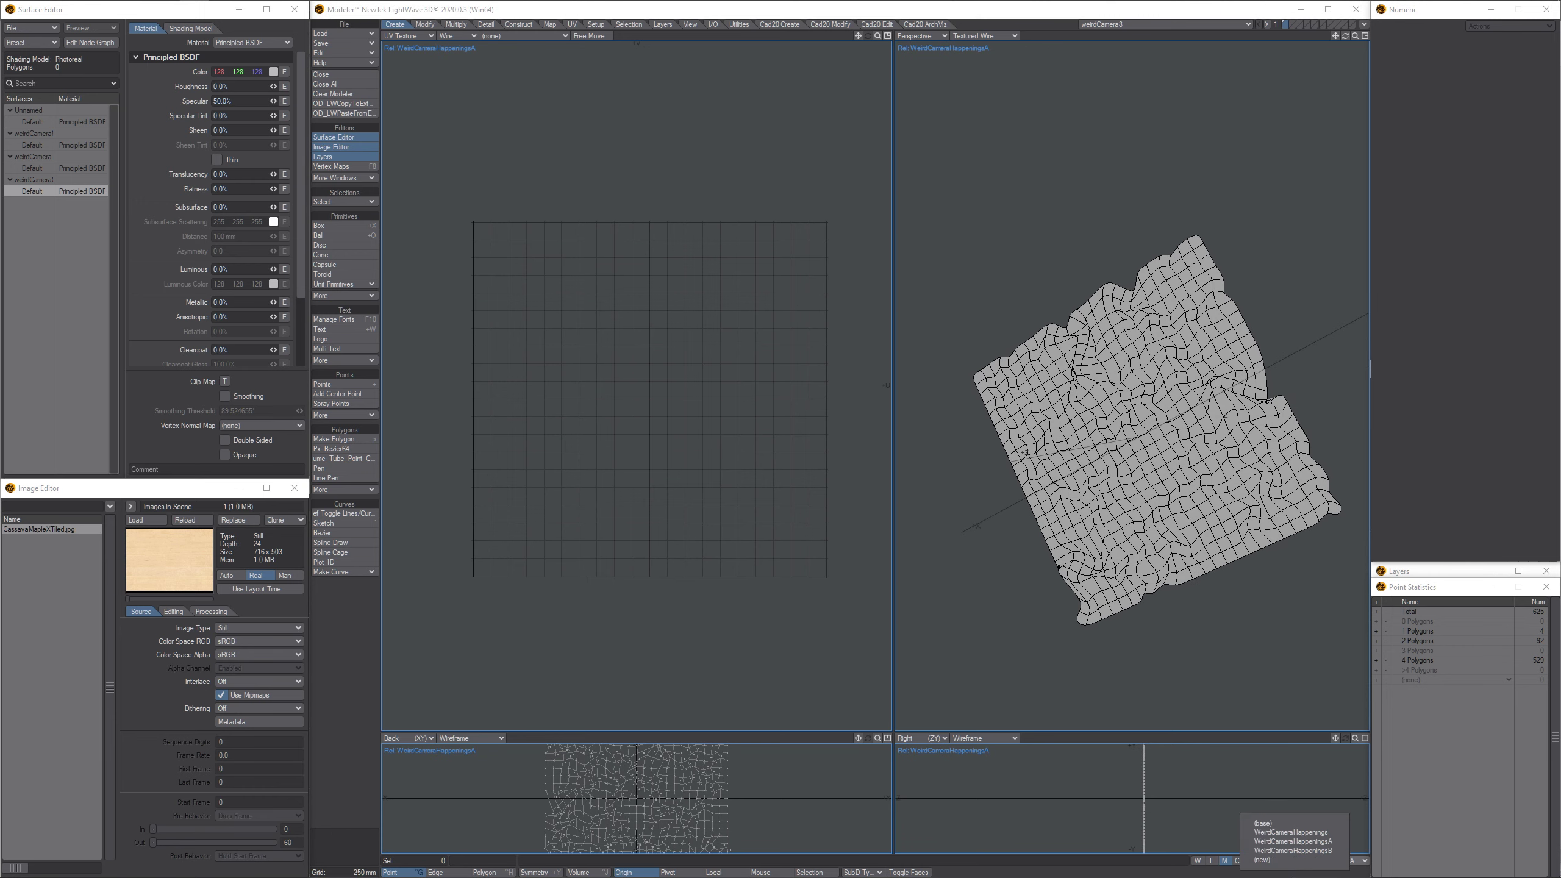
click(1300, 852)
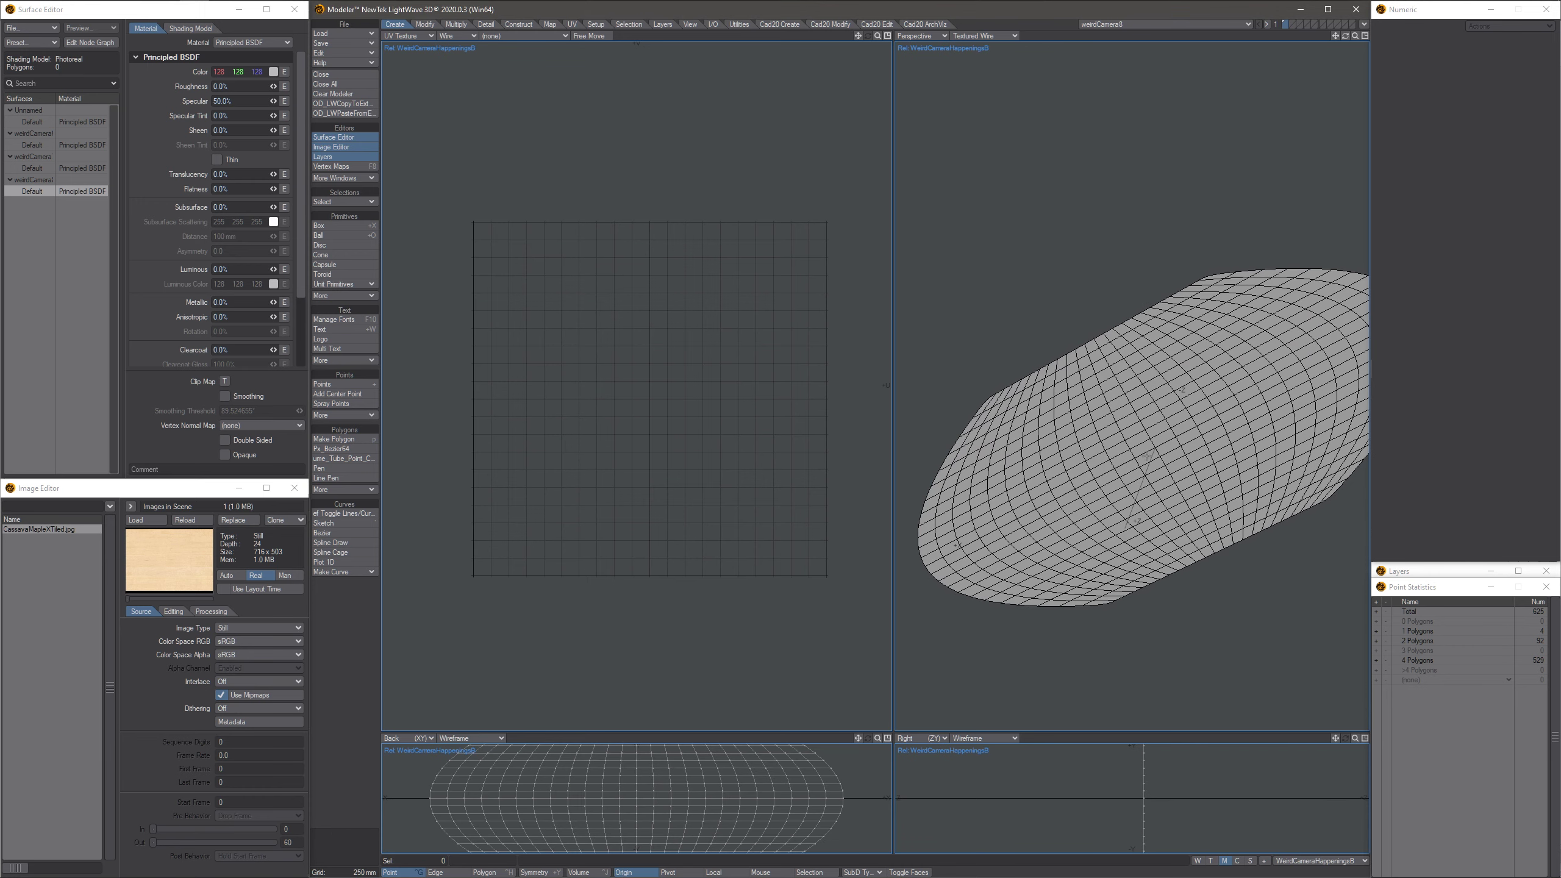
click(224, 12)
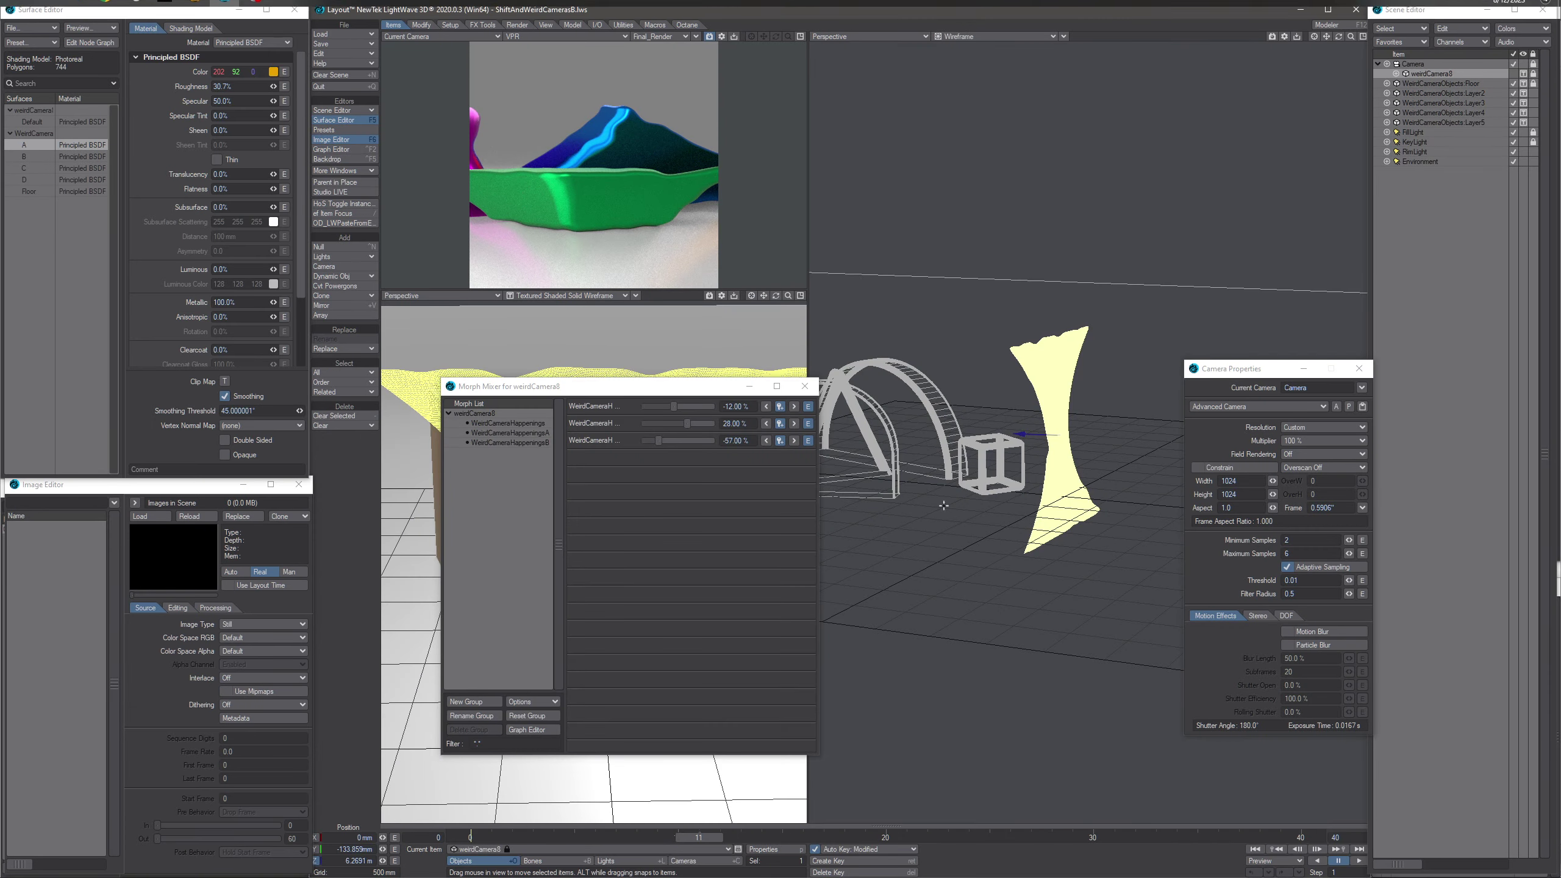
- Set the three weirdCamera8 morphs to 11%, -100% and 94%, and close the Camera Properties and Morph Mixer windows
mouse_move(679, 427)
mouse_down()
mouse_move(658, 425)
mouse_move(694, 444)
mouse_move(681, 406)
mouse_move(697, 405)
mouse_up()
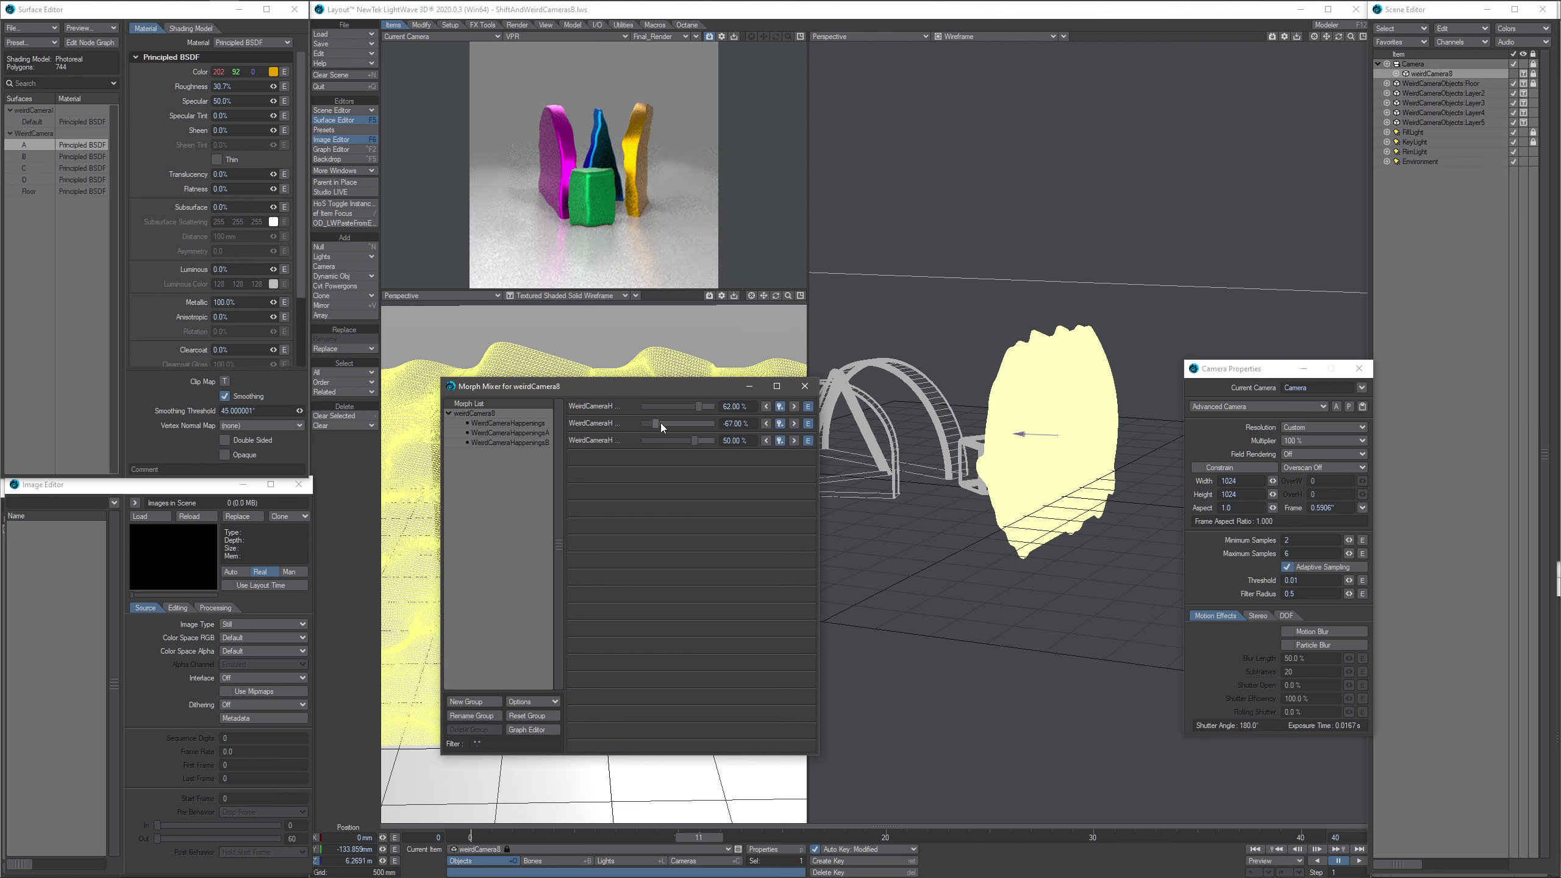
mouse_move(660, 423)
mouse_down()
mouse_move(718, 405)
mouse_move(713, 442)
mouse_move(633, 422)
mouse_move(712, 408)
mouse_move(680, 406)
mouse_up()
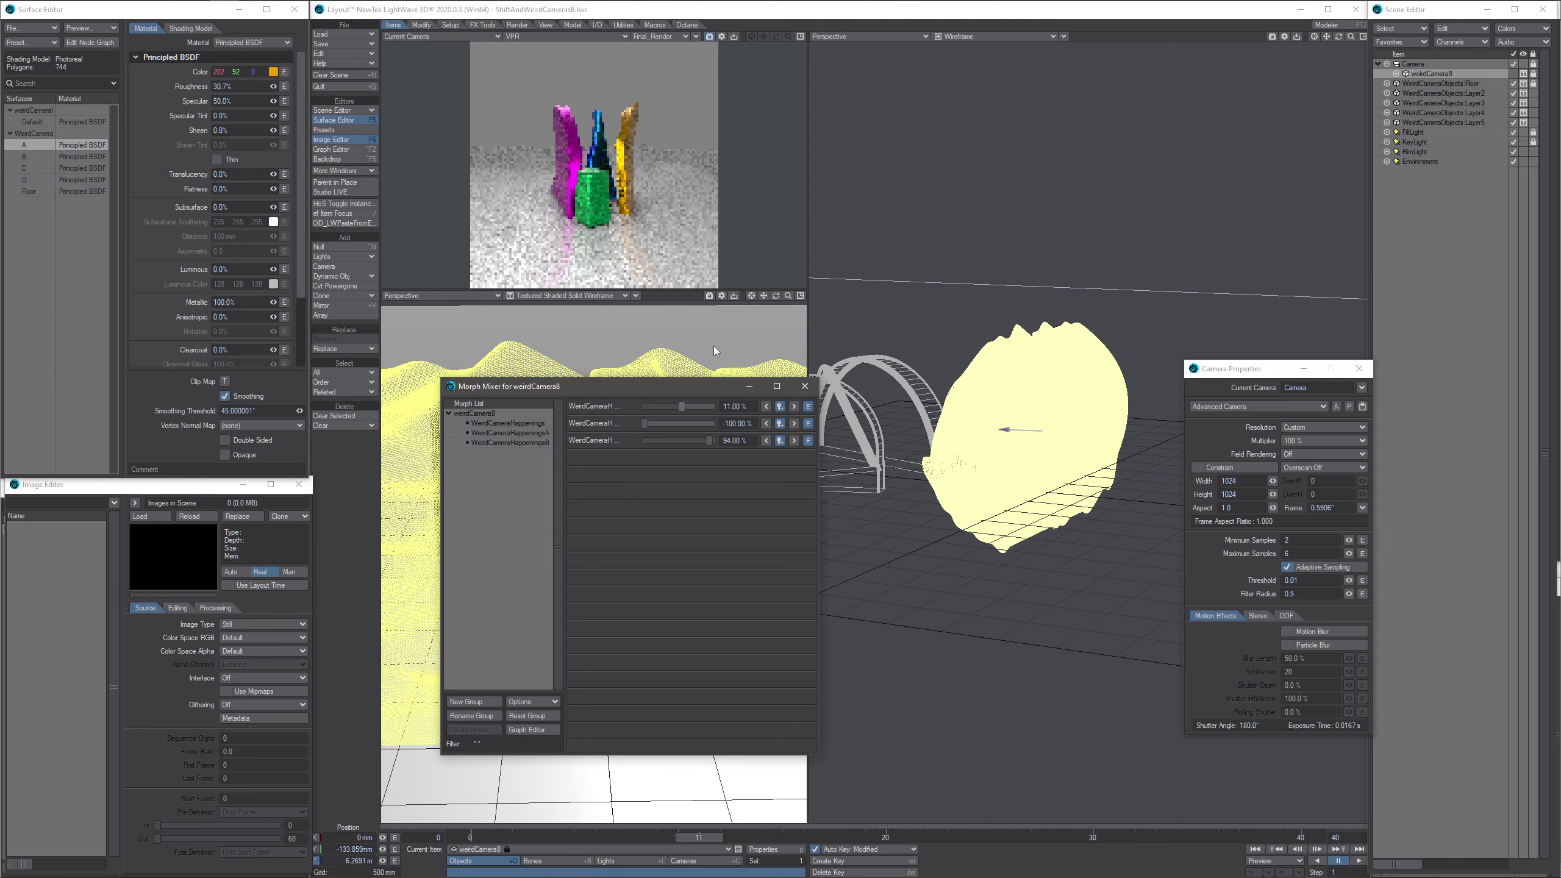
click(1359, 370)
alt+drag(1168, 400, 1259, 436)
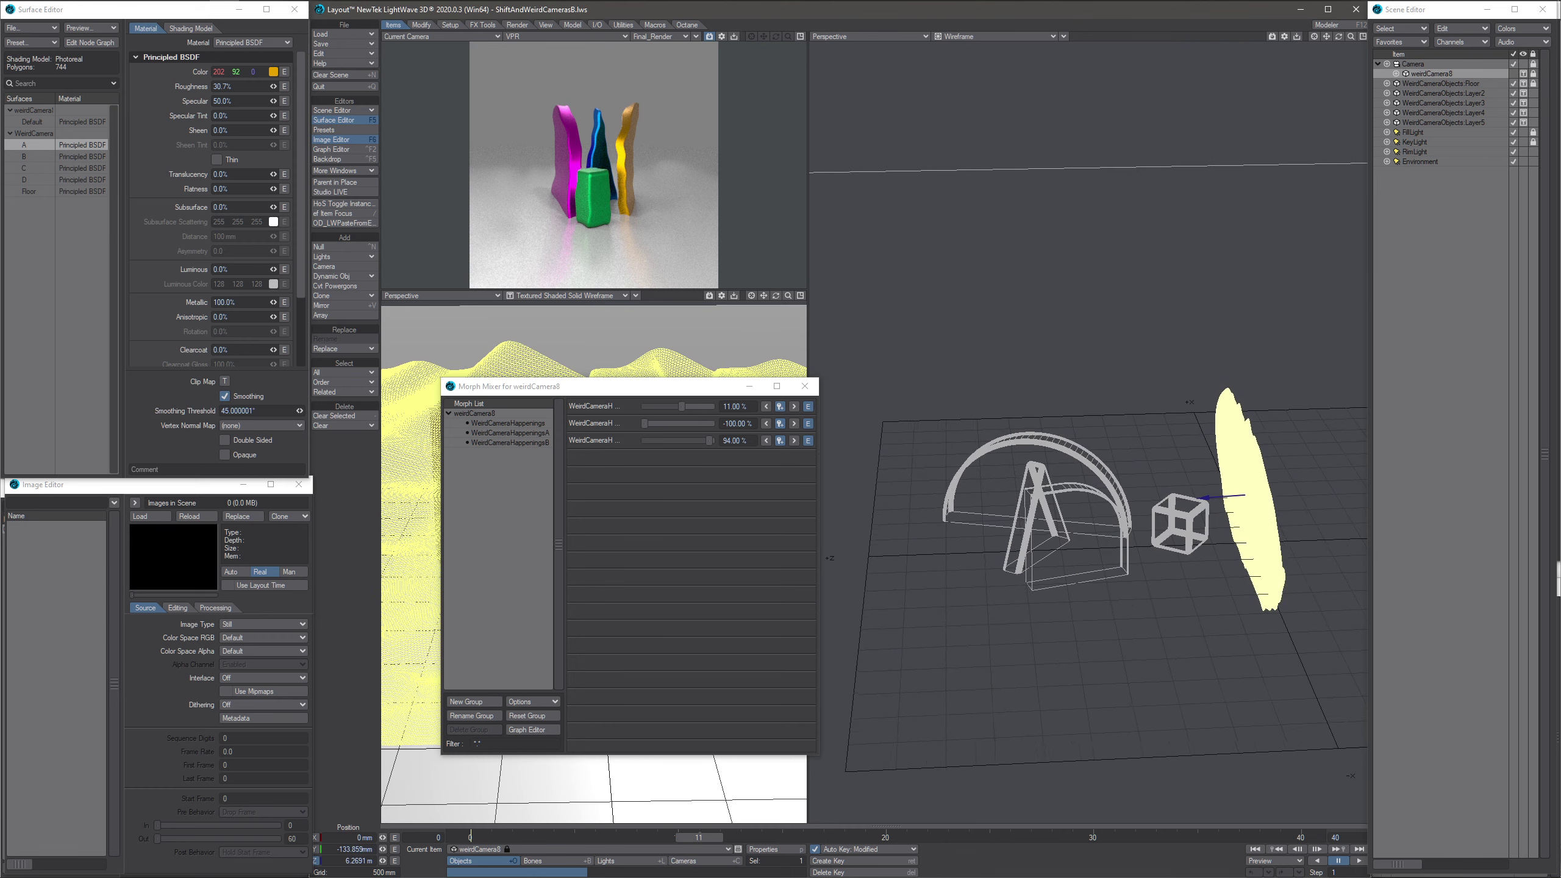
alt+drag(885, 405, 863, 407)
click(804, 386)
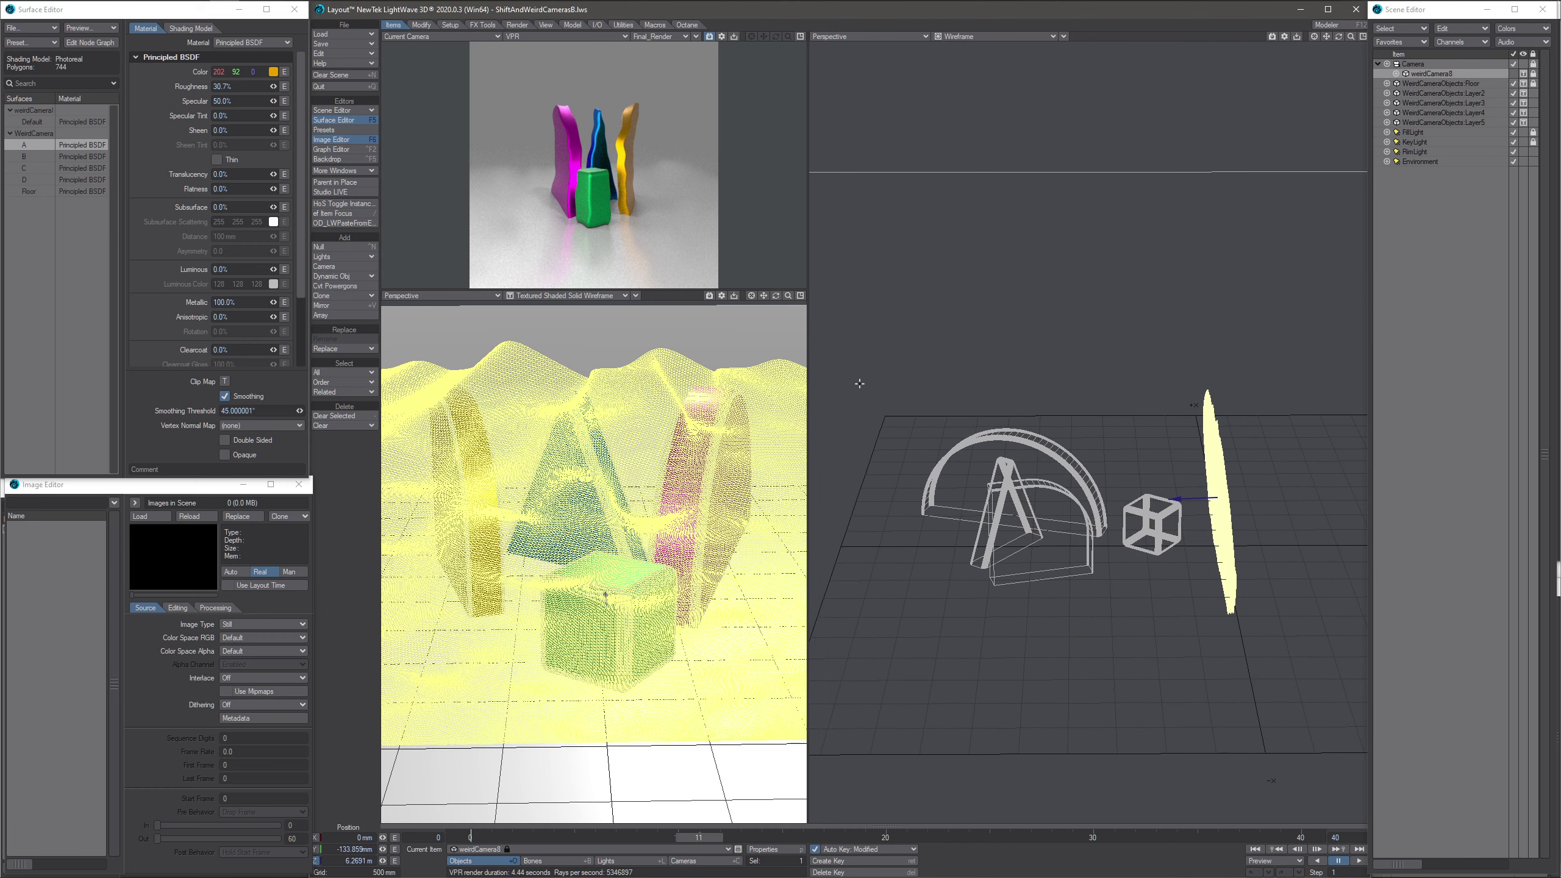
- Examine the morphed weirdCamera8 mesh and its position relative to the scene objects from several angles in both perspective views
alt+drag(605, 595, 430, 510)
alt+drag(590, 554, 583, 510)
alt+drag(1119, 516, 1106, 430)
alt+drag(1106, 430, 1091, 403)
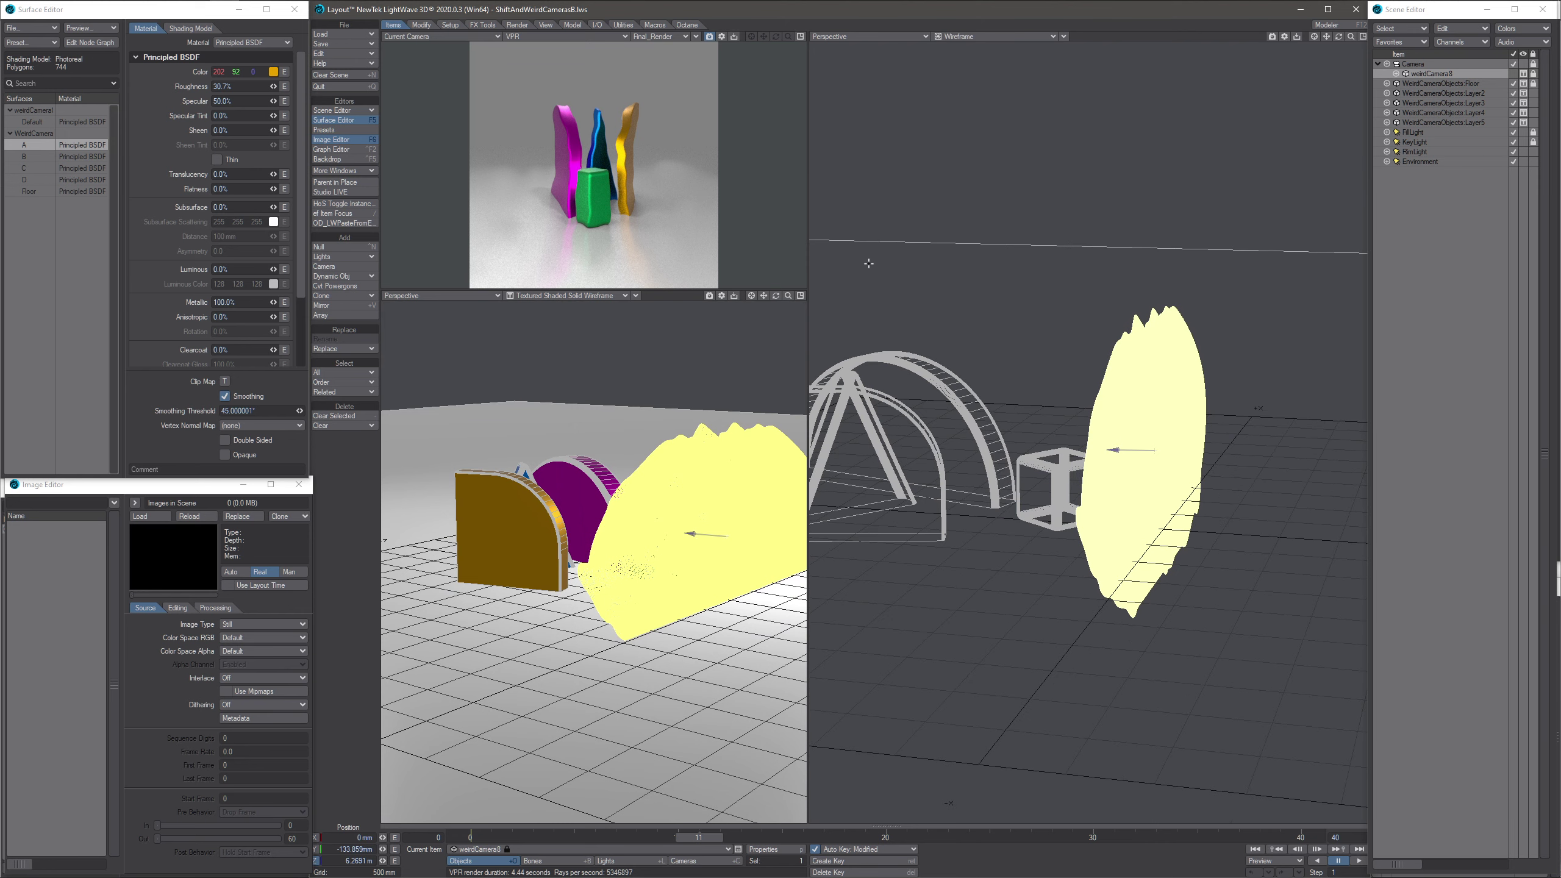
alt+drag(985, 411, 1022, 520)
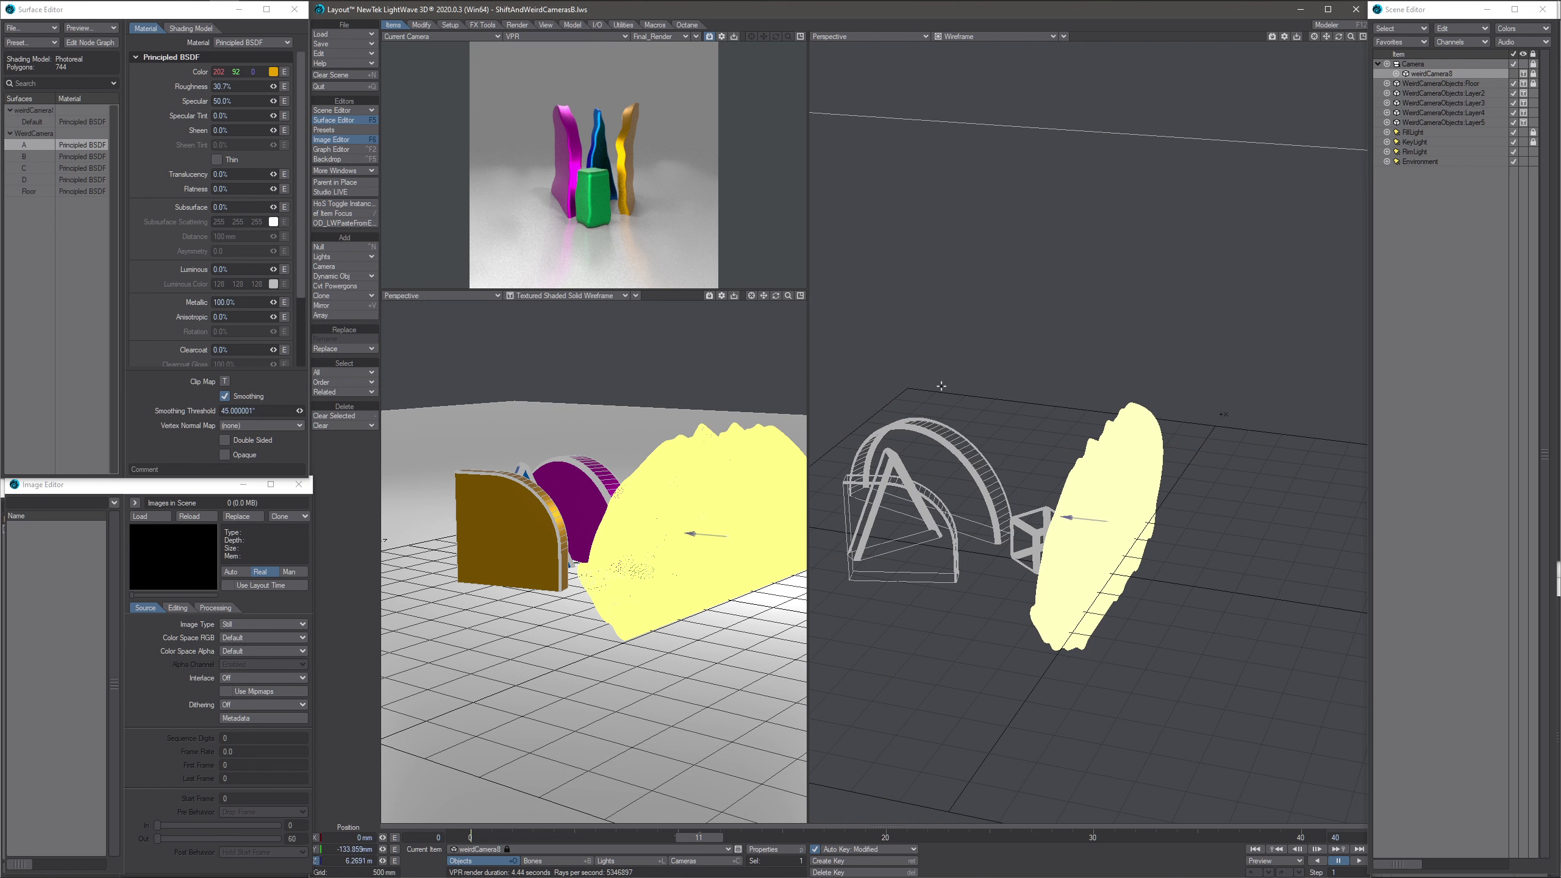
alt+drag(1002, 403, 1122, 374)
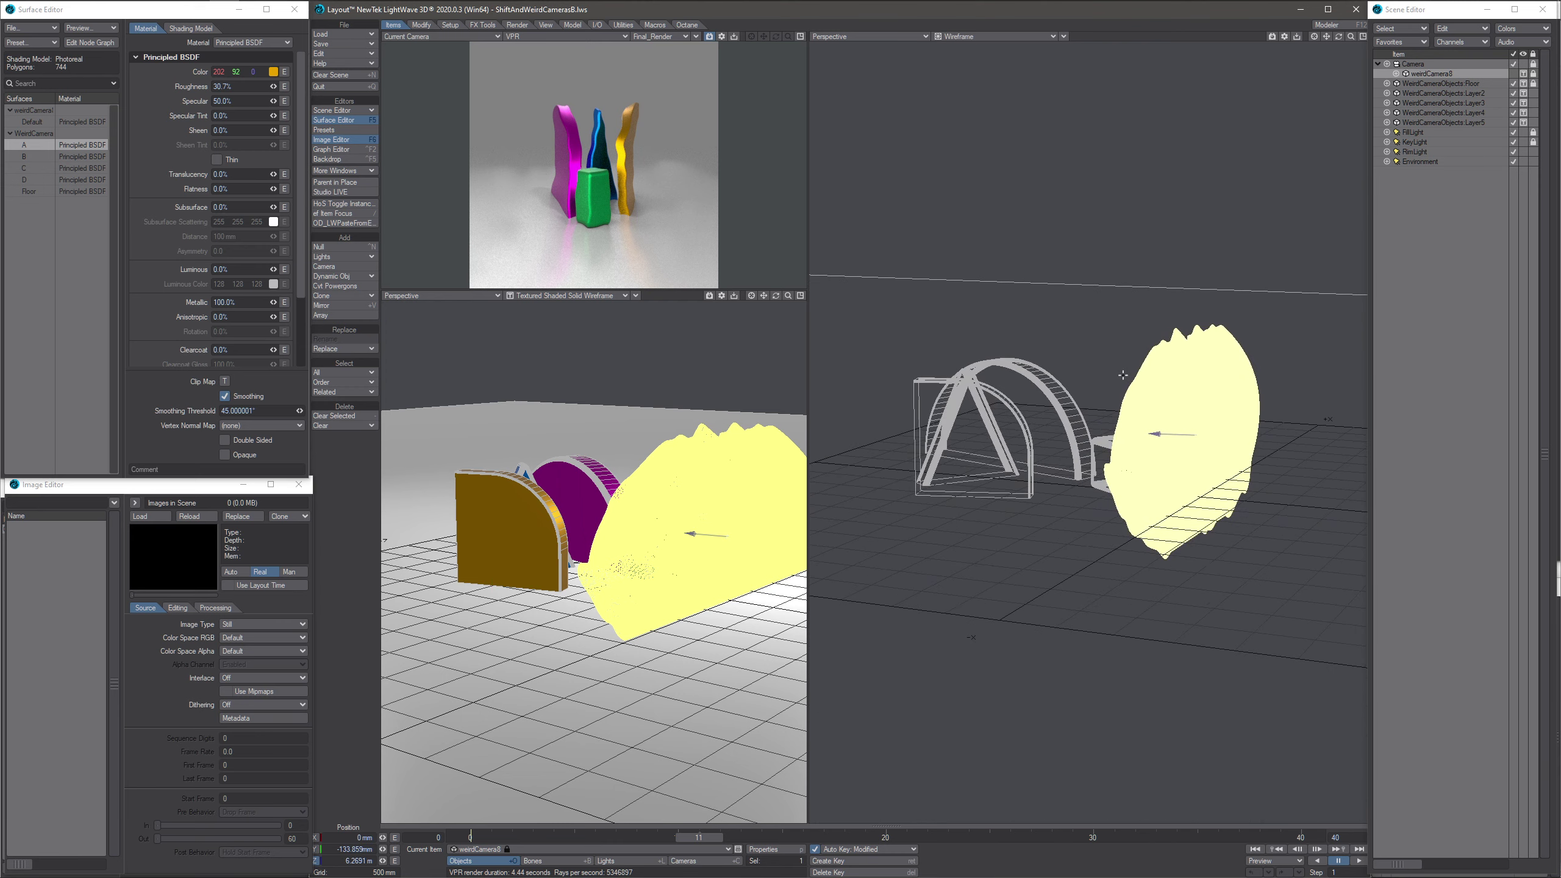
alt+drag(977, 326, 1047, 352)
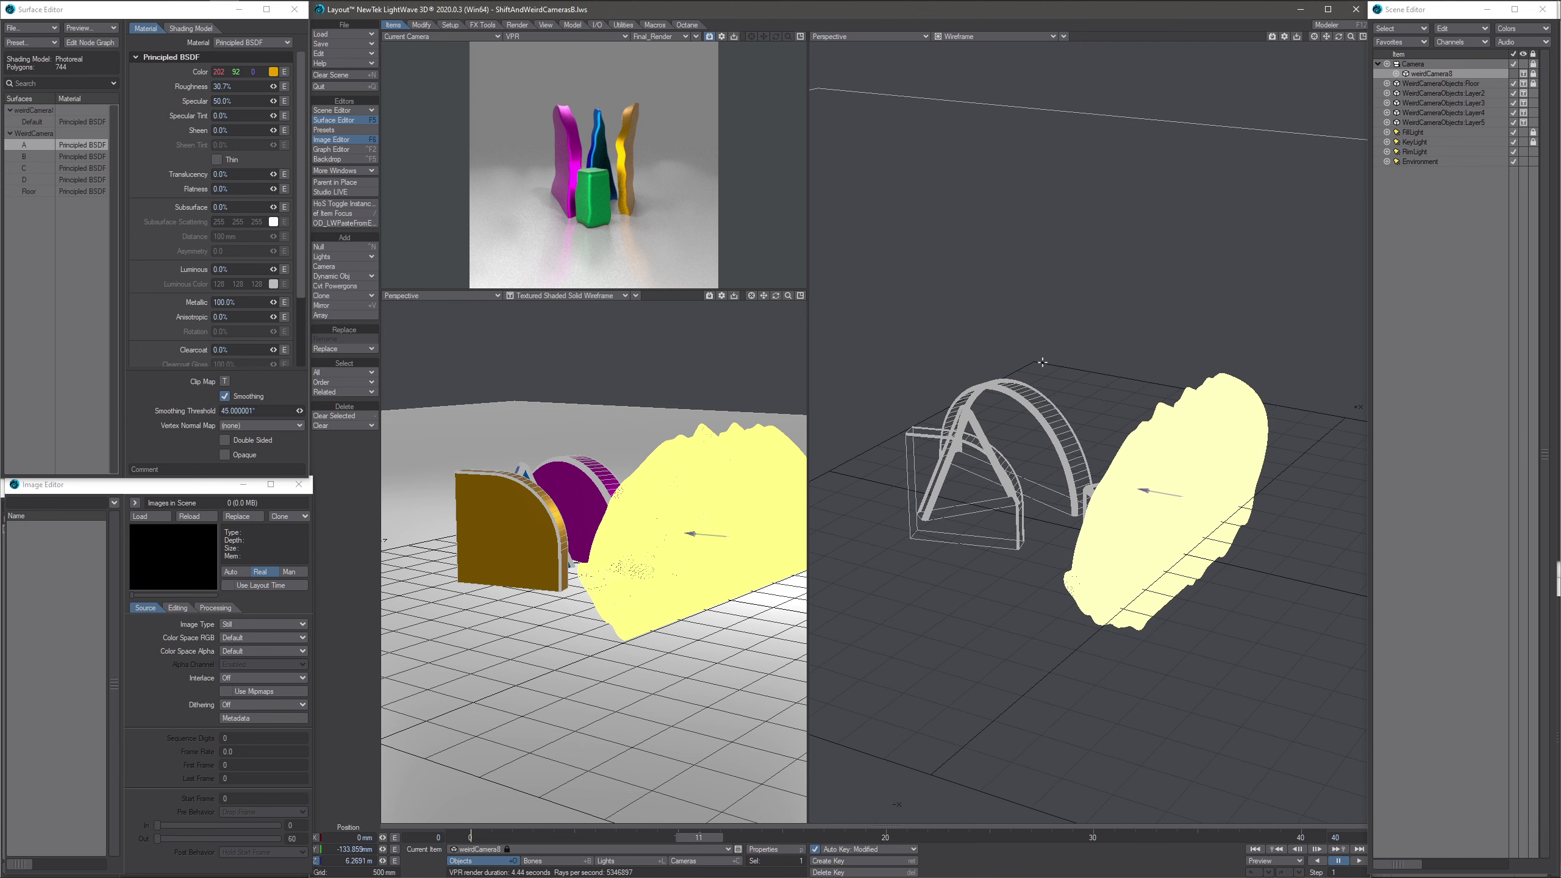